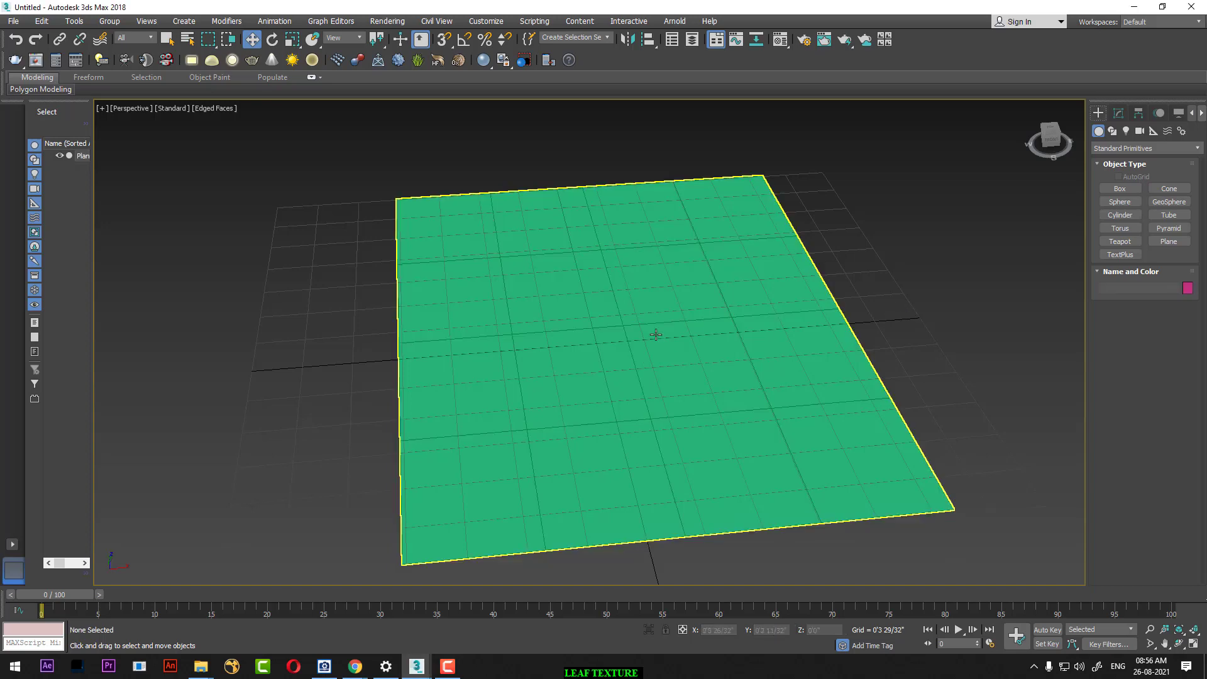
Step: Delete the old ground plane and drag a new plane across the grid
click(658, 332)
key(Delete)
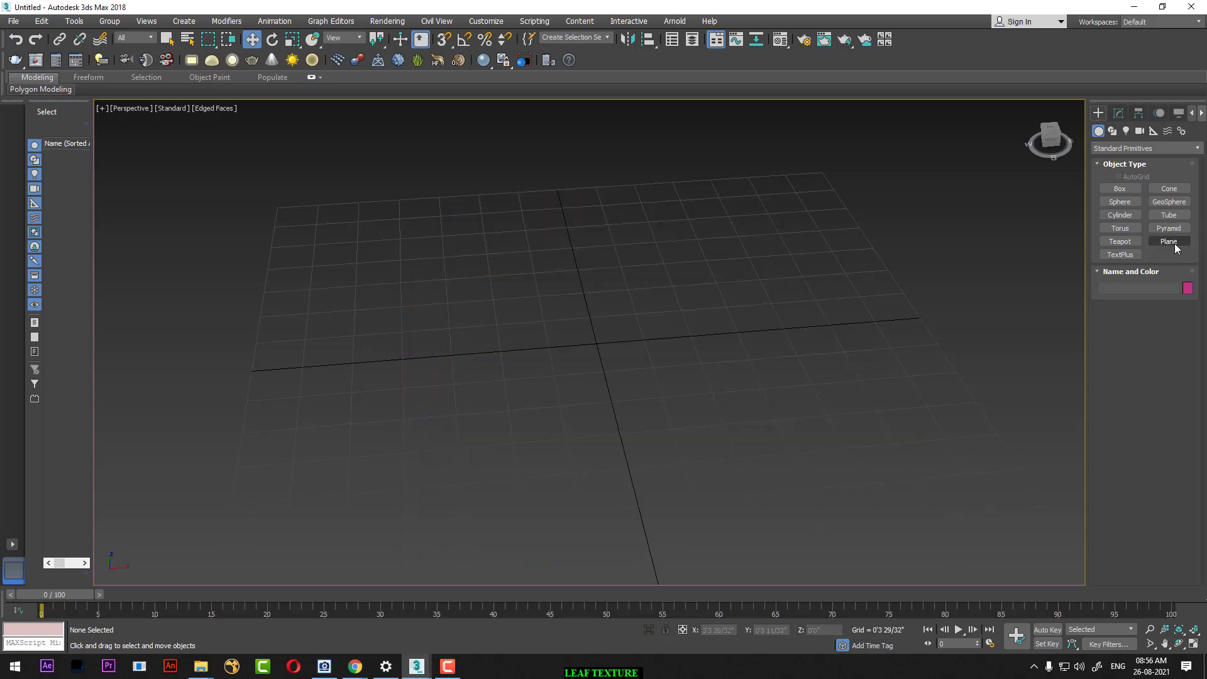
click(1170, 240)
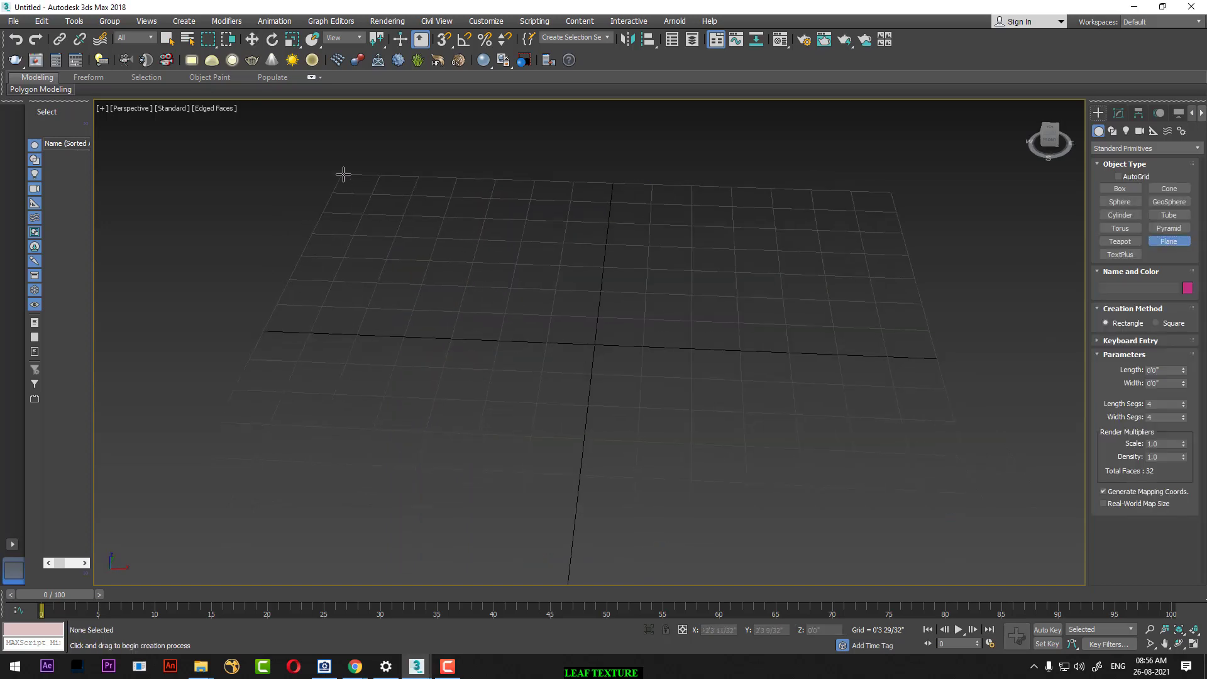
drag(343, 174, 986, 546)
key(w)
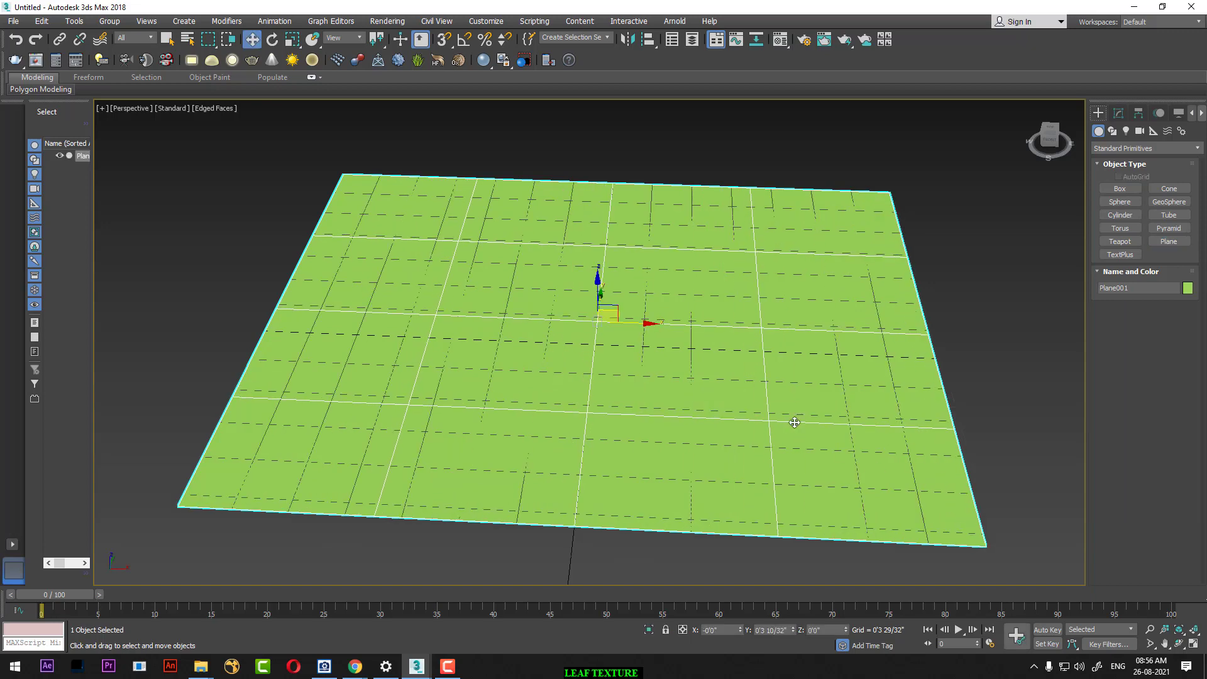
Step: Set the new plane's Length Segs and Width Segs to 20
click(1119, 113)
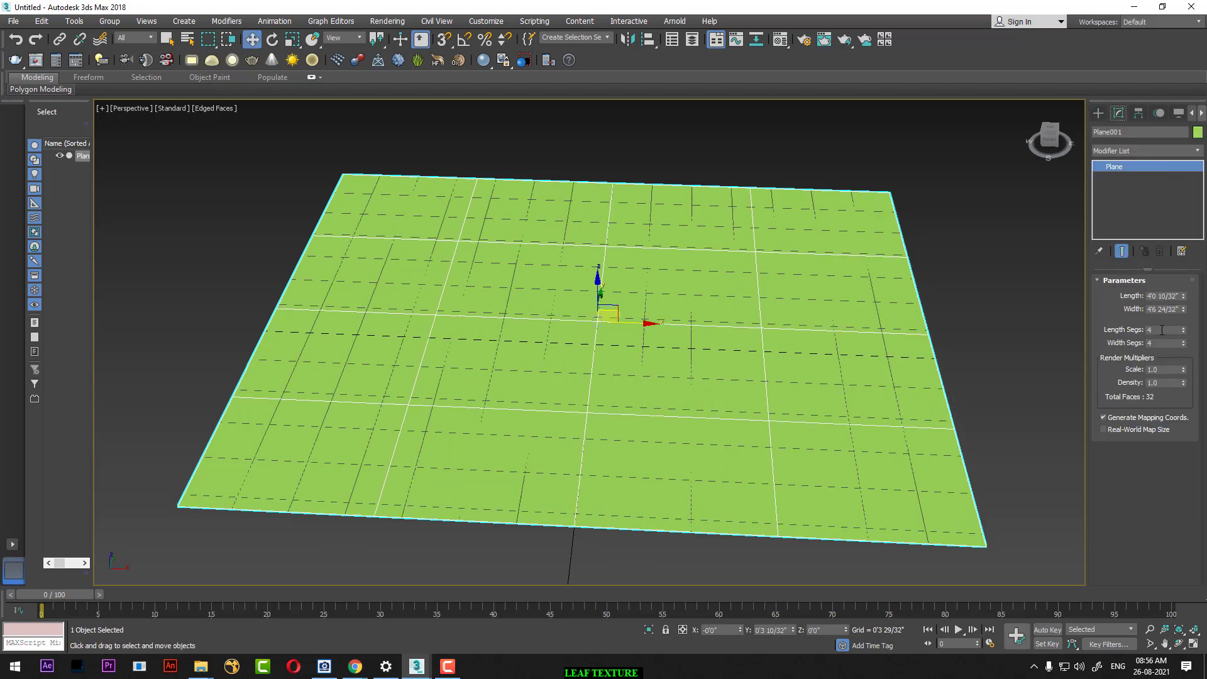
double_click(1162, 330)
text(20)
key(Tab)
text(20)
key(Return)
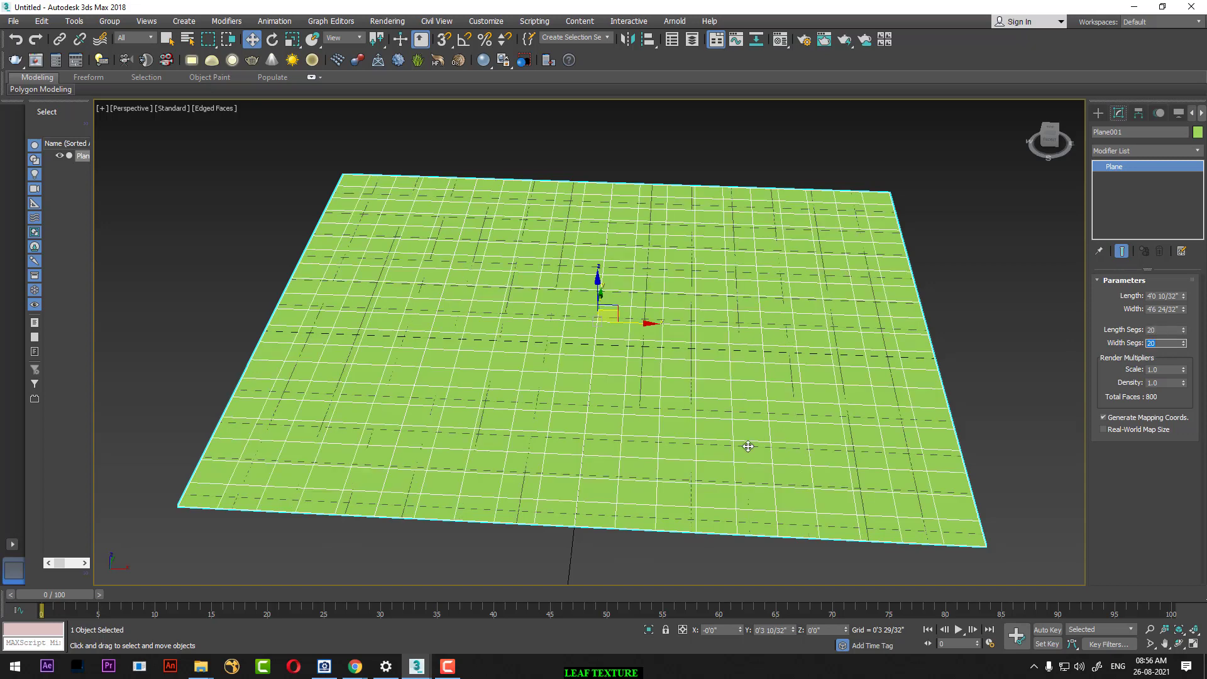
Step: Copy the maps folder path from File Explorer and return to the scene
click(201, 667)
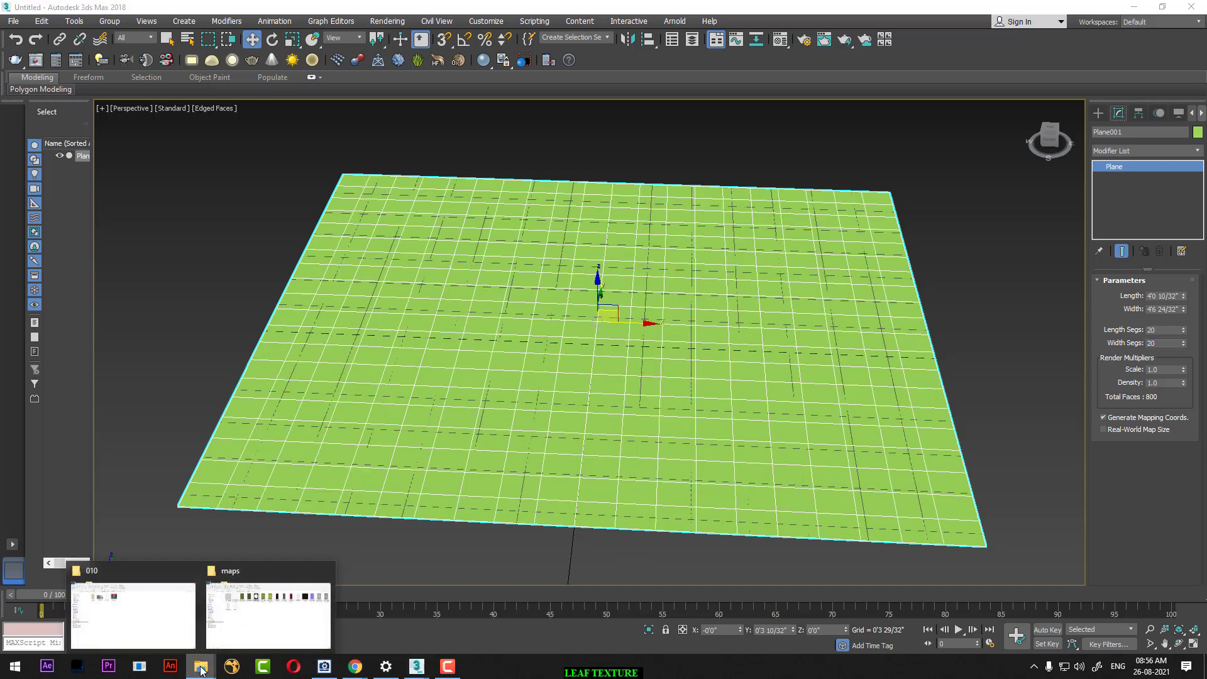
click(226, 638)
click(579, 98)
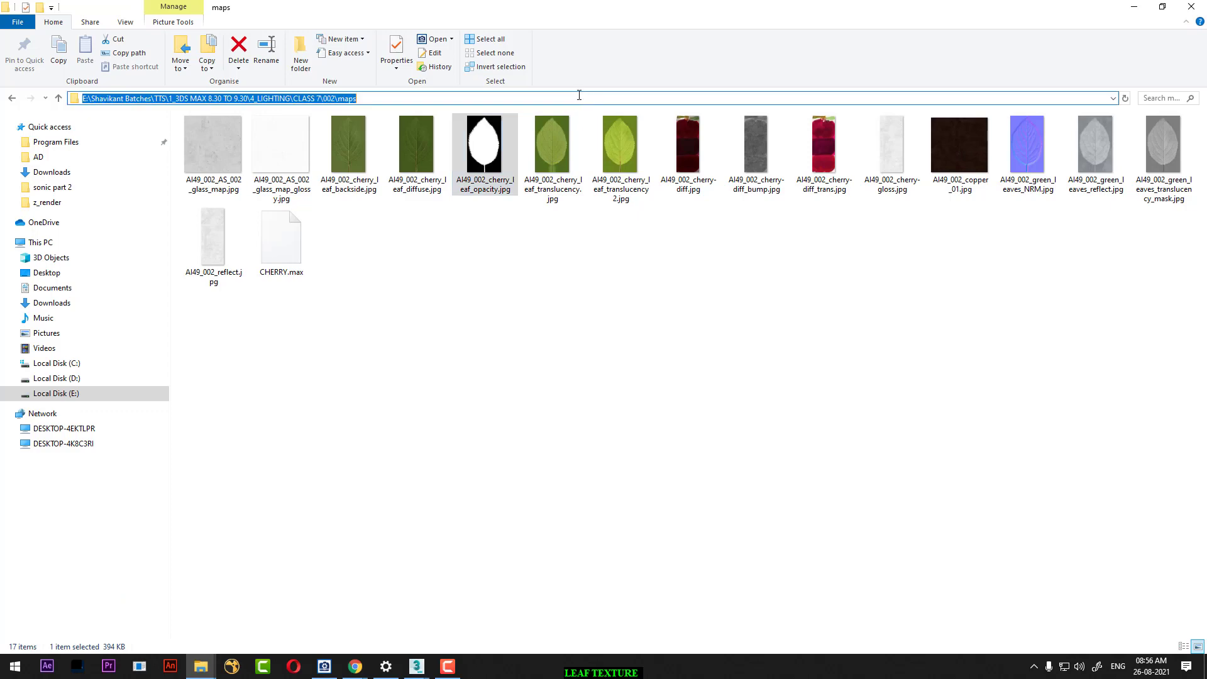
click(1134, 6)
scroll(715, 377, down, 2)
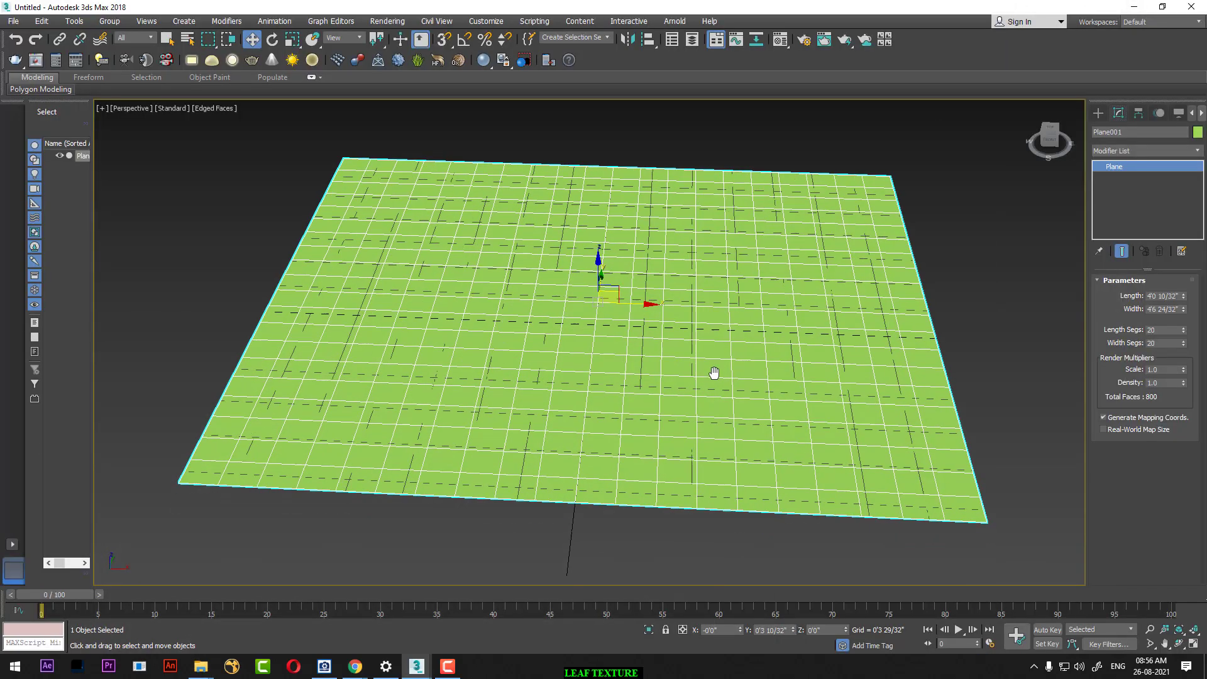
scroll(714, 373, down, 1)
Step: Load AI49_002_cherry_leaf_translucency.jpg as the Diffuse bitmap in an unused material slot
key(m)
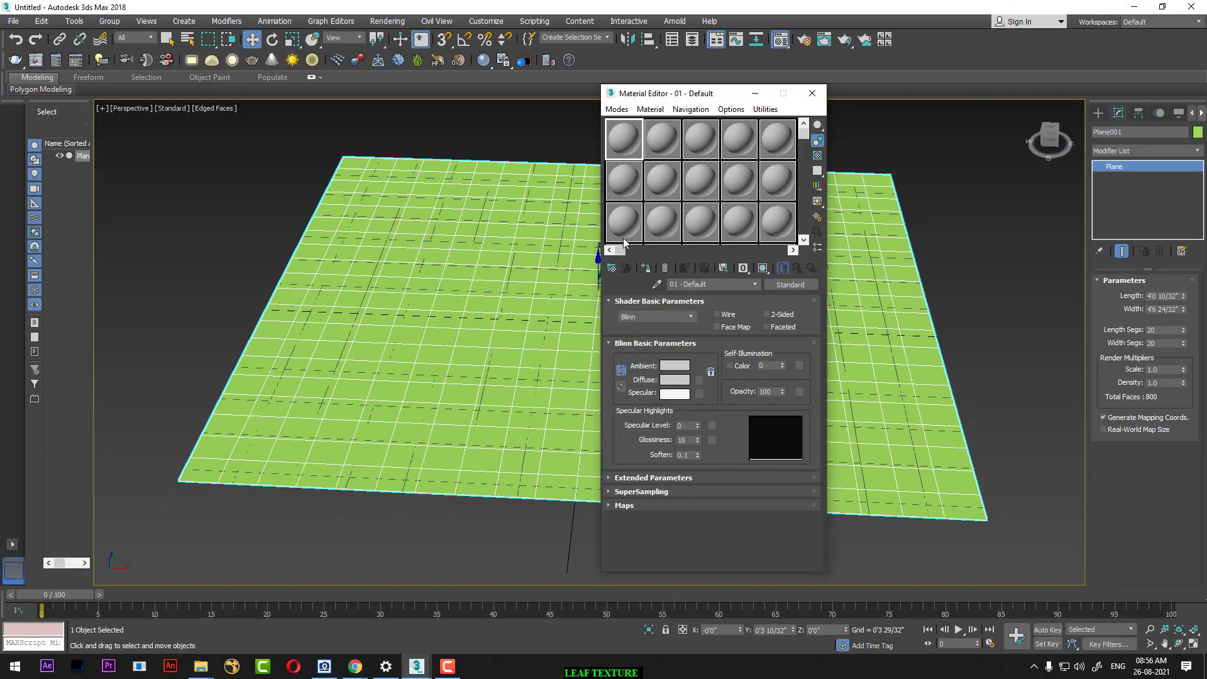
click(625, 239)
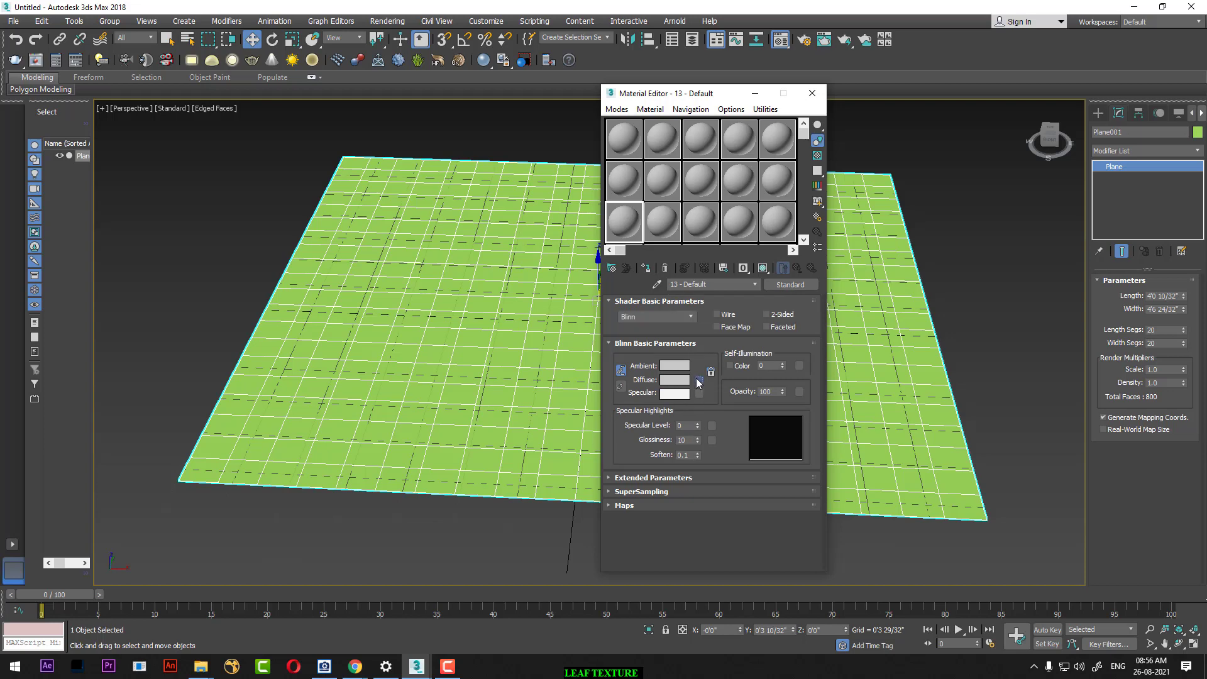
click(699, 381)
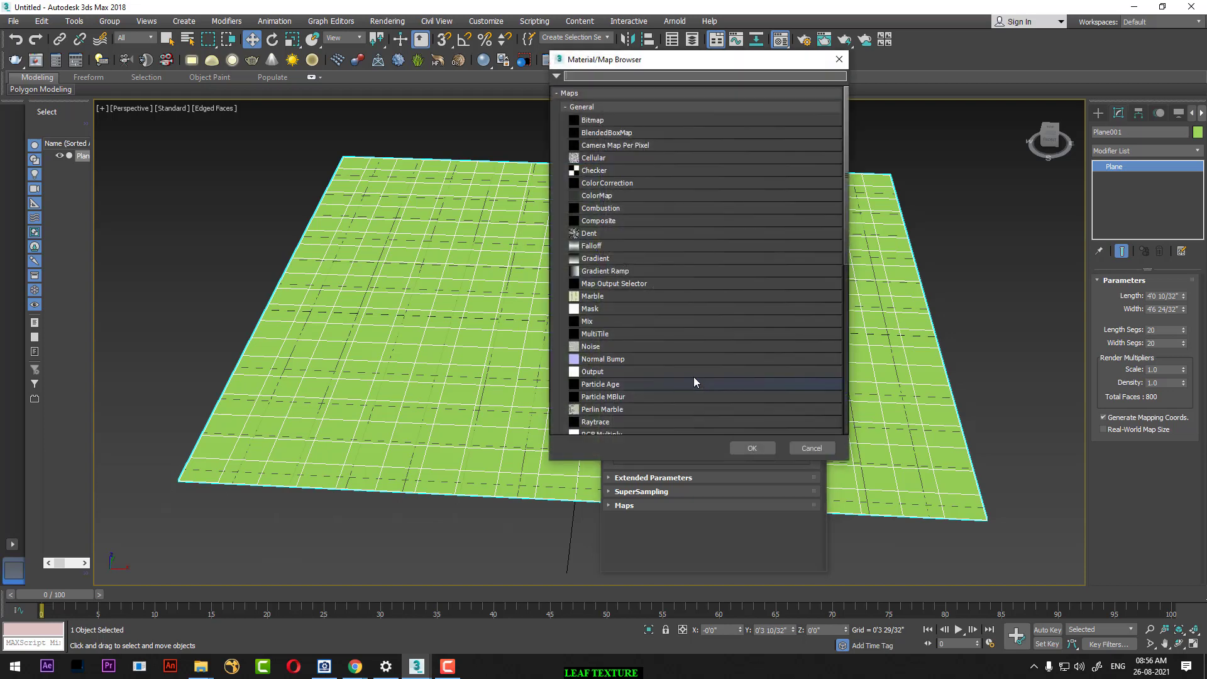
double_click(603, 120)
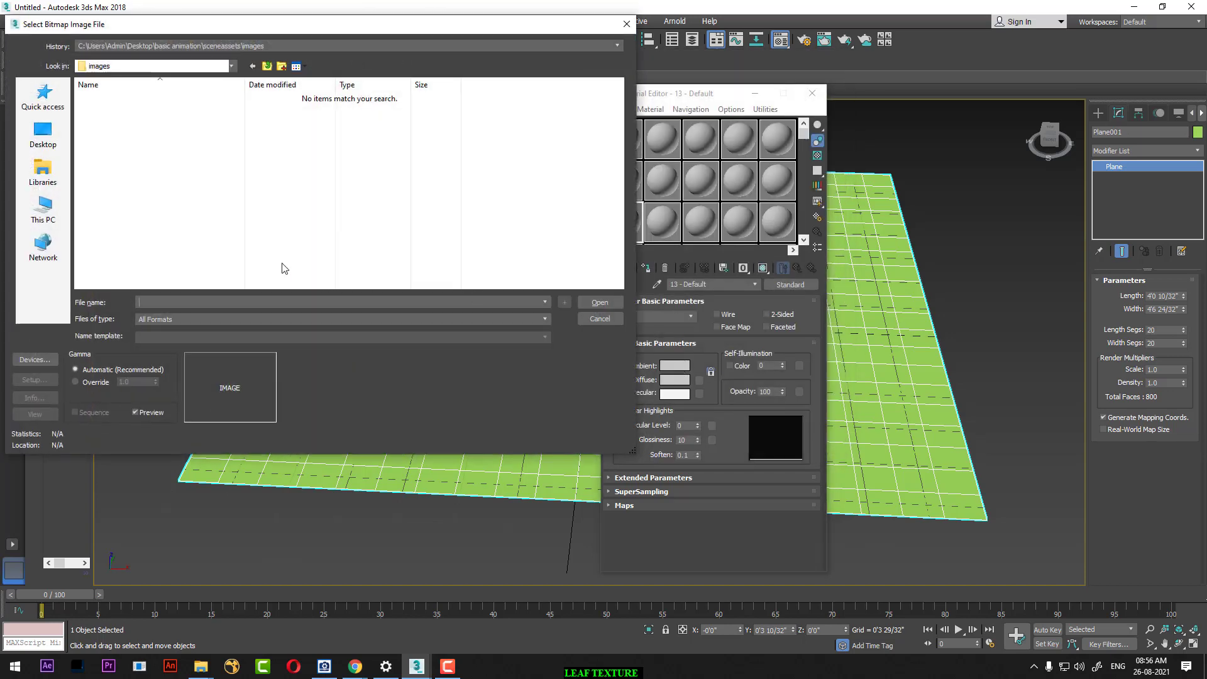
text(E:\Shavikant Batches\TTS\1_3DS MAX 8.30 TO 9.30\4_LIGHTING\CLASS 7\002\maps)
key(Return)
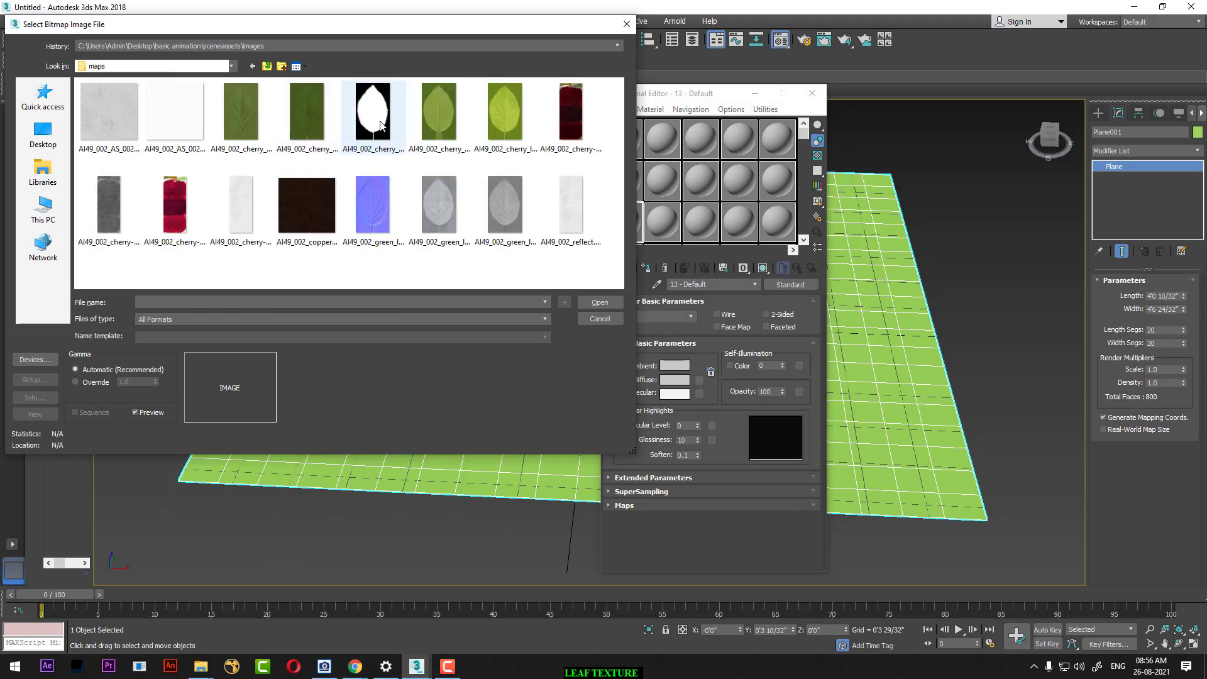
double_click(437, 120)
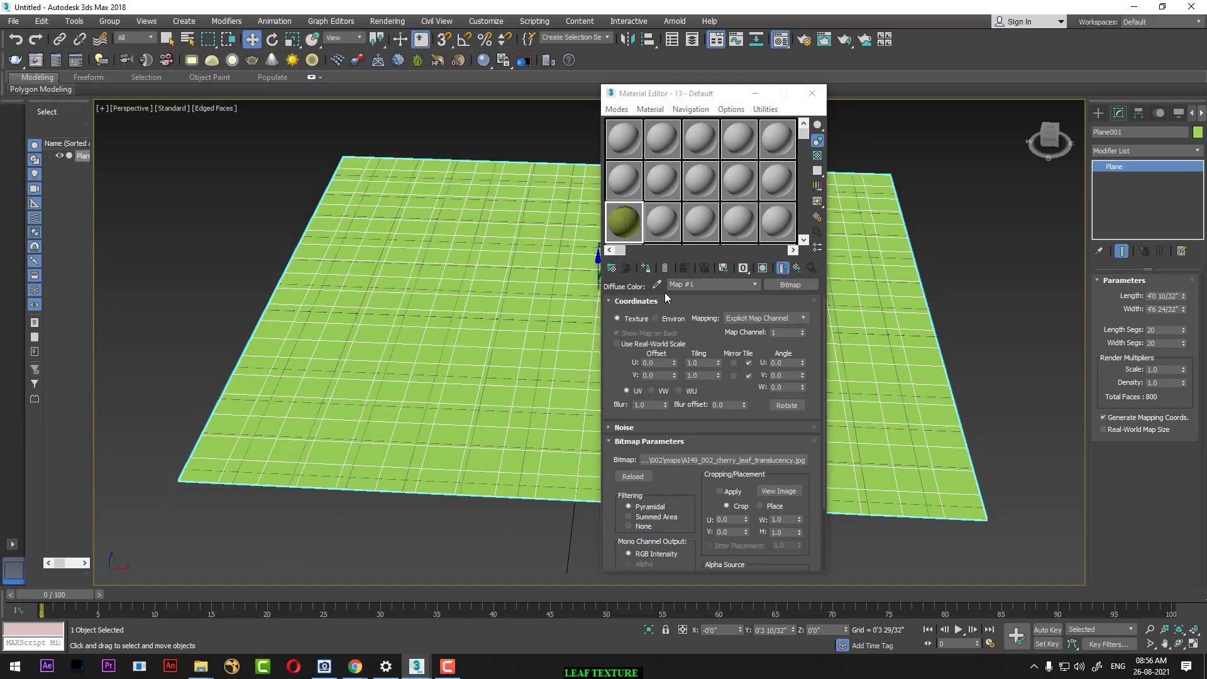
Step: Assign the leaf material to the plane and show it shaded in the viewport
click(647, 269)
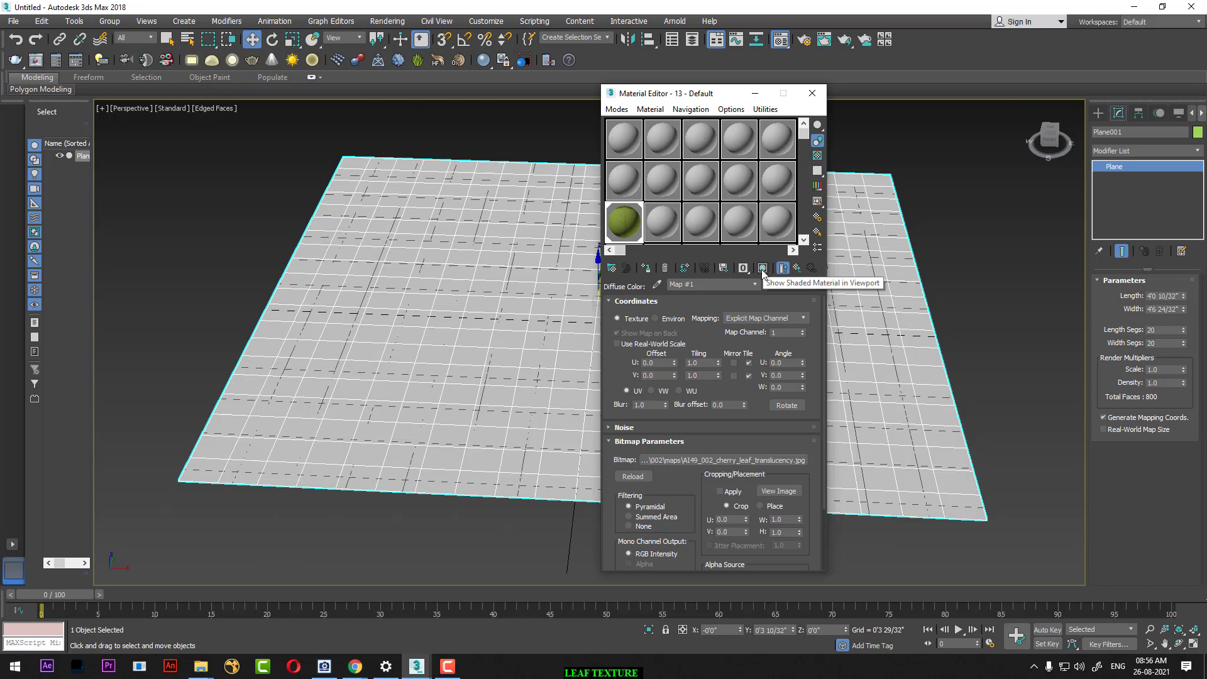
click(763, 272)
alt+middle_drag(441, 314, 503, 327)
drag(679, 93, 1005, 209)
mouse_move(628, 378)
alt+middle_down()
mouse_move(597, 404)
mouse_move(627, 371)
mouse_move(587, 341)
mouse_move(620, 312)
alt+middle_up()
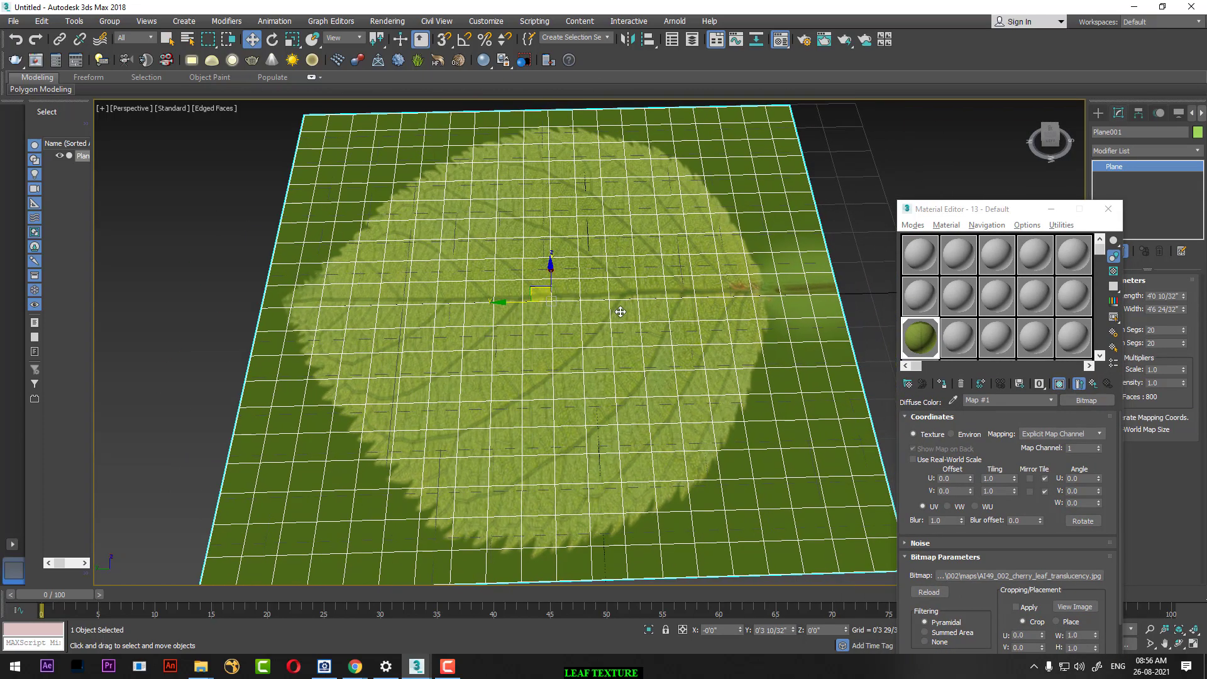
Step: Scale the plane lengthwise along Y to fit the leaf's proportions
key(r)
mouse_move(499, 311)
mouse_down()
mouse_move(454, 301)
mouse_move(541, 320)
mouse_up()
scroll(503, 314, down, 5)
alt+middle_drag(503, 314, 541, 327)
scroll(503, 302, up, 5)
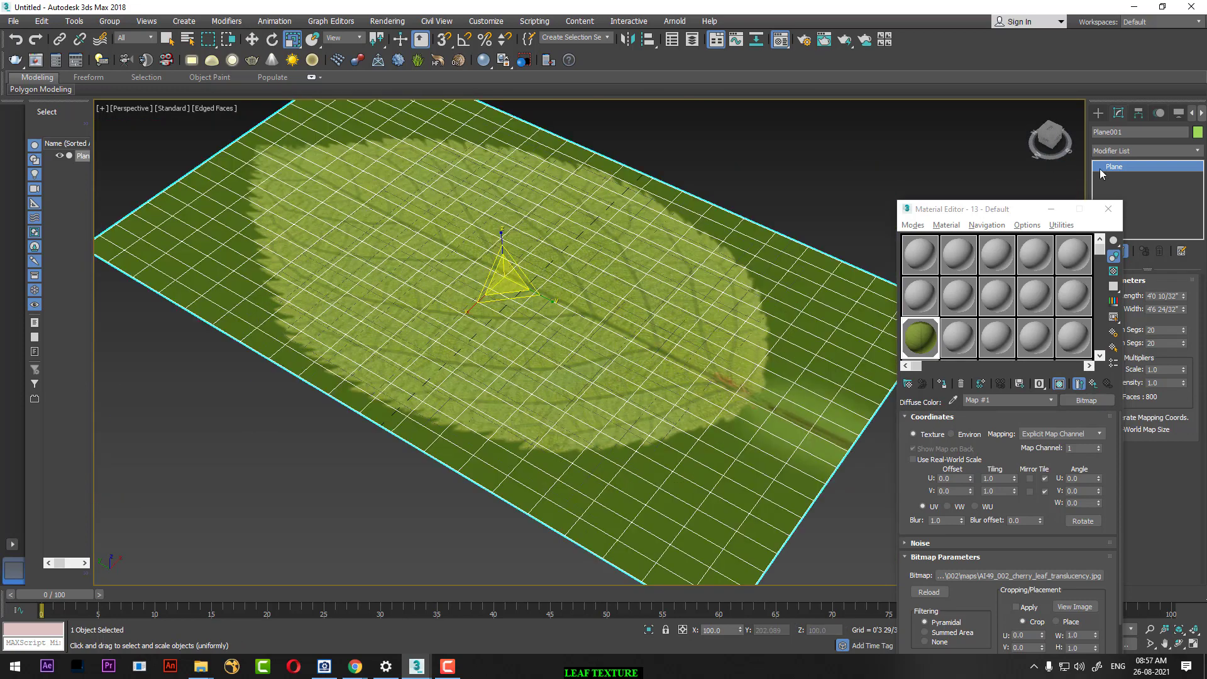
Step: Add a UVW Map modifier to the plane
click(1123, 150)
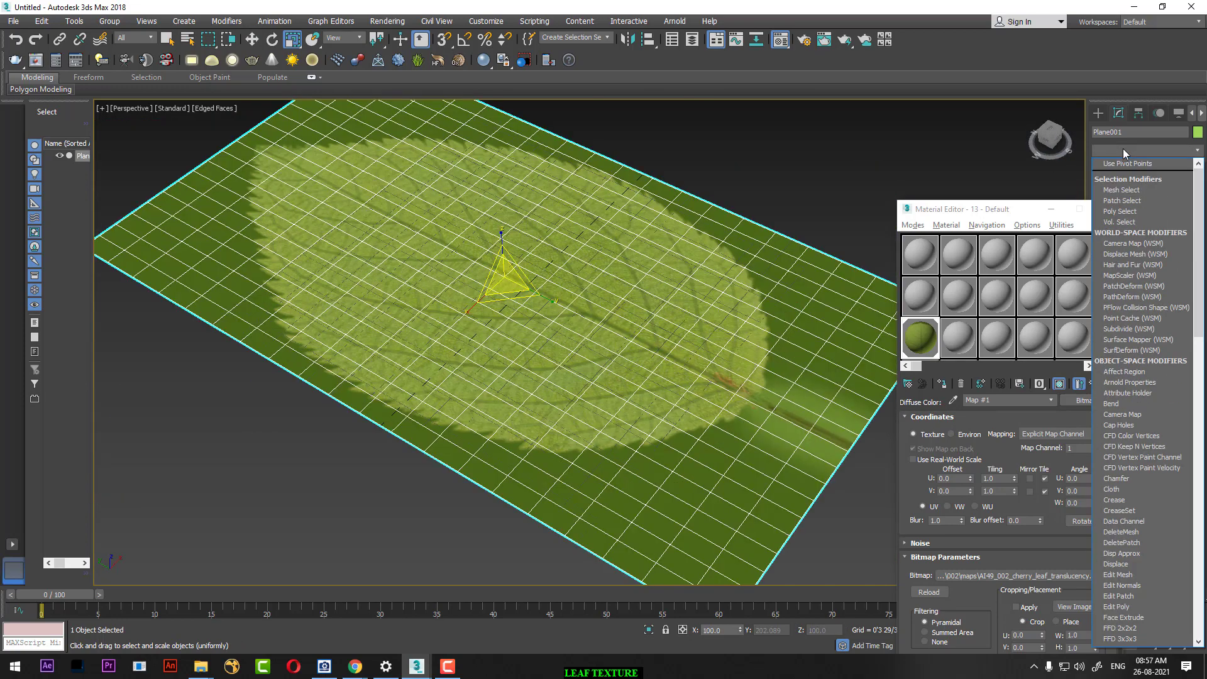
key(u)
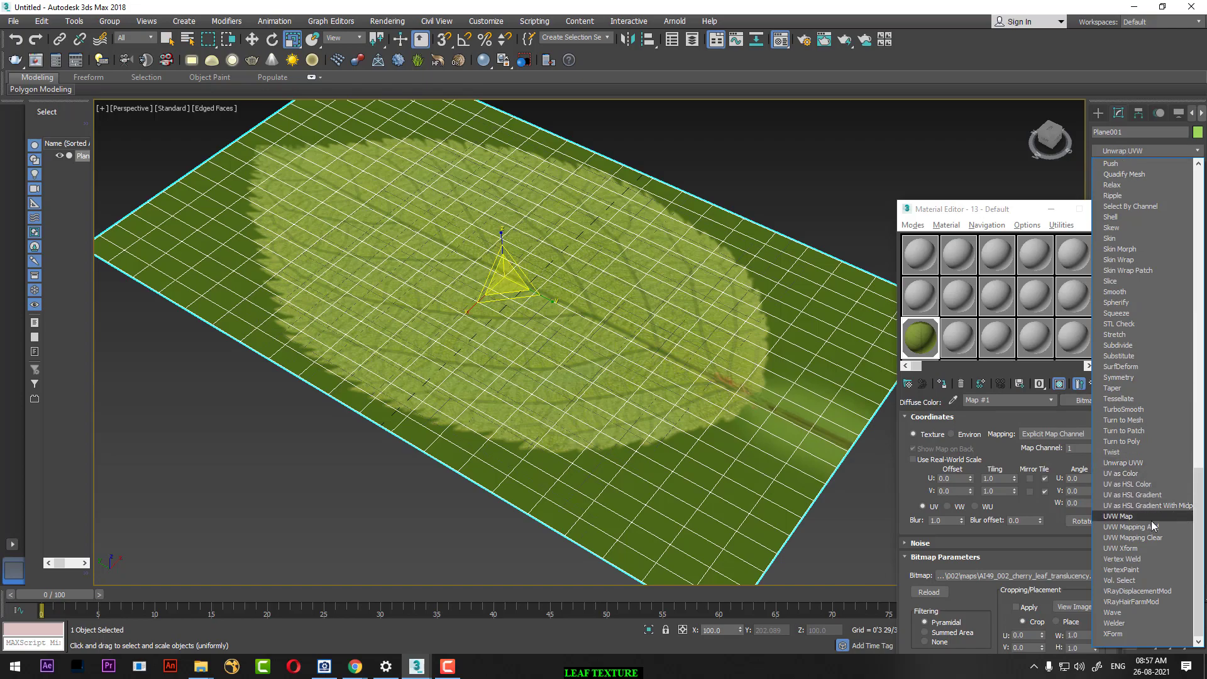
click(1152, 519)
mouse_move(708, 375)
alt+middle_down()
mouse_move(522, 368)
mouse_move(691, 291)
alt+middle_up()
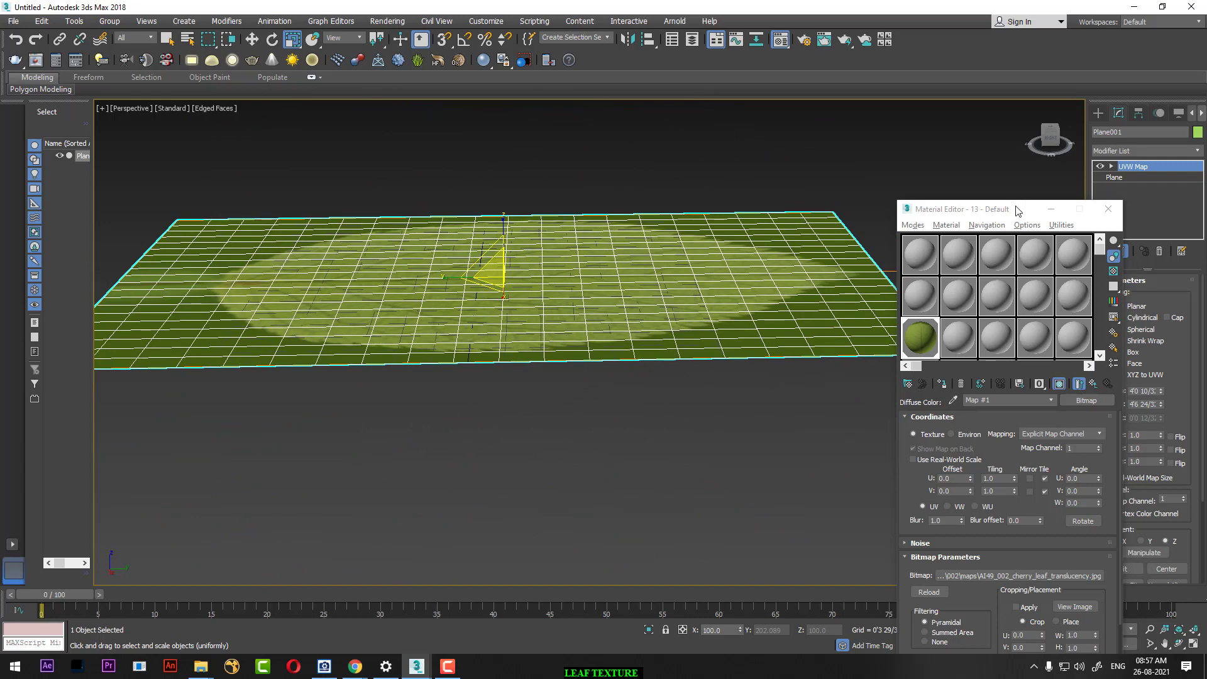
mouse_move(1028, 208)
mouse_down()
mouse_move(820, 244)
mouse_move(1003, 181)
mouse_up()
alt+middle_drag(786, 402, 849, 377)
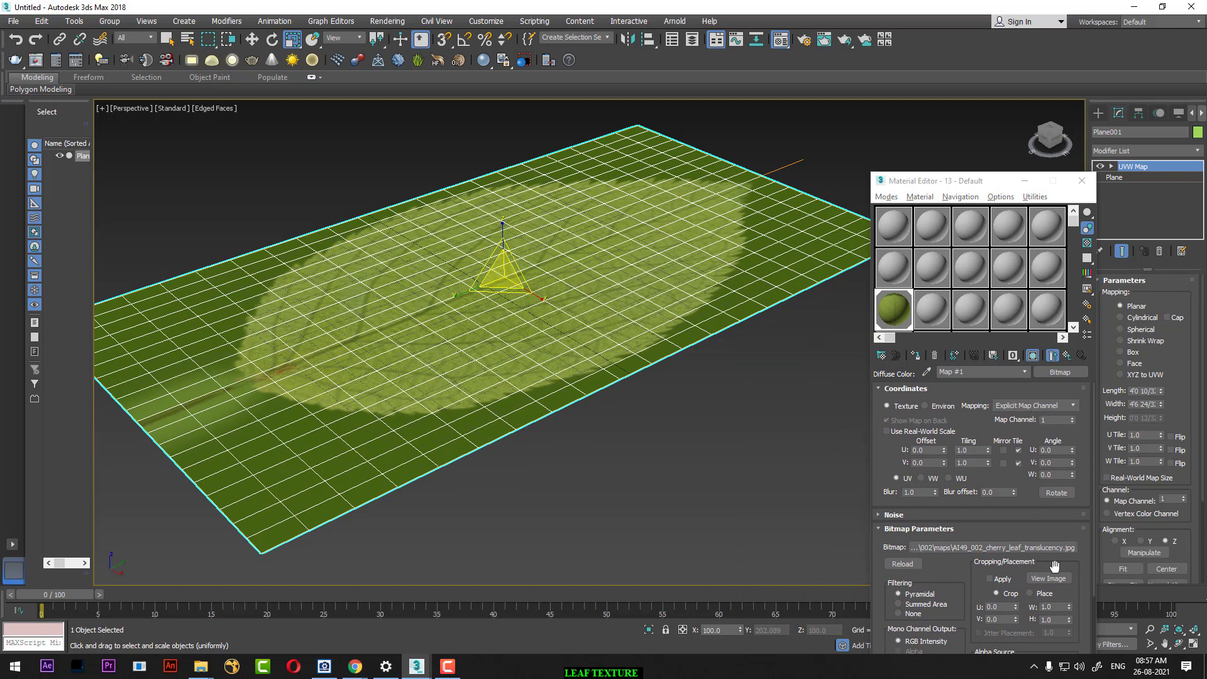
Step: Load AI49_002_cherry_leaf_opacity.jpg as the leaf material's Opacity bitmap
click(1053, 356)
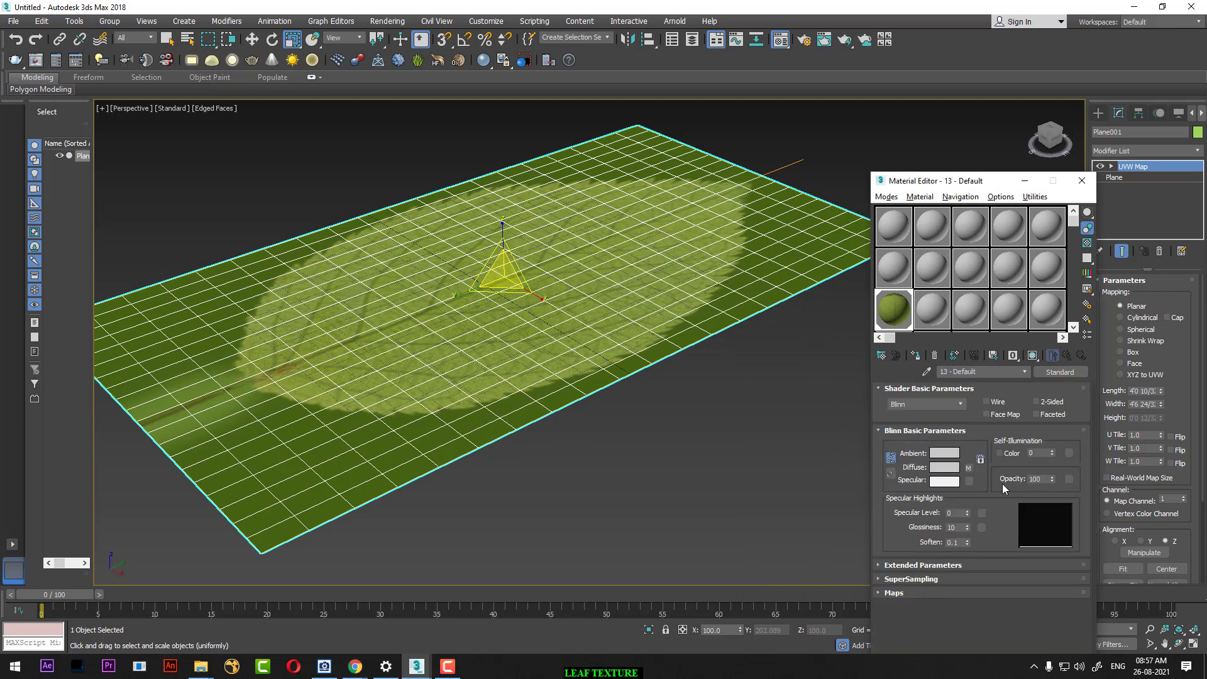
click(1070, 479)
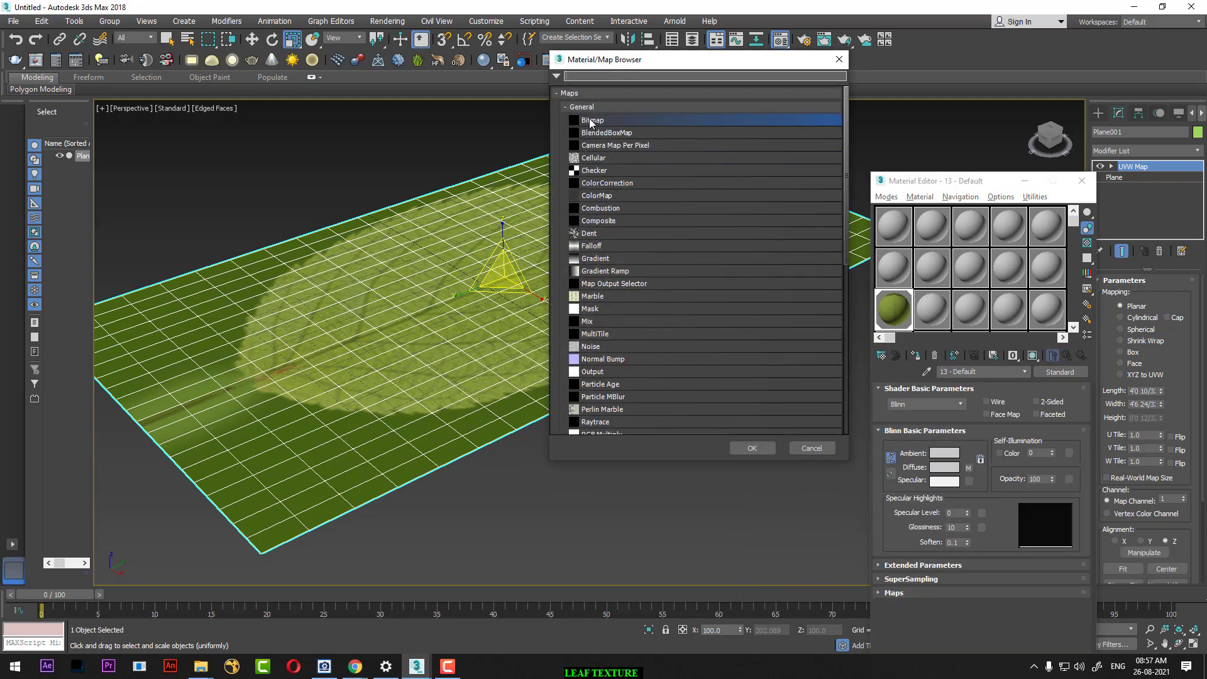
double_click(591, 120)
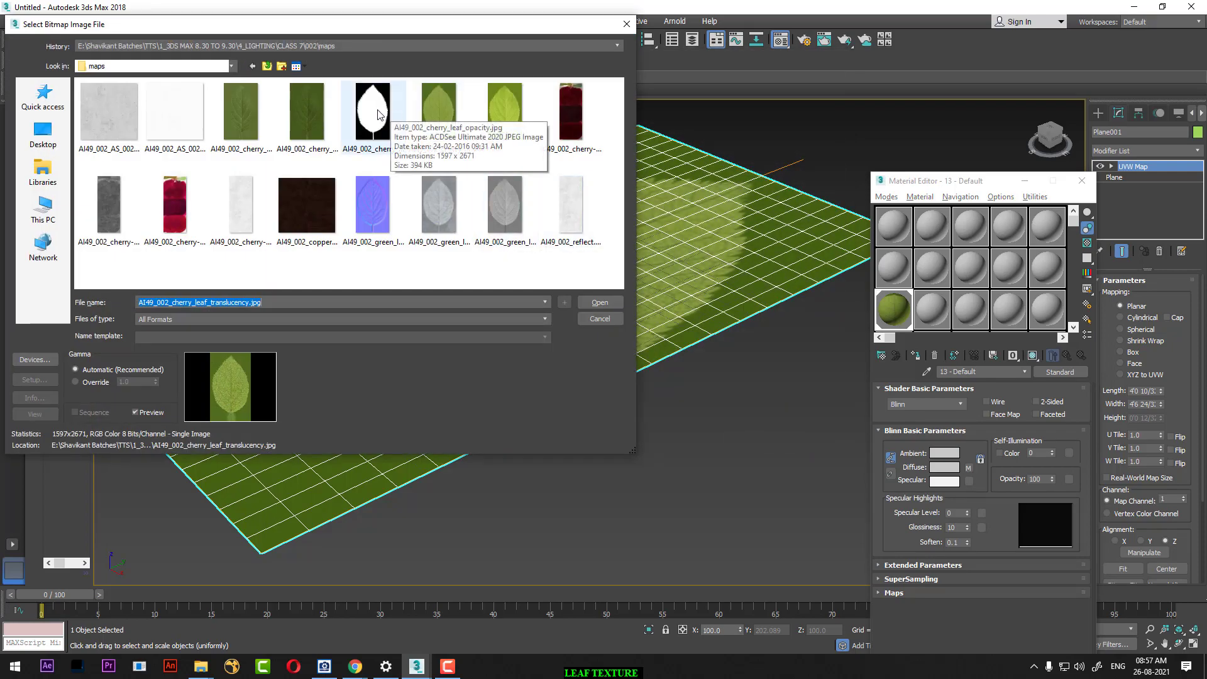
double_click(378, 114)
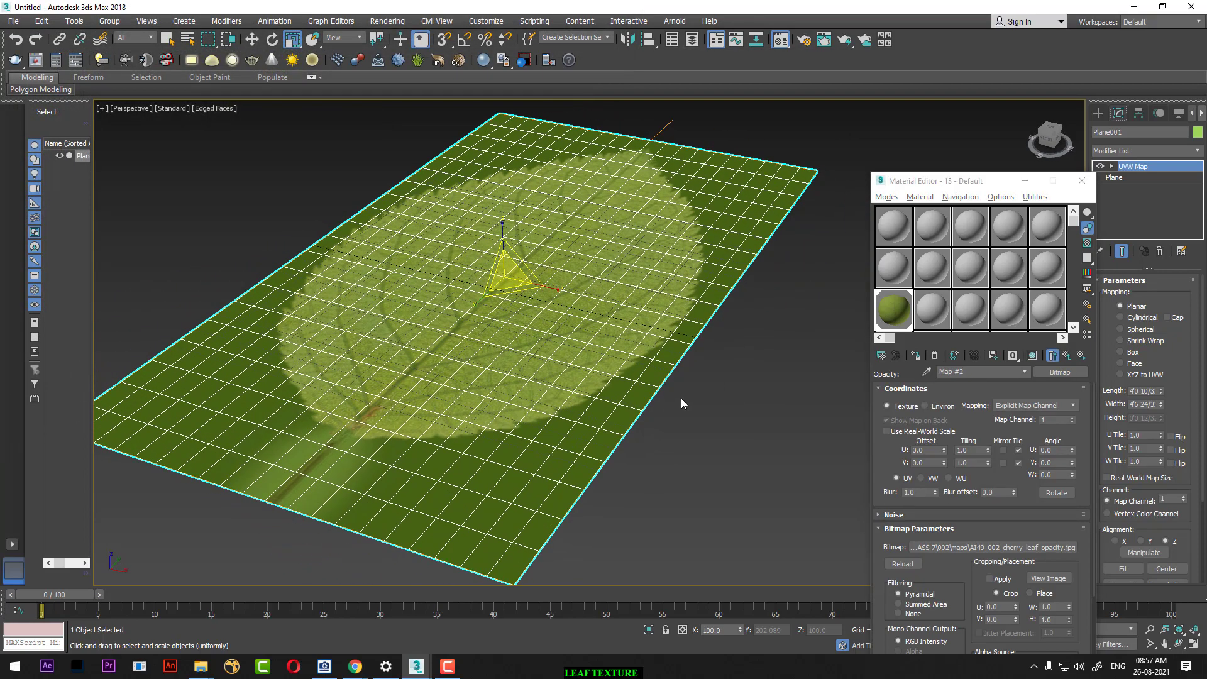
Step: Test-render the leaf, check its alpha cut-out and RGB colour, then close the render
key(shift+q)
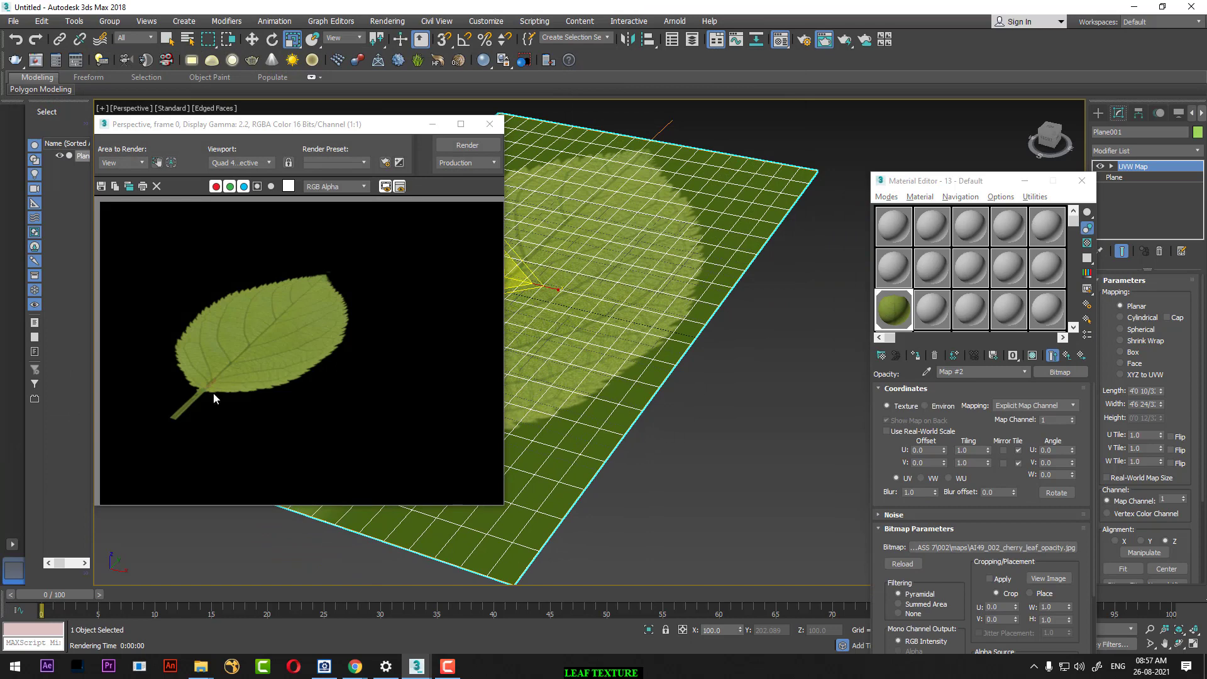
drag(271, 118, 765, 146)
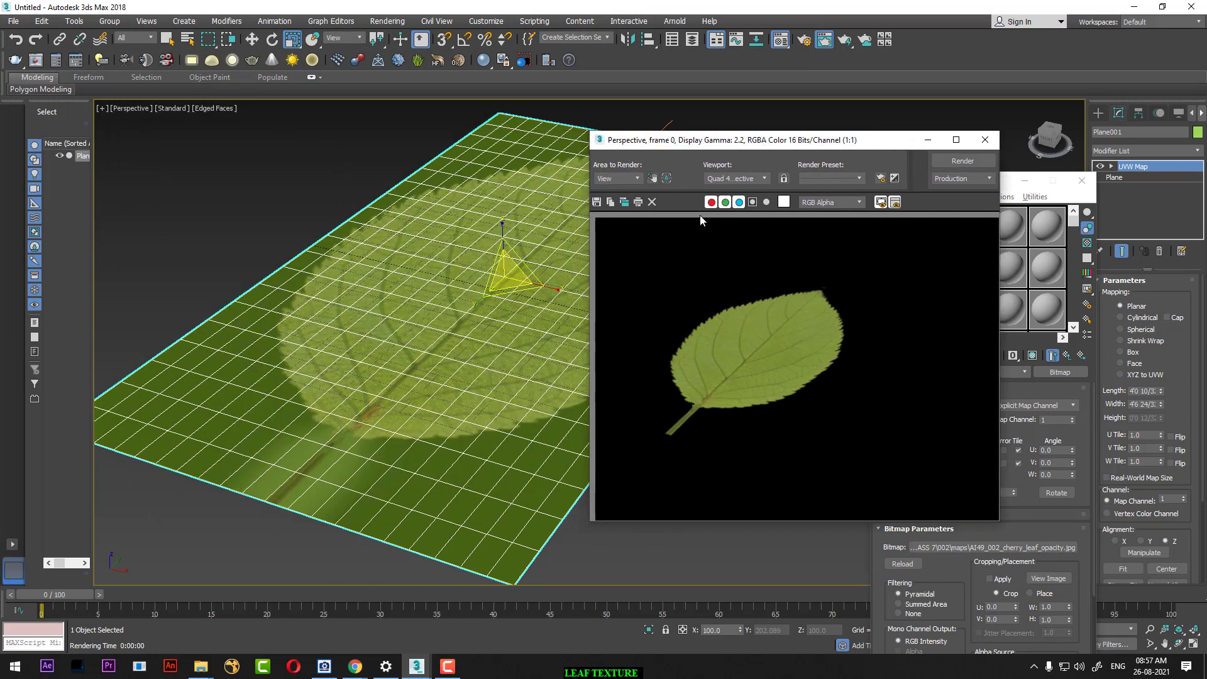
click(766, 203)
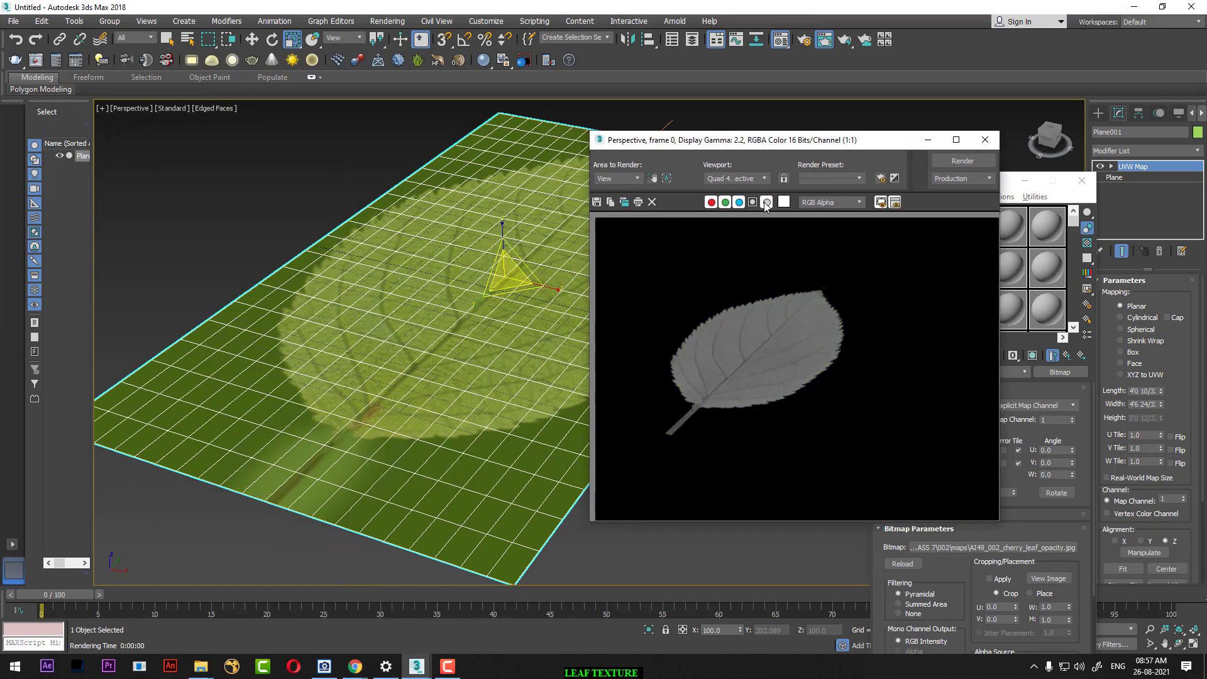
click(754, 202)
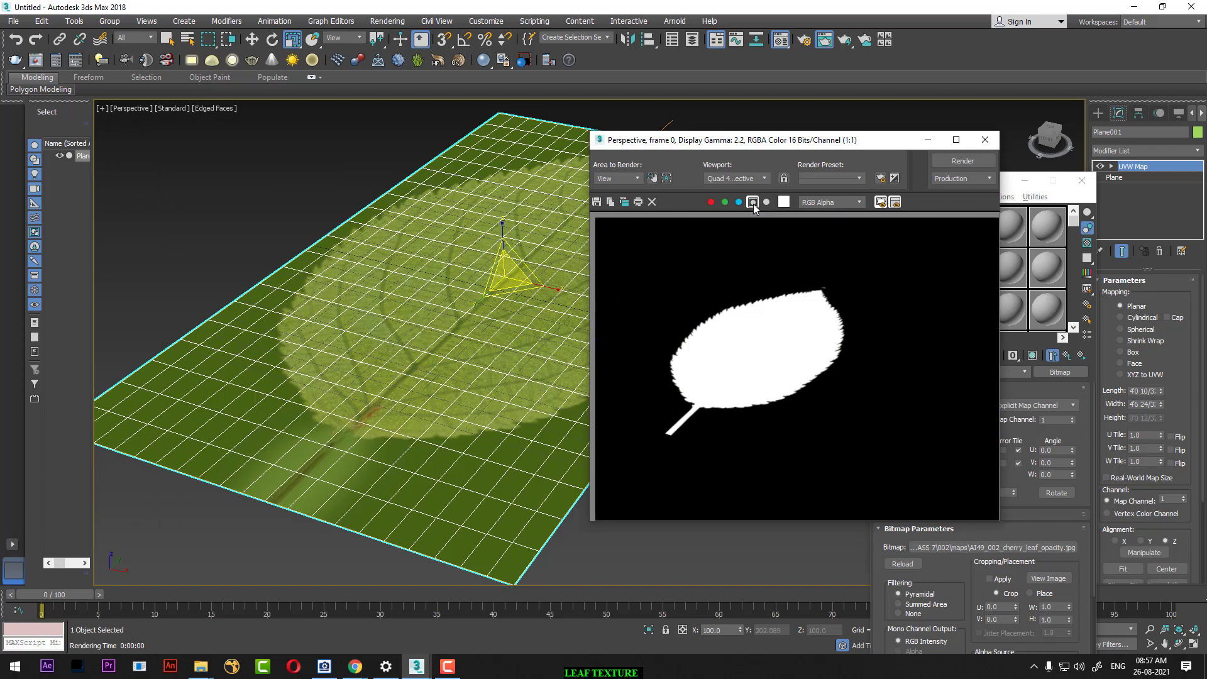
alt+middle_drag(497, 345, 552, 354)
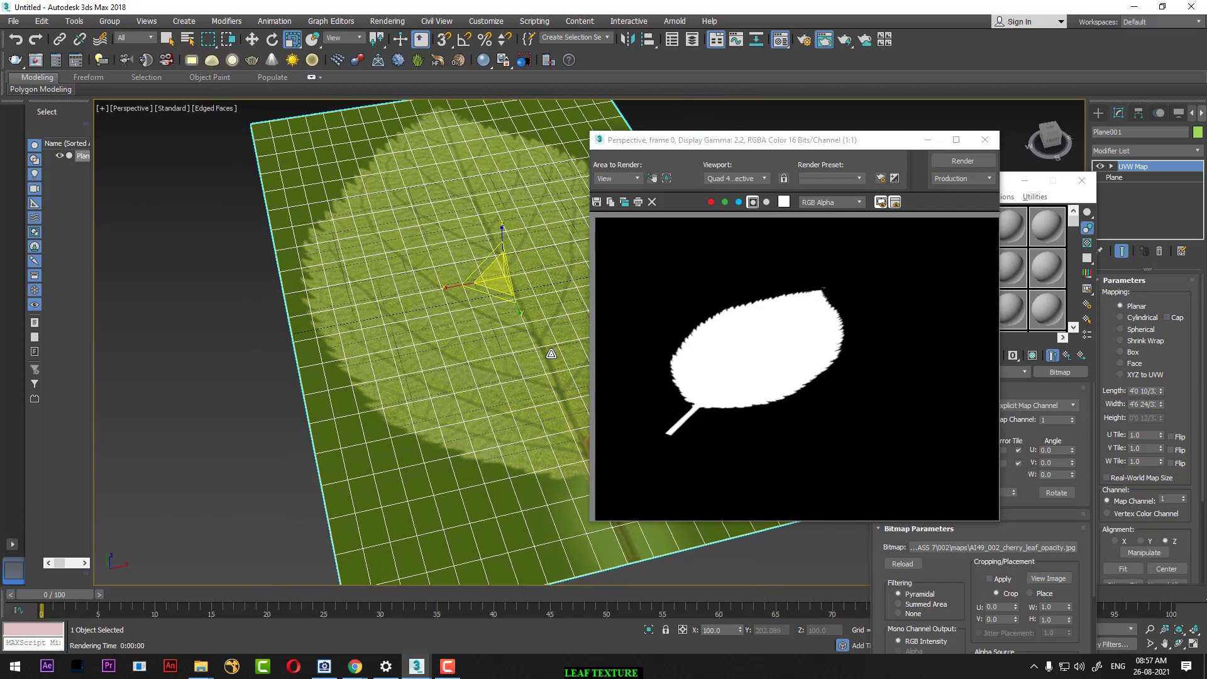
click(753, 203)
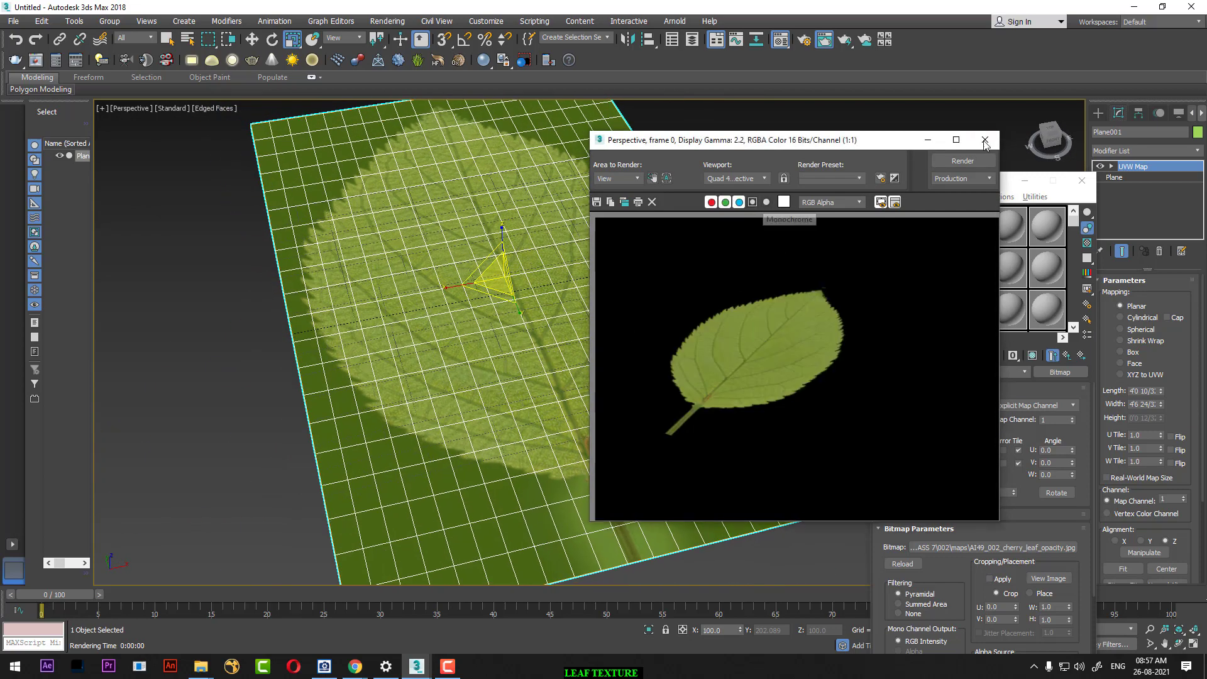
click(986, 140)
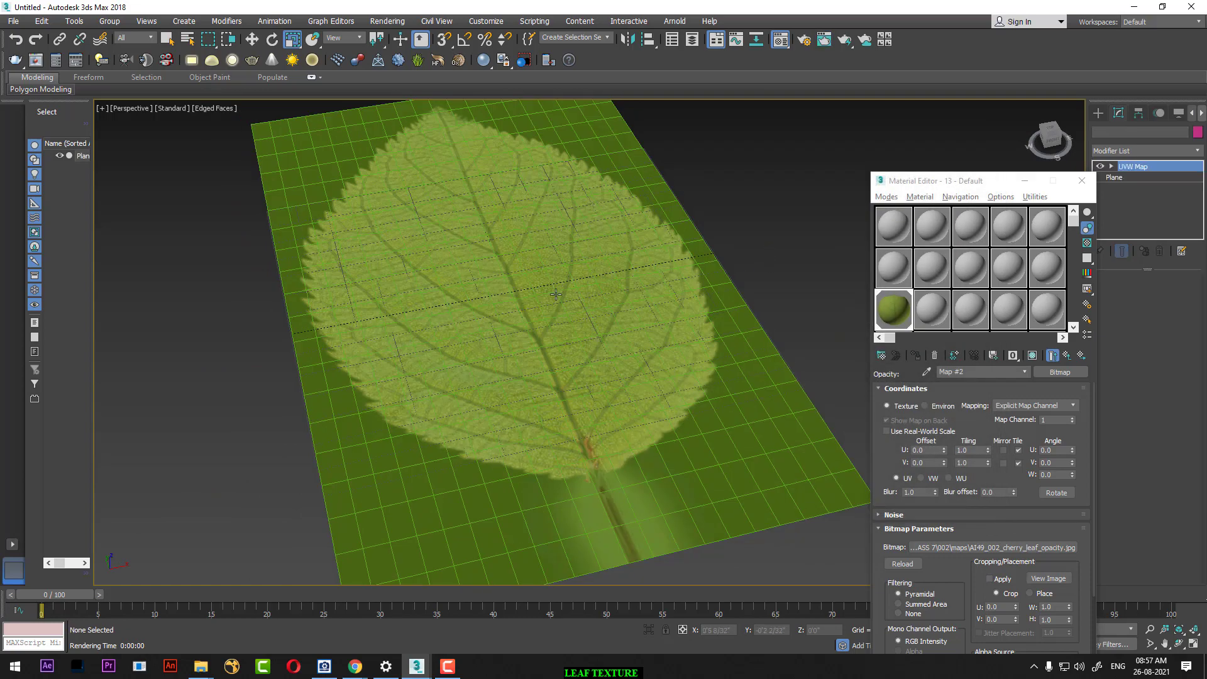
Step: Add a first Bend modifier with Angle 59 on the X axis
click(1094, 181)
click(1146, 153)
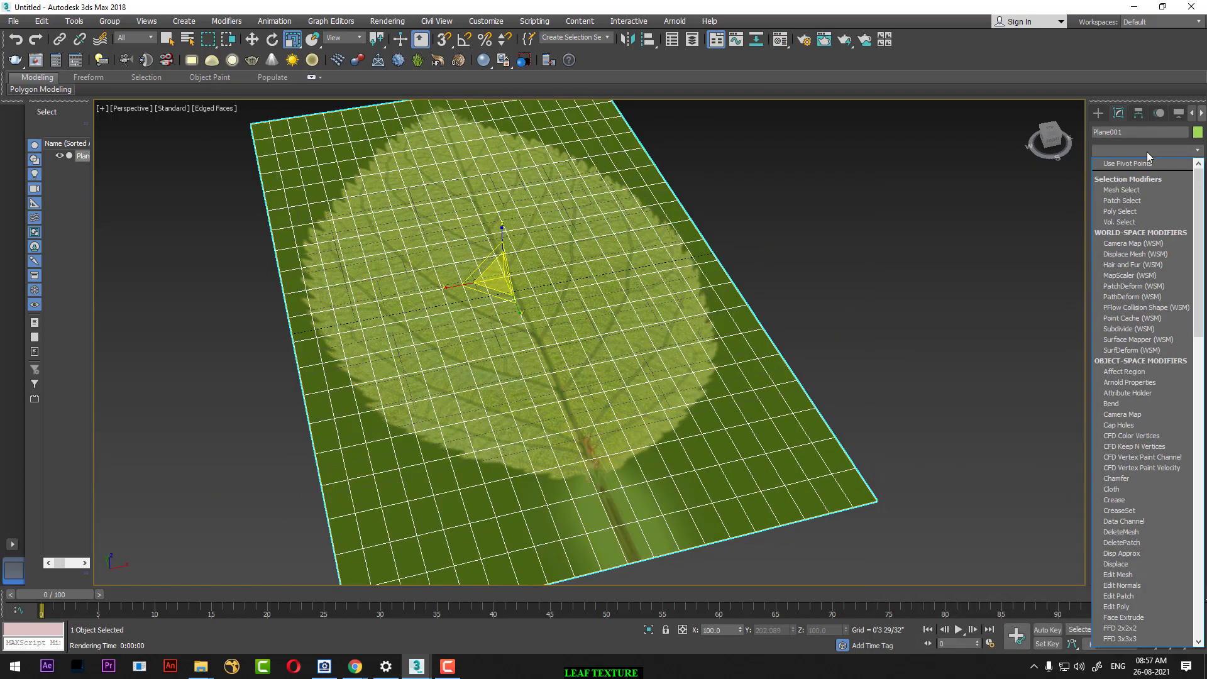
key(b)
click(1138, 161)
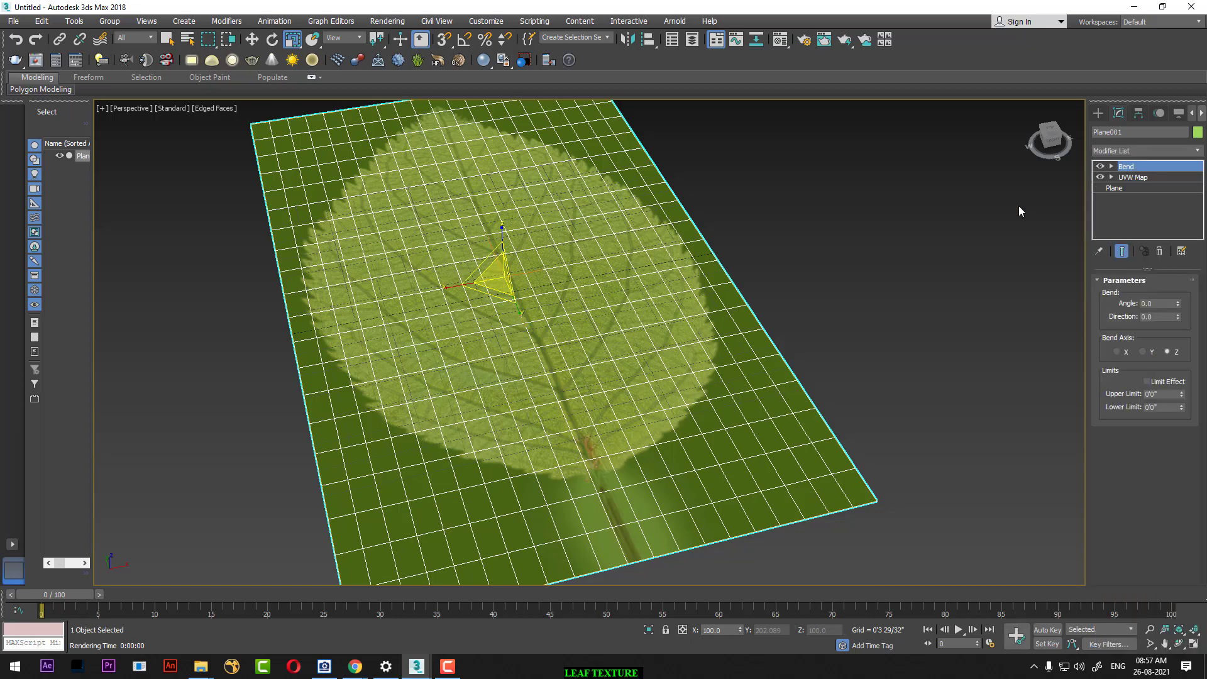
alt+middle_drag(732, 330, 779, 320)
click(1175, 304)
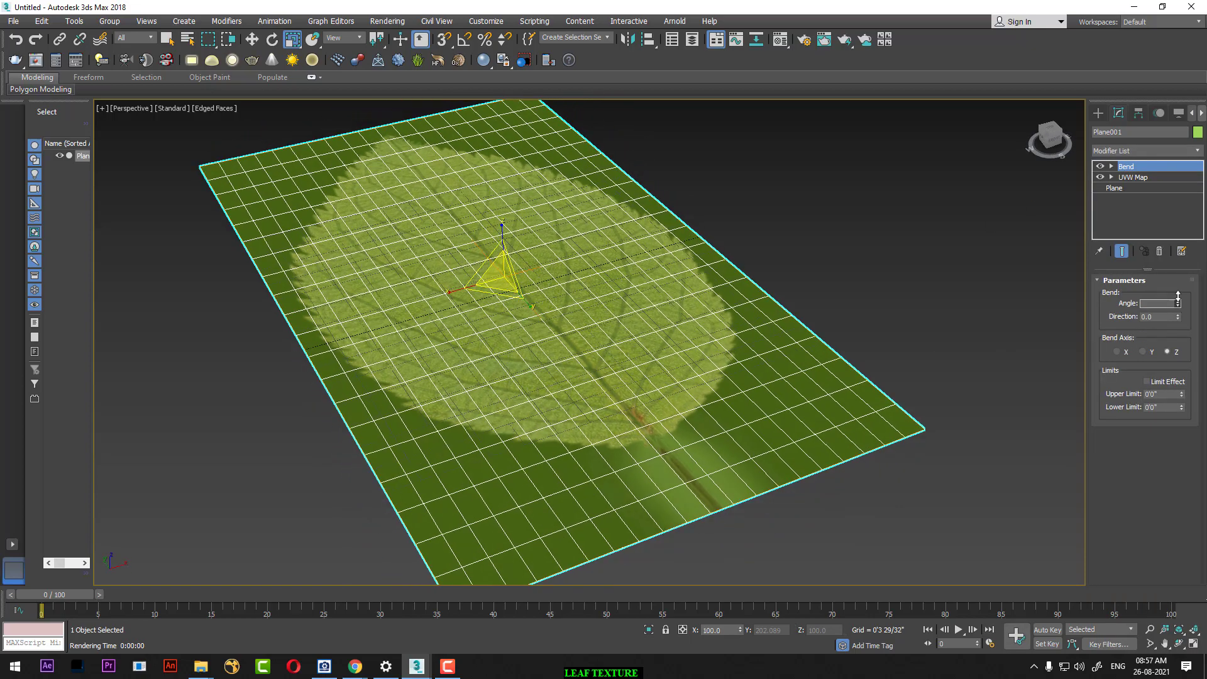
text(12)
click(1143, 352)
click(1119, 354)
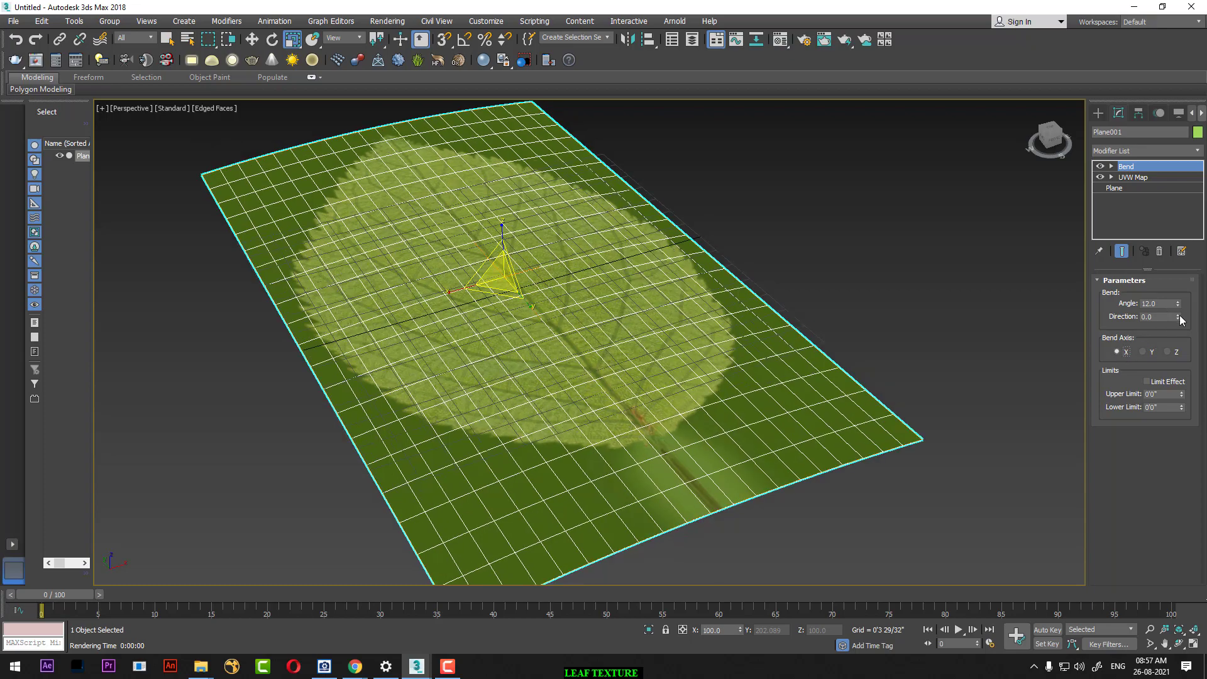
drag(1180, 307, 1181, 270)
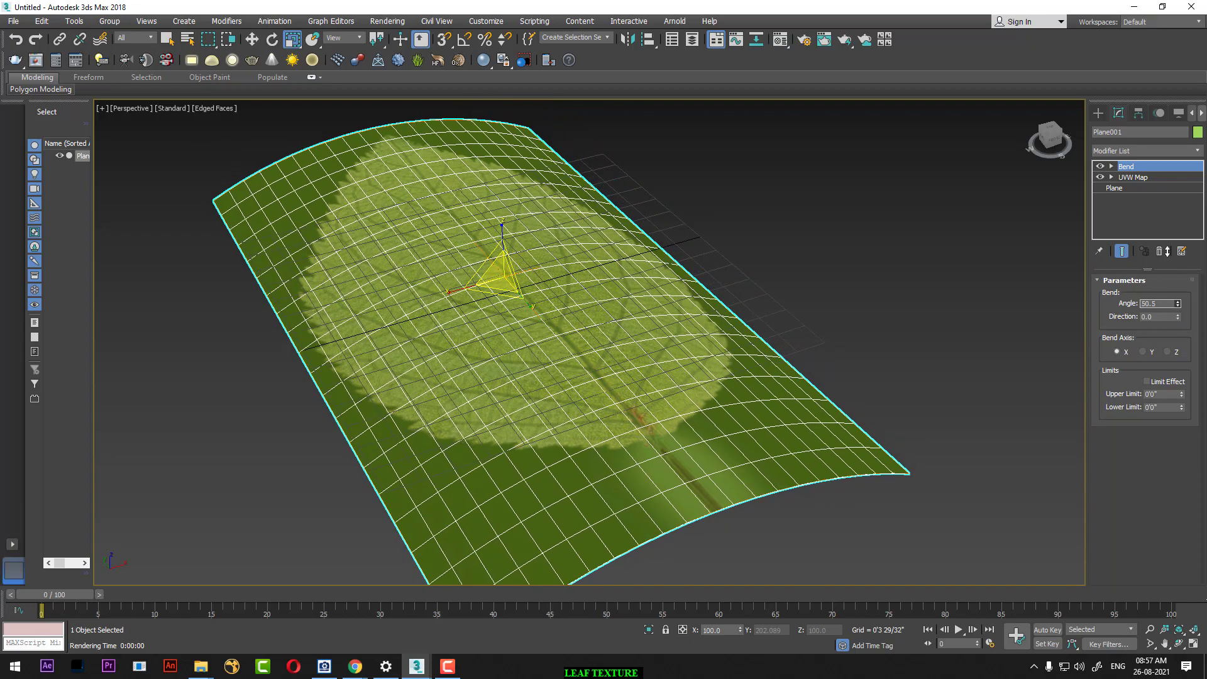
alt+middle_drag(783, 395, 789, 379)
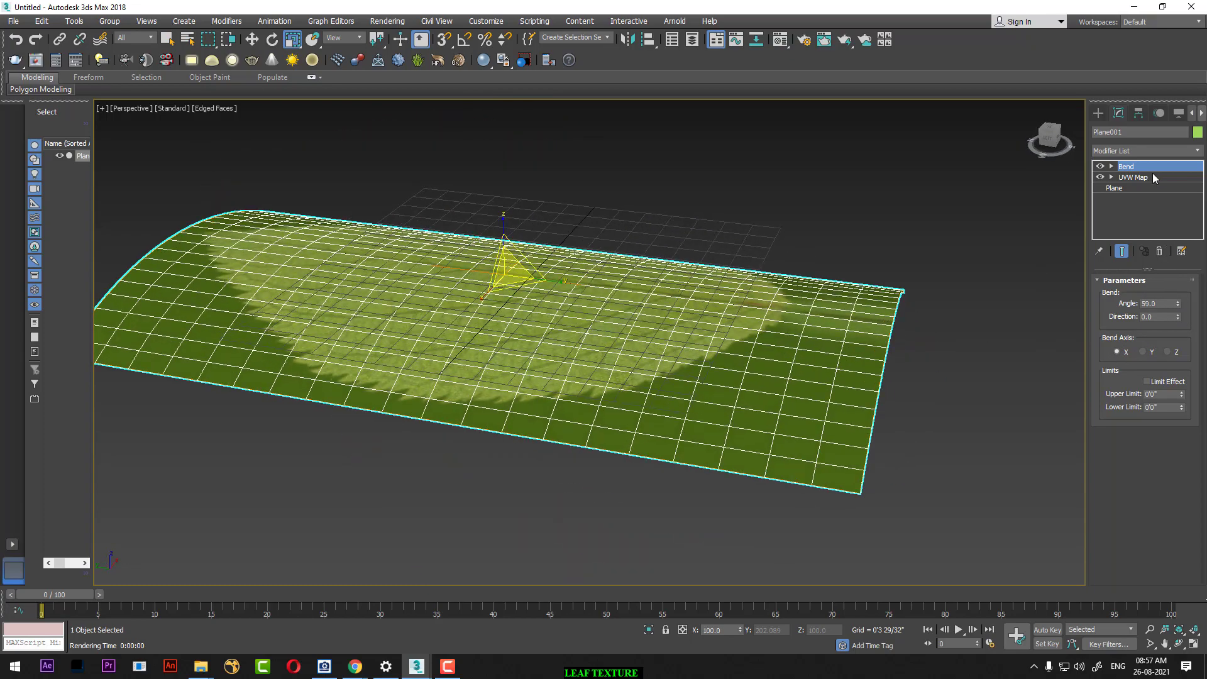
Step: Stack a second Bend modifier bending the leaf 43° along X
click(1149, 151)
scroll(1149, 151, down, 3)
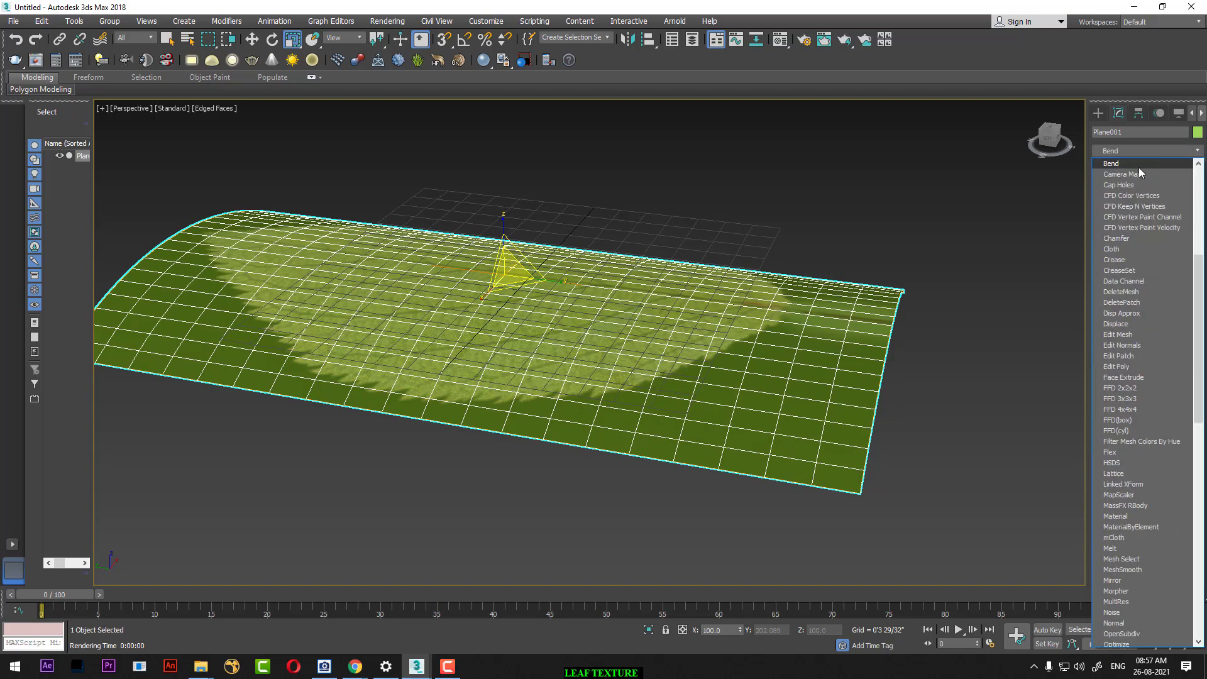
click(1154, 171)
mouse_move(837, 358)
alt+middle_down()
mouse_move(814, 345)
mouse_move(832, 356)
alt+middle_up()
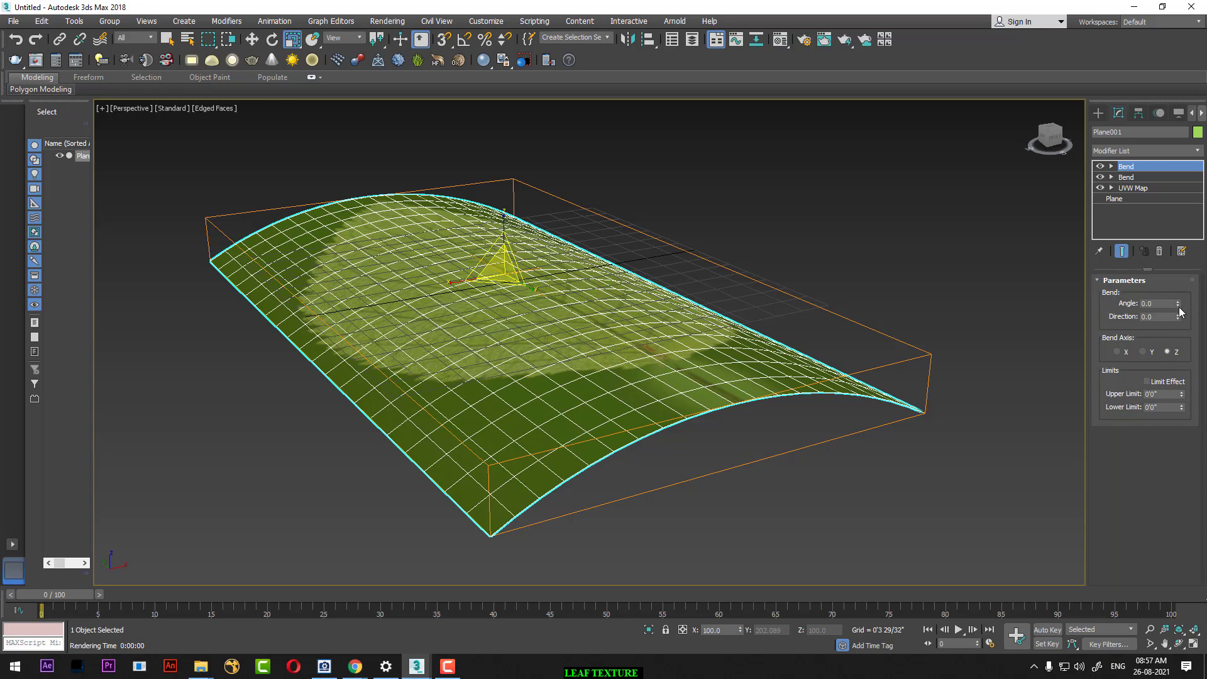
drag(1179, 307, 1184, 292)
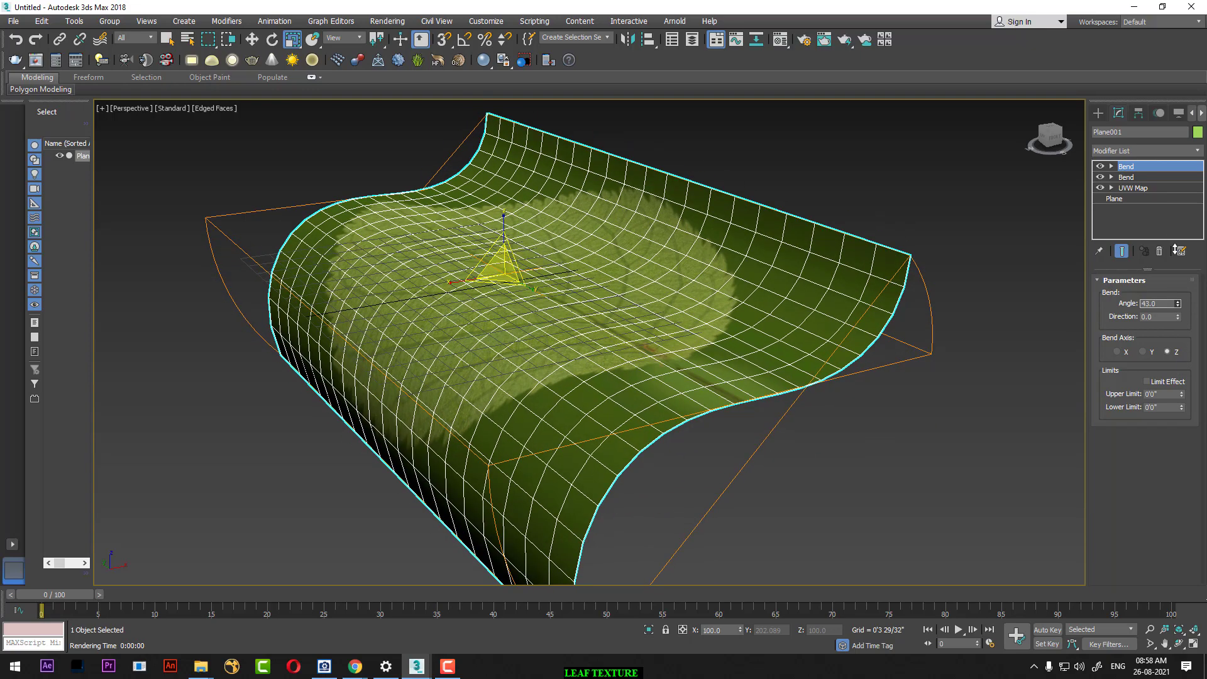
click(1148, 352)
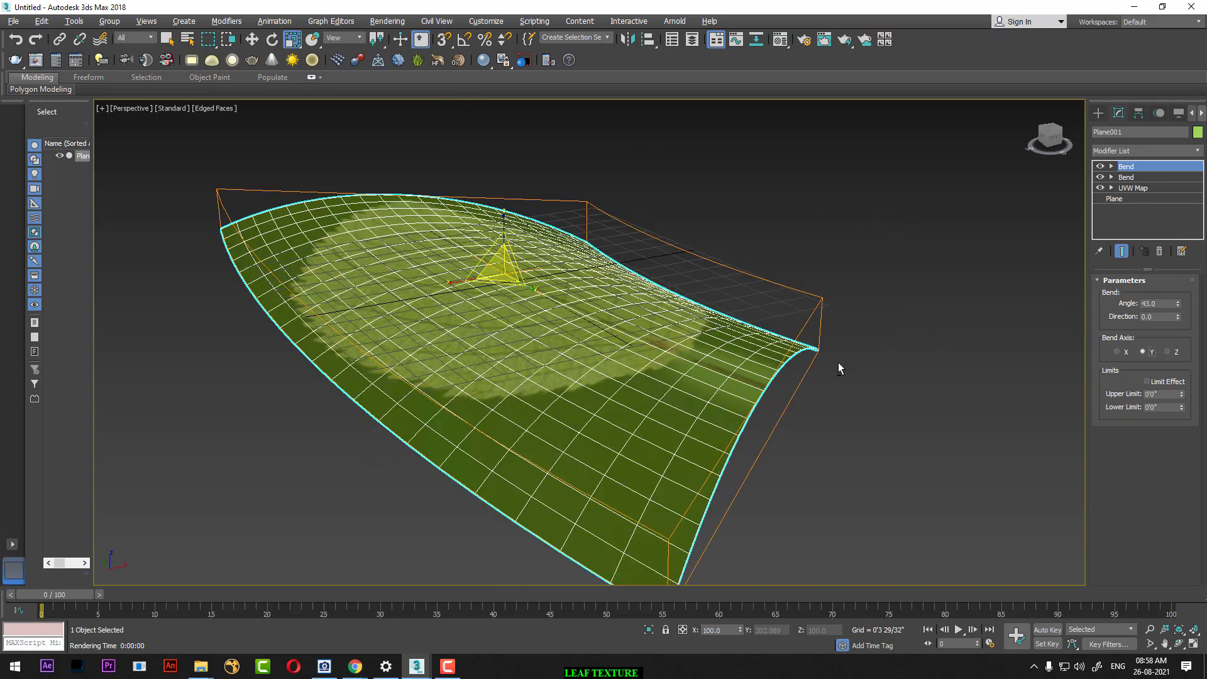
mouse_move(839, 364)
alt+middle_down()
mouse_move(787, 368)
mouse_move(777, 374)
mouse_move(810, 388)
mouse_move(789, 389)
alt+middle_up()
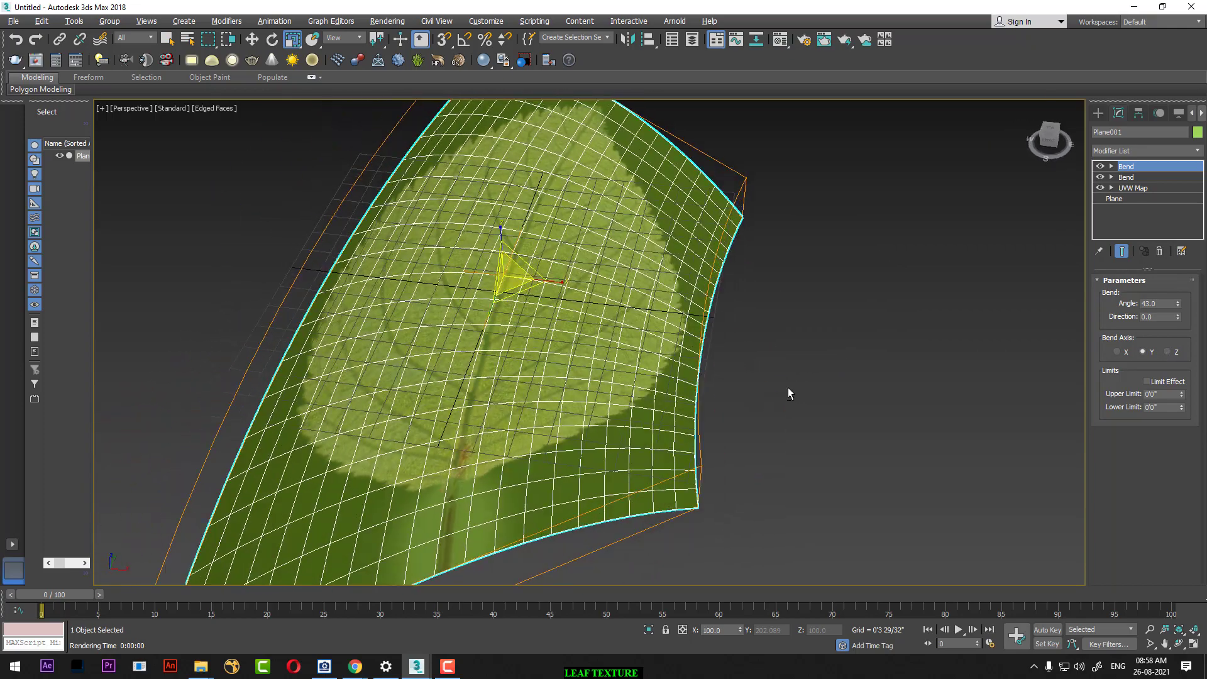
click(1118, 352)
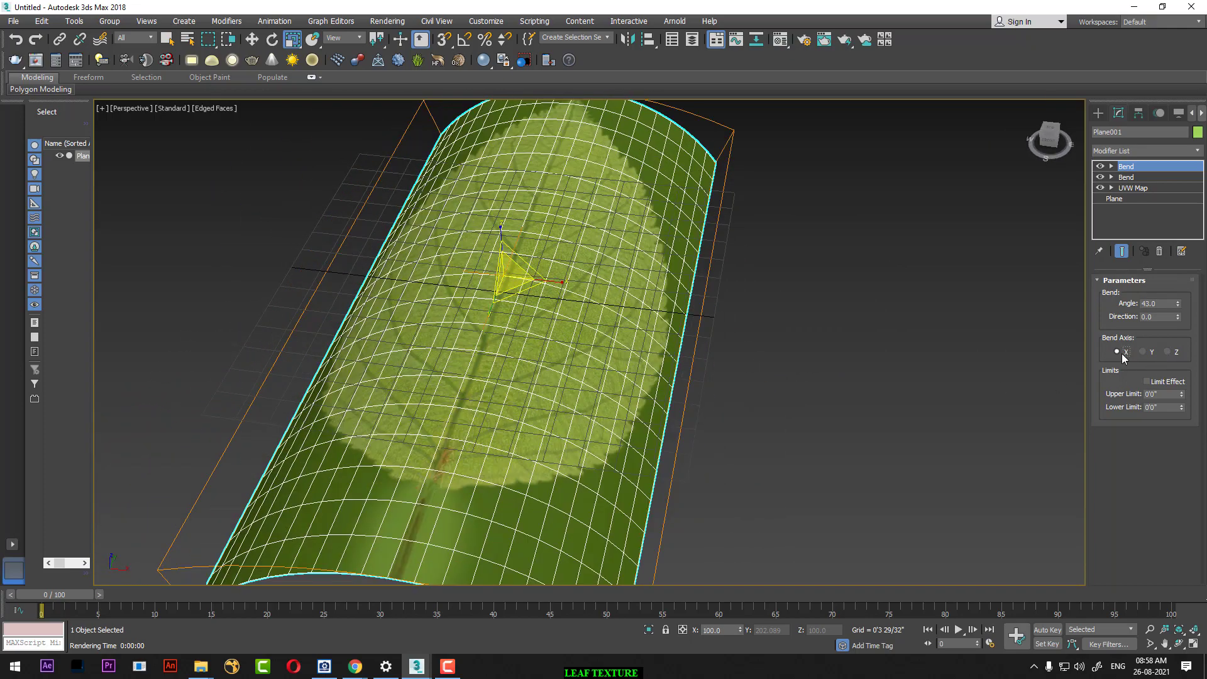
Step: Rotate the top Bend gizmo 180° using angle snap
click(1112, 166)
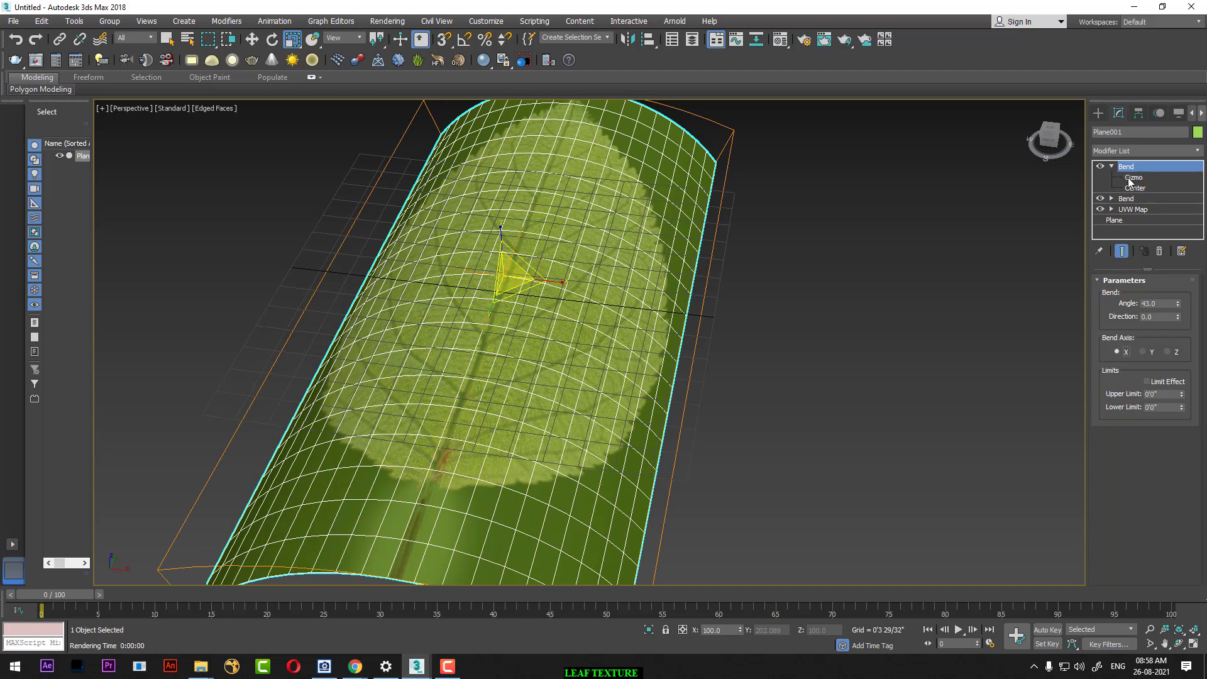
alt+middle_drag(948, 267, 692, 348)
key(e)
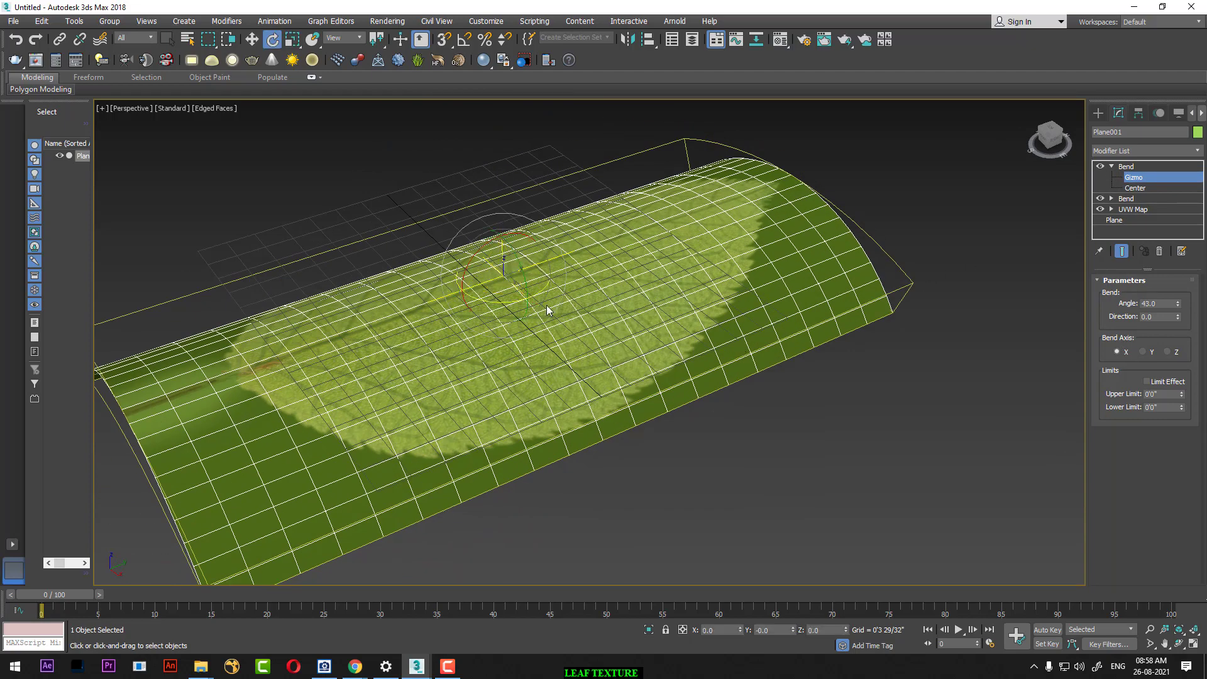
right_click(465, 39)
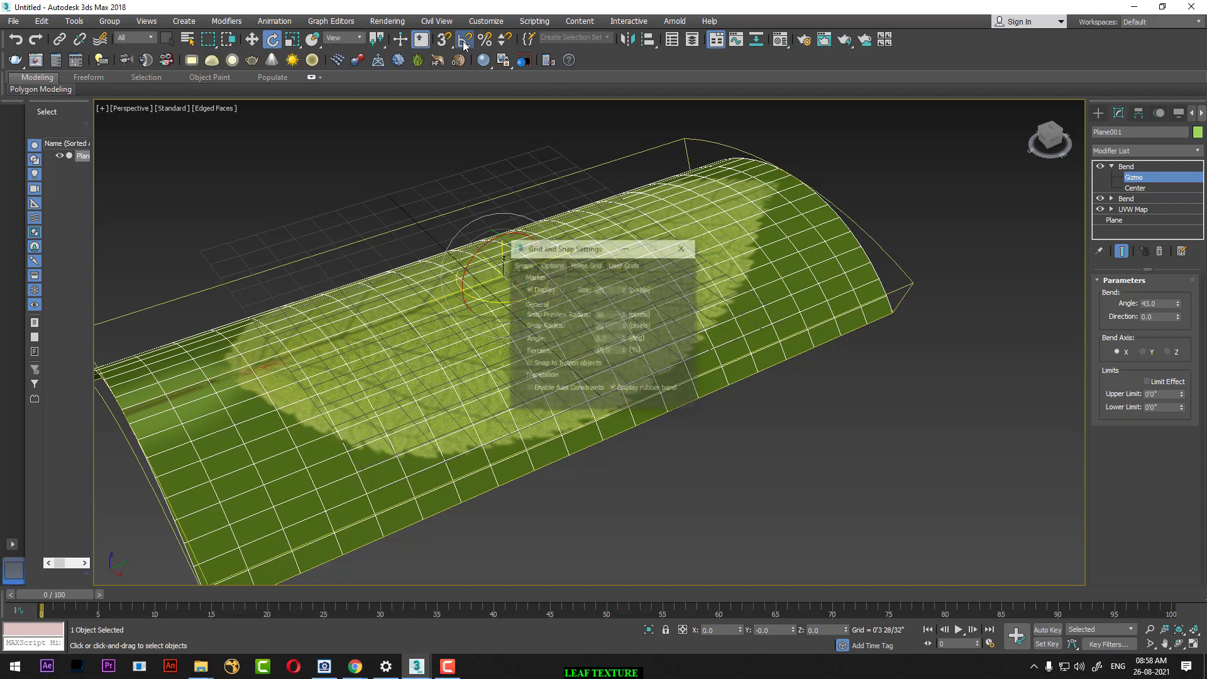
double_click(617, 338)
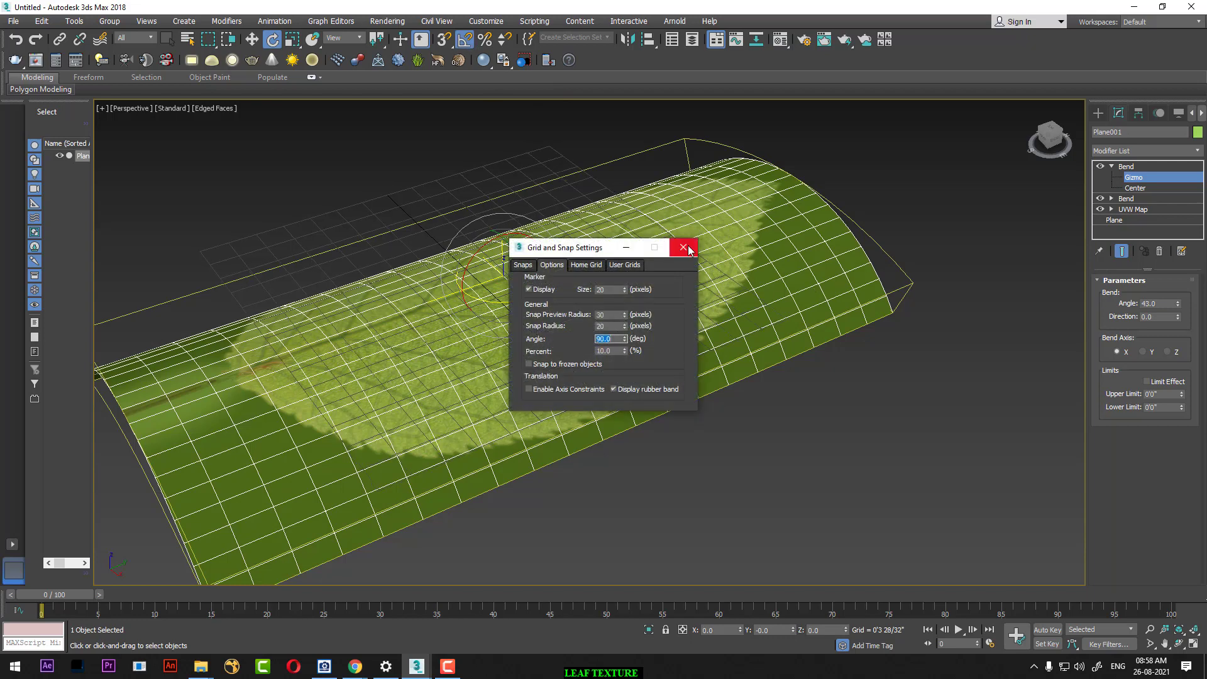
click(684, 247)
drag(492, 300, 636, 313)
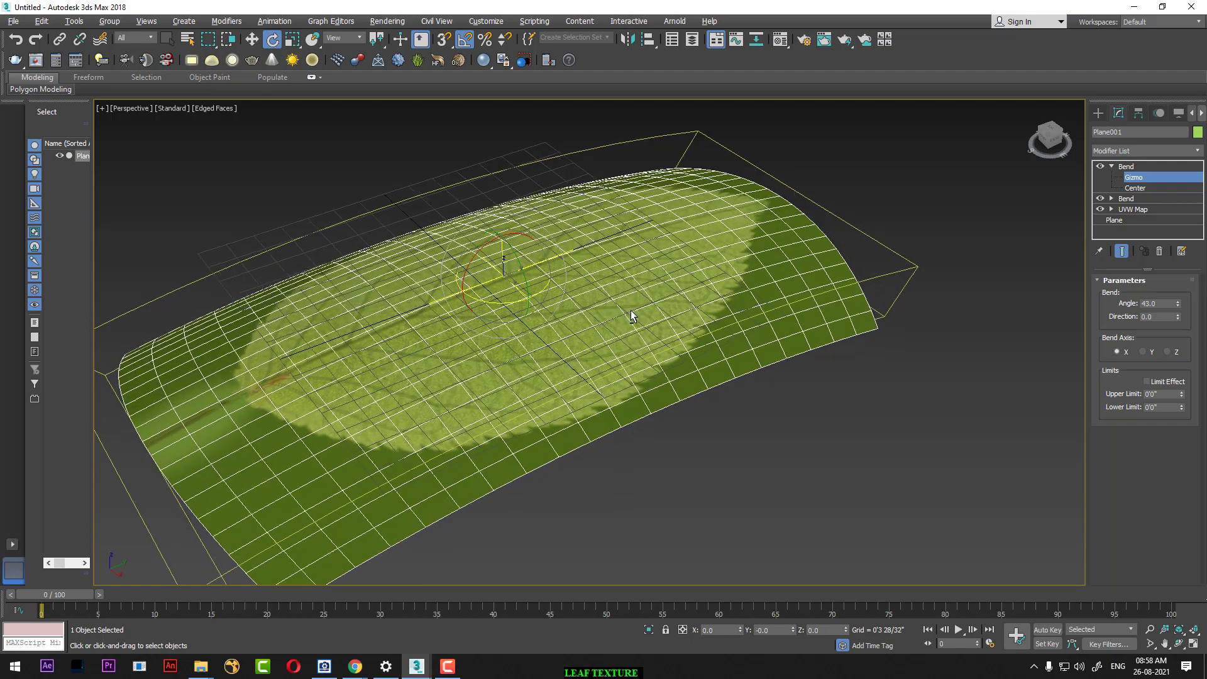
Step: Shift the Bend gizmo, raise the angle to 95.5, and turn off Edged Faces
key(w)
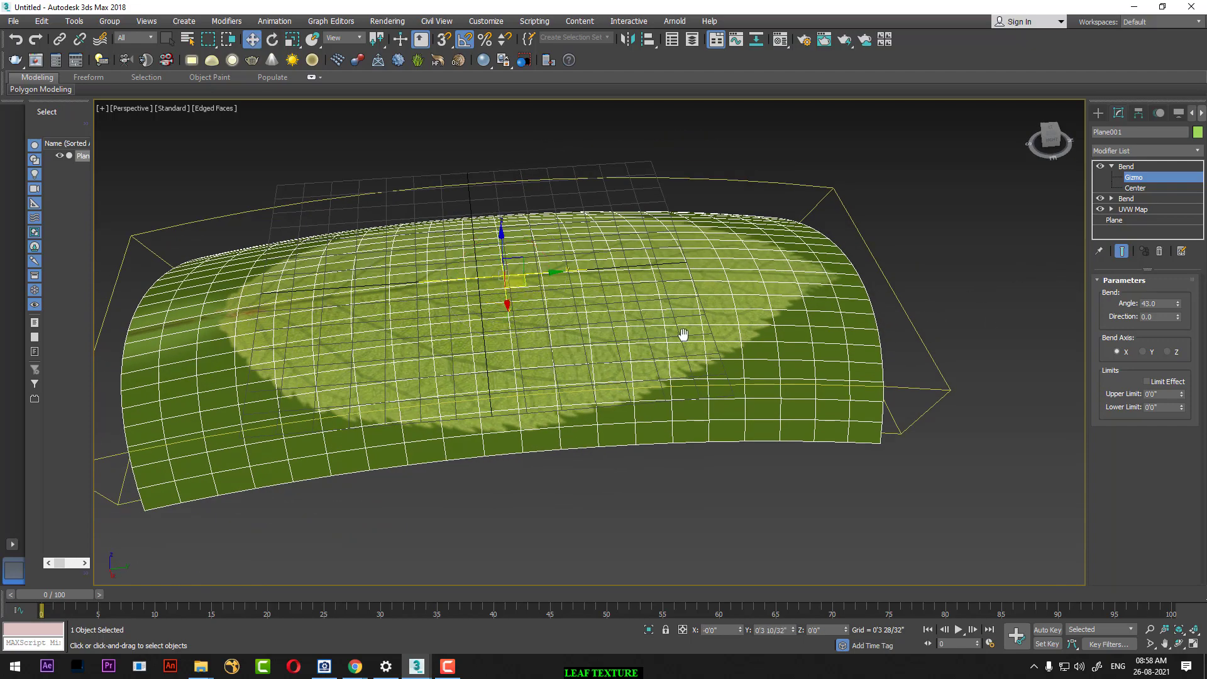
middle_drag(682, 337, 742, 304)
mouse_move(671, 257)
mouse_down()
mouse_move(534, 281)
mouse_move(911, 200)
mouse_up()
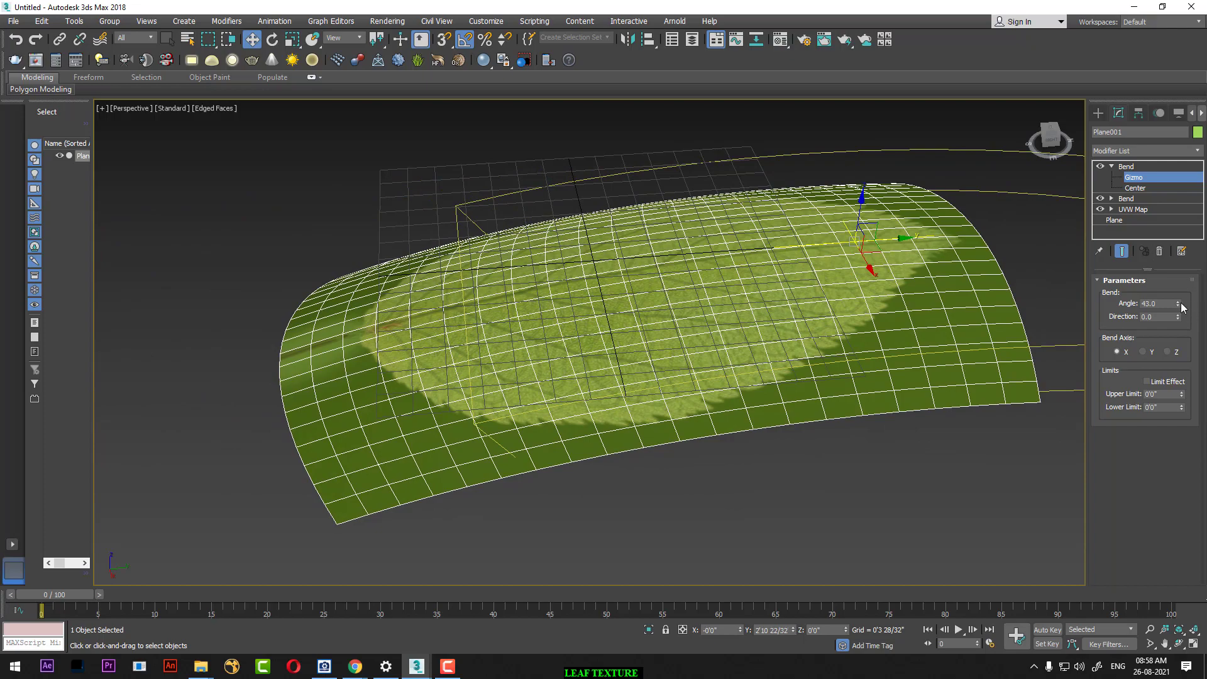
drag(1177, 310, 1177, 276)
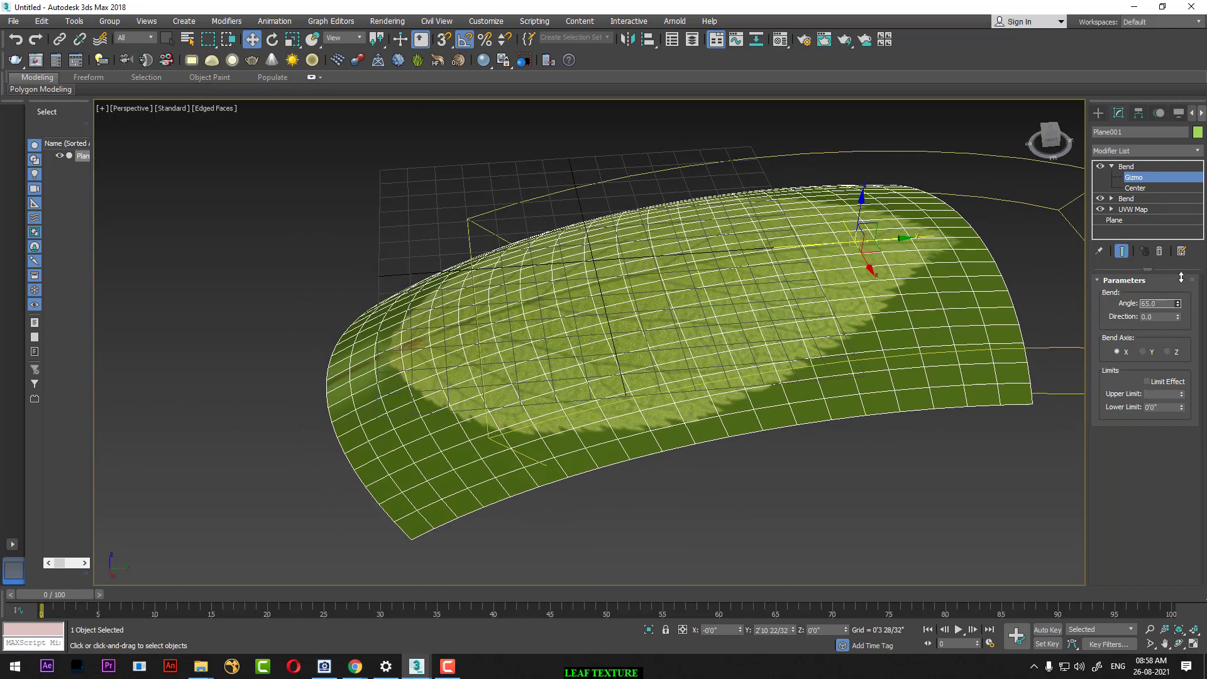
scroll(868, 355, up, 3)
mouse_move(869, 355)
alt+middle_down()
mouse_move(534, 302)
mouse_move(681, 390)
mouse_move(715, 371)
alt+middle_up()
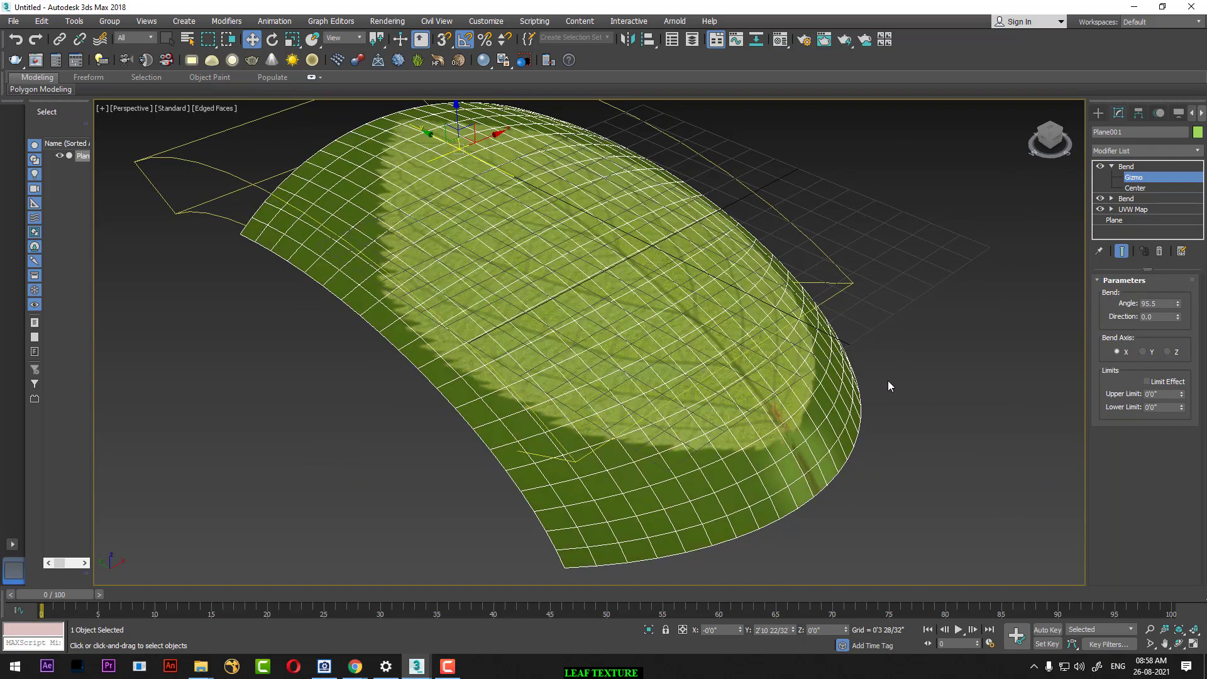
key(F4)
mouse_move(889, 376)
middle_down()
mouse_move(821, 384)
mouse_move(870, 408)
middle_up()
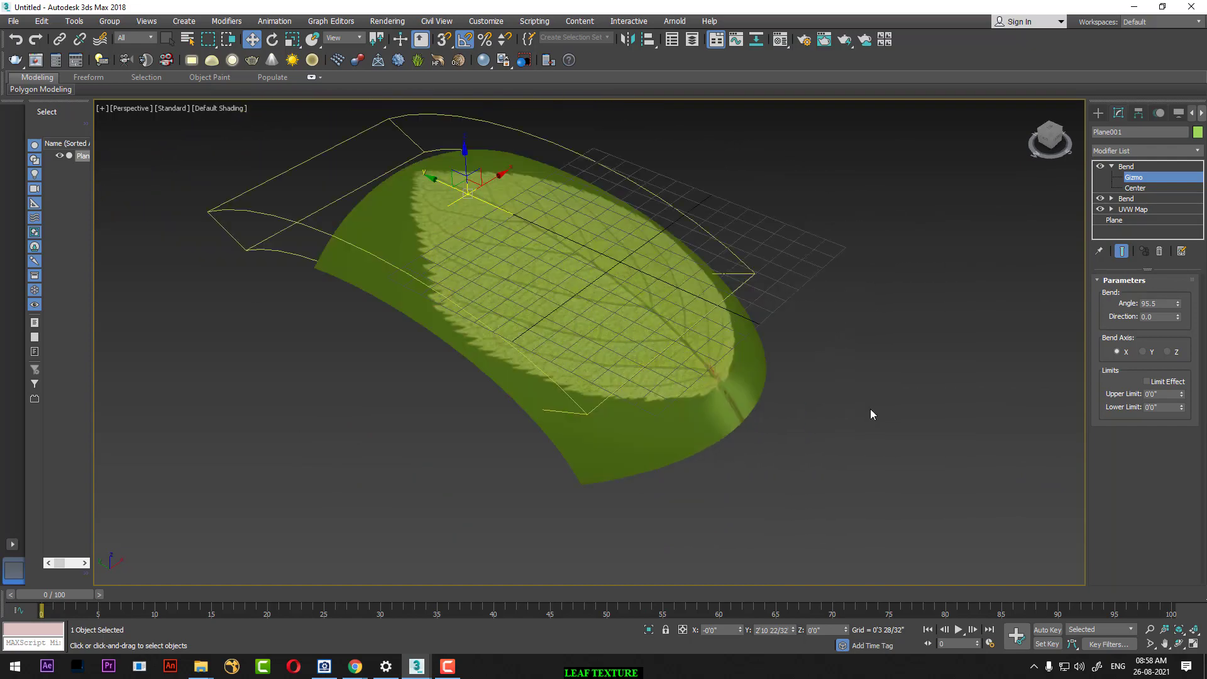
Step: Test-render the curled leaf, then exit gizmo editing and reselect the leaf
key(shift+q)
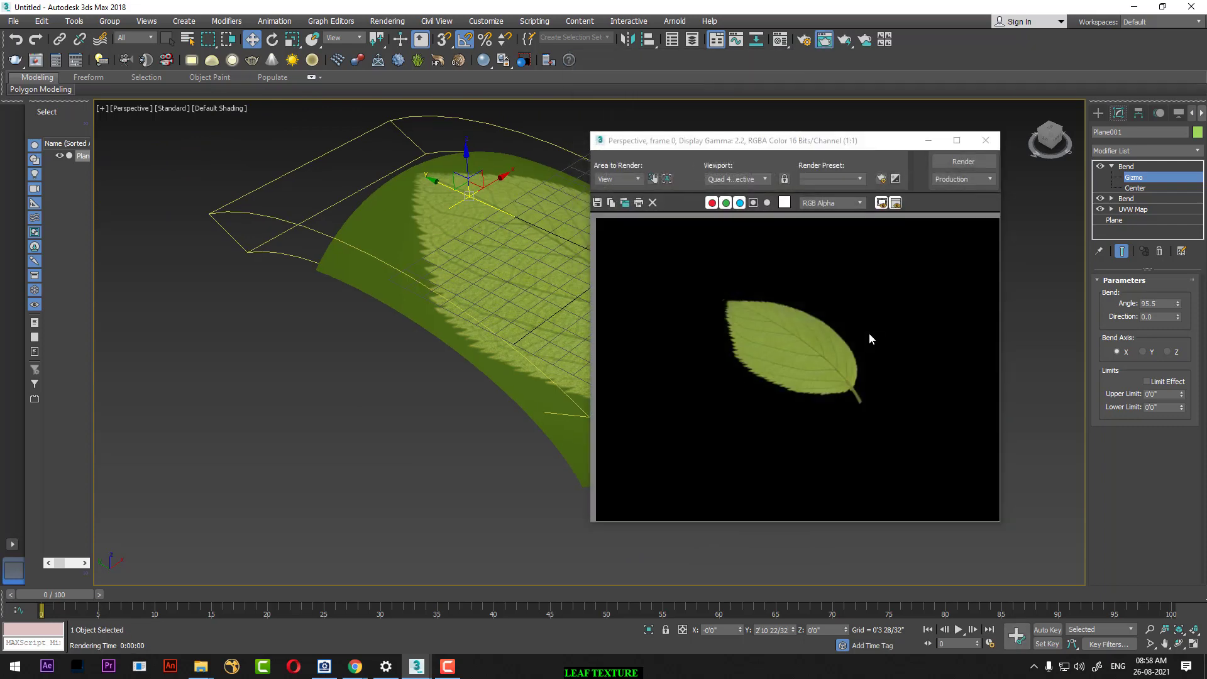
click(986, 140)
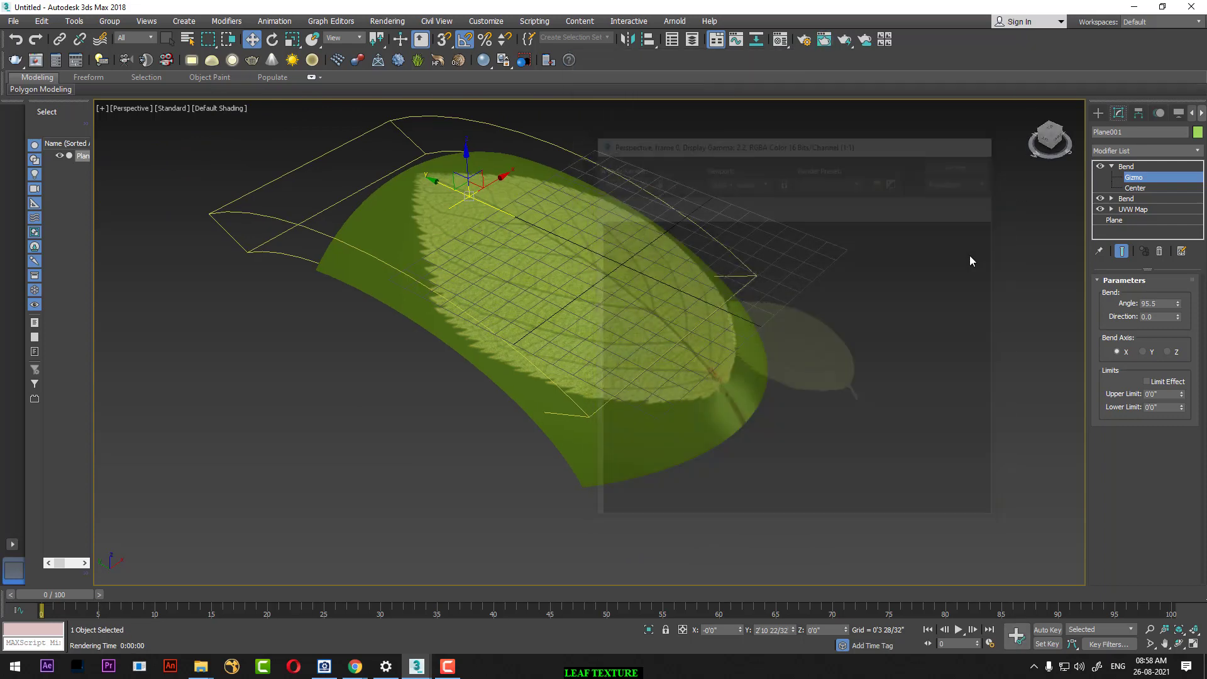
right_click(749, 350)
click(691, 344)
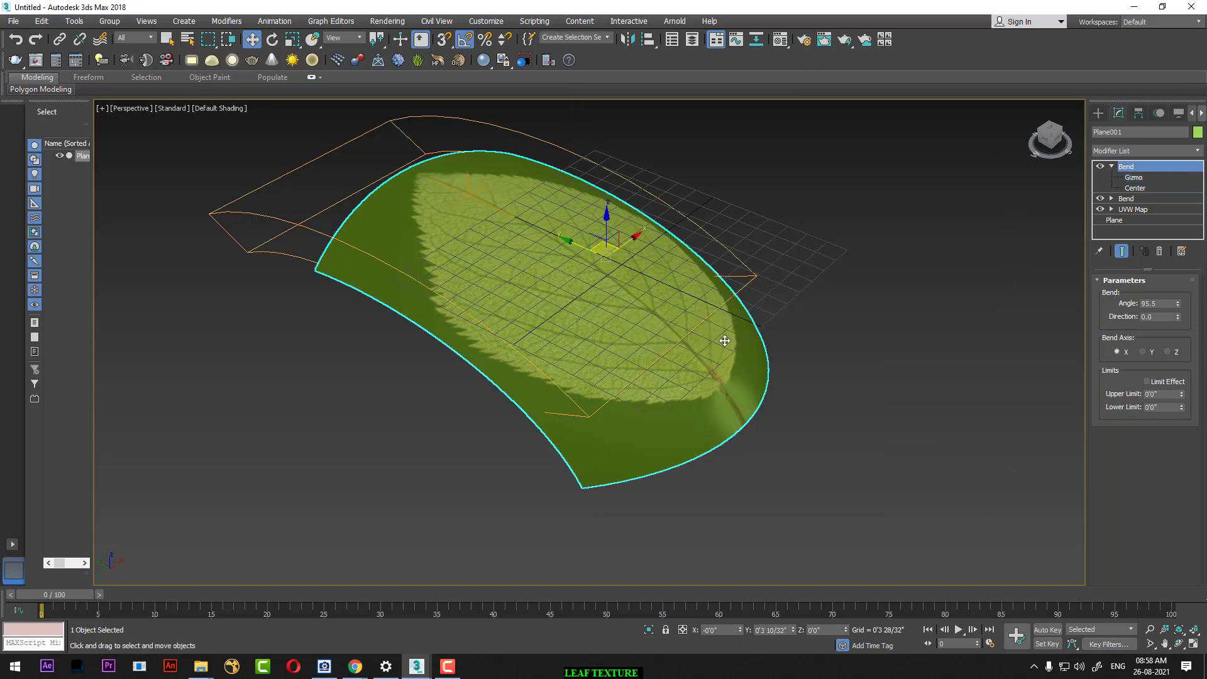
key(ctrl+d)
click(713, 391)
Step: View the bent leaf from the Left view with Default Shading
alt+middle_drag(760, 374, 736, 363)
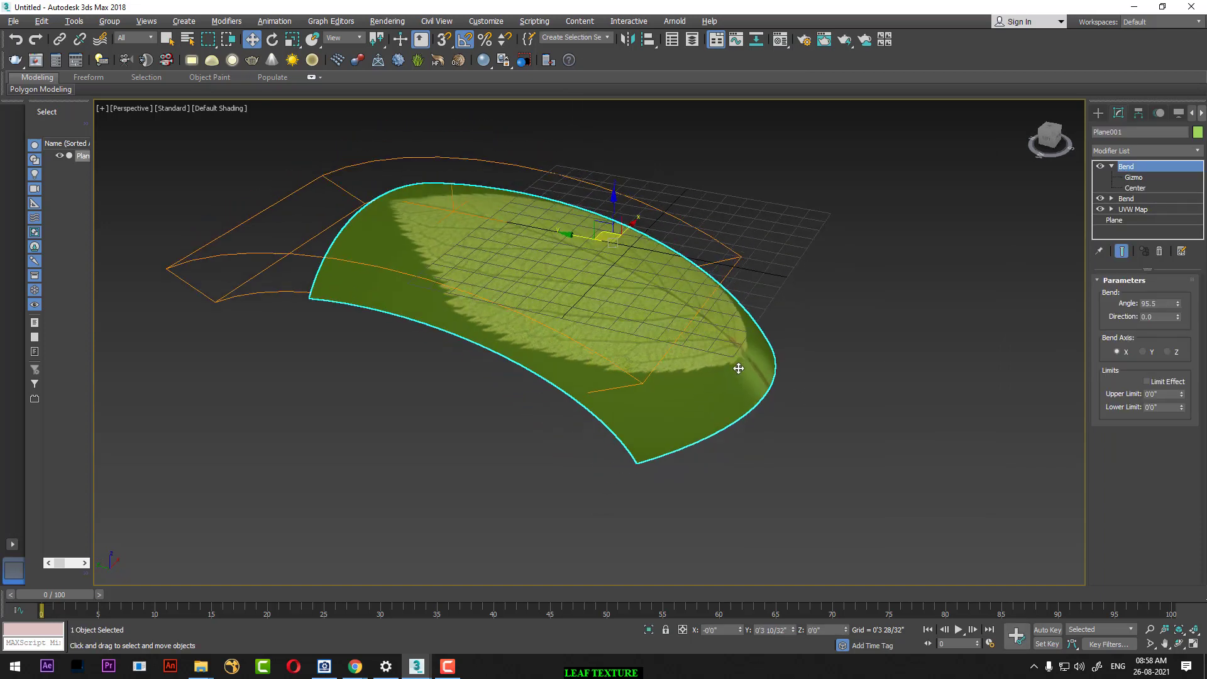
key(f)
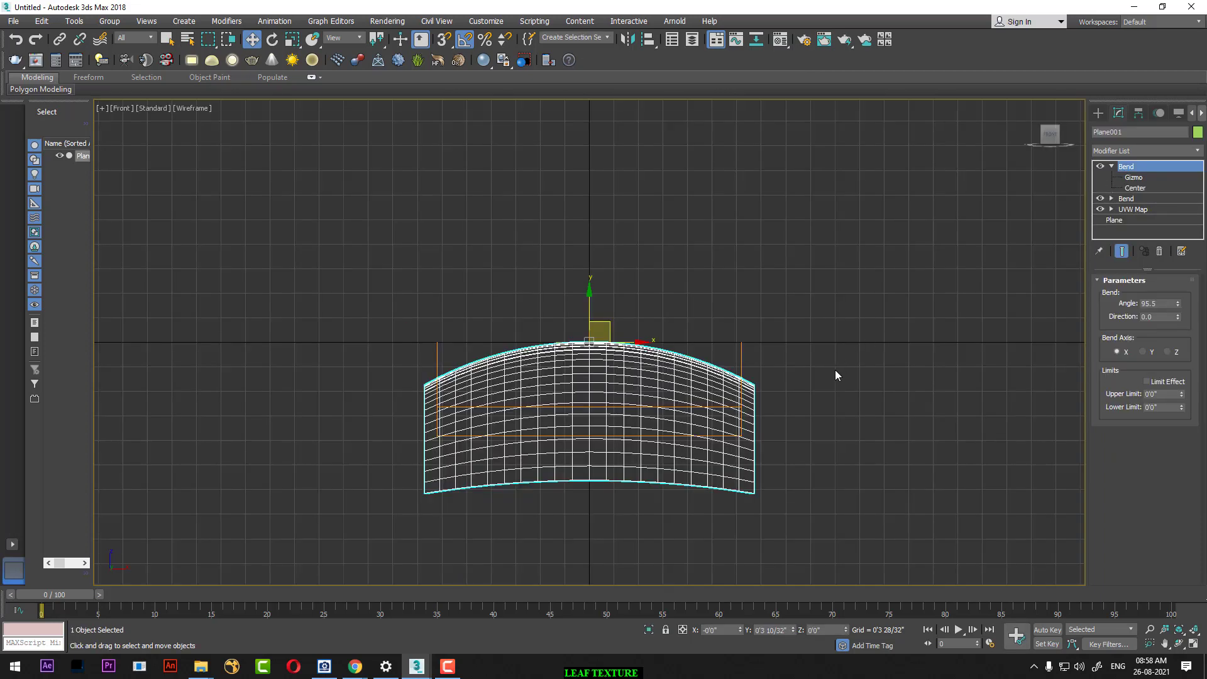
key(l)
key(F3)
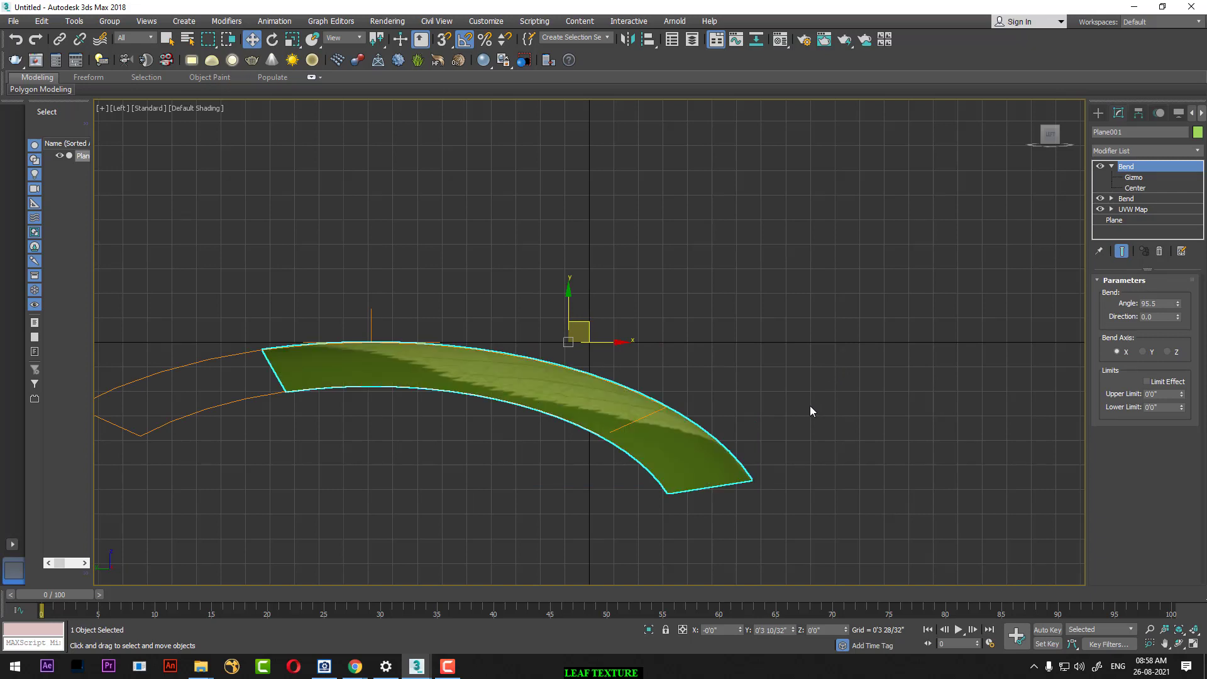
Step: Move the leaf's pivot to its narrow tip with Affect Pivot Only
click(1138, 114)
click(1131, 200)
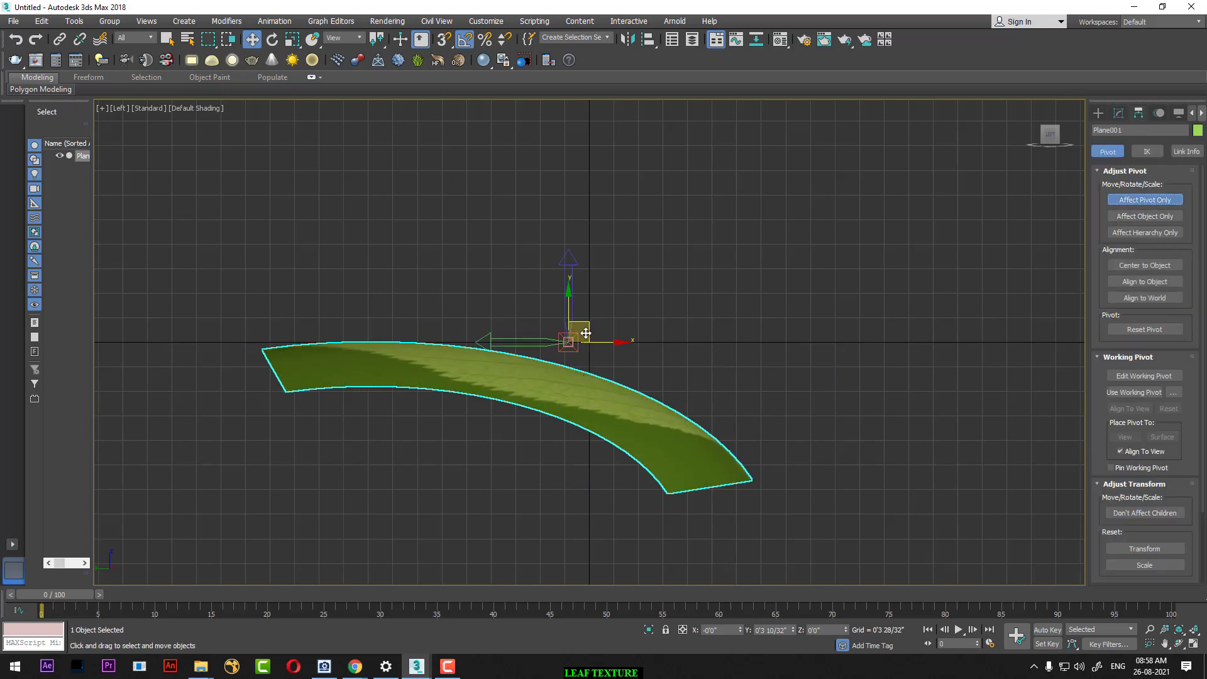
drag(586, 326, 773, 460)
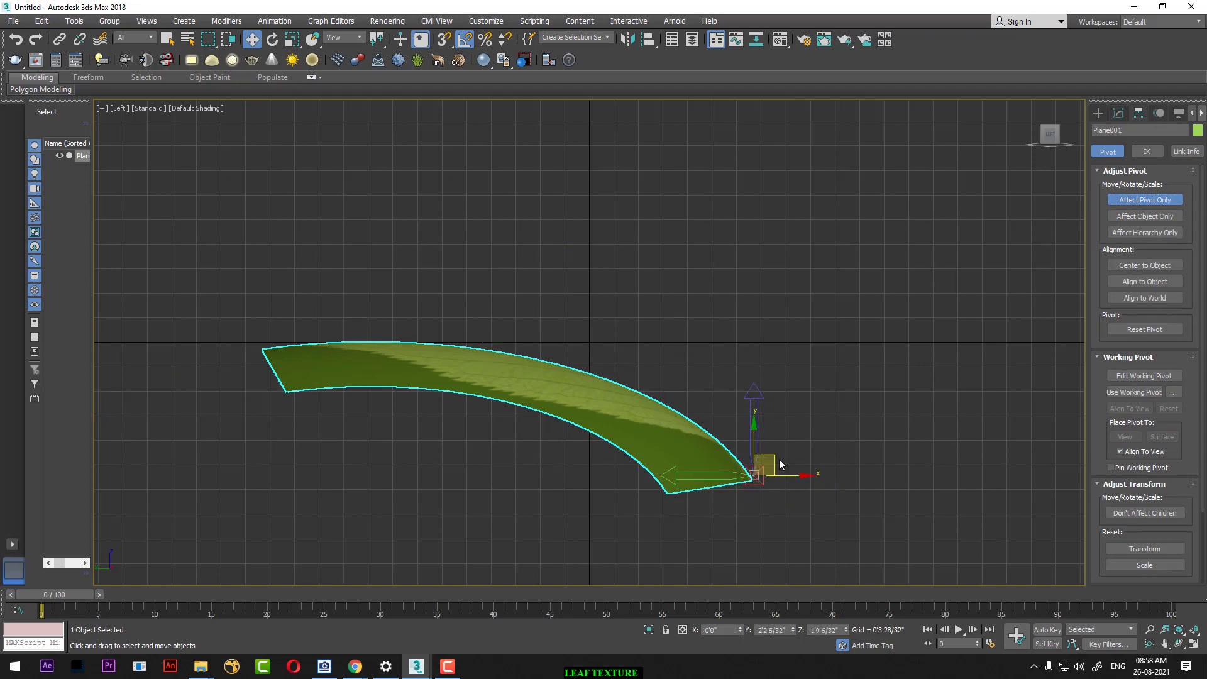
key(p)
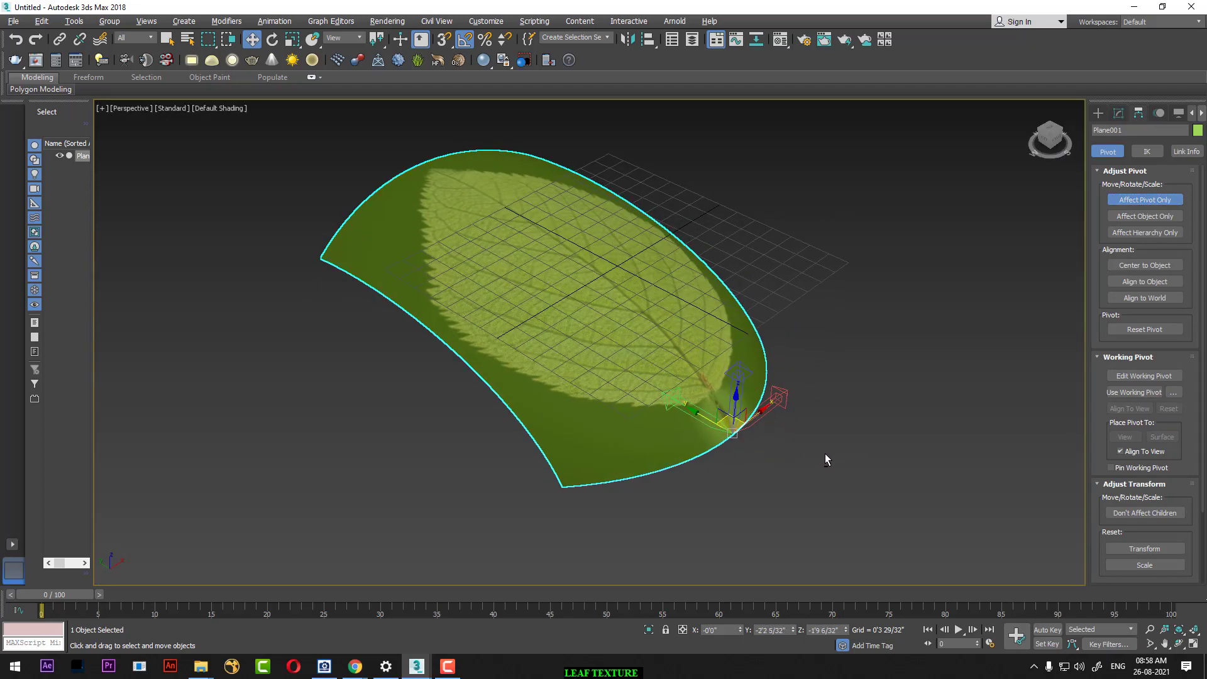
click(1145, 200)
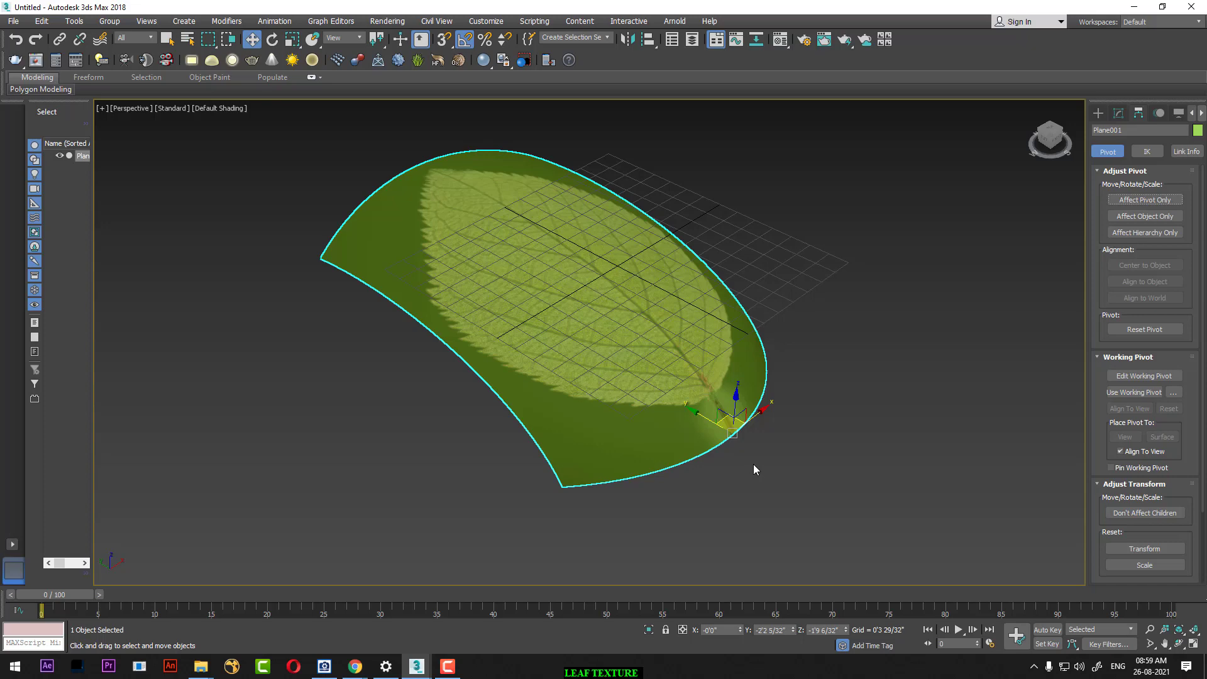
Step: Shift-rotate the leaf 90° around its tip to clone a four-leaf cluster
key(e)
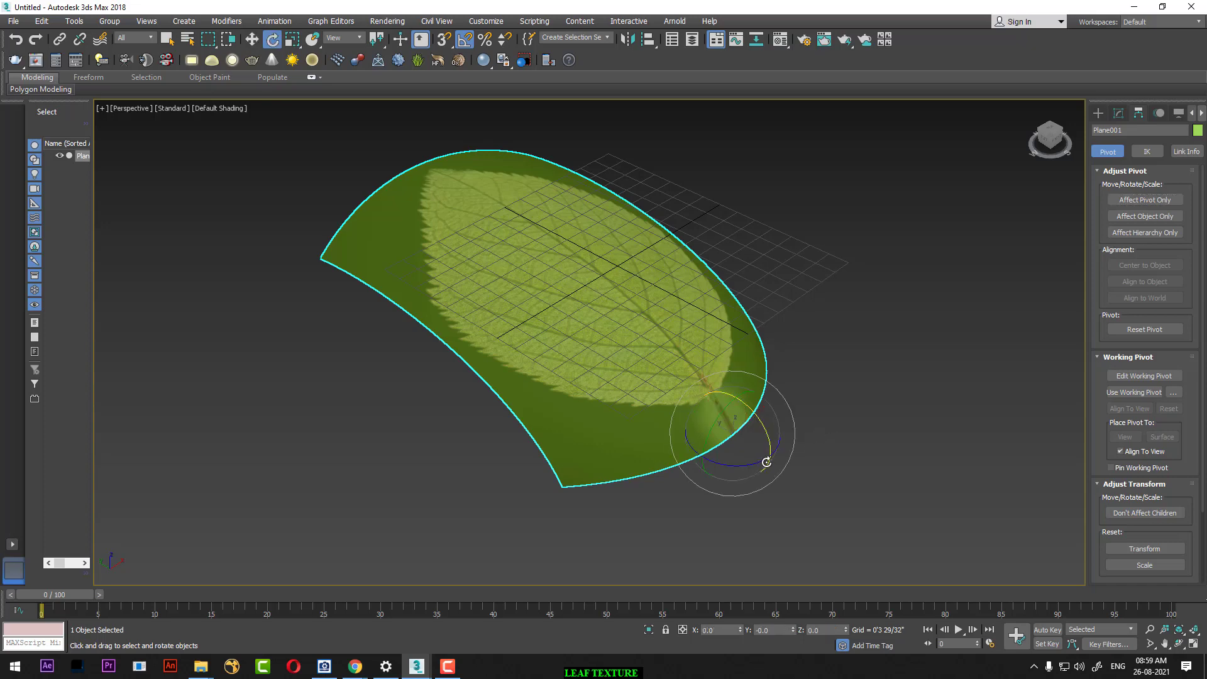
shift+drag(730, 461, 720, 463)
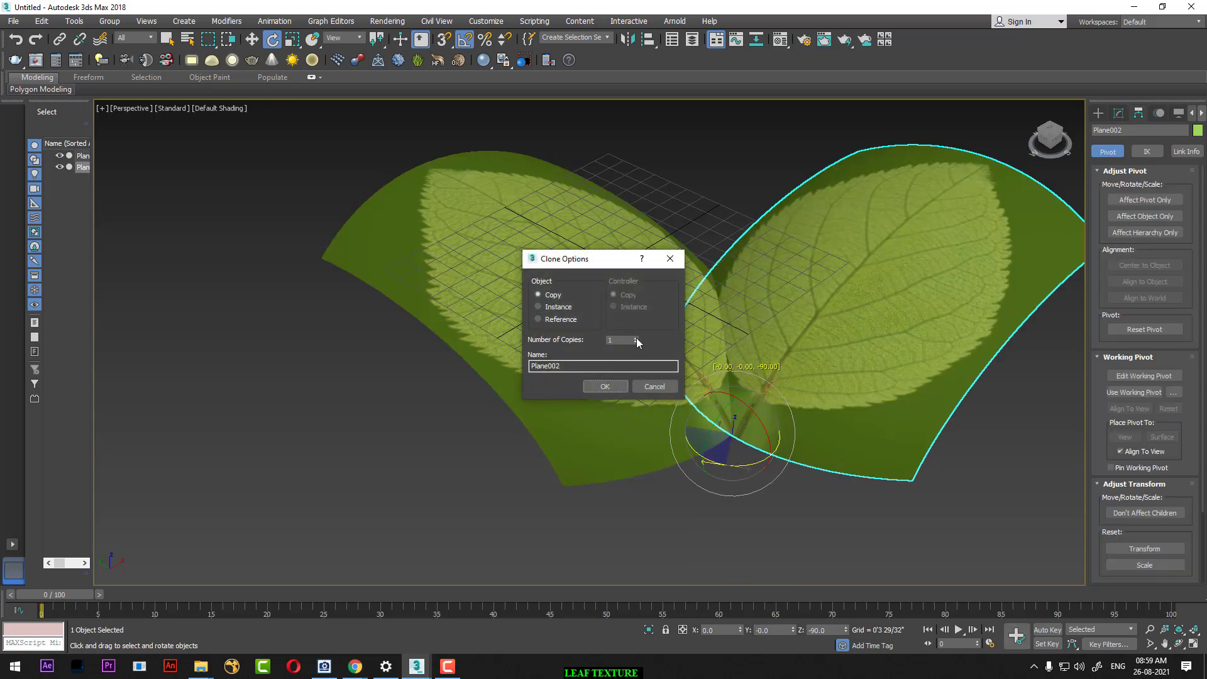
click(606, 387)
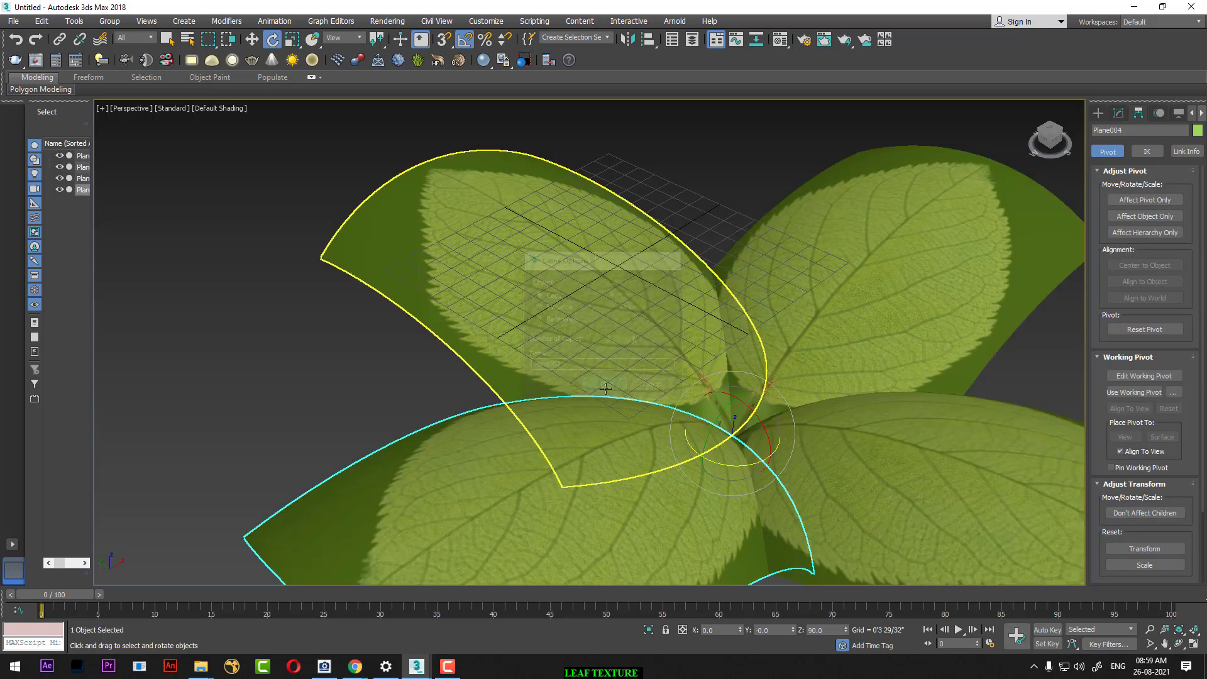
scroll(708, 394, down, 3)
scroll(707, 395, up, 3)
Step: Test-render the cluster and select all four leaves
key(shift+q)
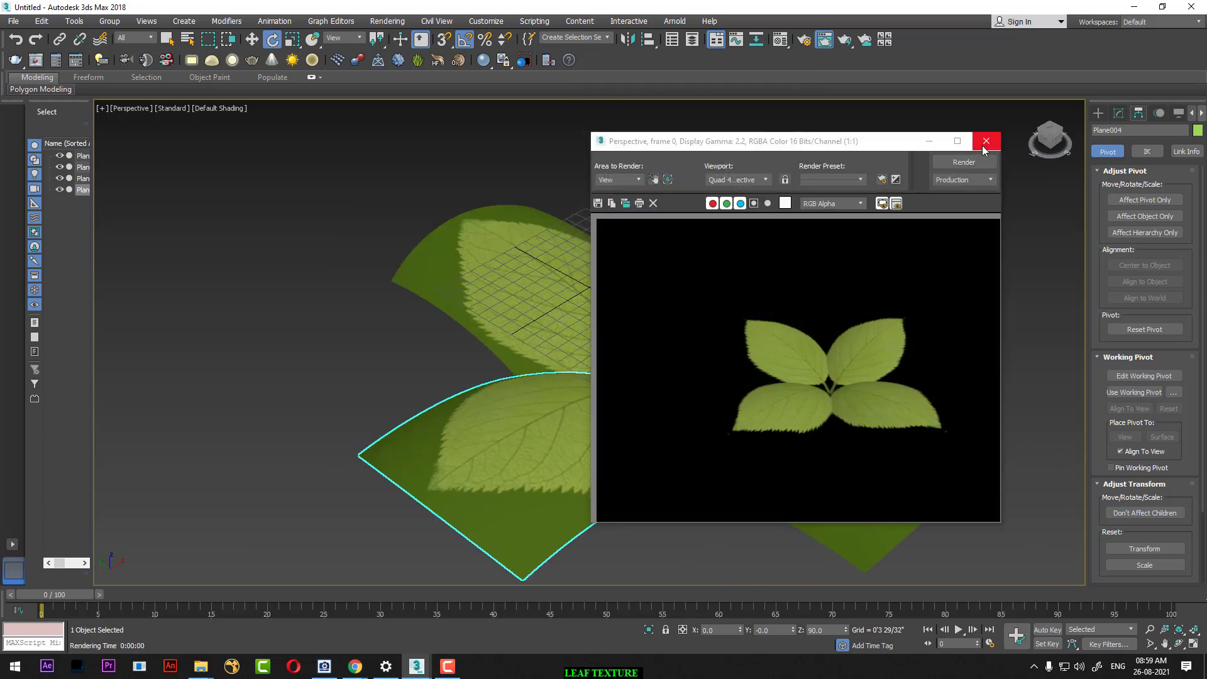
click(986, 141)
drag(997, 203, 516, 592)
Step: Clone the four leaves upward along Z as a second layer
key(w)
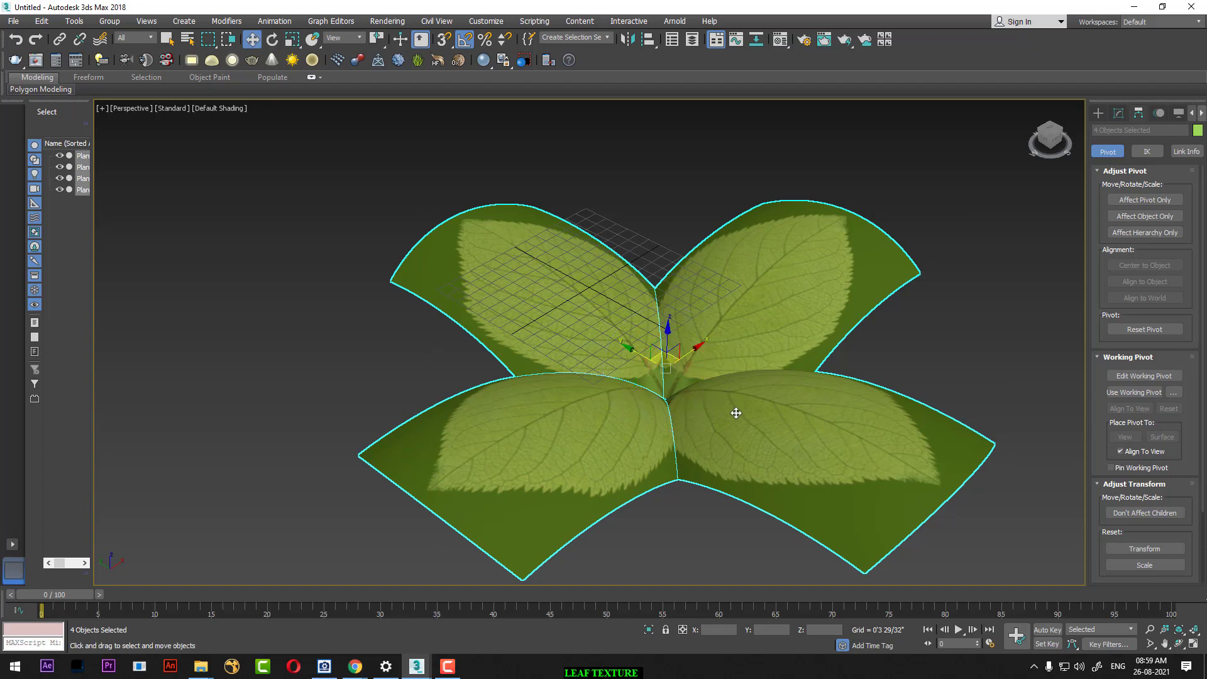
alt+middle_drag(736, 412, 664, 329)
shift+drag(664, 329, 672, 281)
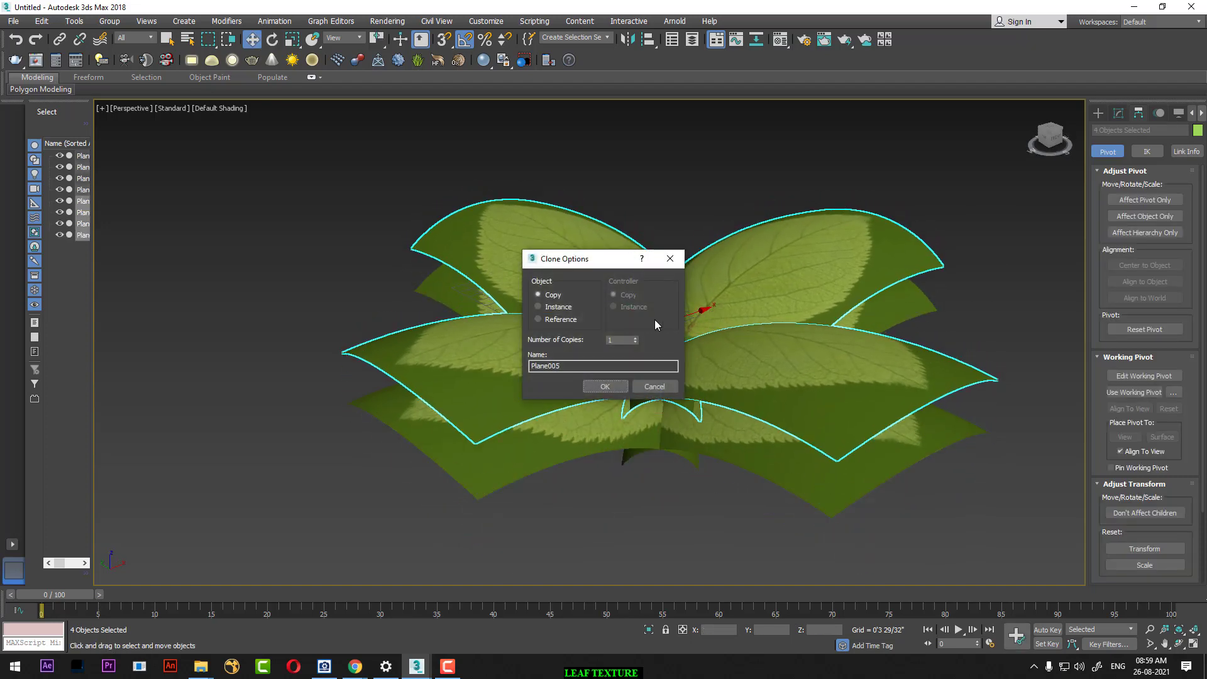
click(605, 387)
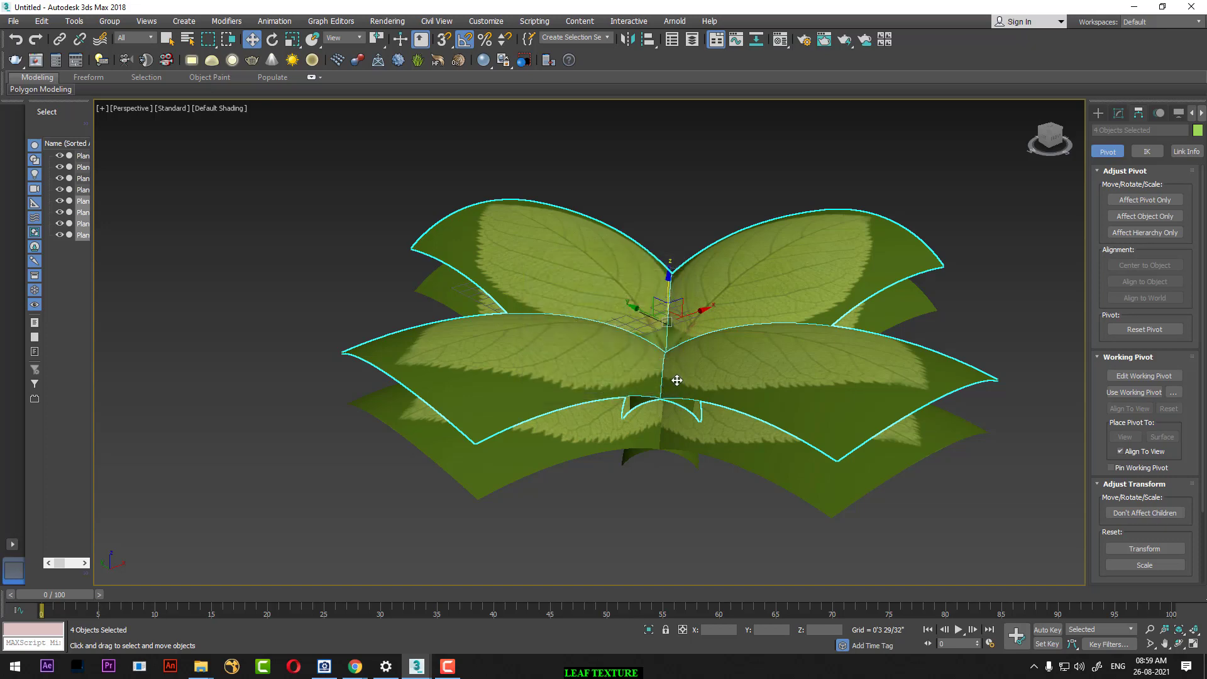
Step: Rotate the upper copies about -42° on Z into an eight-leaf rosette
key(e)
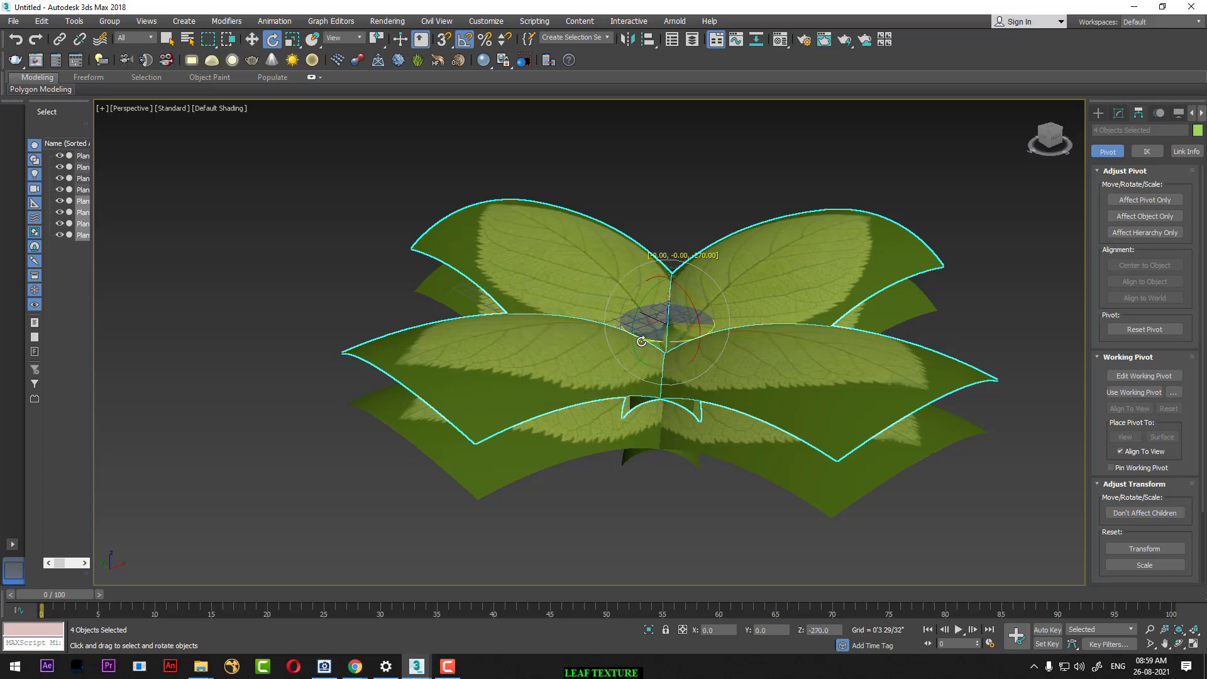
mouse_move(775, 339)
alt+middle_down()
mouse_move(895, 337)
mouse_move(731, 394)
alt+middle_up()
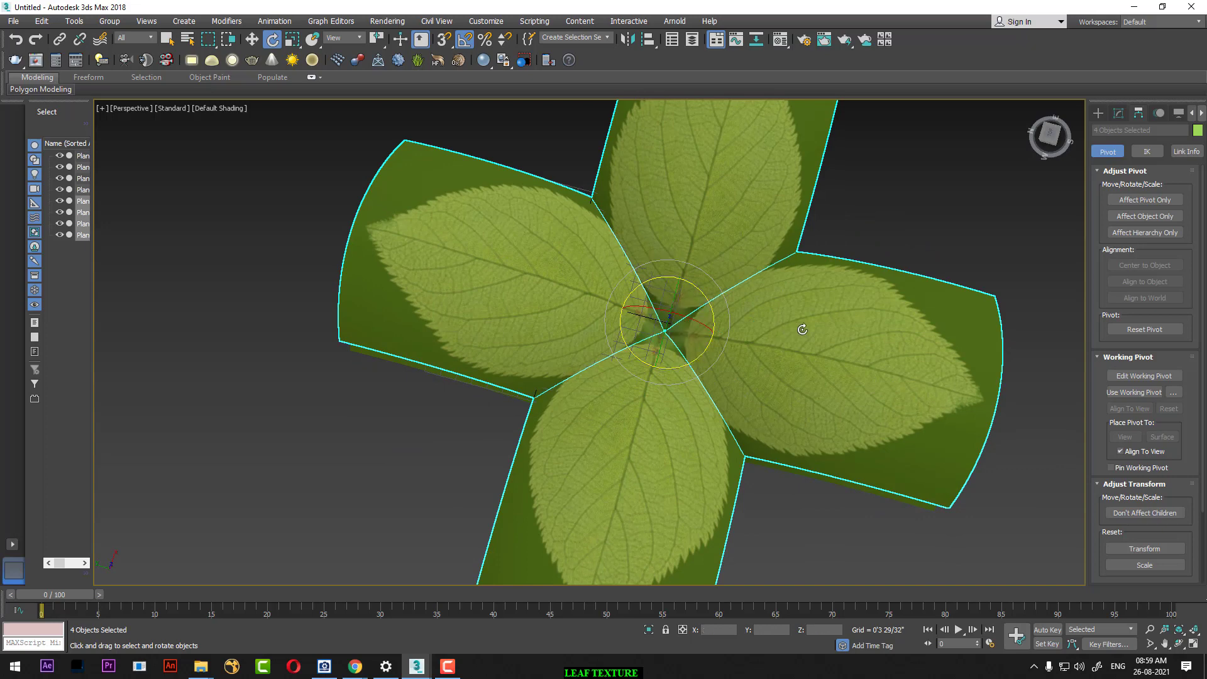
alt+middle_drag(746, 398, 700, 350)
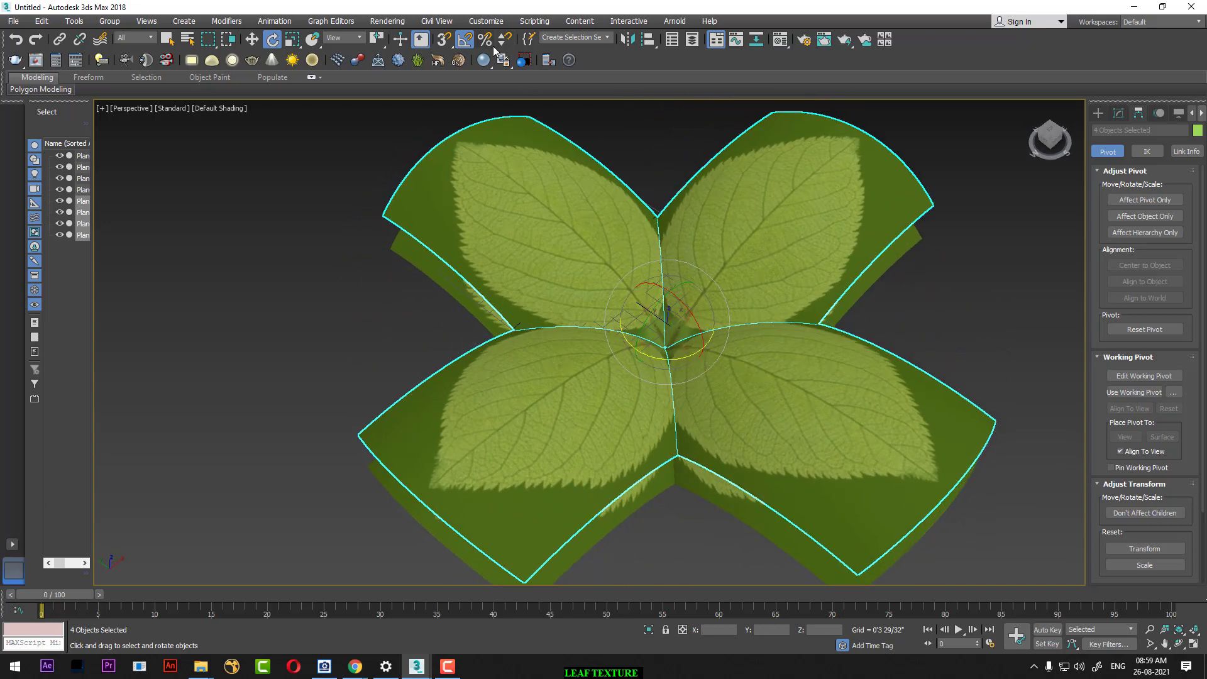
mouse_move(668, 358)
mouse_down()
mouse_move(615, 367)
mouse_move(688, 364)
mouse_up()
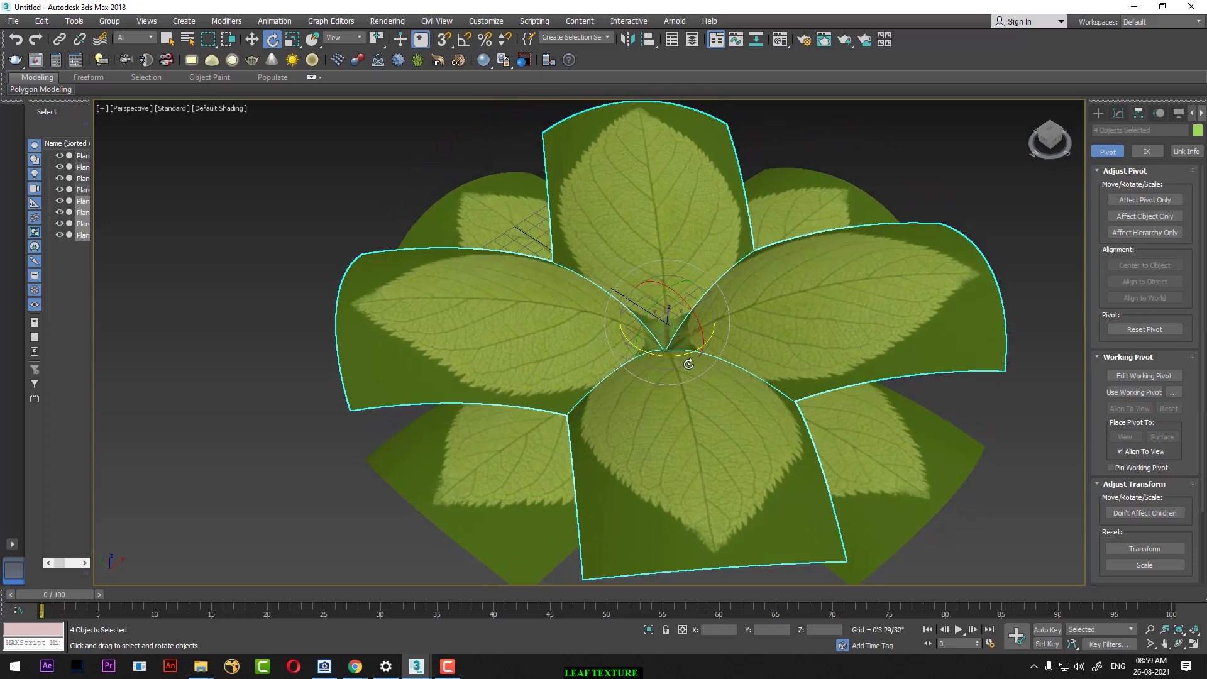
Step: Test-render the layered eight-leaf rosette
key(shift+q)
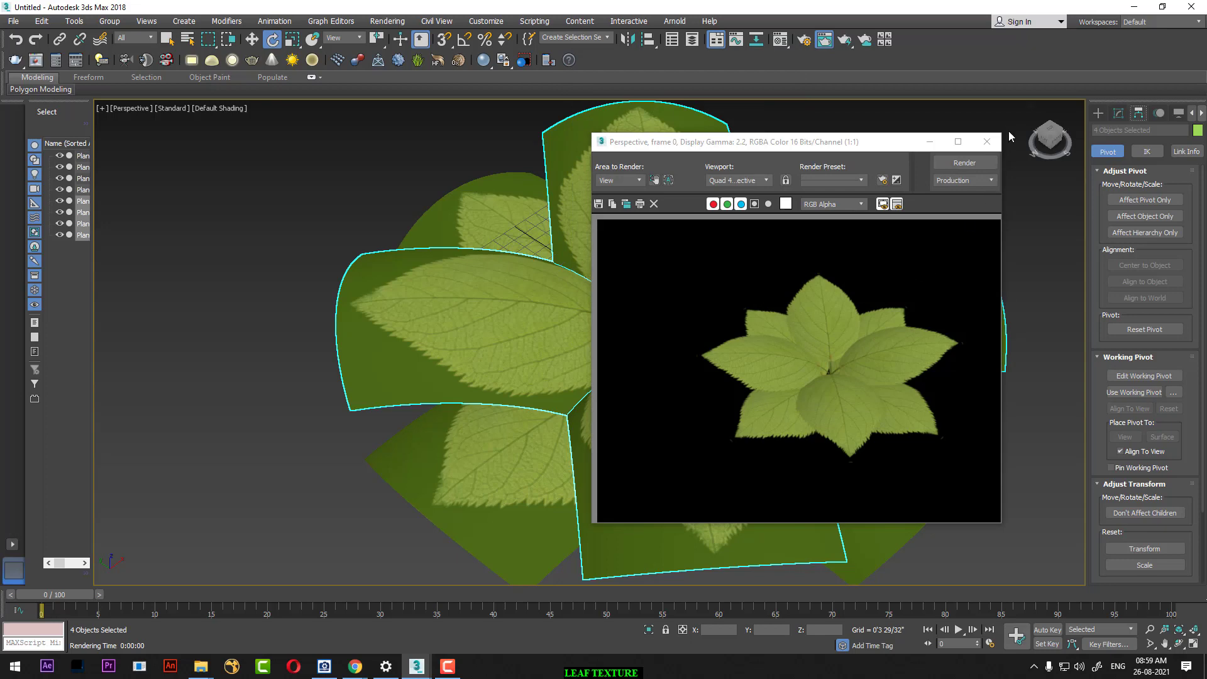
click(987, 142)
key(w)
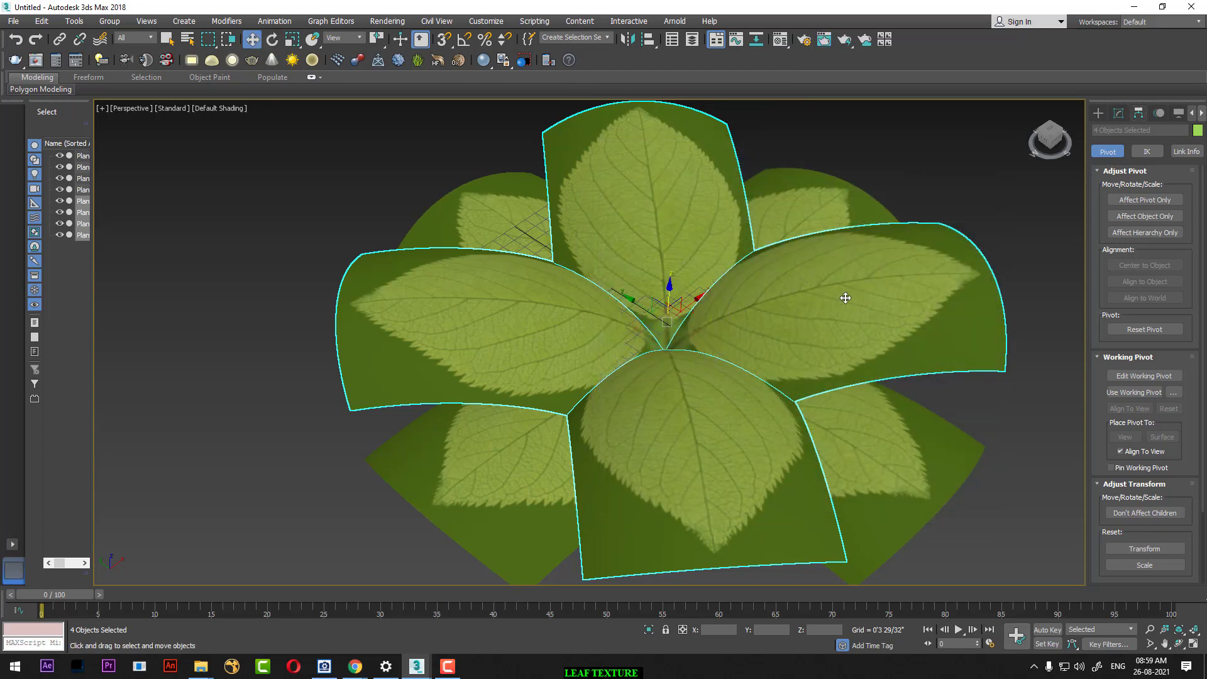
scroll(843, 296, down, 3)
scroll(752, 308, down, 2)
Step: Pick an unused sample slot in the Material Editor
key(m)
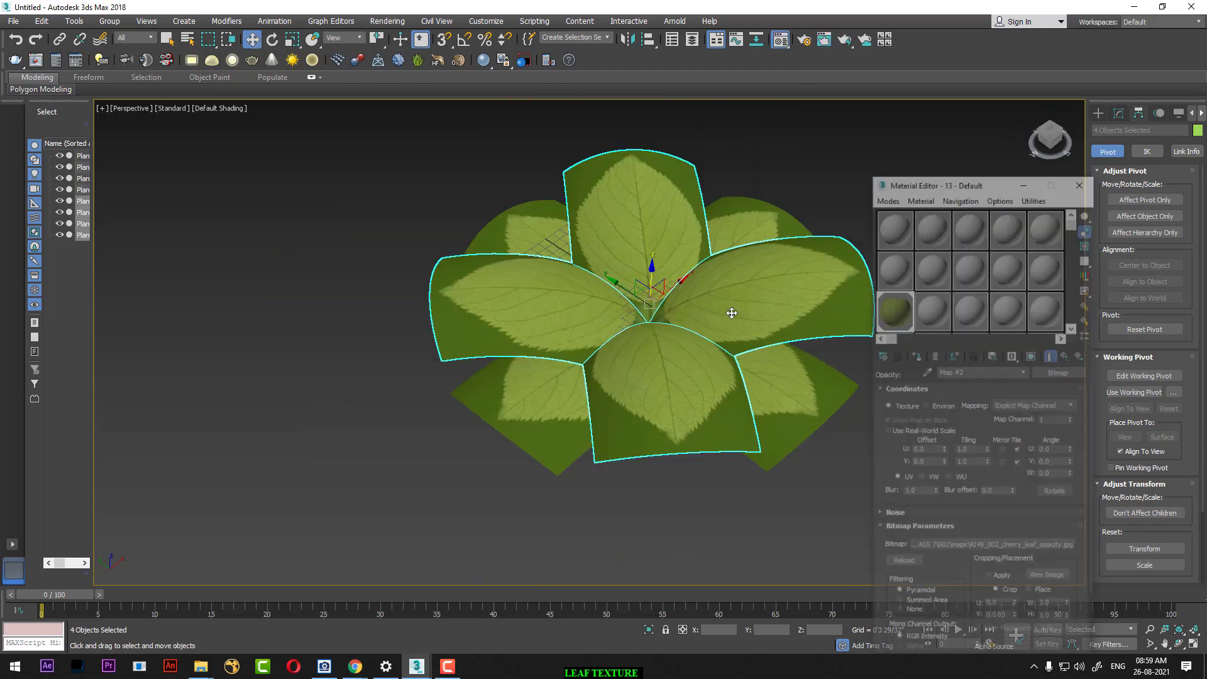
drag(954, 187, 966, 91)
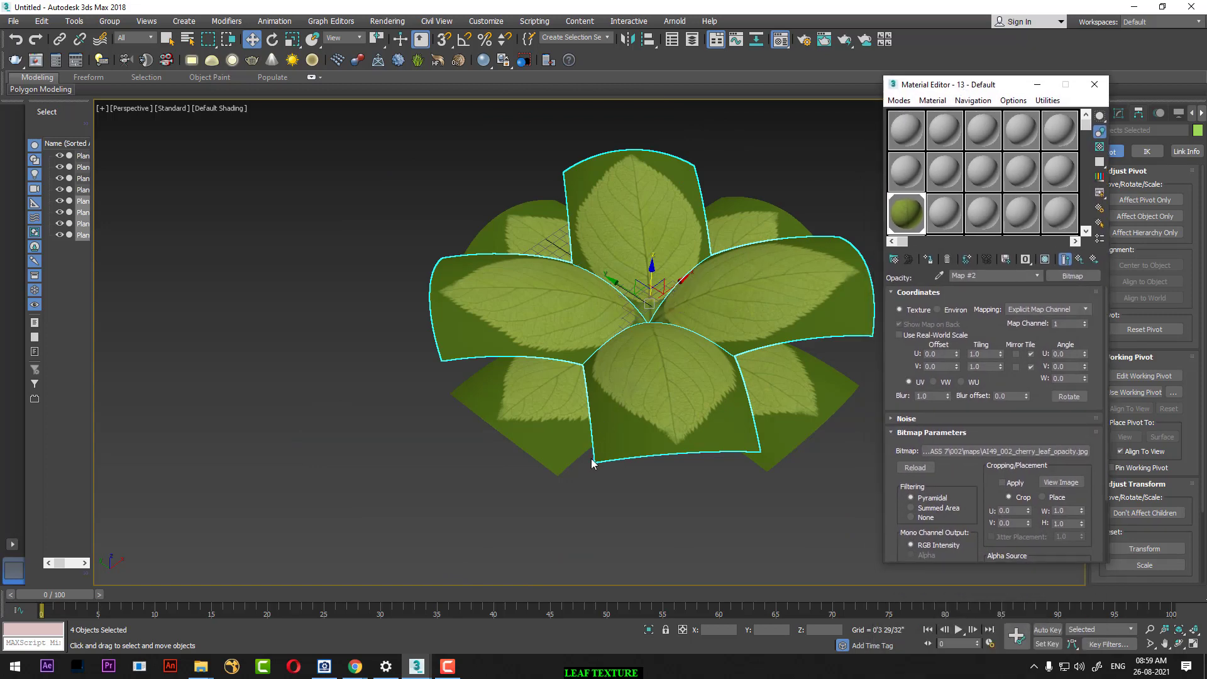
click(954, 217)
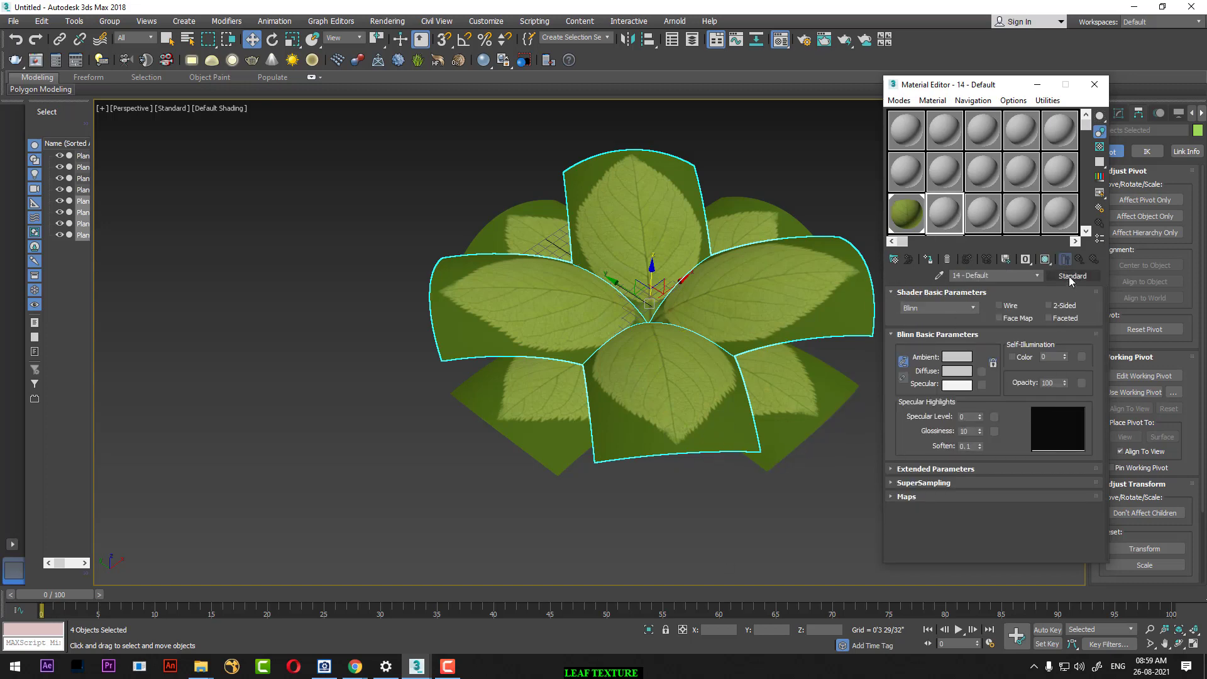
click(1064, 278)
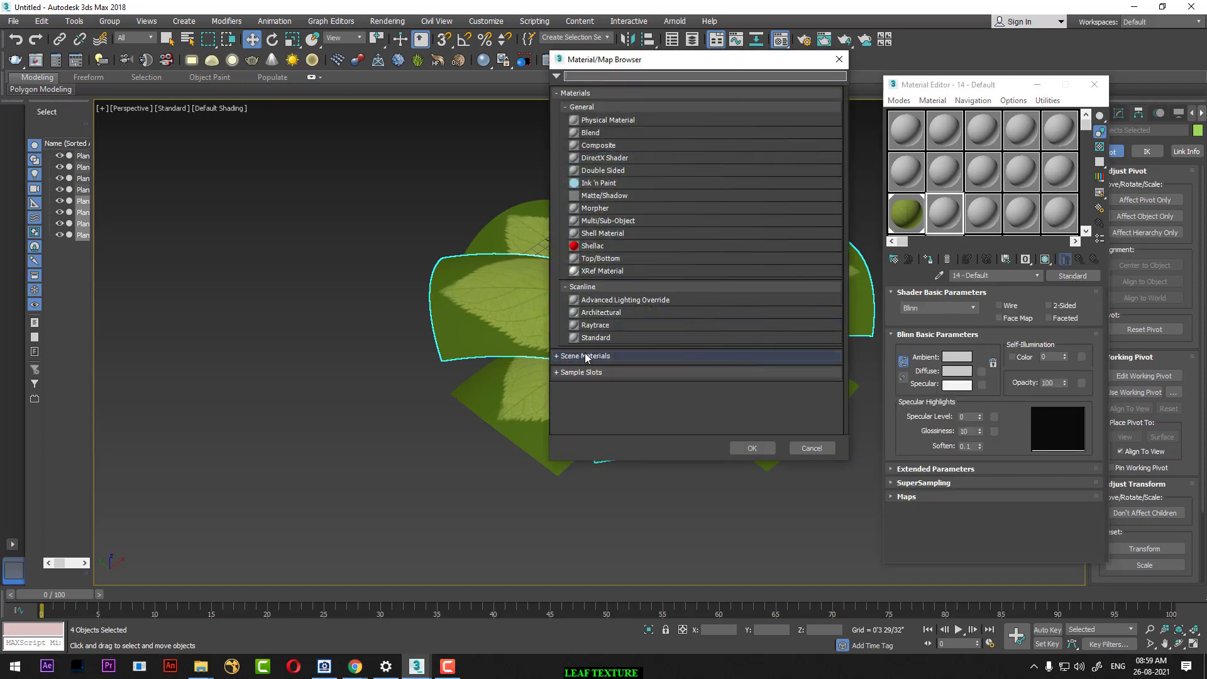
click(817, 450)
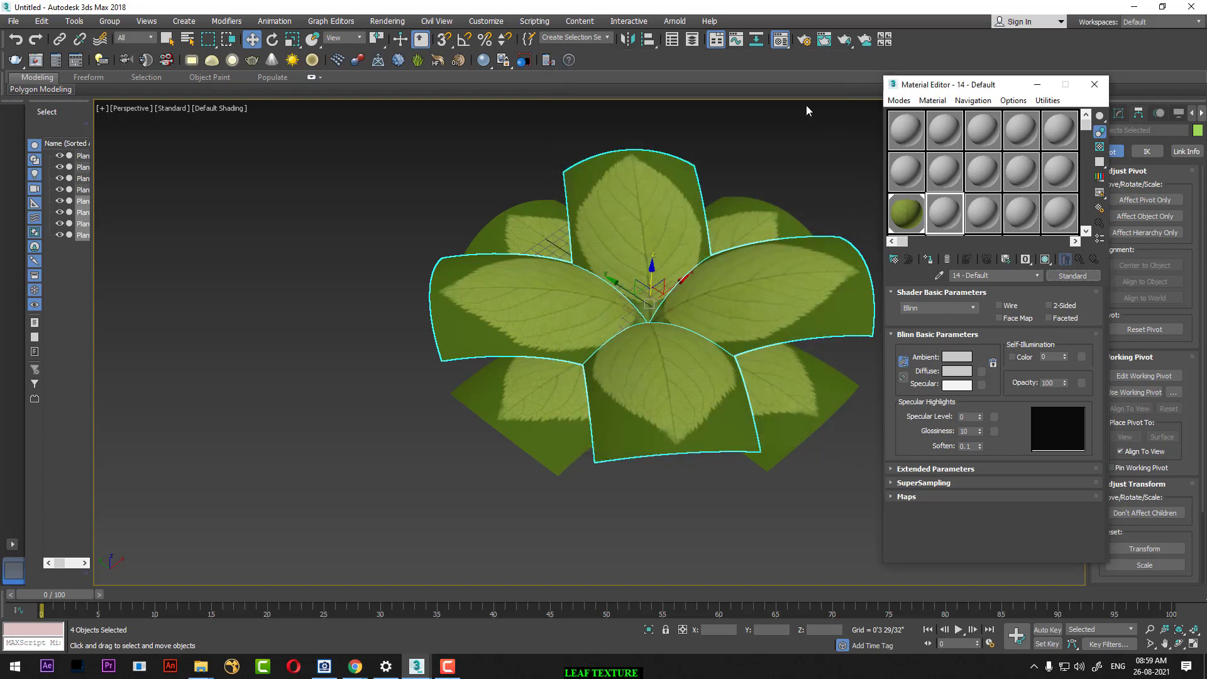
Step: Set the production renderer to V-Ray Adv 3.60.03 in Render Setup
click(804, 43)
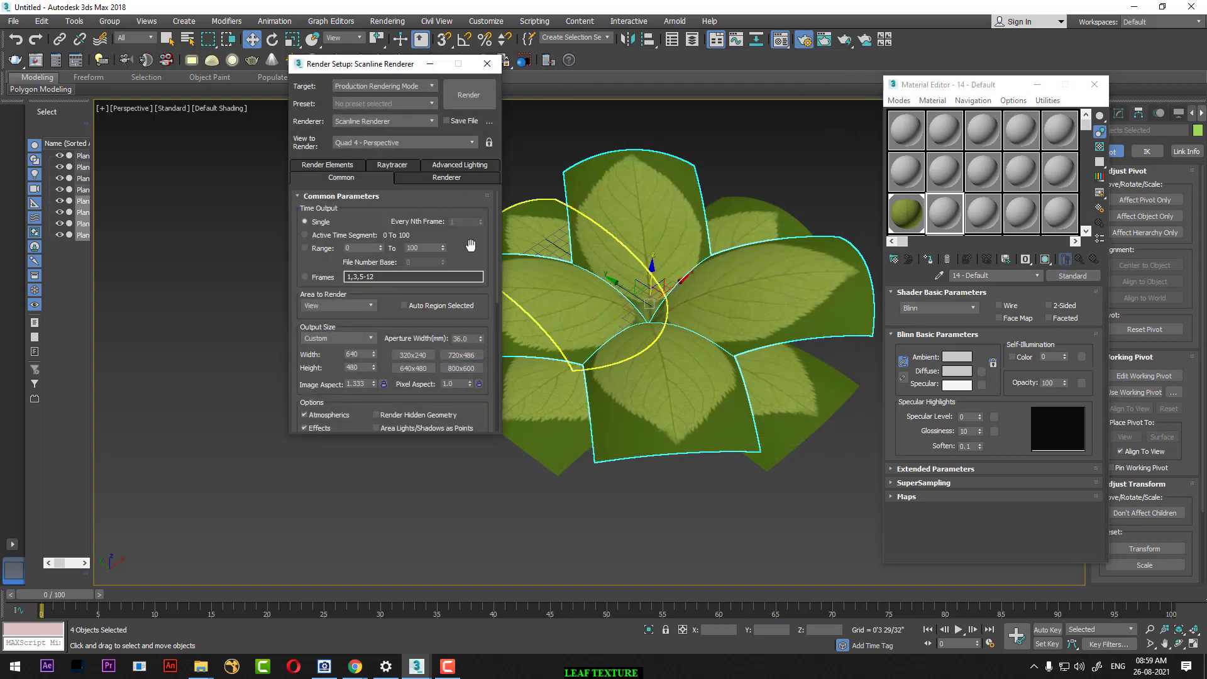
right_click(470, 245)
click(526, 347)
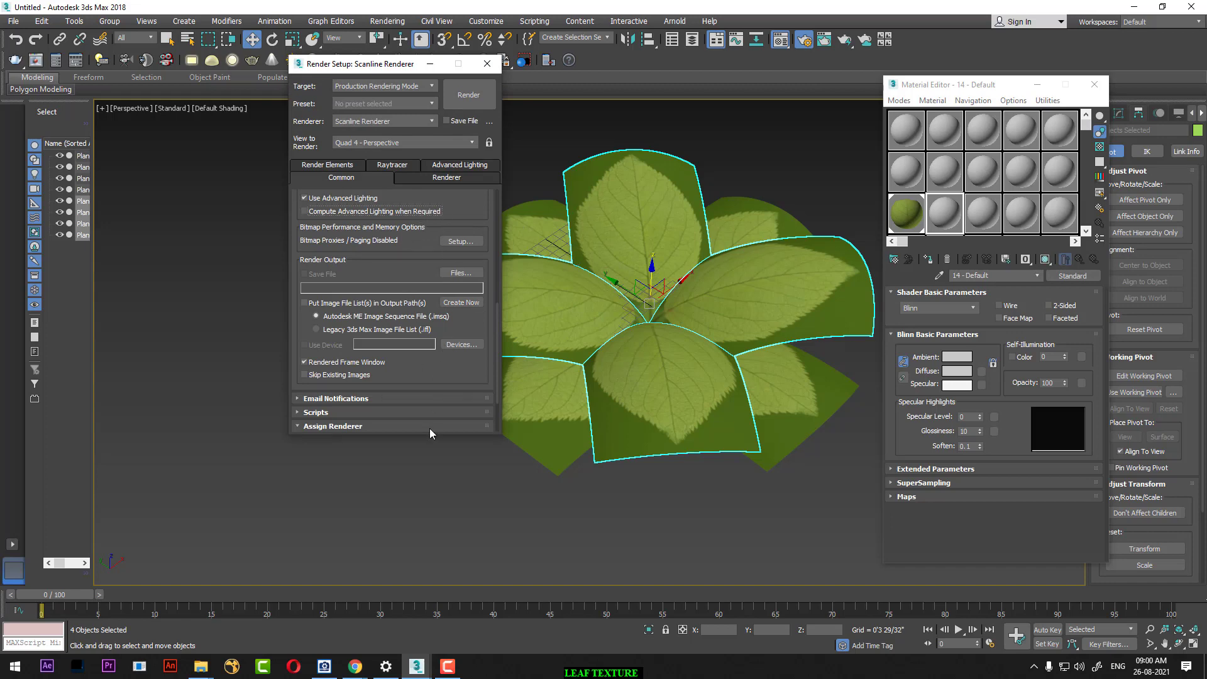
scroll(461, 275, up, 3)
scroll(461, 274, up, 3)
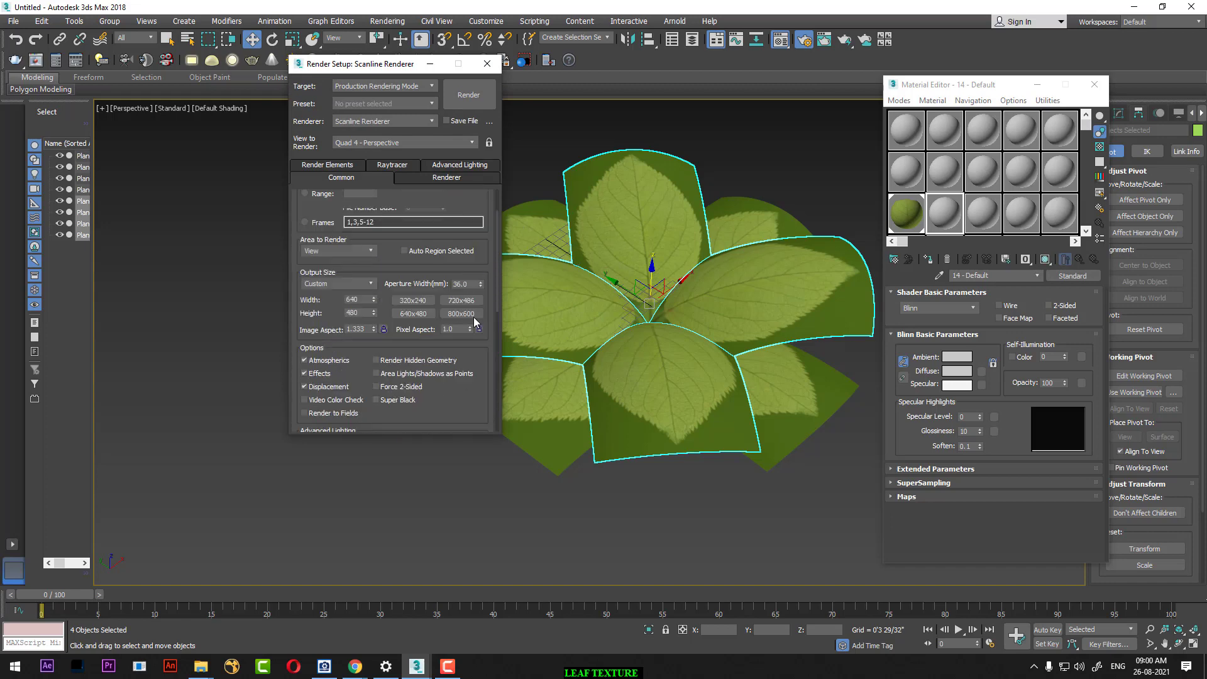
scroll(461, 275, up, 2)
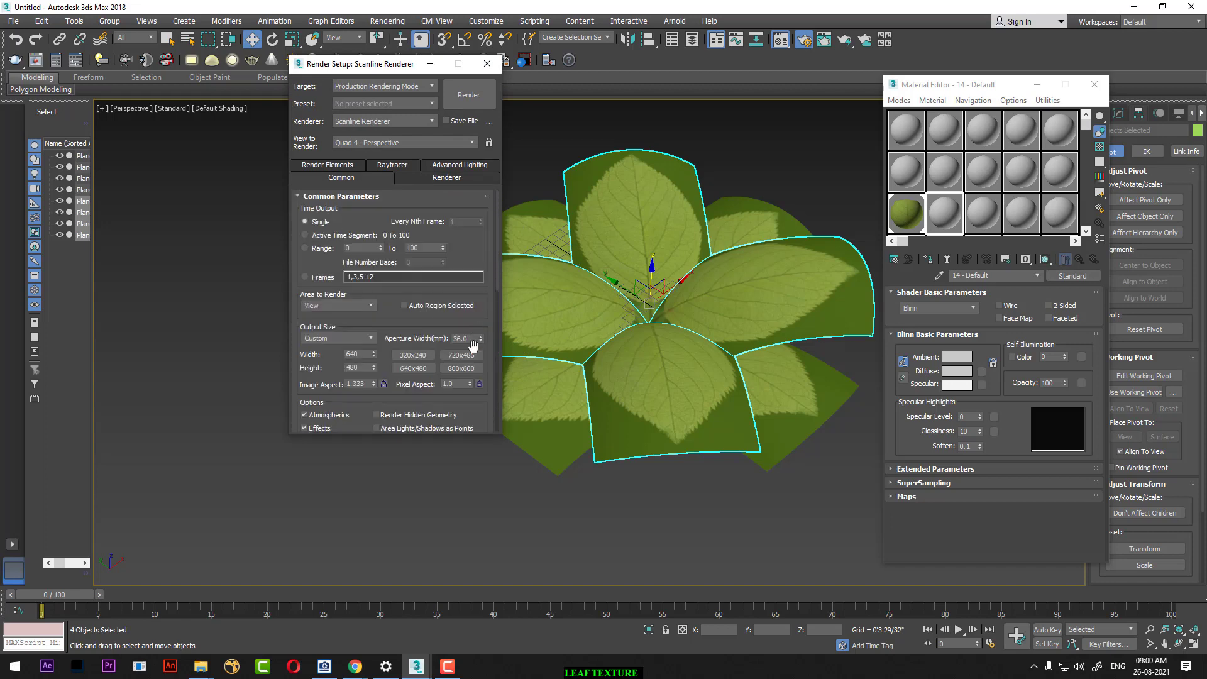
click(383, 121)
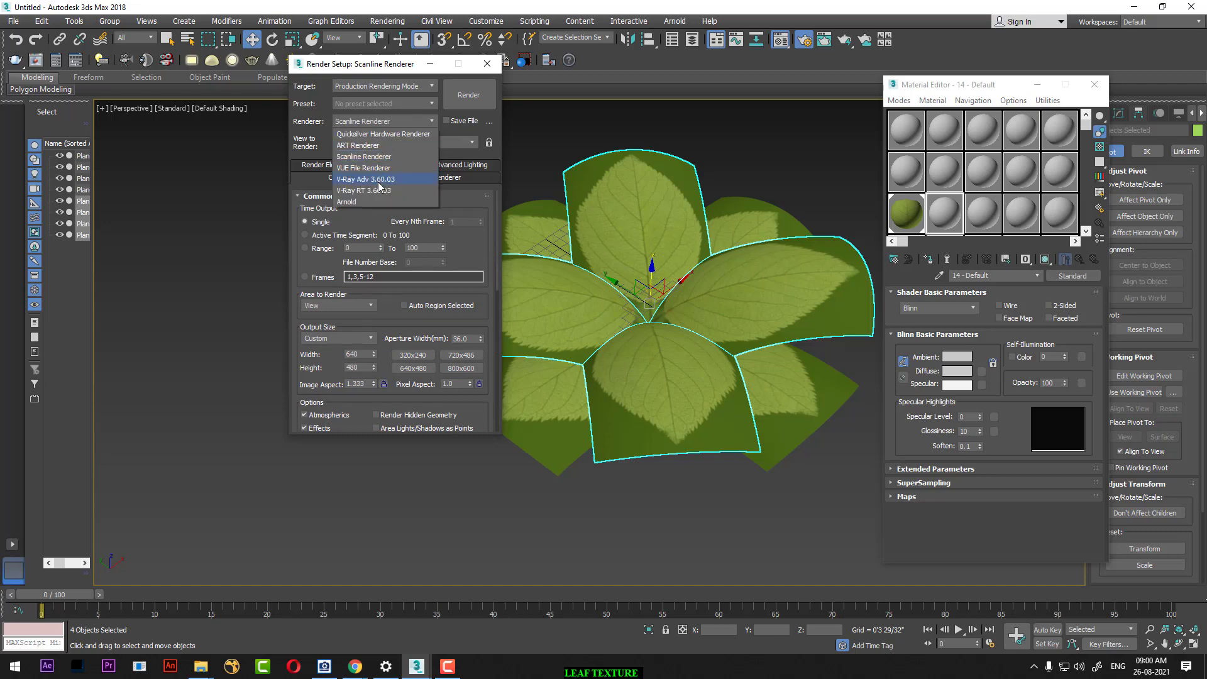
click(379, 181)
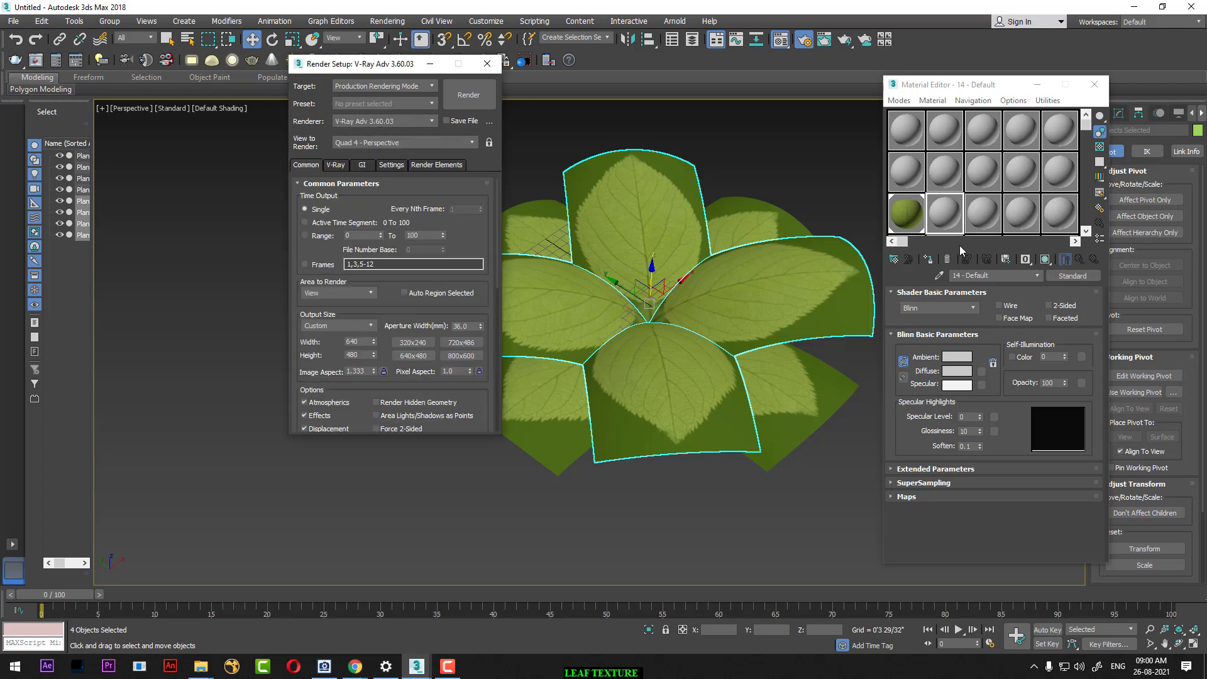
click(1041, 276)
Step: Change material 14 into a VRayMtl from the V-Ray material list
click(1068, 279)
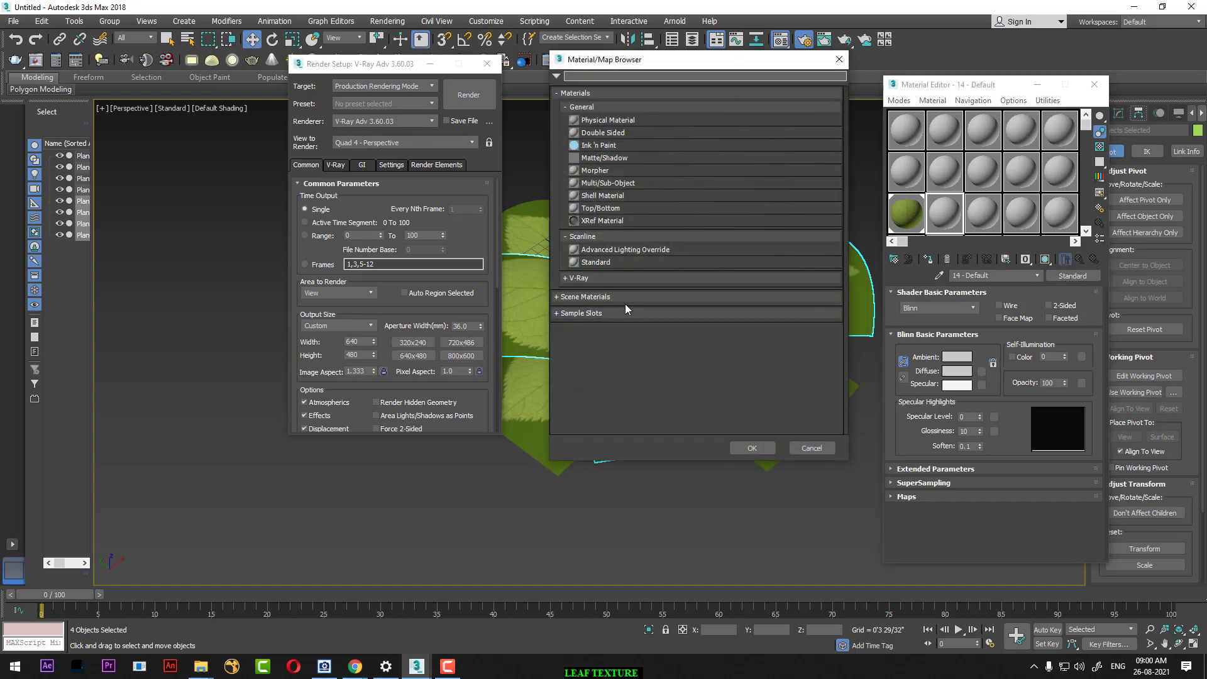
click(573, 278)
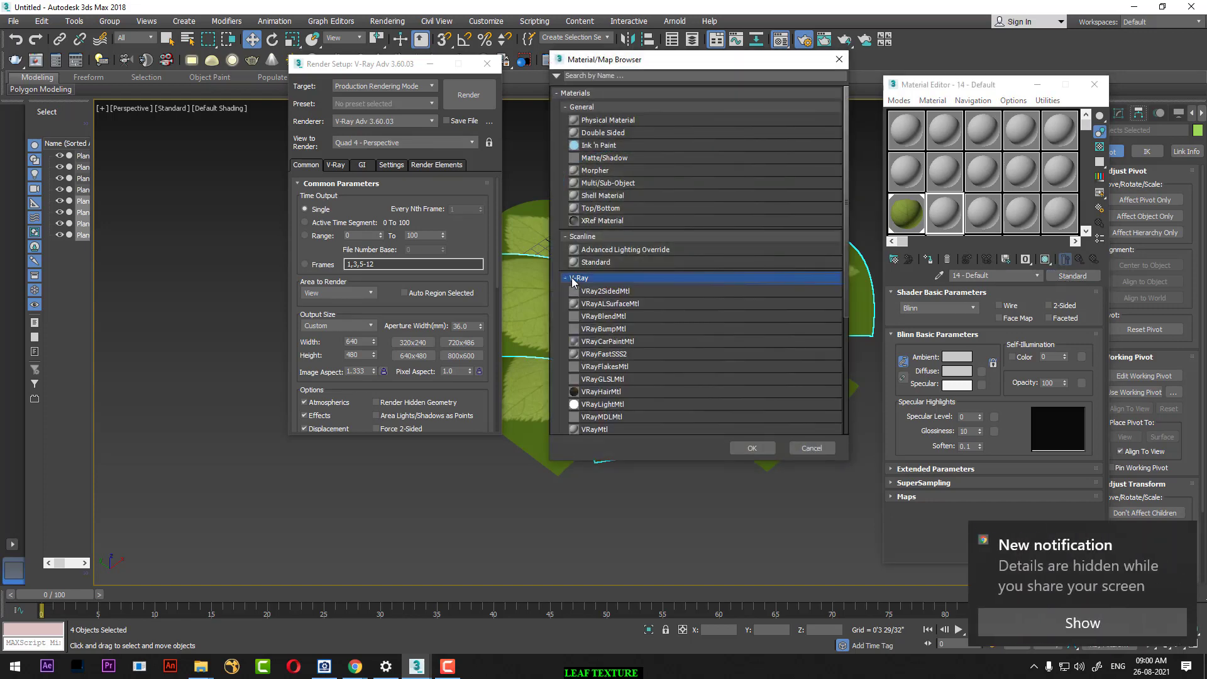
scroll(614, 414, down, 1)
double_click(605, 415)
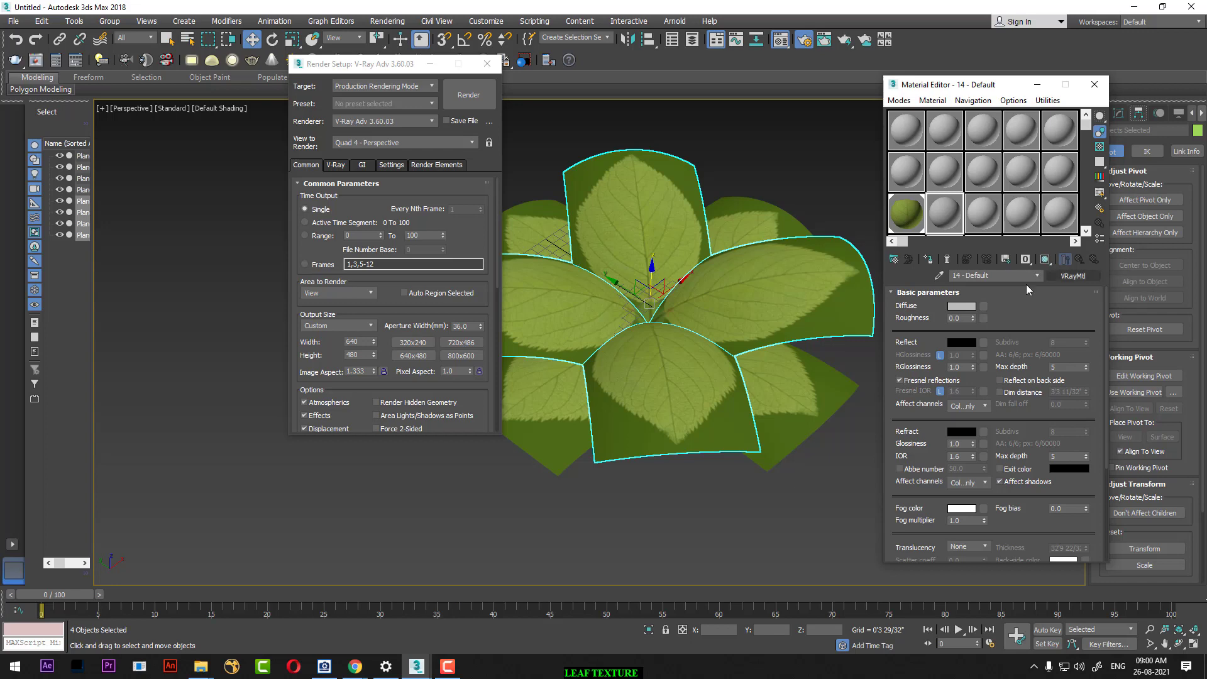
Step: Use AI49_002_cherry_leaf_translucency2.jpg as the diffuse bitmap and assign material 14 to the top leaf
click(983, 306)
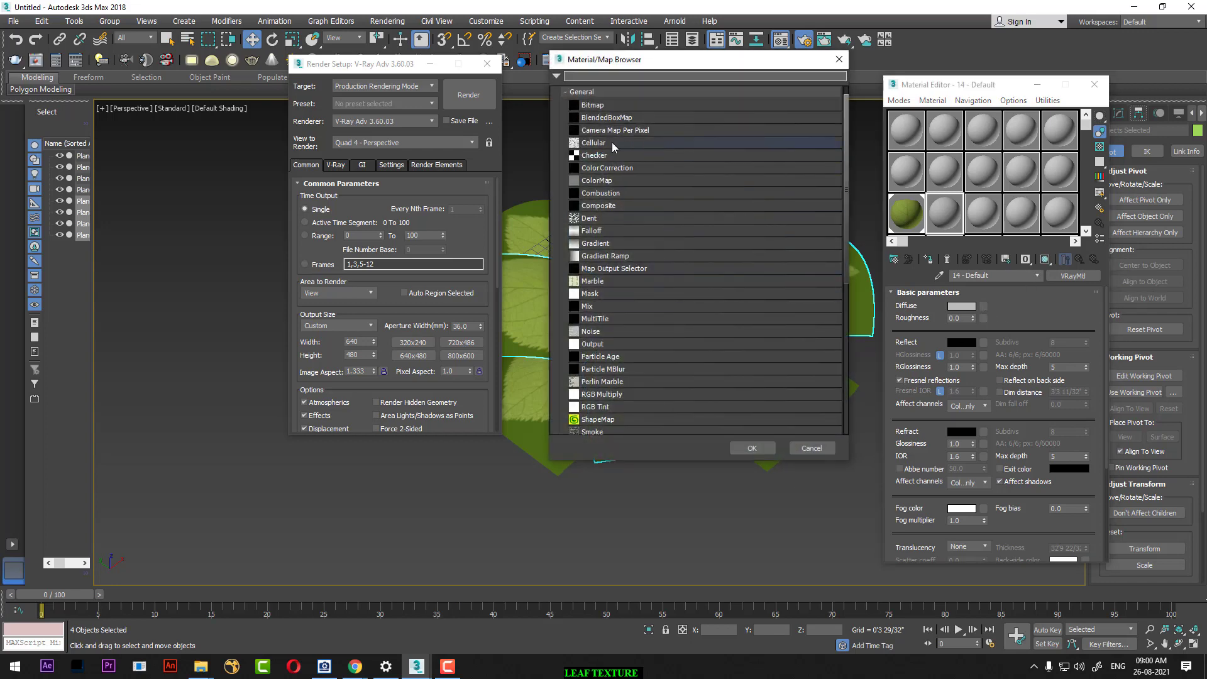
double_click(613, 104)
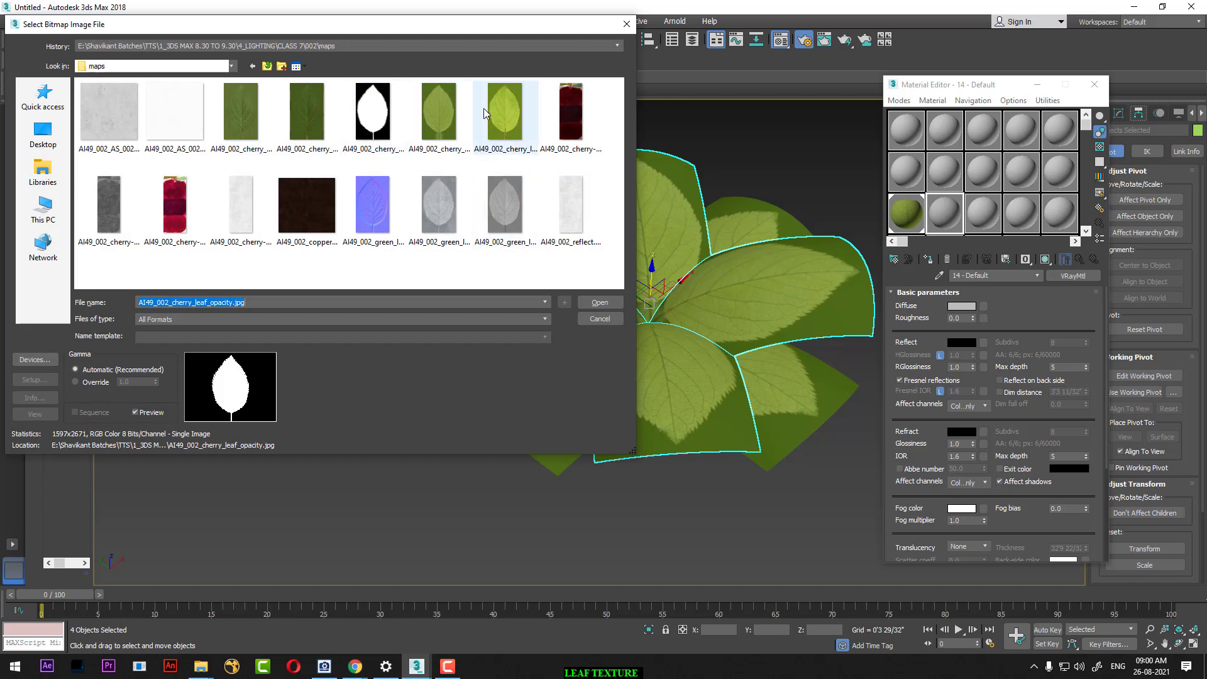
double_click(512, 110)
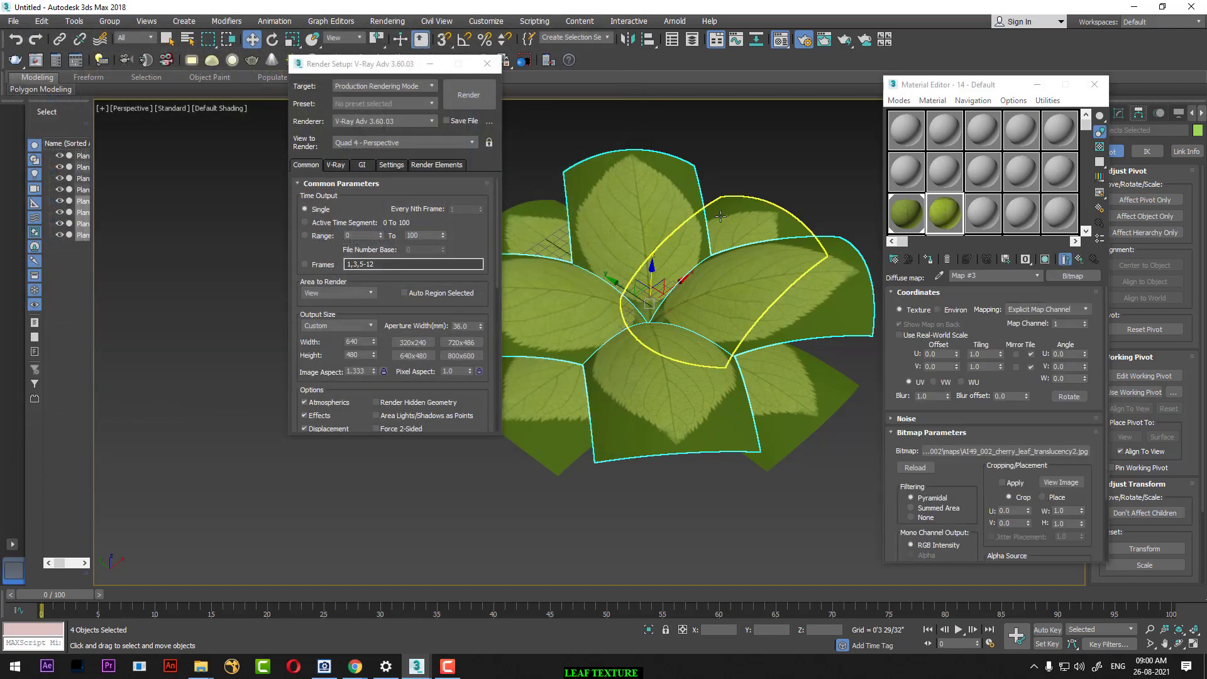
click(649, 176)
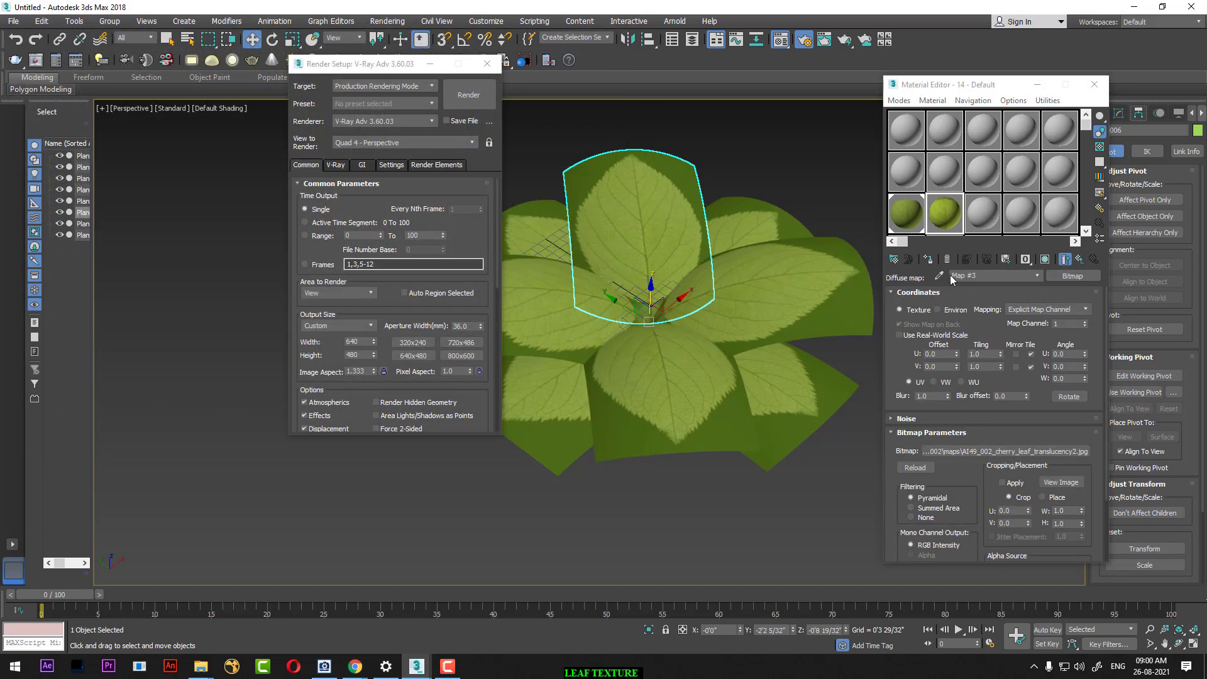
click(929, 259)
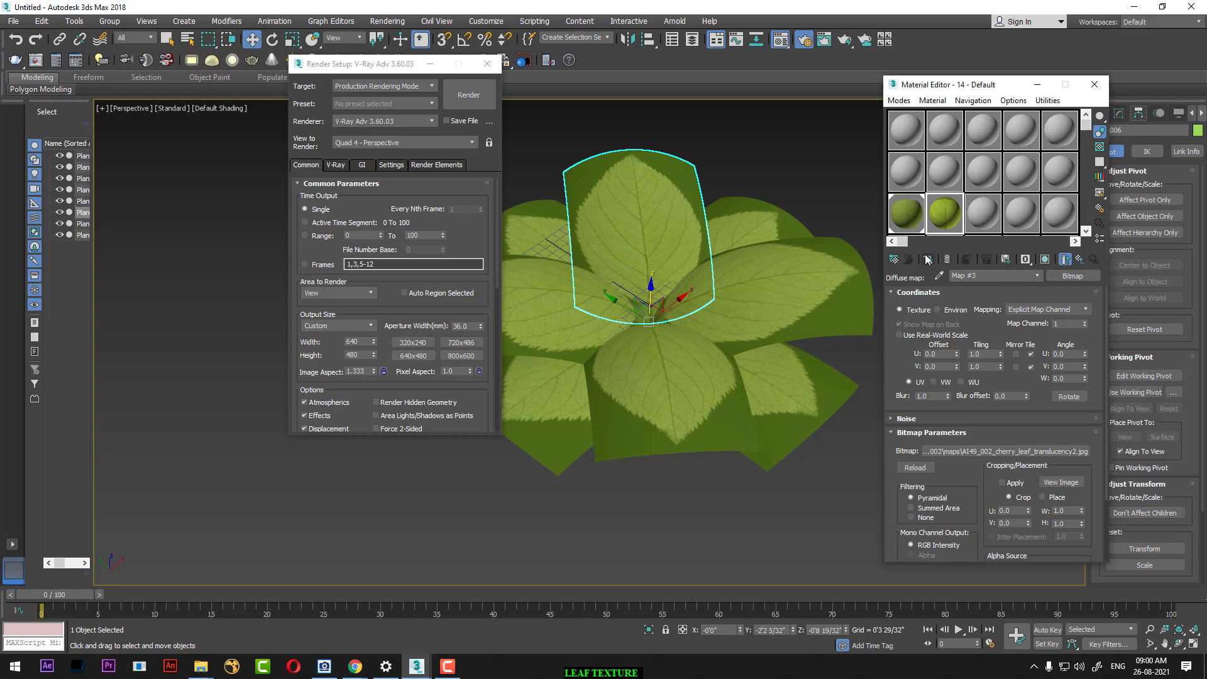
click(1081, 261)
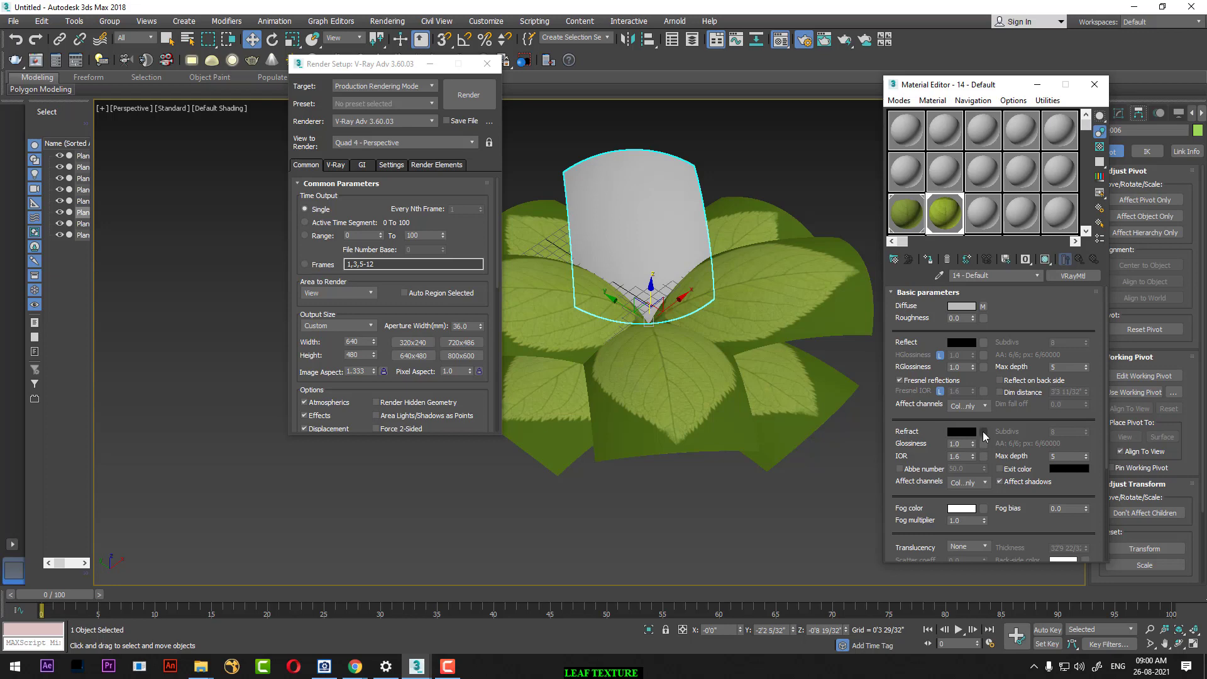
Step: Load cherry_leaf_opacity.jpg as material 14's refraction bitmap
click(983, 432)
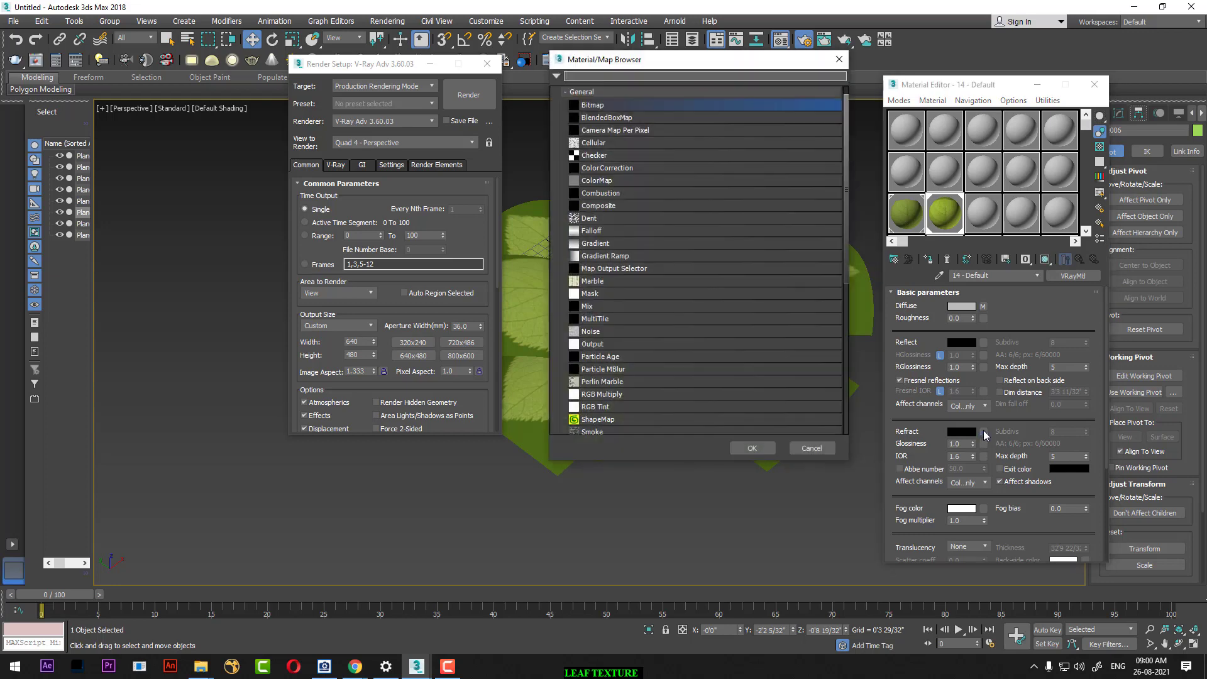
double_click(609, 104)
click(371, 124)
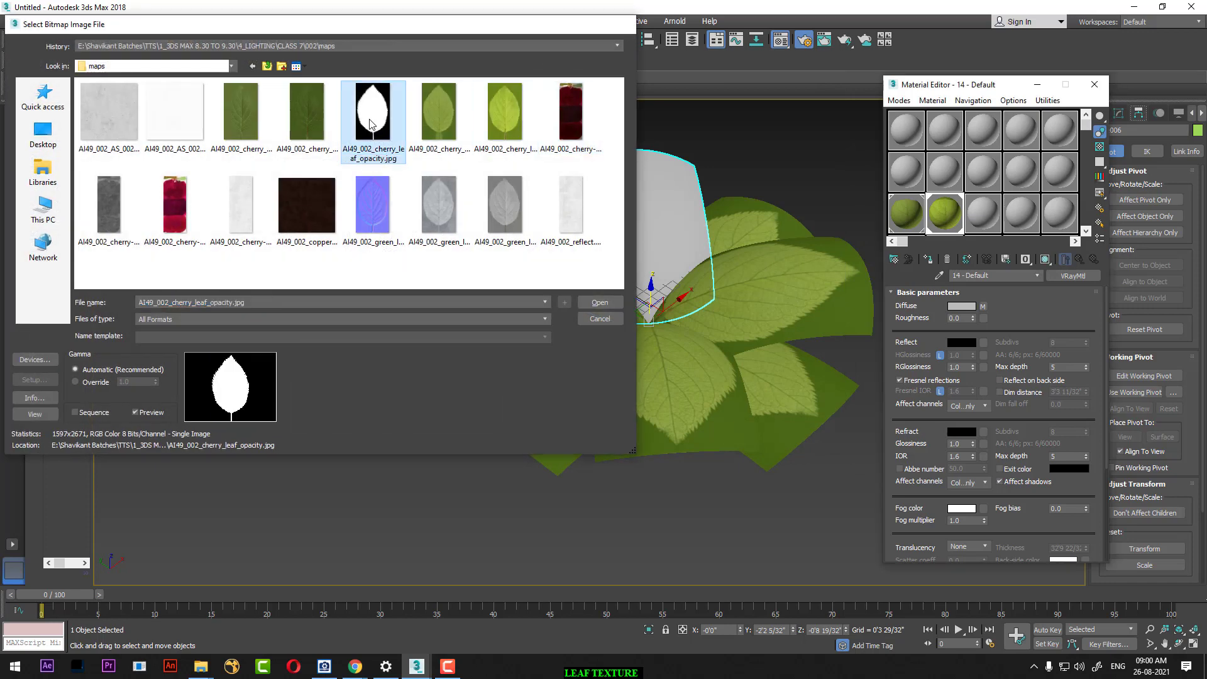
double_click(371, 124)
Step: Preview the material enlarged with a checkered background, then switch to the CHERRY.max scene
double_click(946, 217)
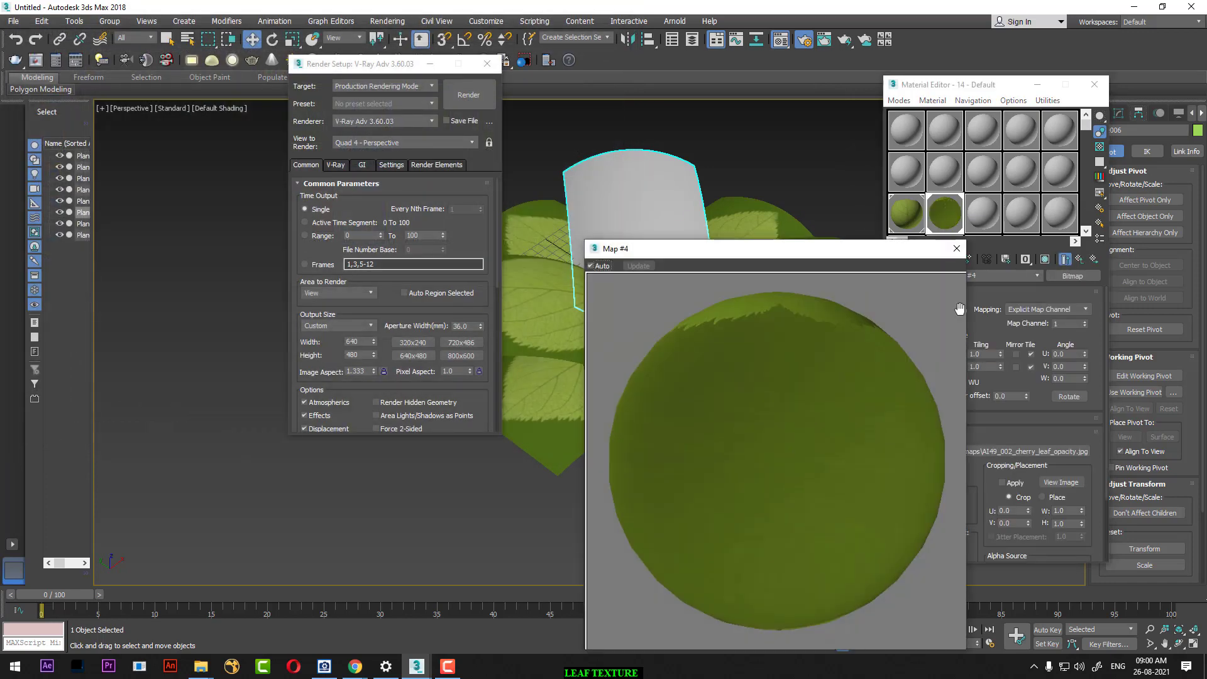
drag(842, 258, 594, 209)
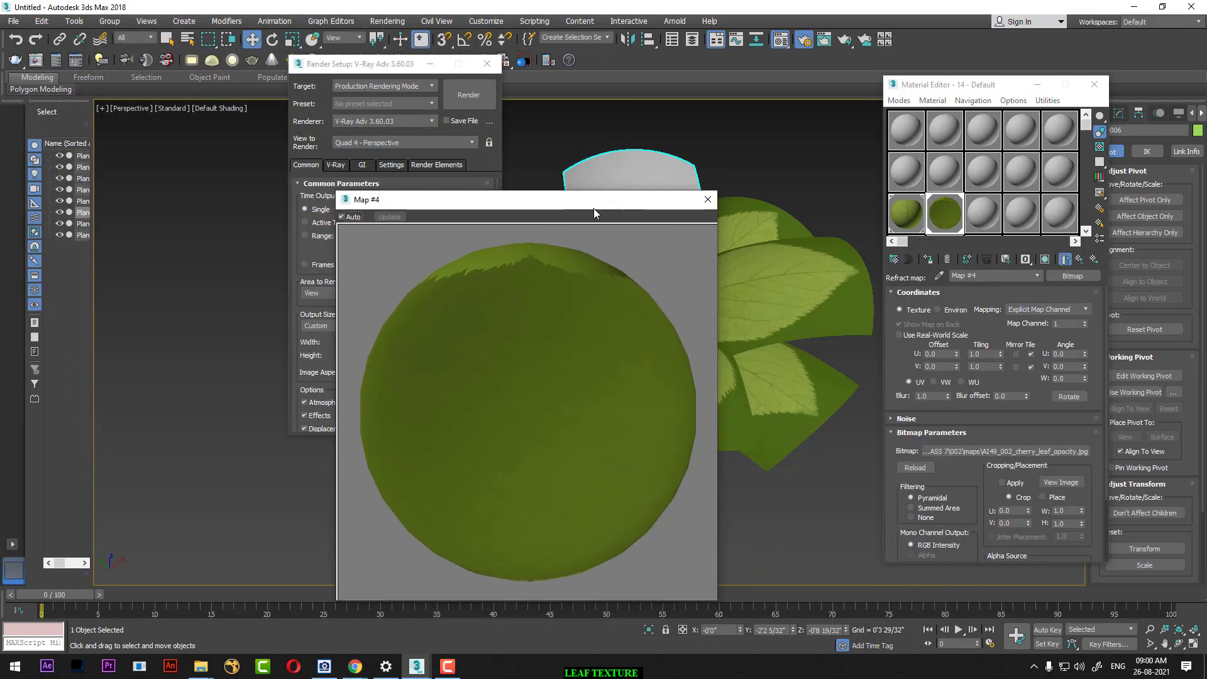
click(1100, 148)
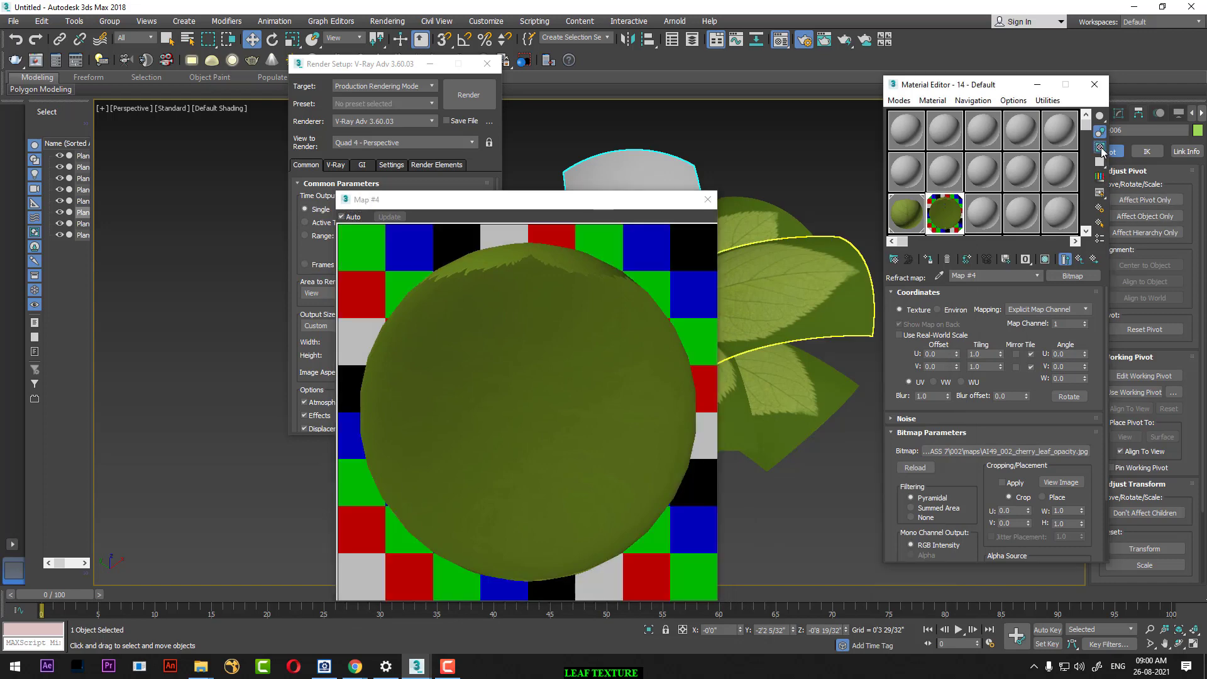
click(1101, 149)
click(1100, 149)
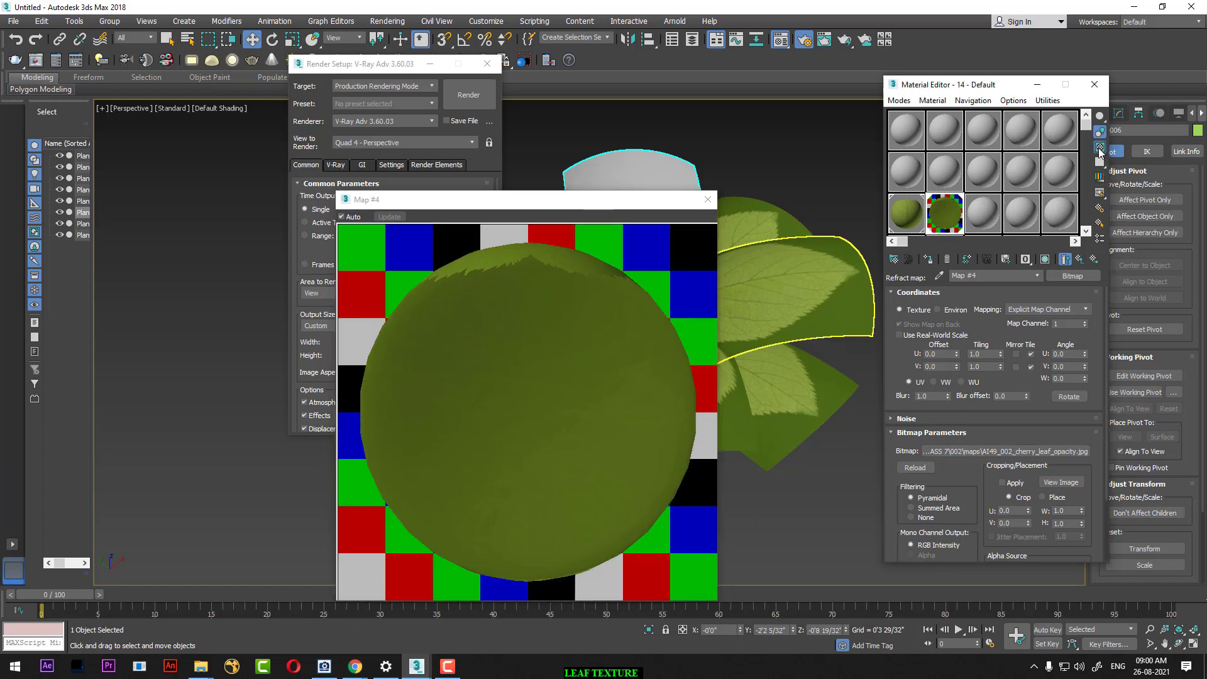
click(1080, 264)
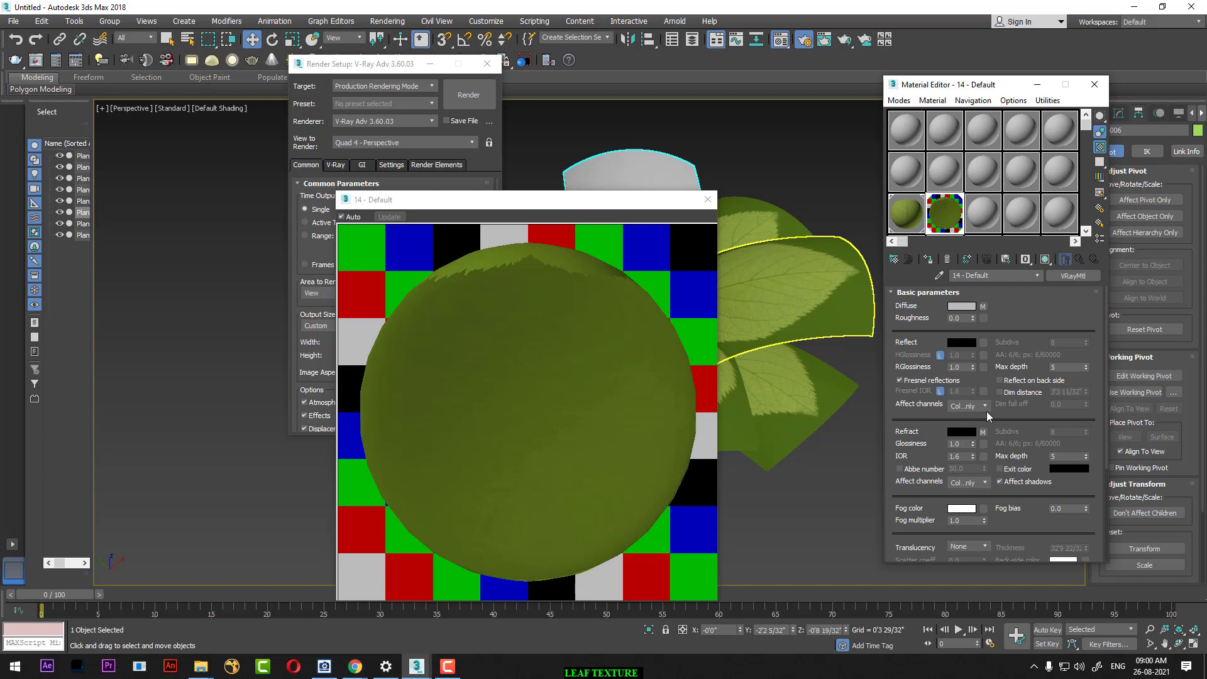
mouse_move(416, 667)
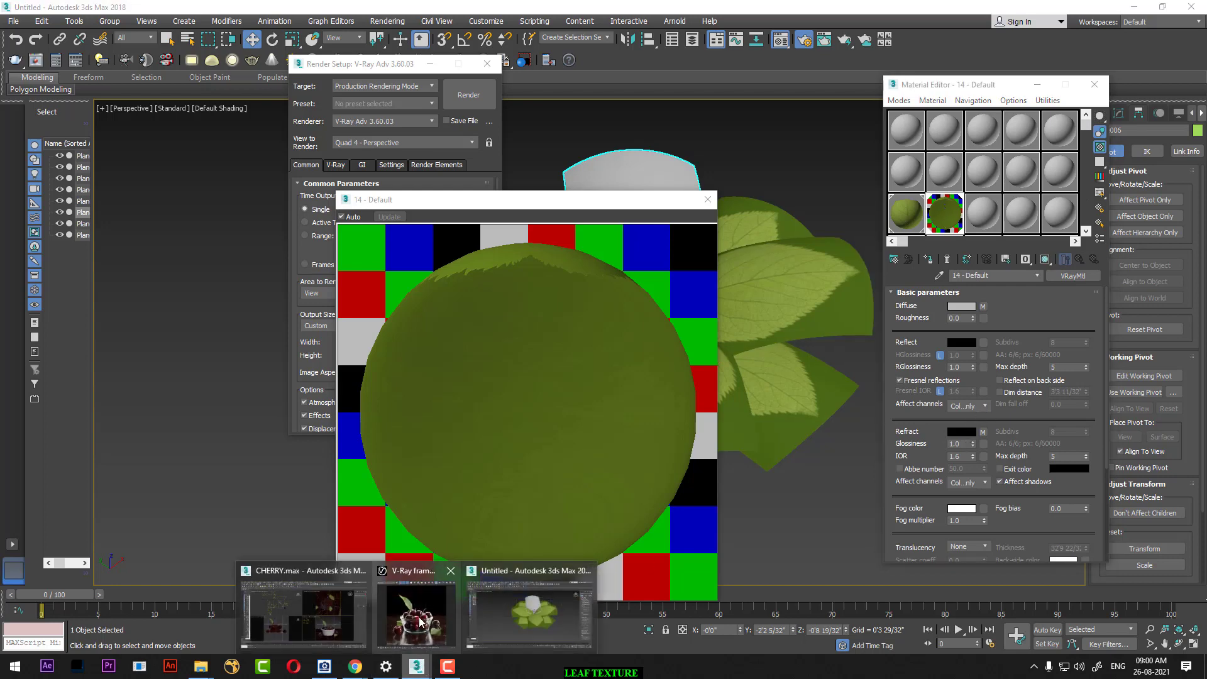
click(423, 622)
Step: Close the render windows and isolate a single leaf of the CHERRY scene
click(1030, 255)
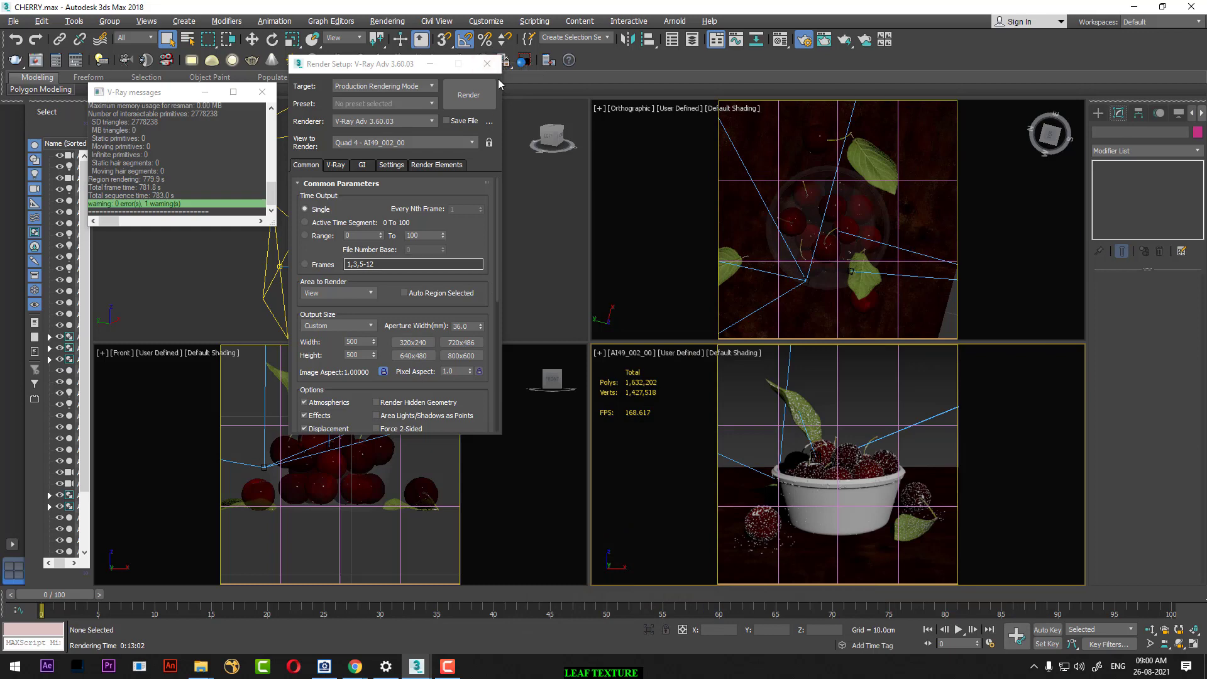
click(487, 63)
click(291, 381)
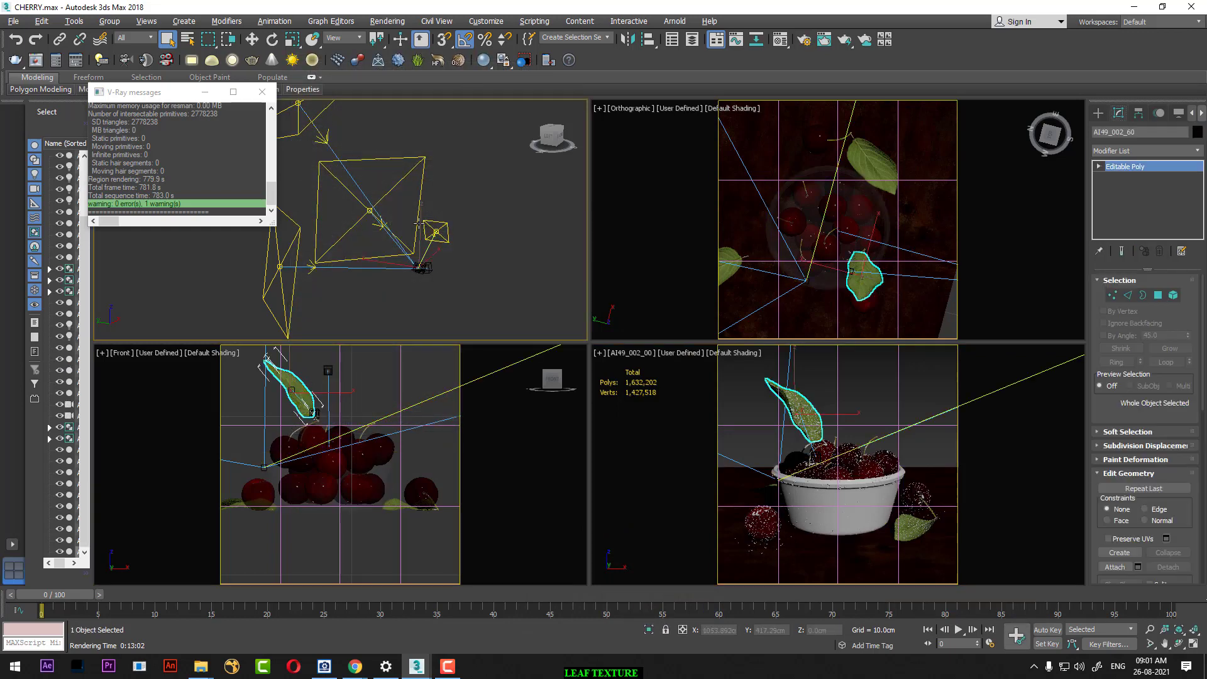
key(alt+q)
Step: Show the leaf alone in a maximized wireframe perspective view, deselect it, and open the Material Editor
alt+middle_drag(436, 243, 274, 89)
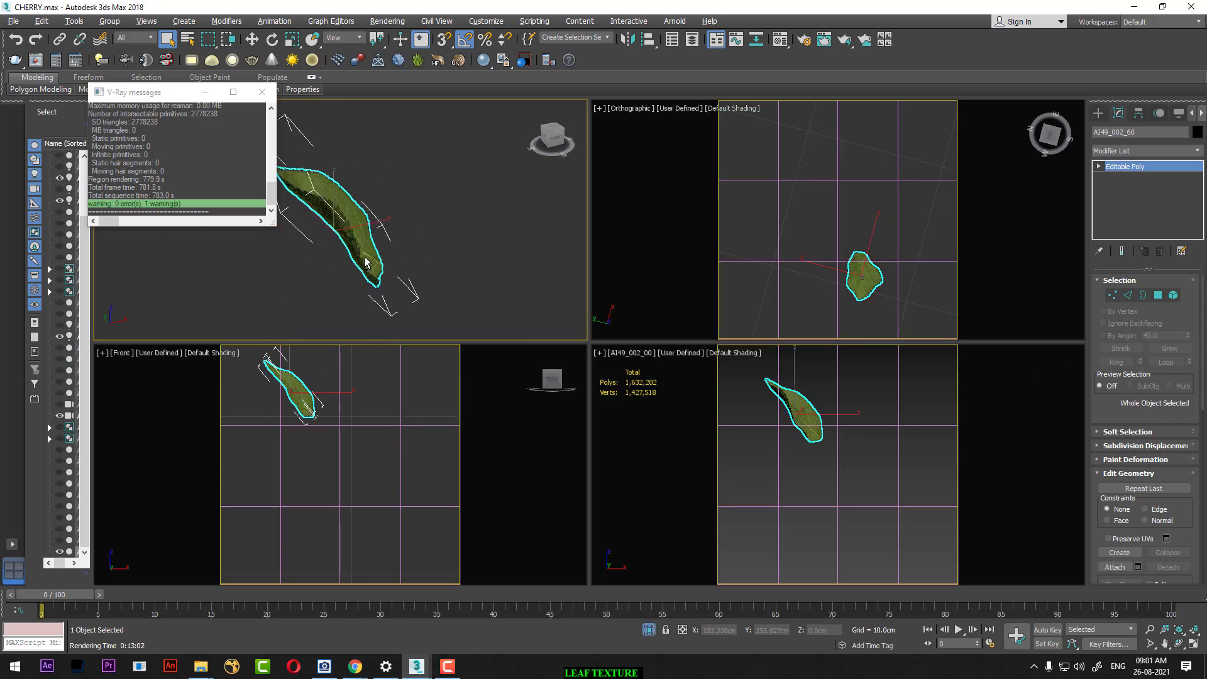
click(262, 92)
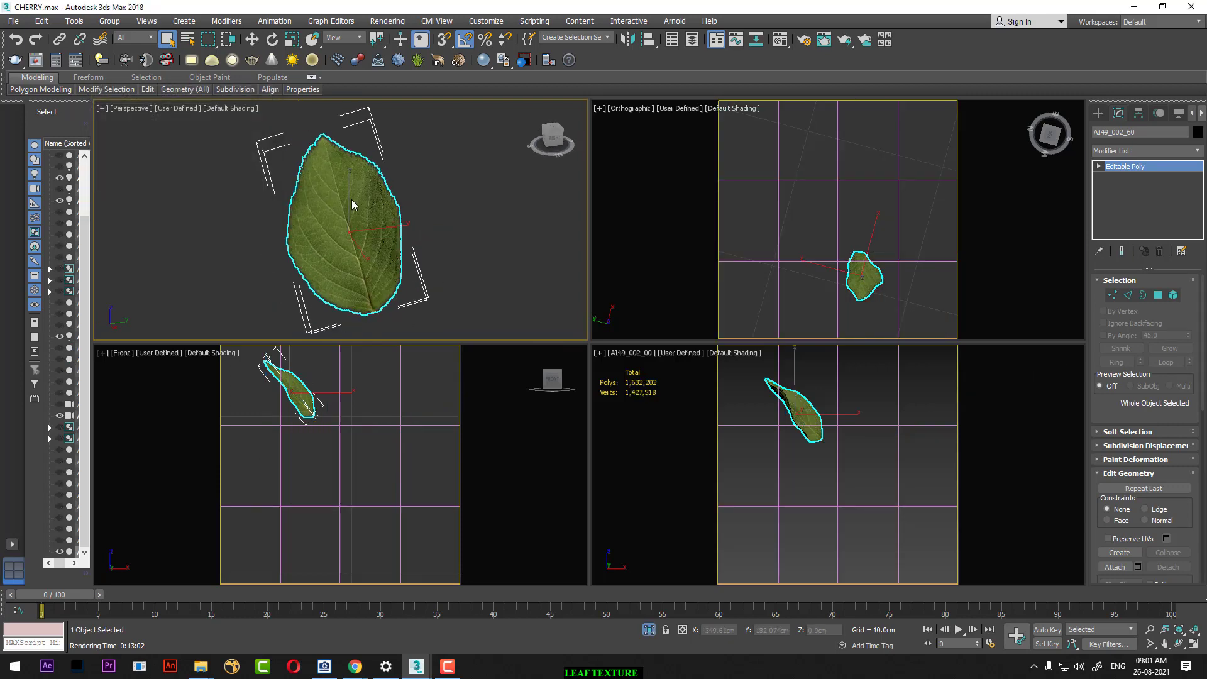
key(F4)
key(alt+w)
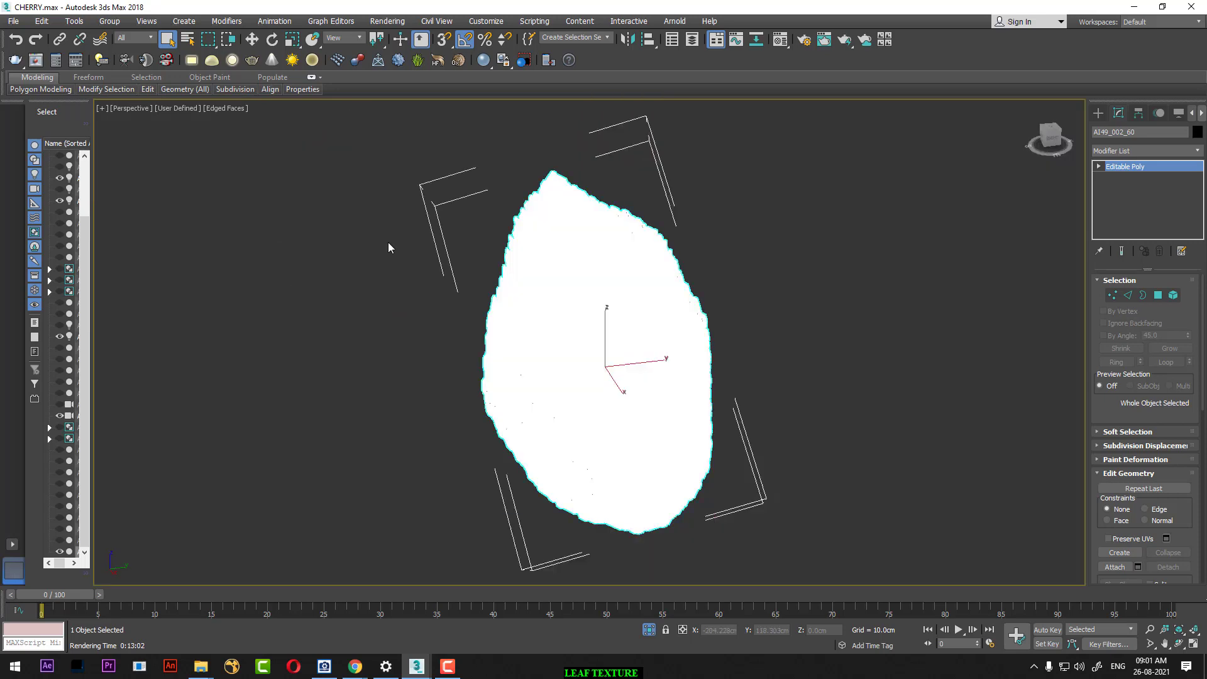
mouse_move(390, 248)
alt+middle_down()
mouse_move(574, 270)
mouse_move(560, 261)
mouse_move(552, 477)
mouse_move(577, 445)
alt+middle_up()
key(F4)
key(F3)
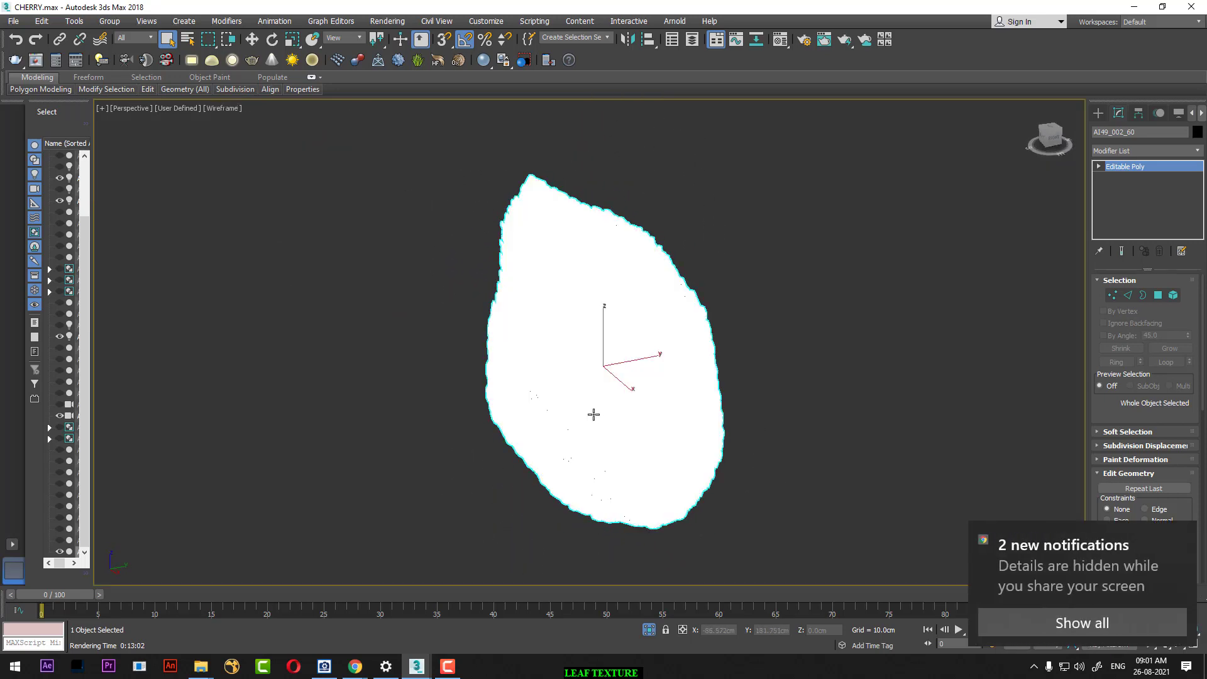
click(931, 472)
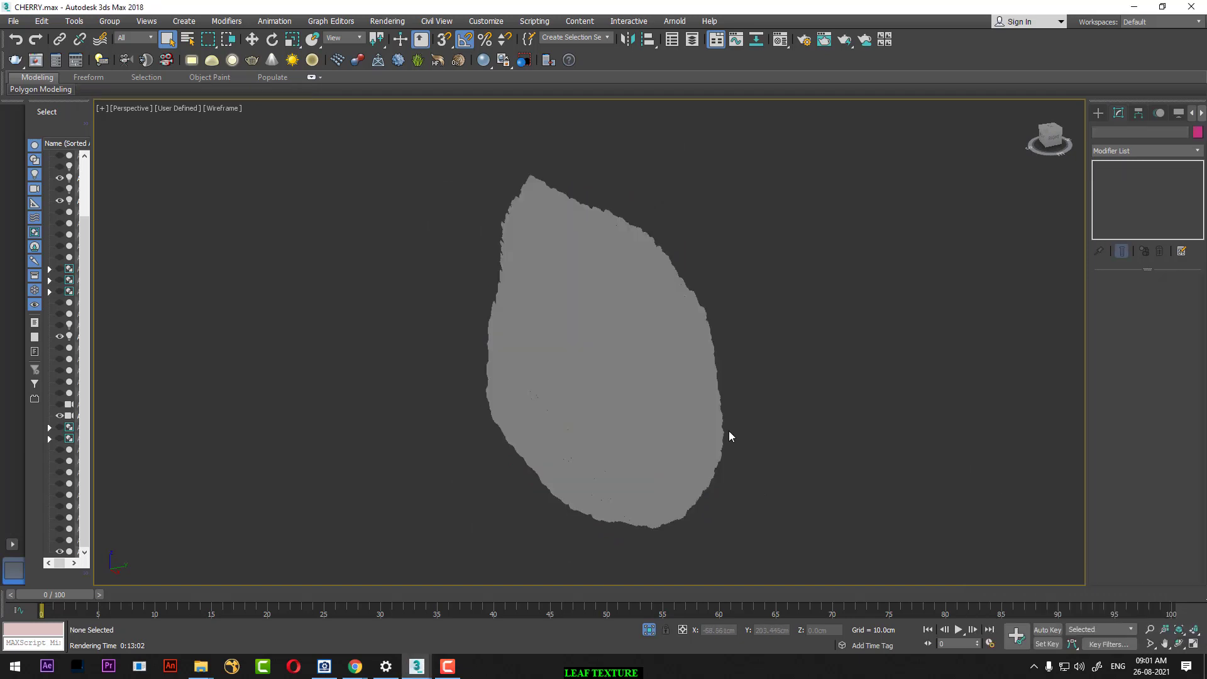
key(m)
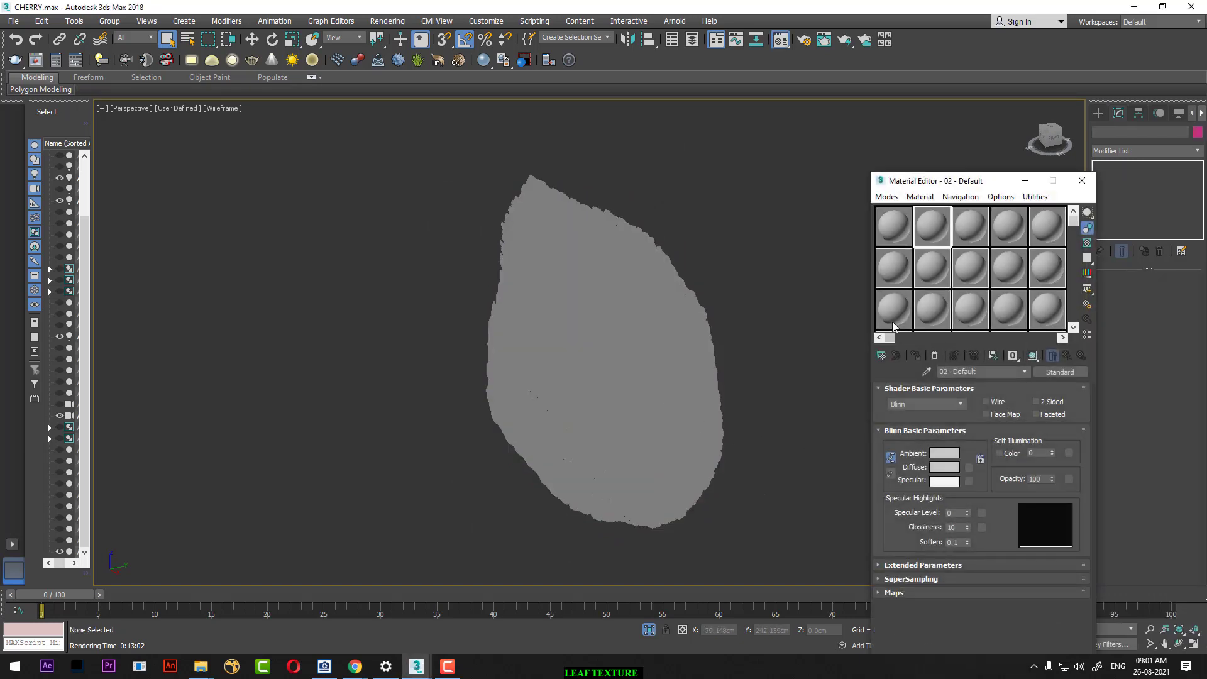
click(927, 372)
click(647, 353)
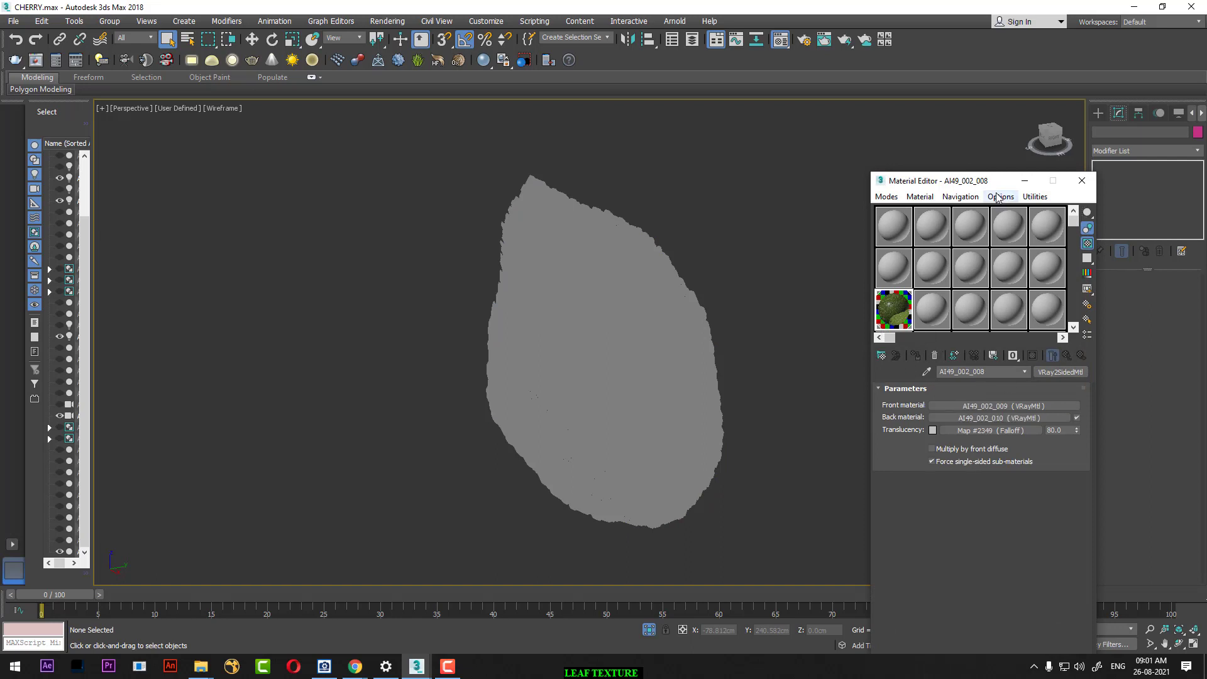
drag(996, 181, 782, 77)
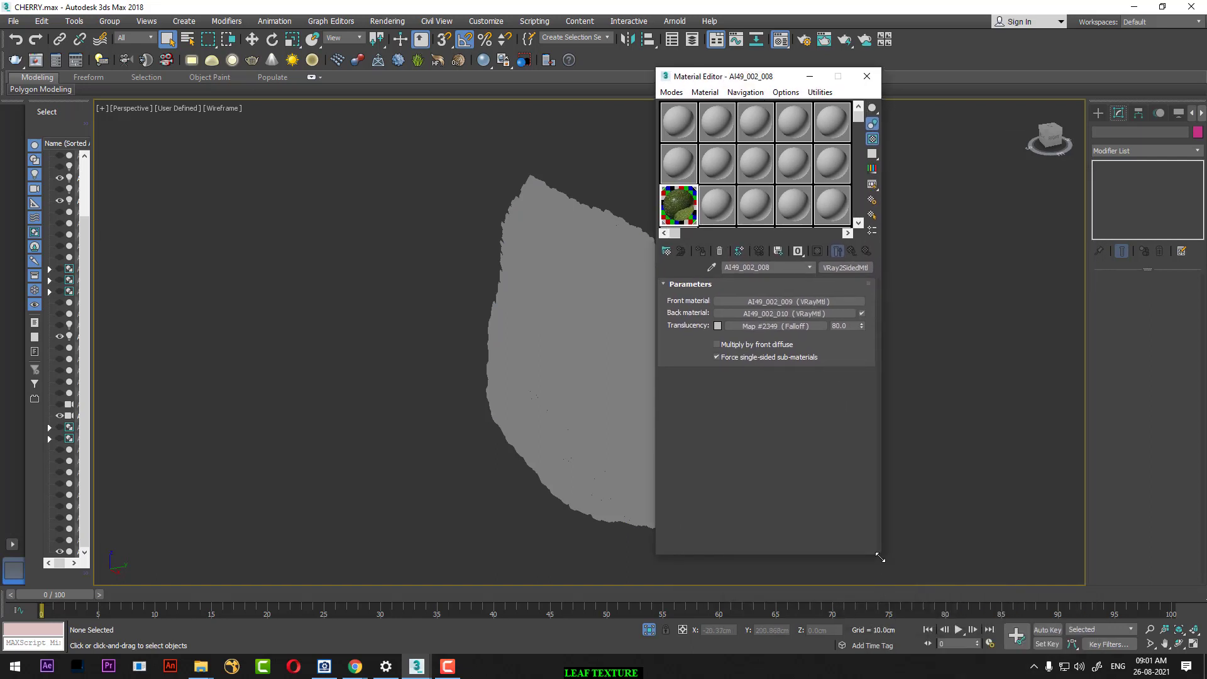
drag(880, 558, 880, 618)
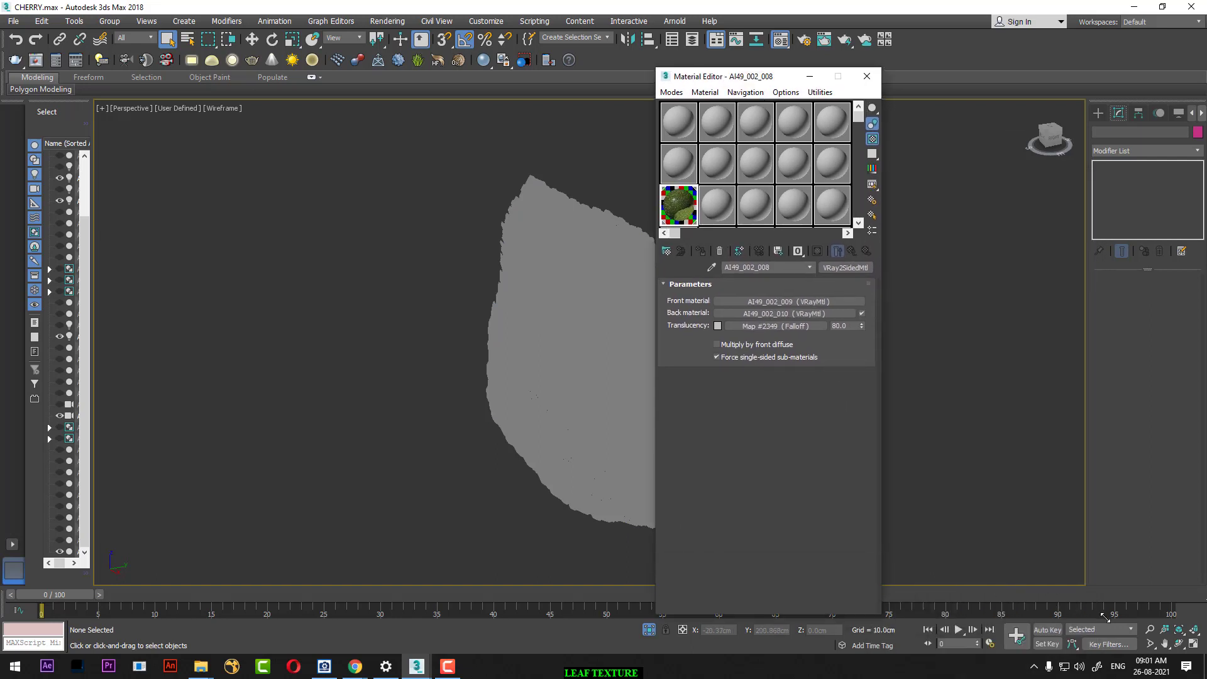
click(777, 301)
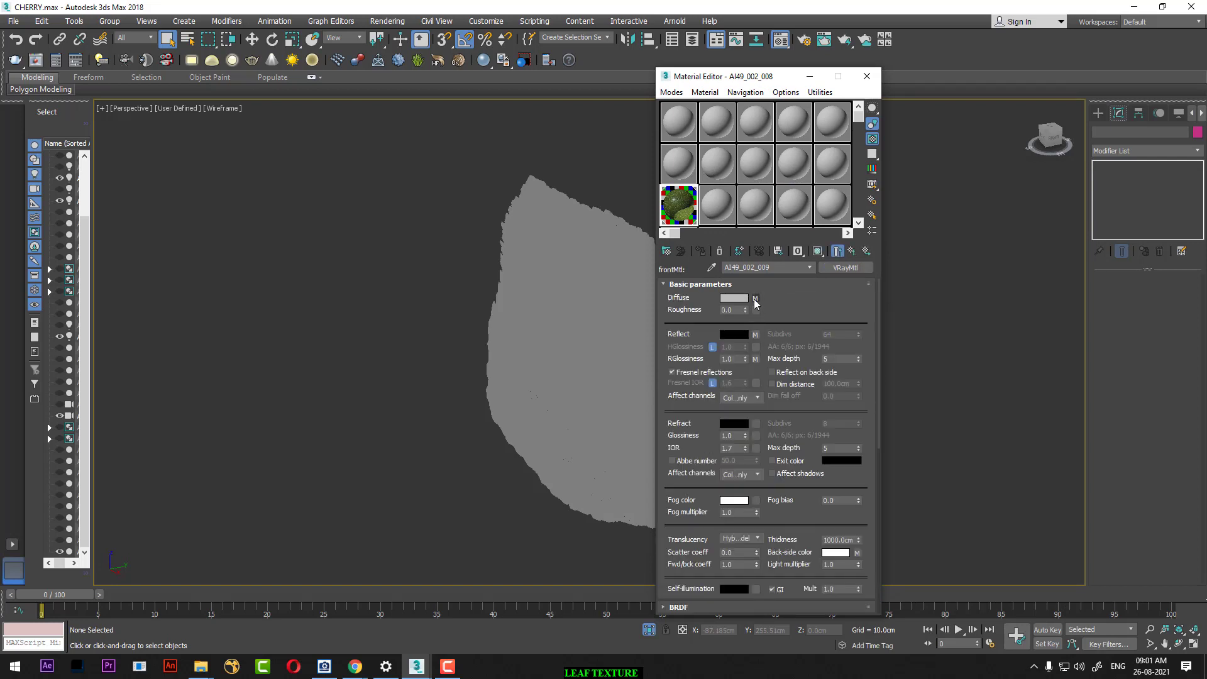
click(755, 300)
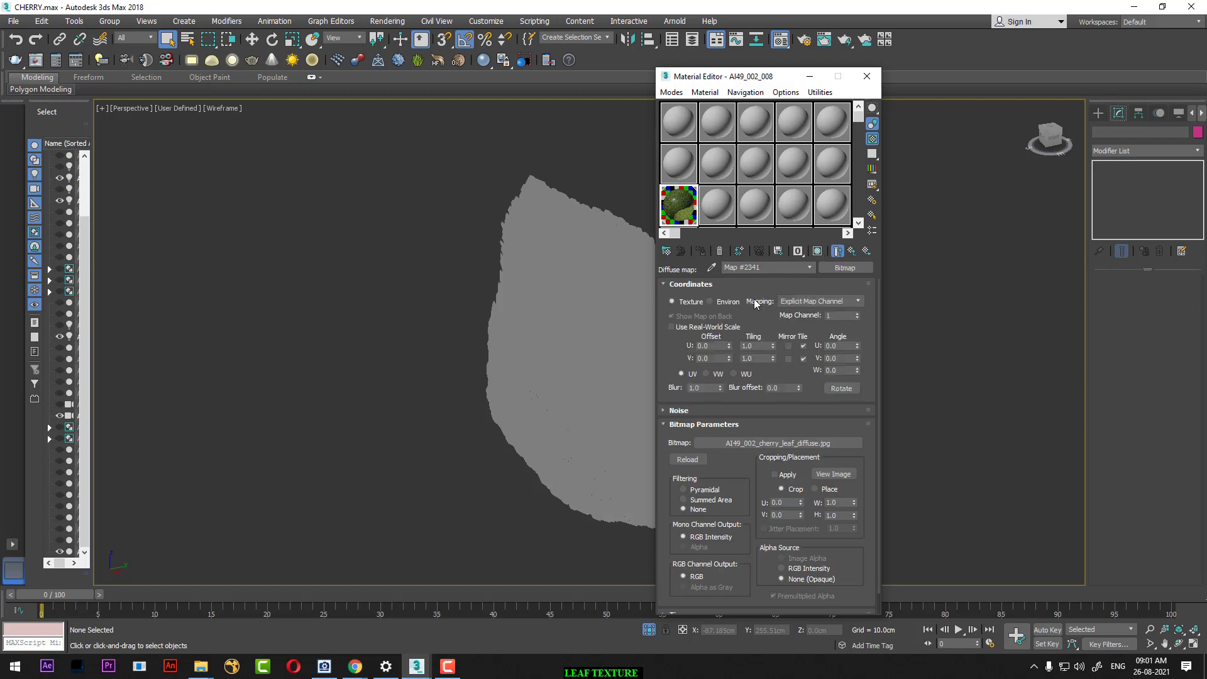
click(842, 477)
click(836, 142)
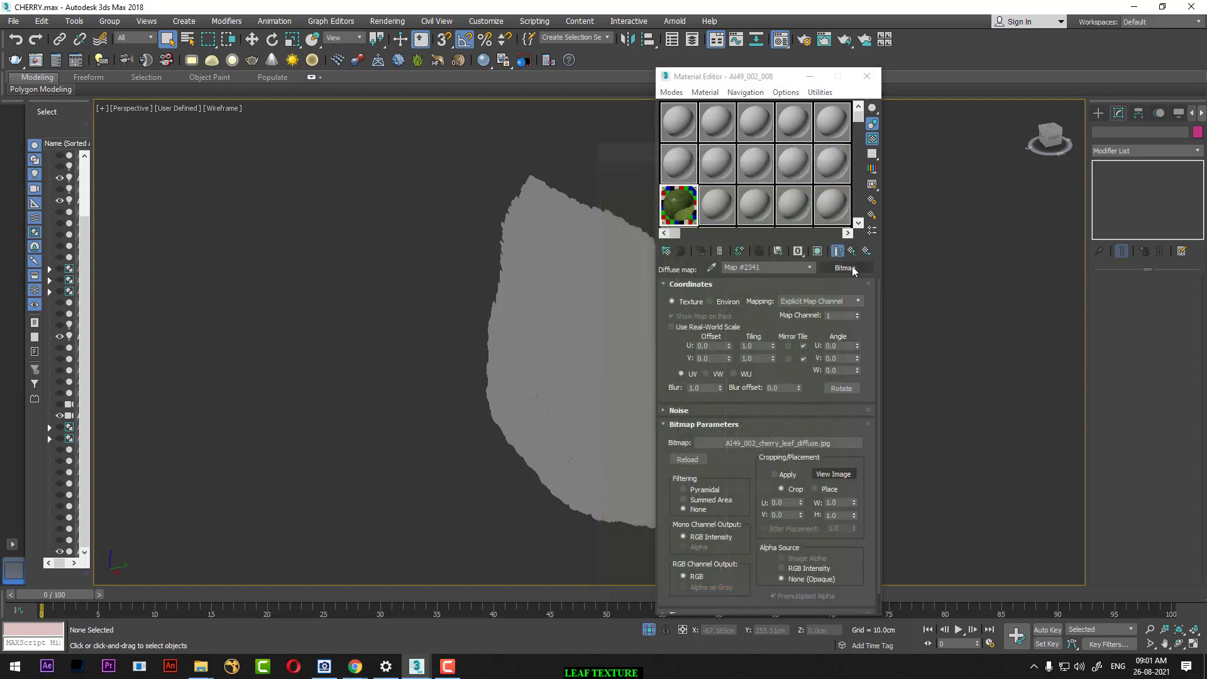
click(852, 251)
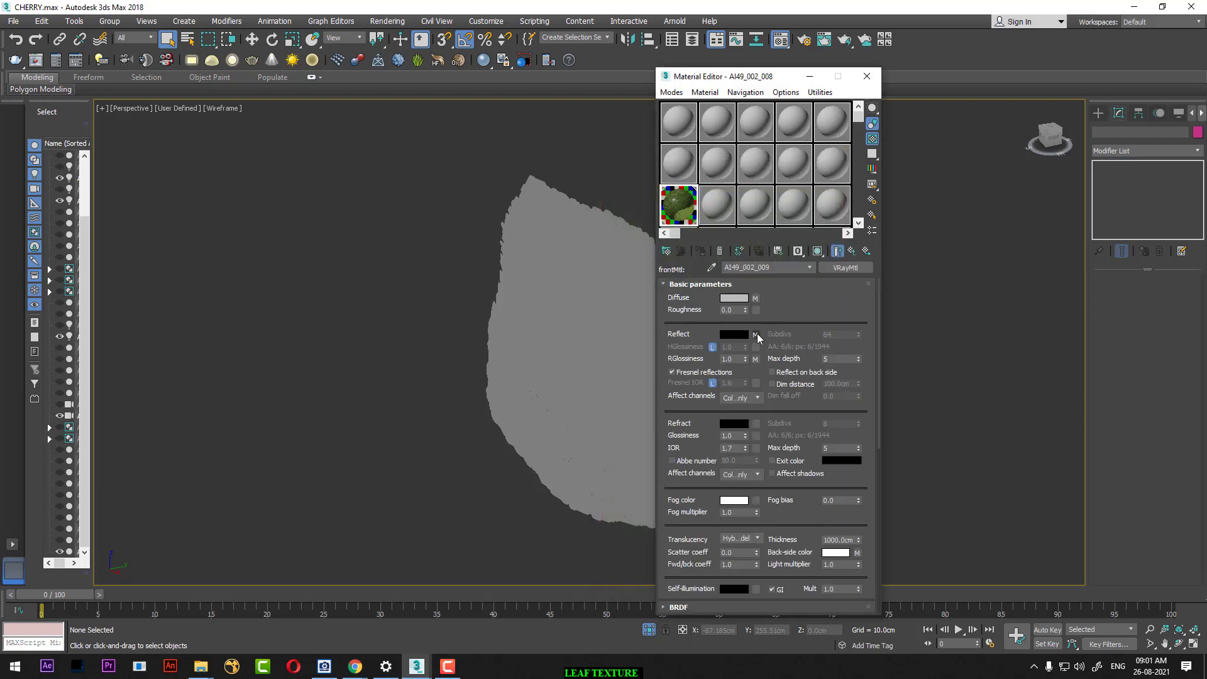
click(756, 335)
click(841, 478)
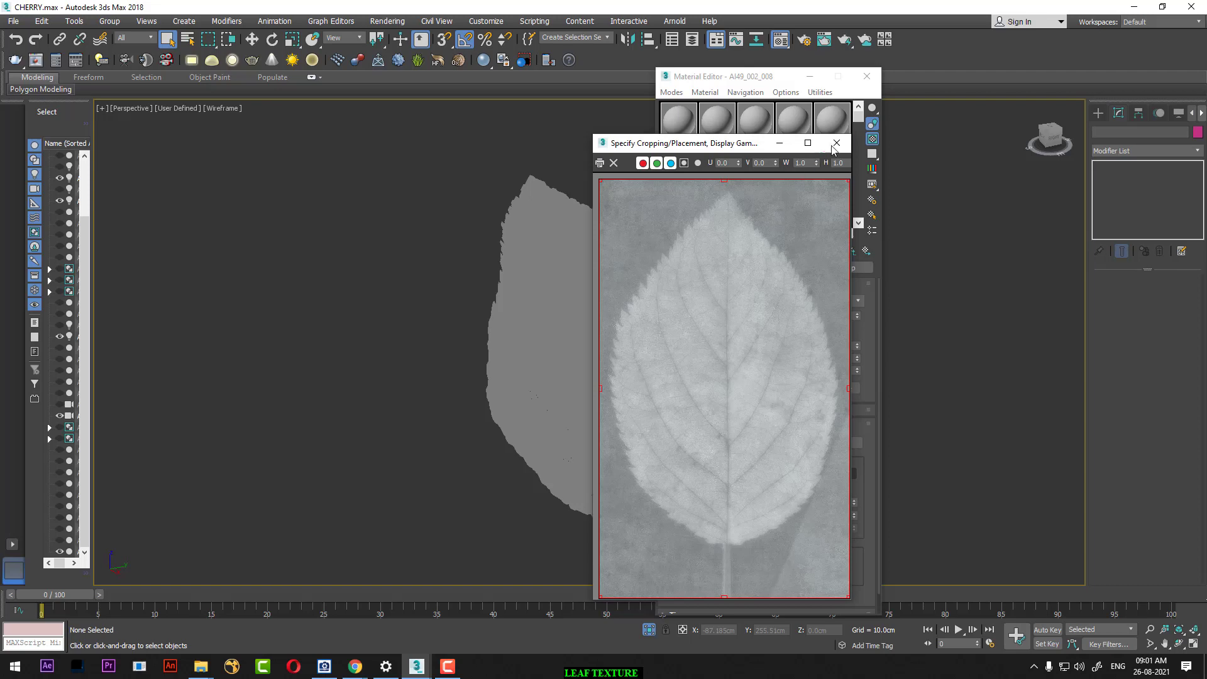
click(835, 144)
click(852, 251)
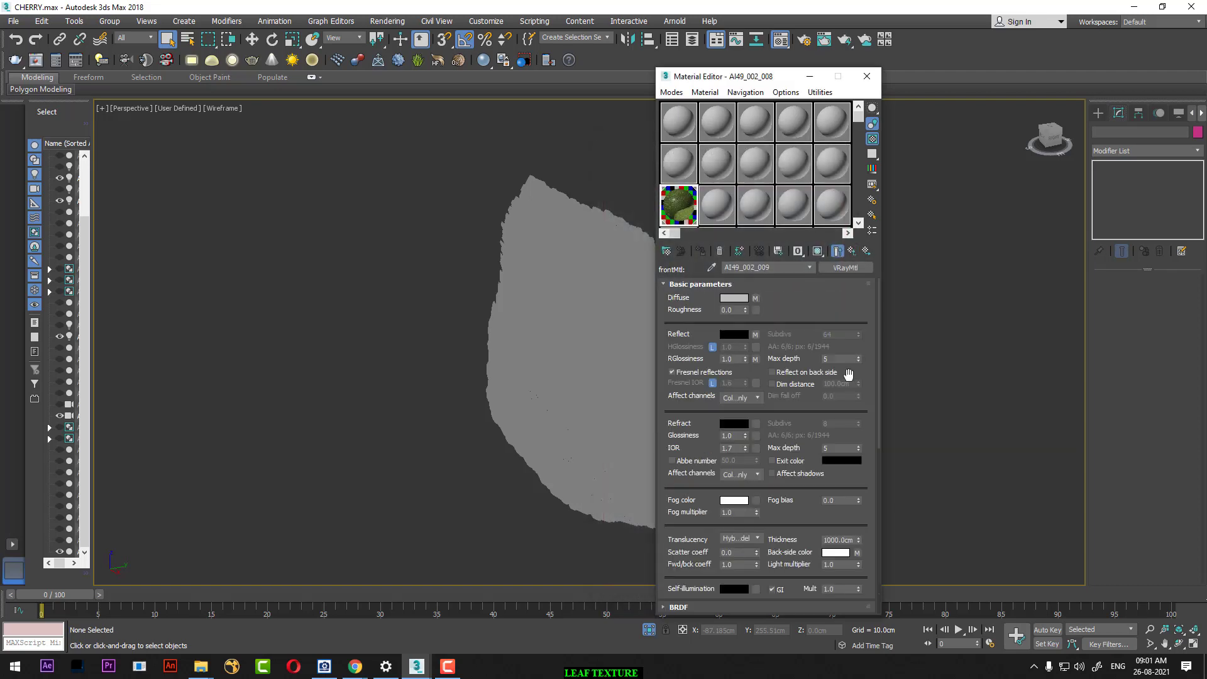
click(756, 359)
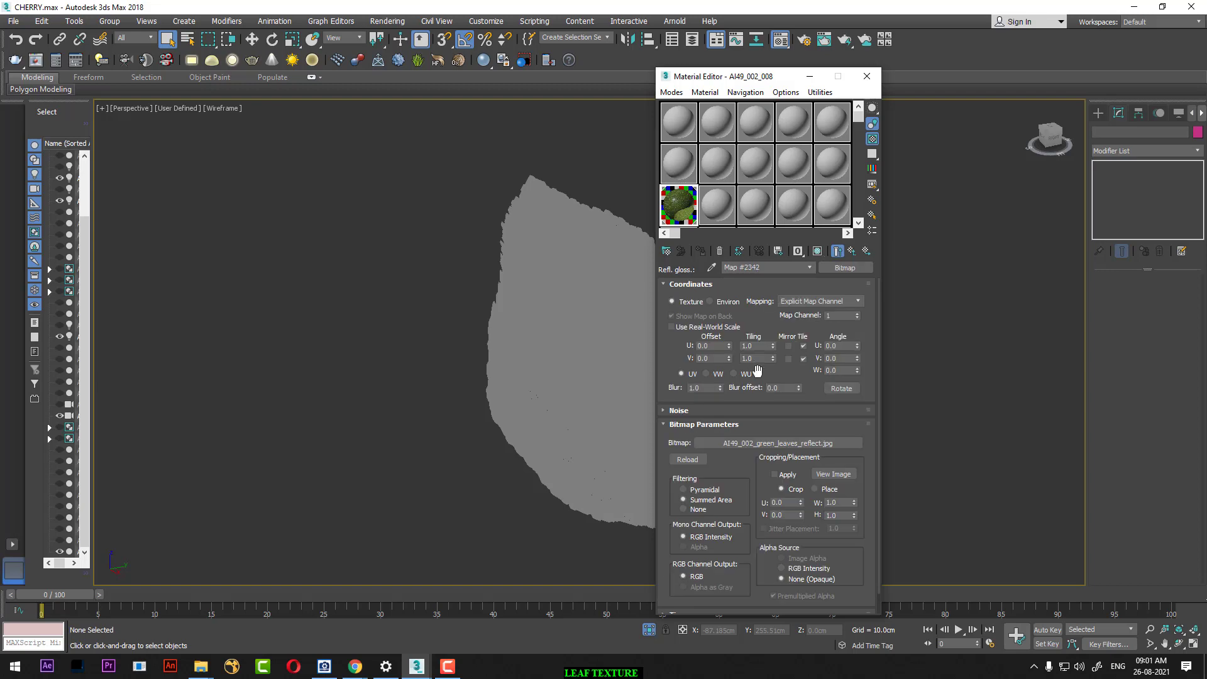
click(836, 476)
click(837, 143)
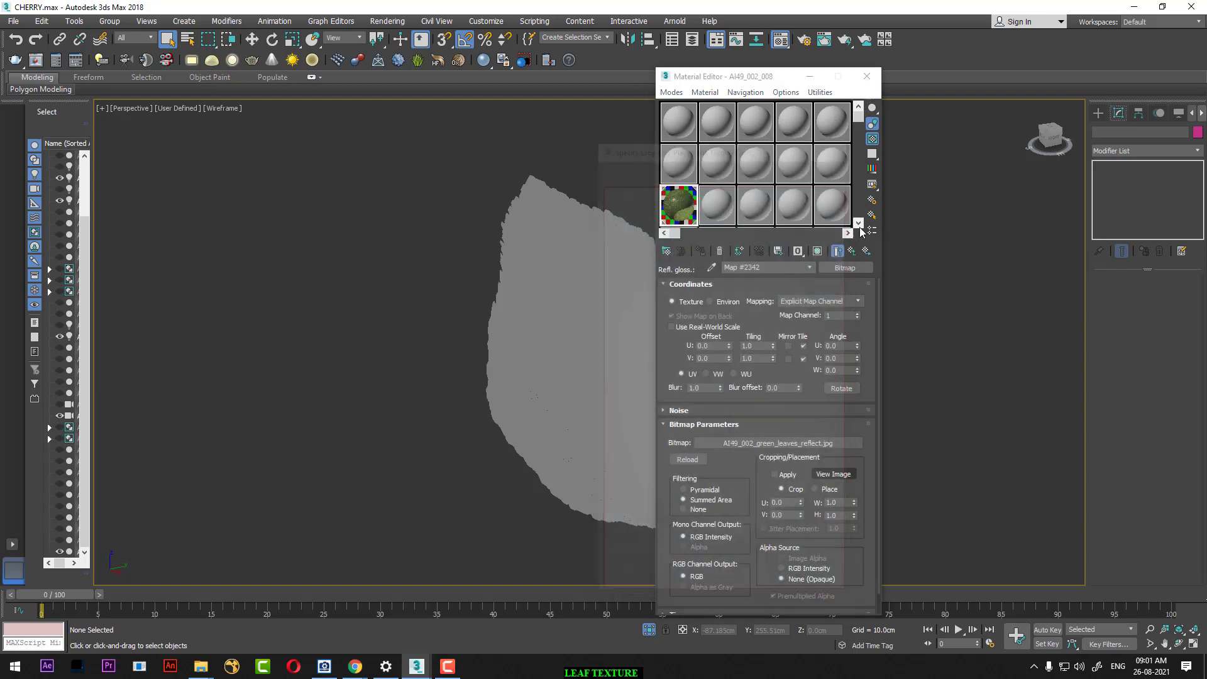
click(852, 251)
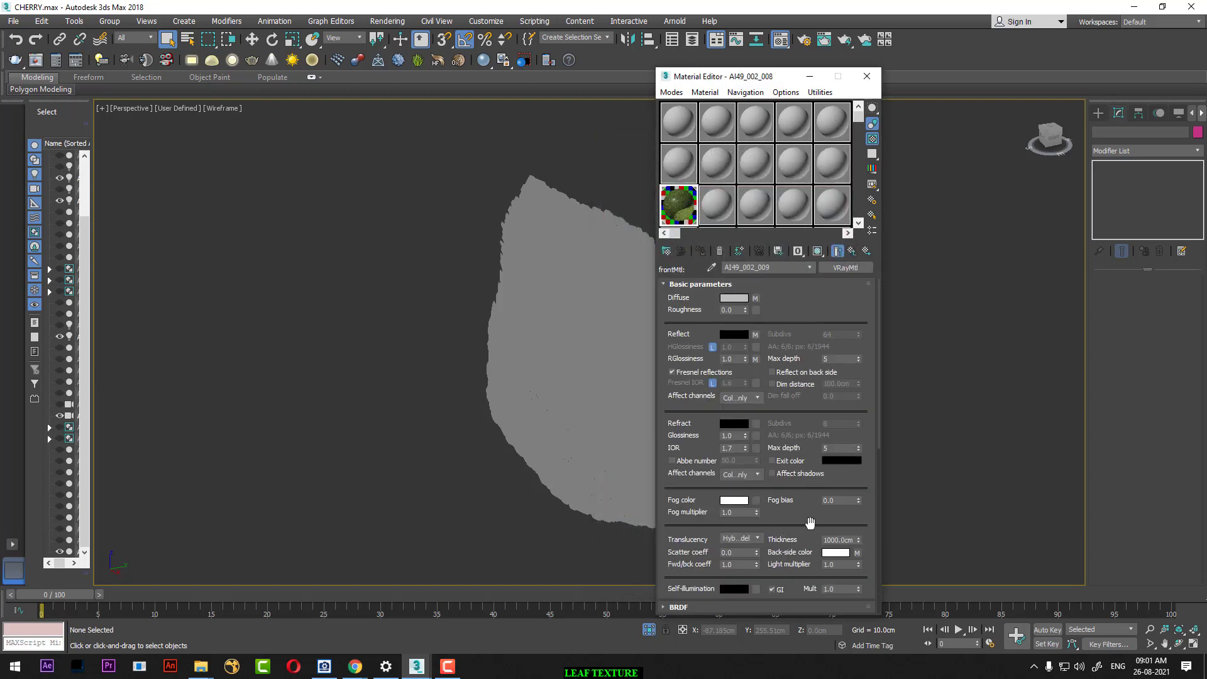
drag(810, 523, 897, 96)
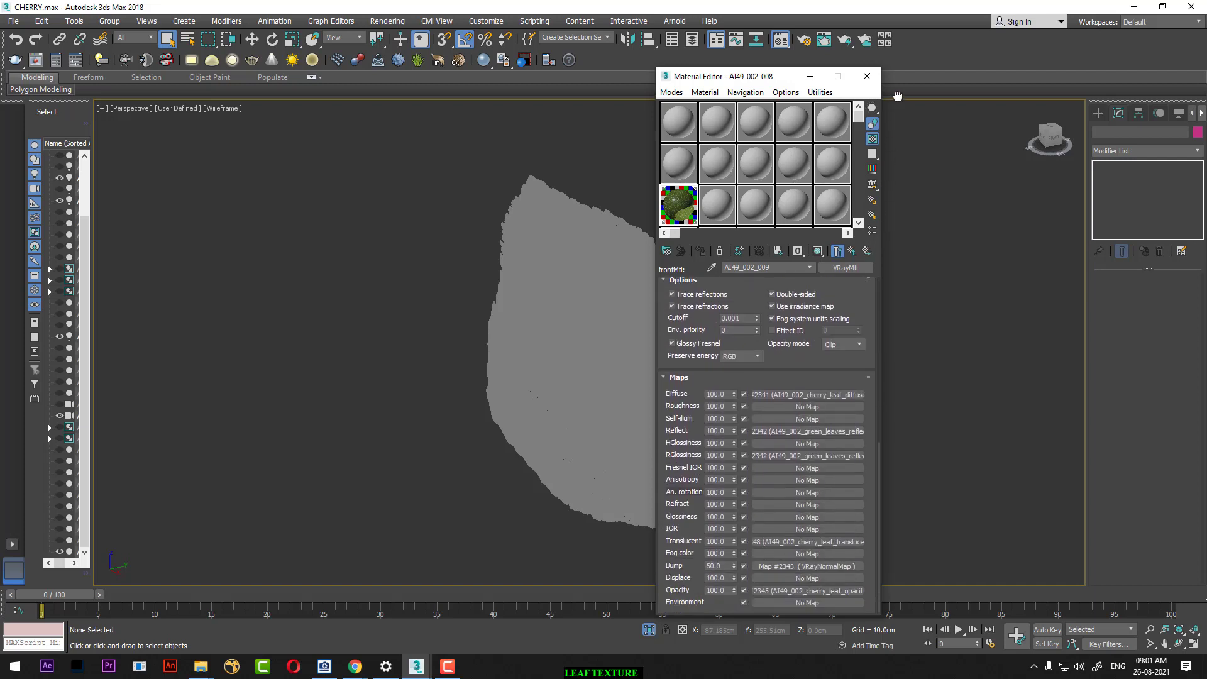
click(801, 544)
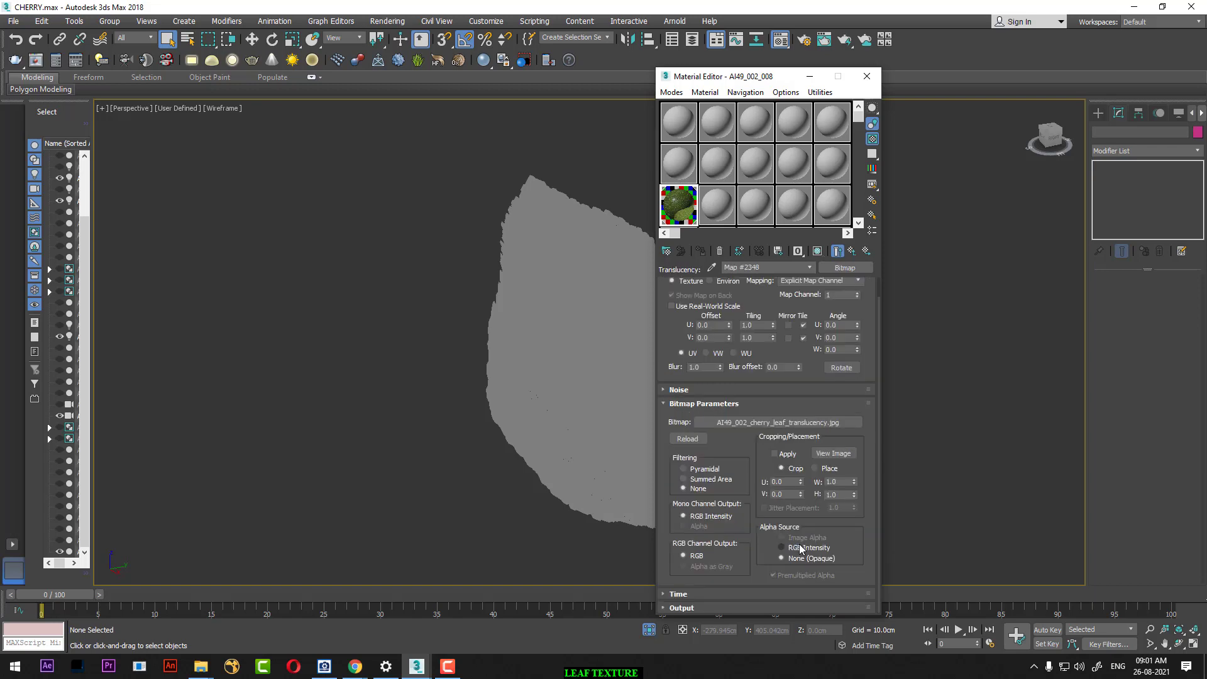
click(833, 454)
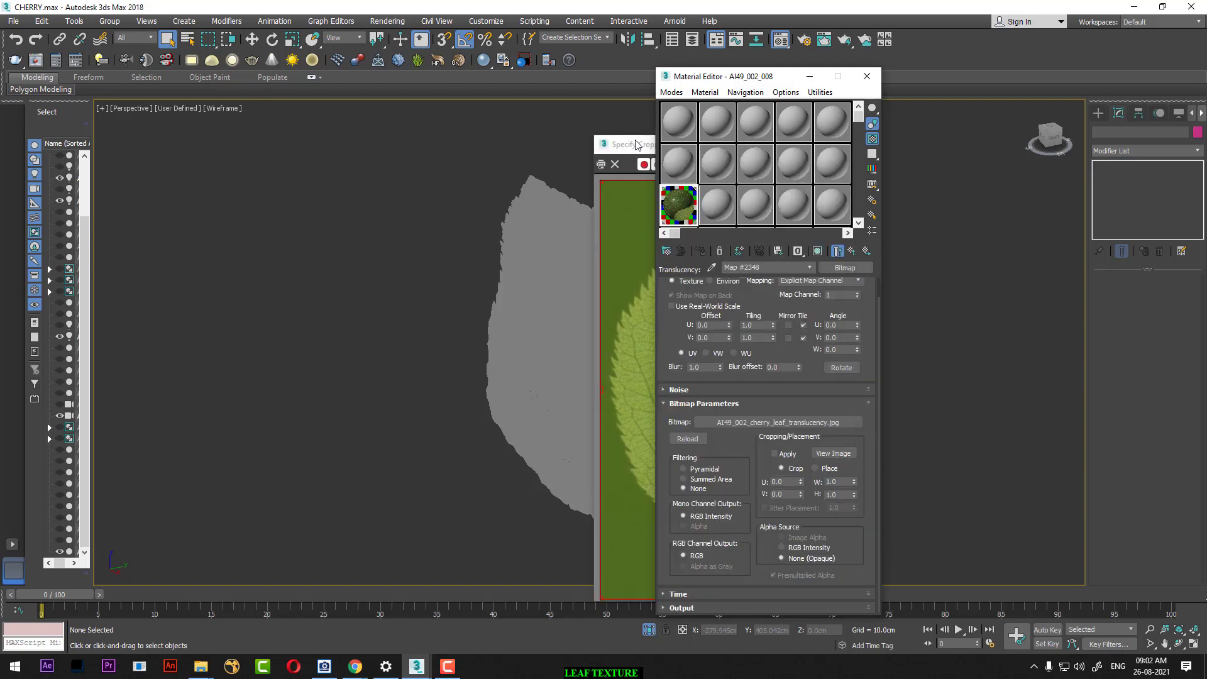
click(636, 145)
click(841, 145)
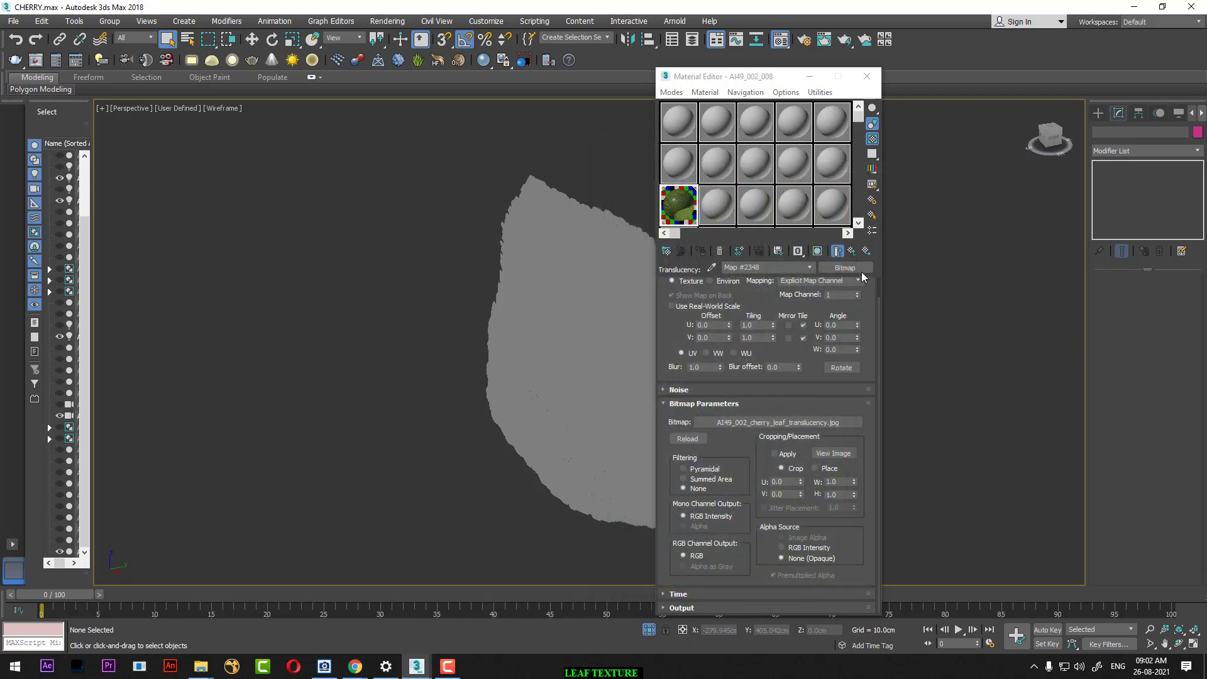
click(852, 252)
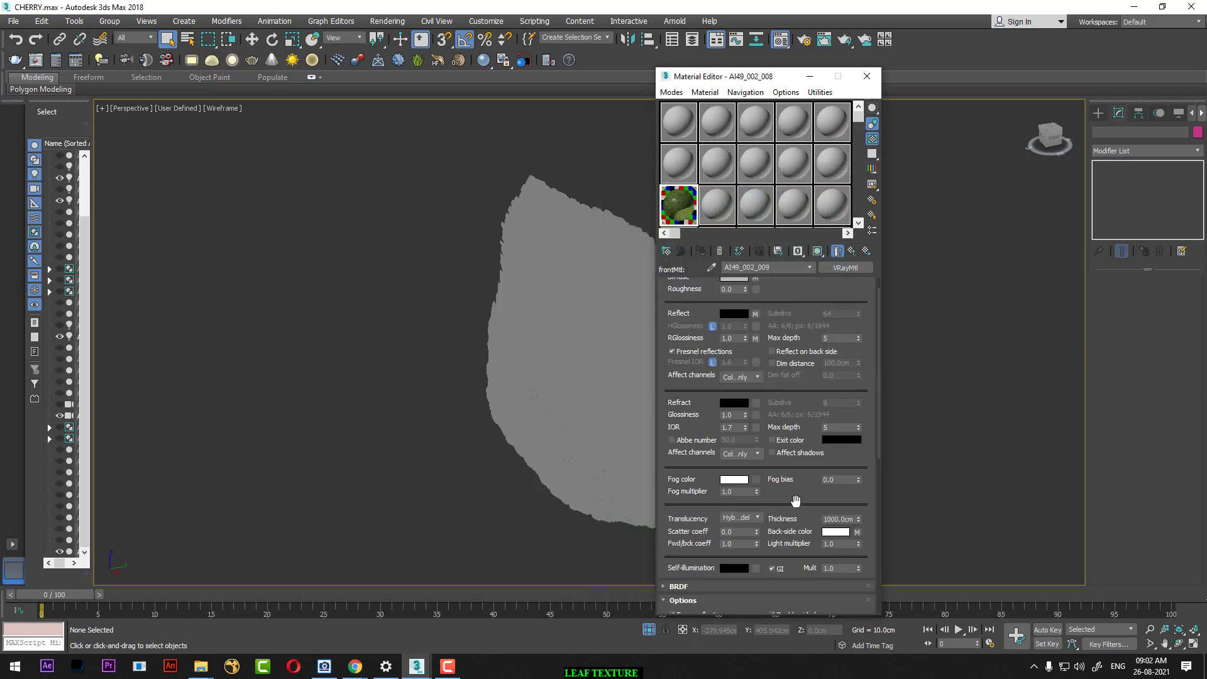
drag(795, 500, 795, 301)
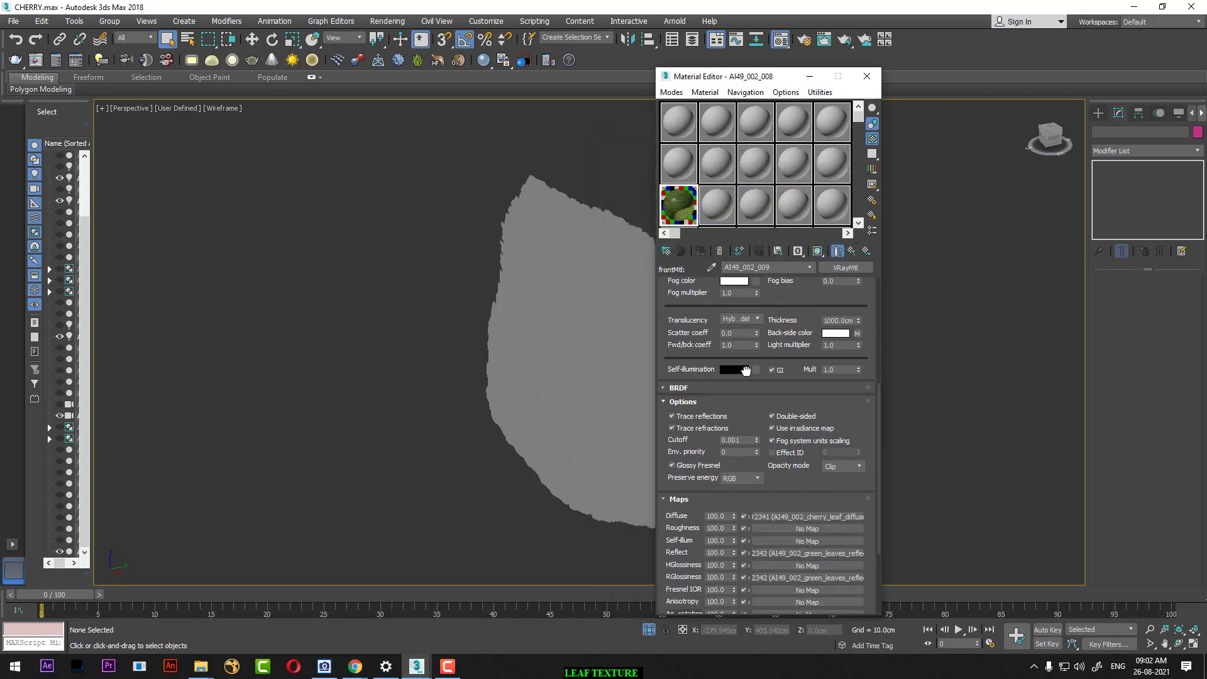
drag(746, 370, 747, 262)
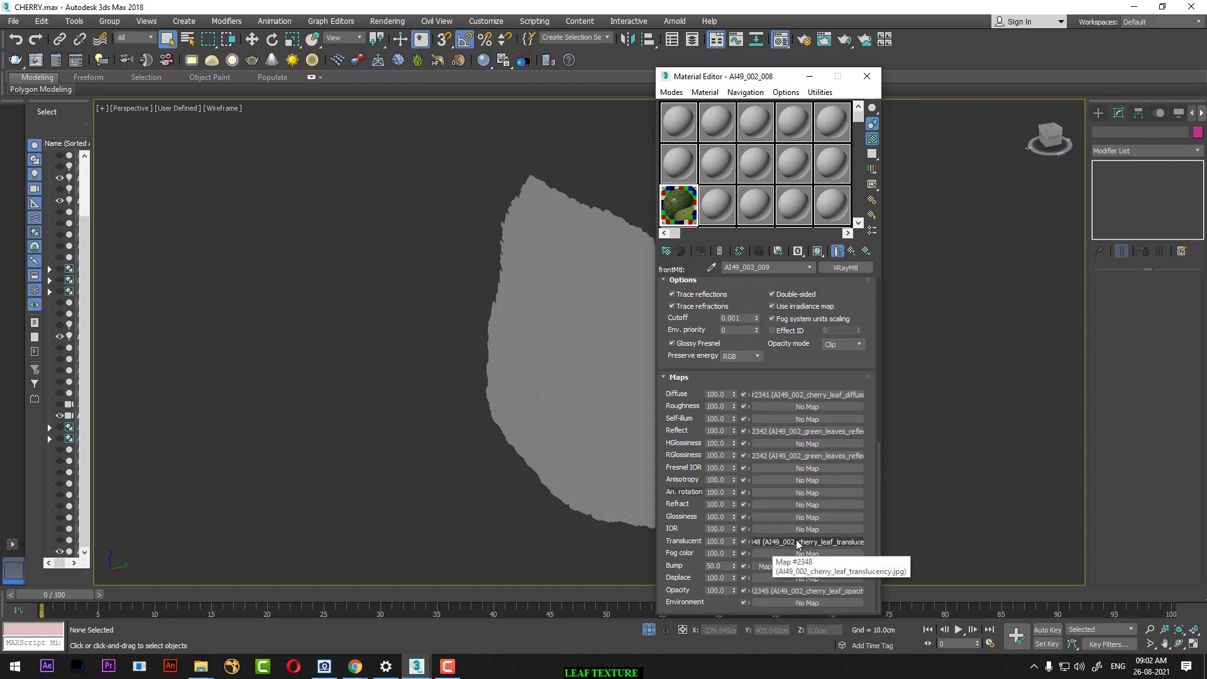
click(820, 568)
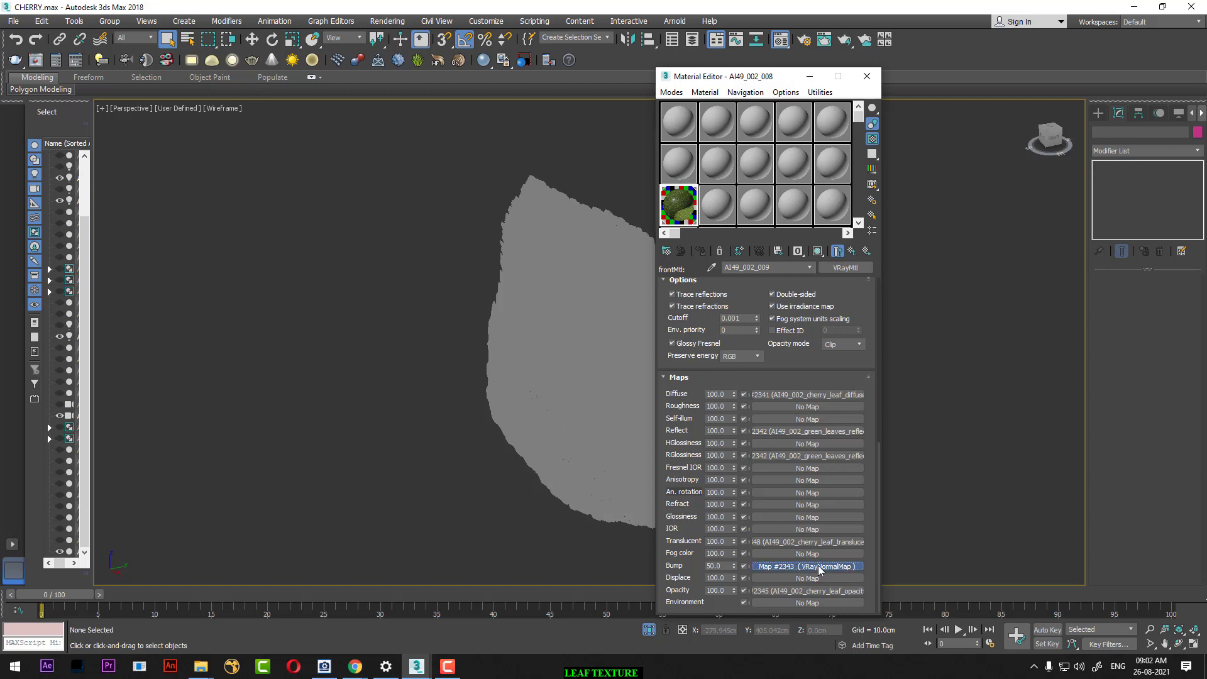
click(841, 301)
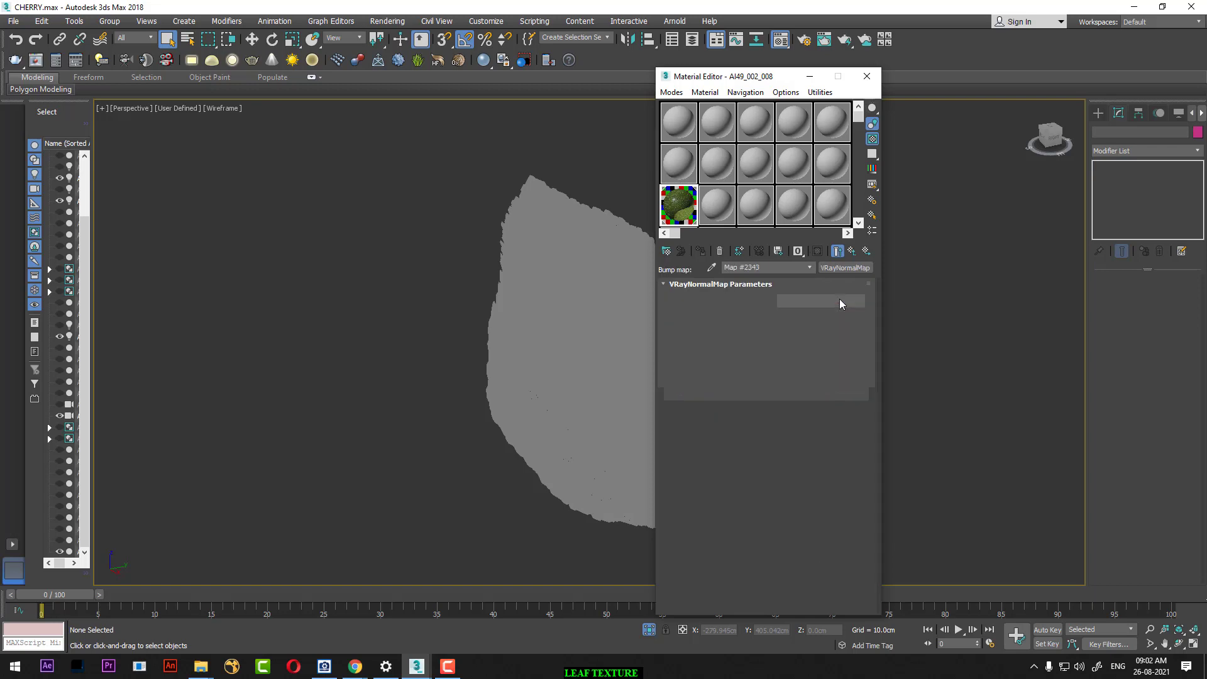
click(853, 475)
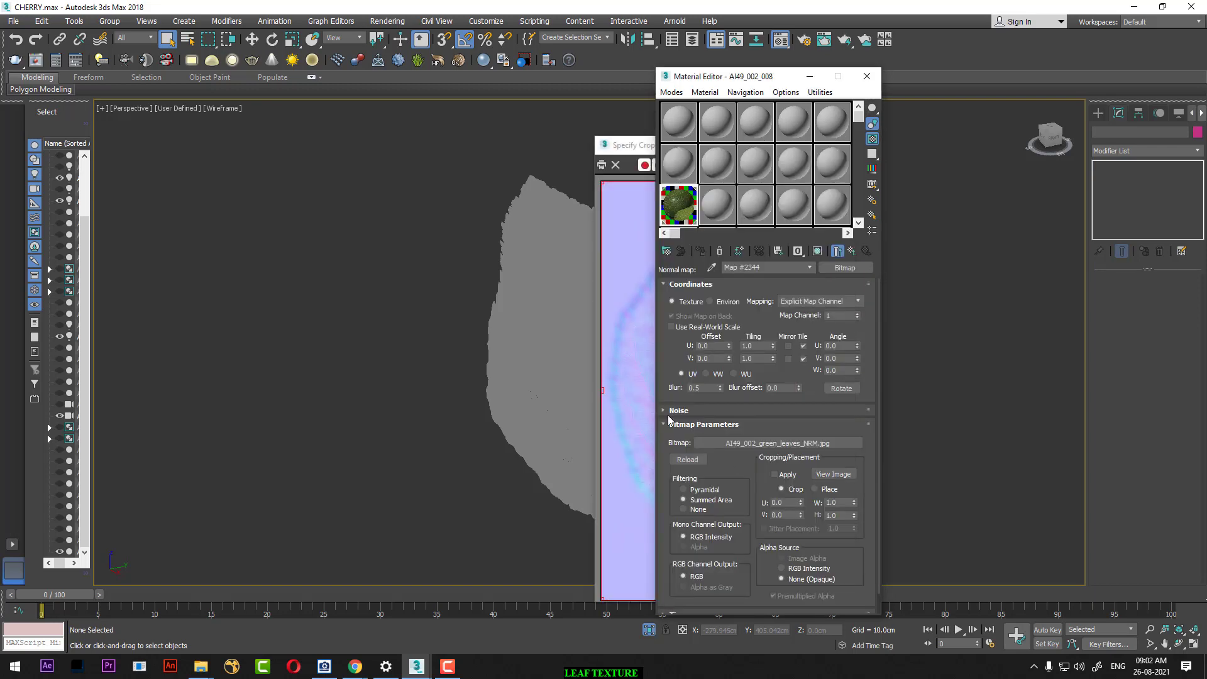
click(840, 147)
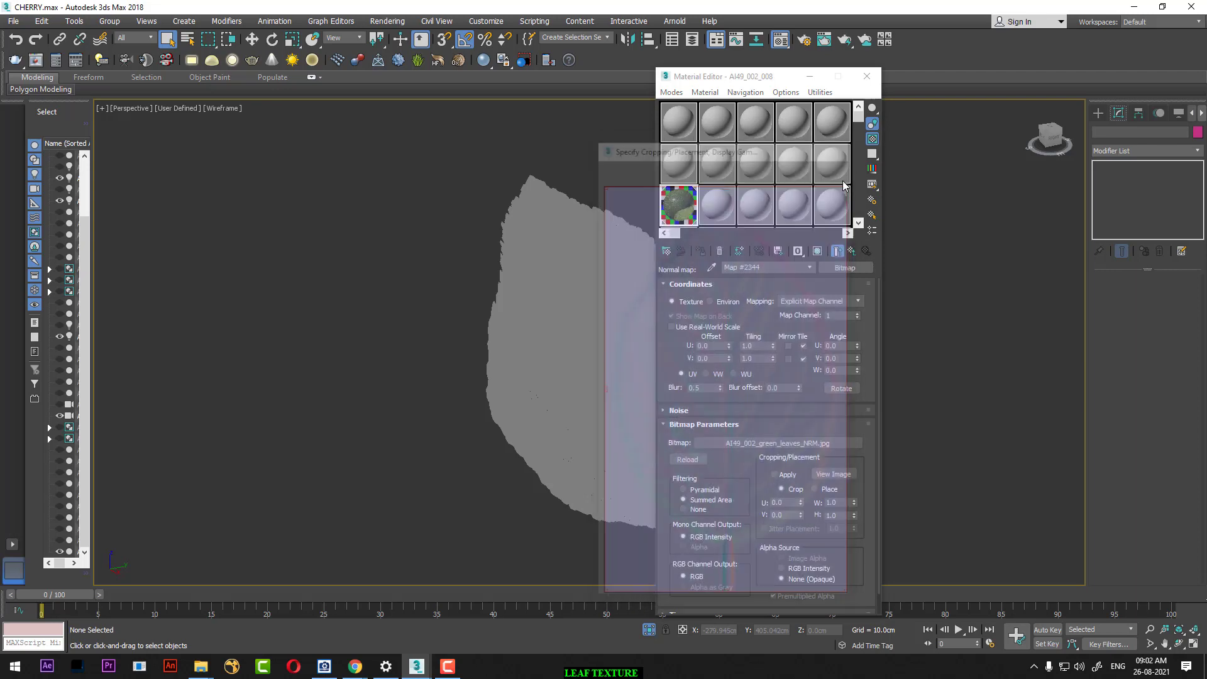
click(852, 252)
click(852, 251)
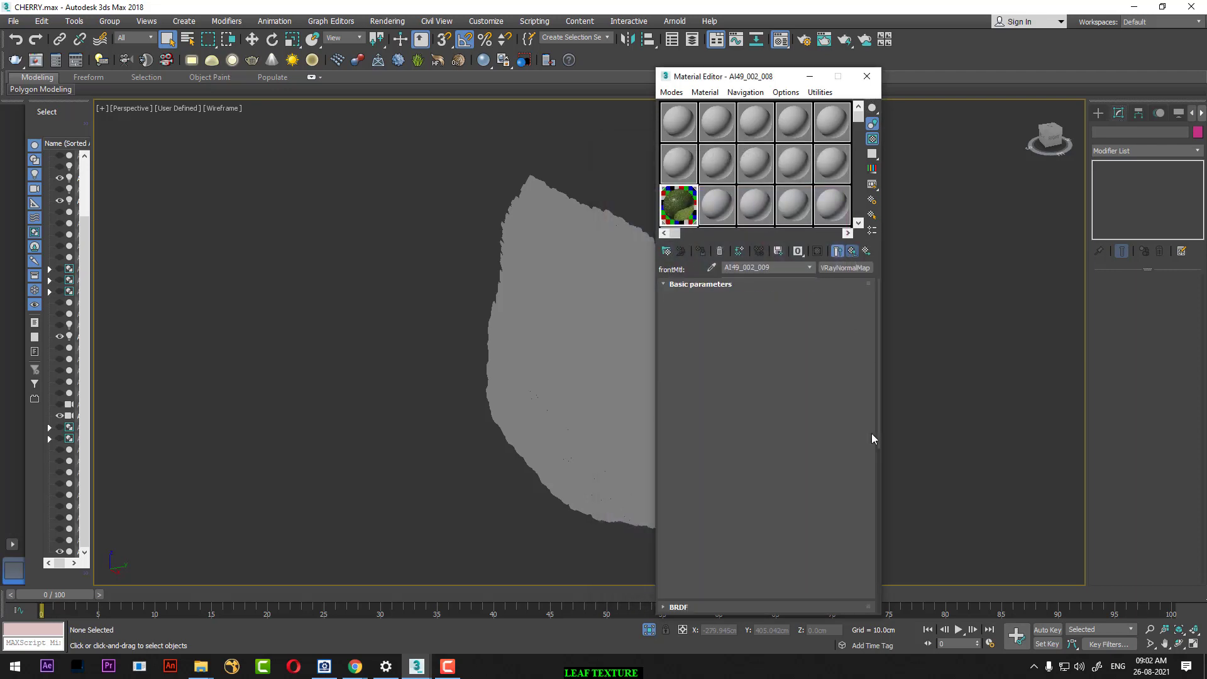
scroll(866, 482, down, 5)
scroll(843, 555, down, 3)
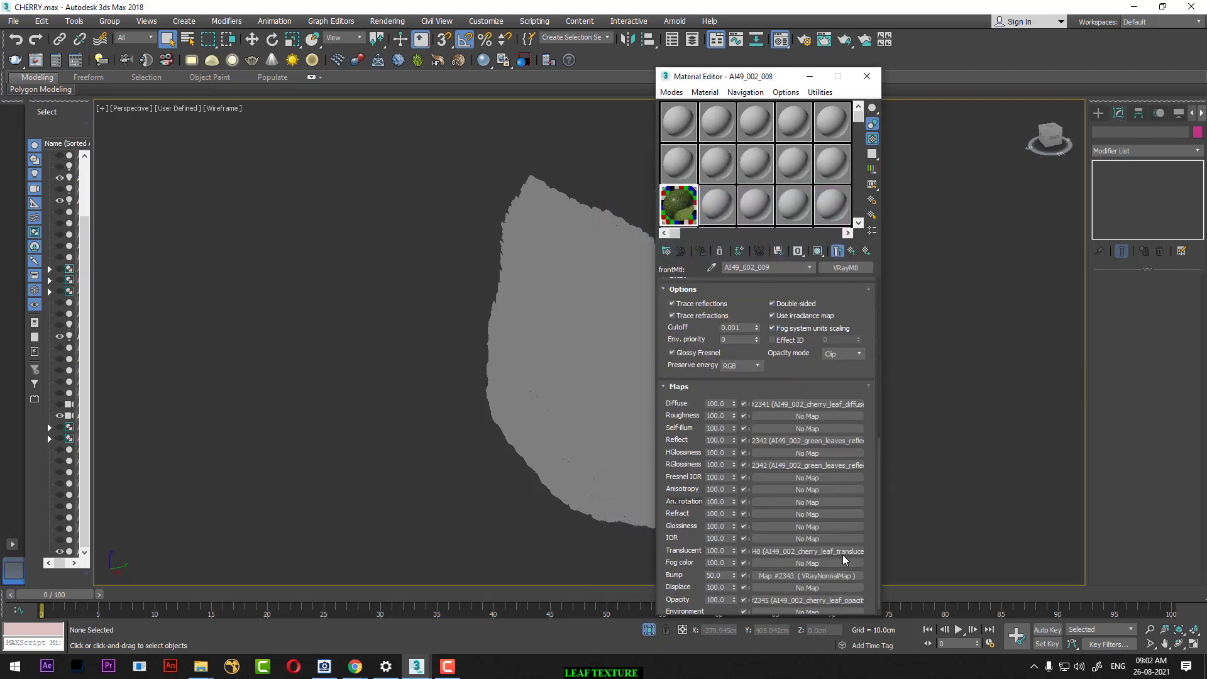
click(823, 591)
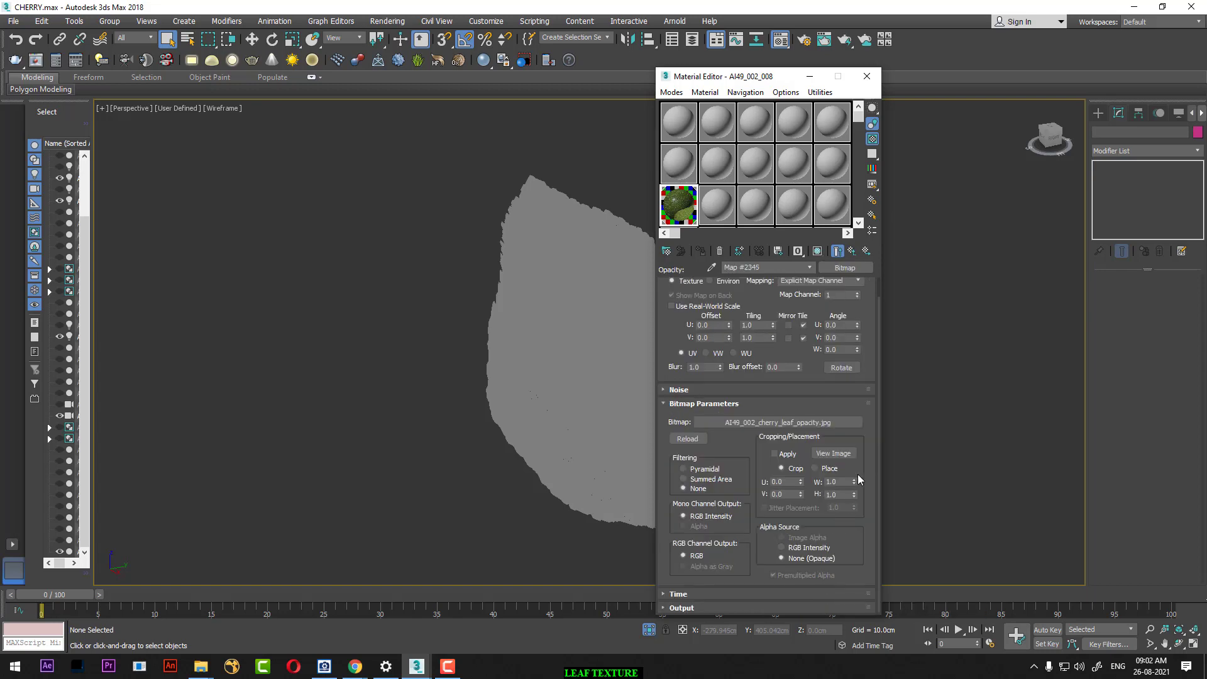
click(844, 454)
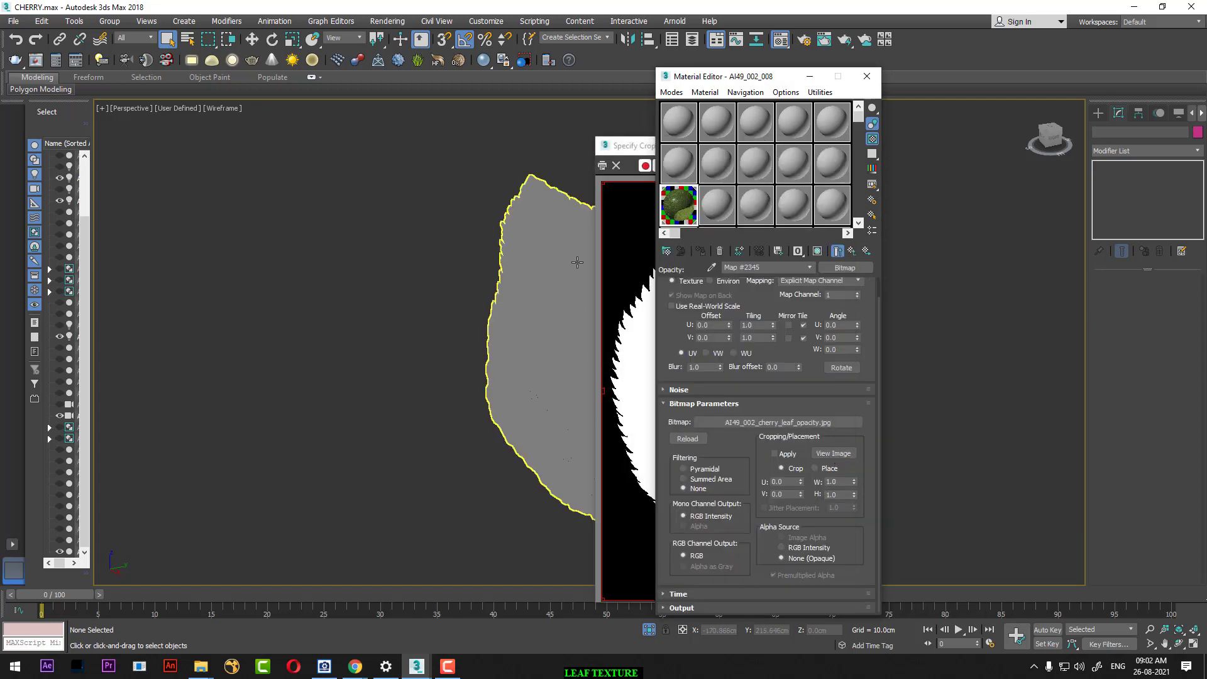
click(622, 251)
click(839, 143)
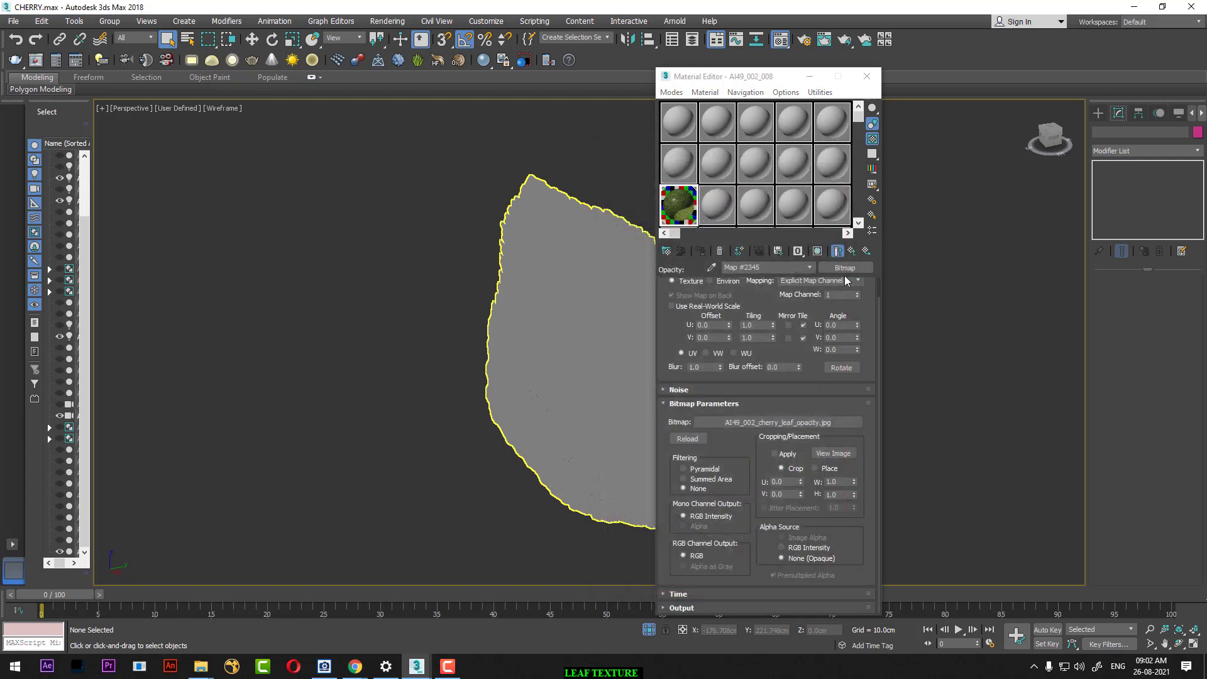
click(851, 251)
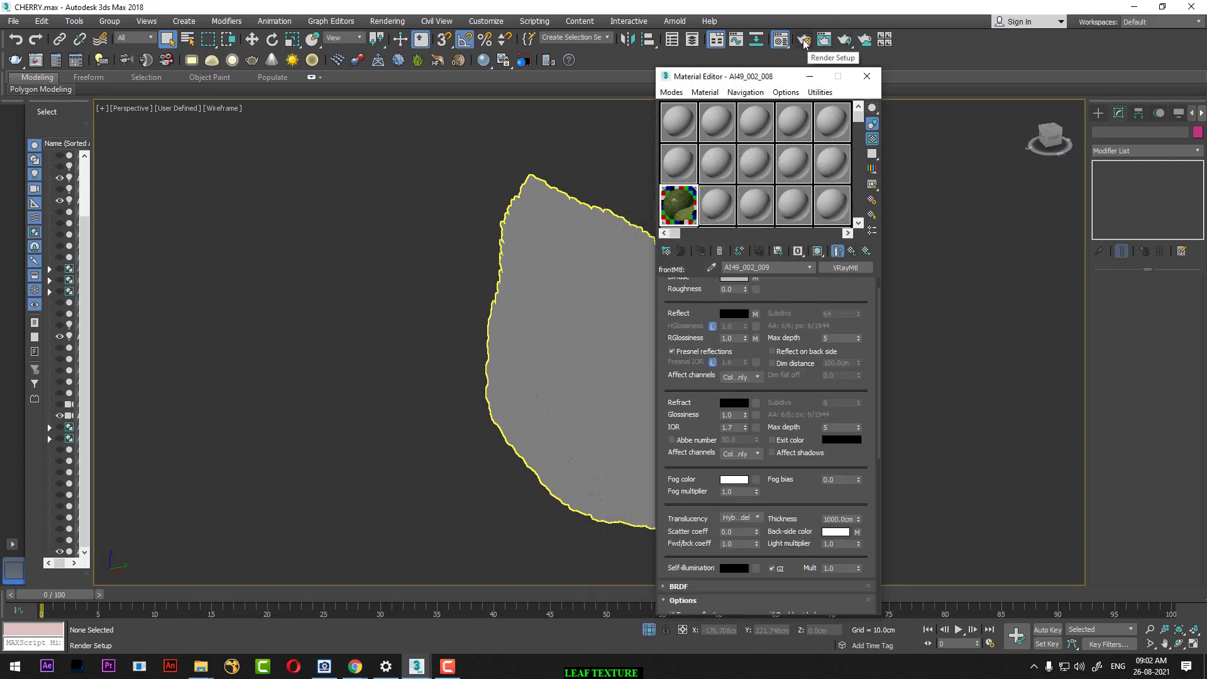
Step: Render the cherry bowl, compare the V-Ray and Rendered Frame windows, then return to the untitled leaf scene
click(824, 39)
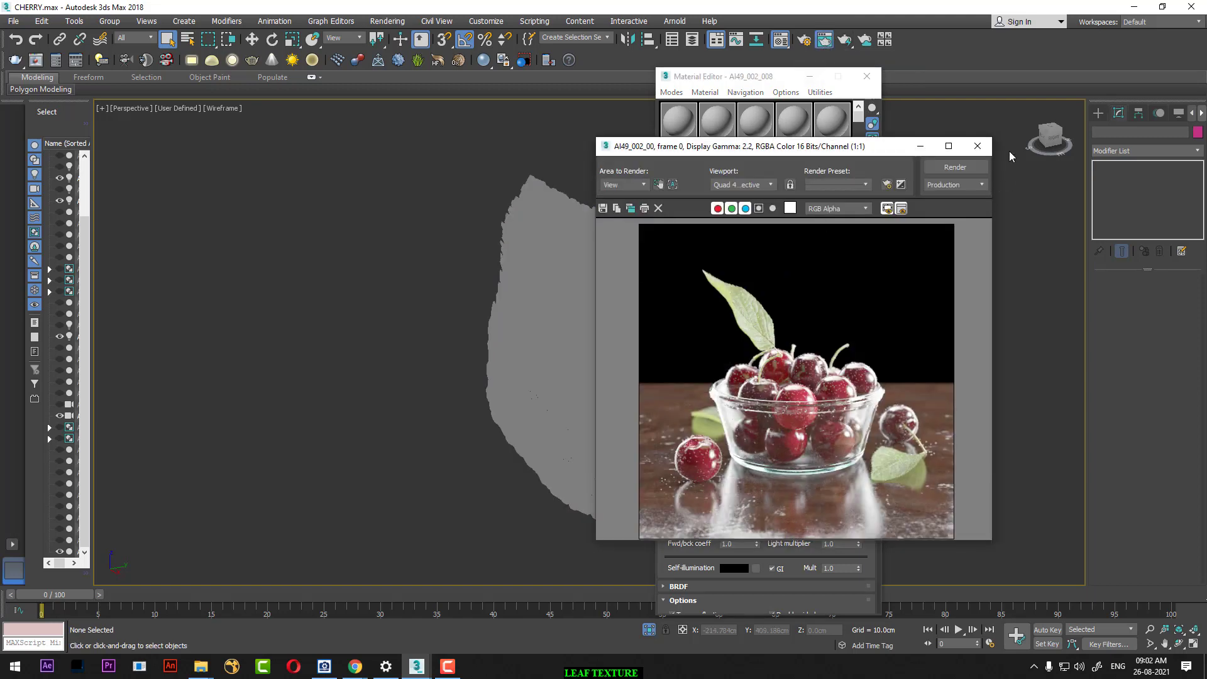
click(979, 147)
mouse_move(416, 667)
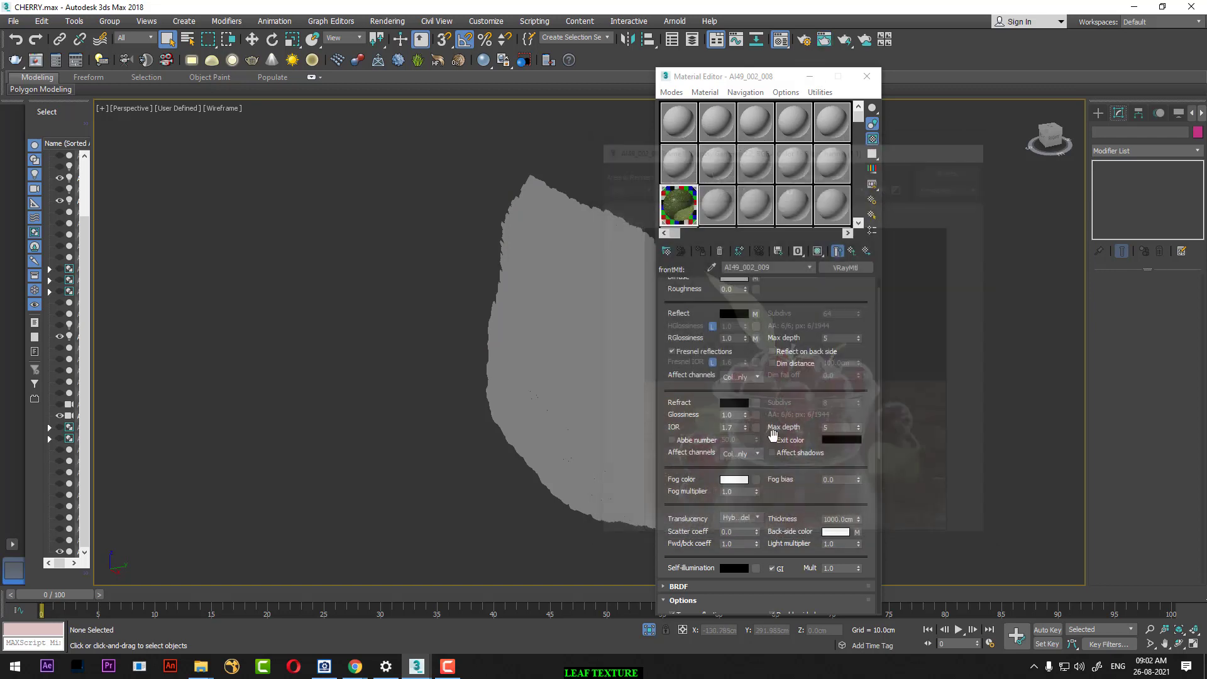
click(415, 613)
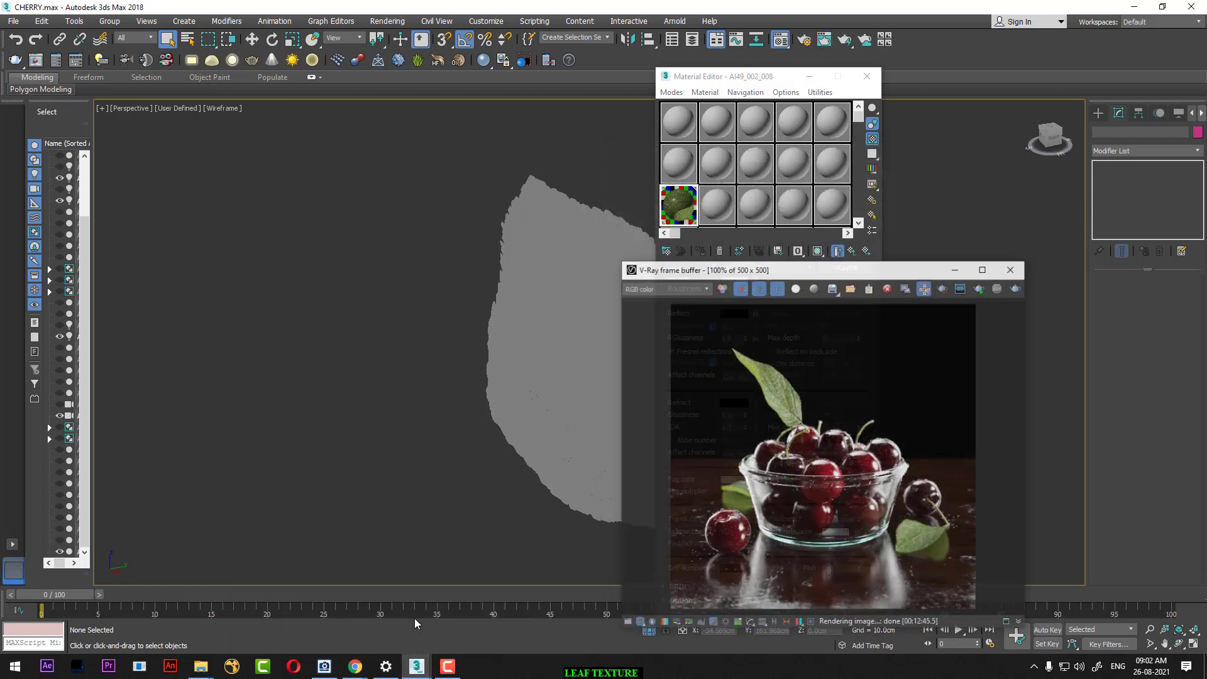
click(823, 39)
drag(828, 151, 412, 200)
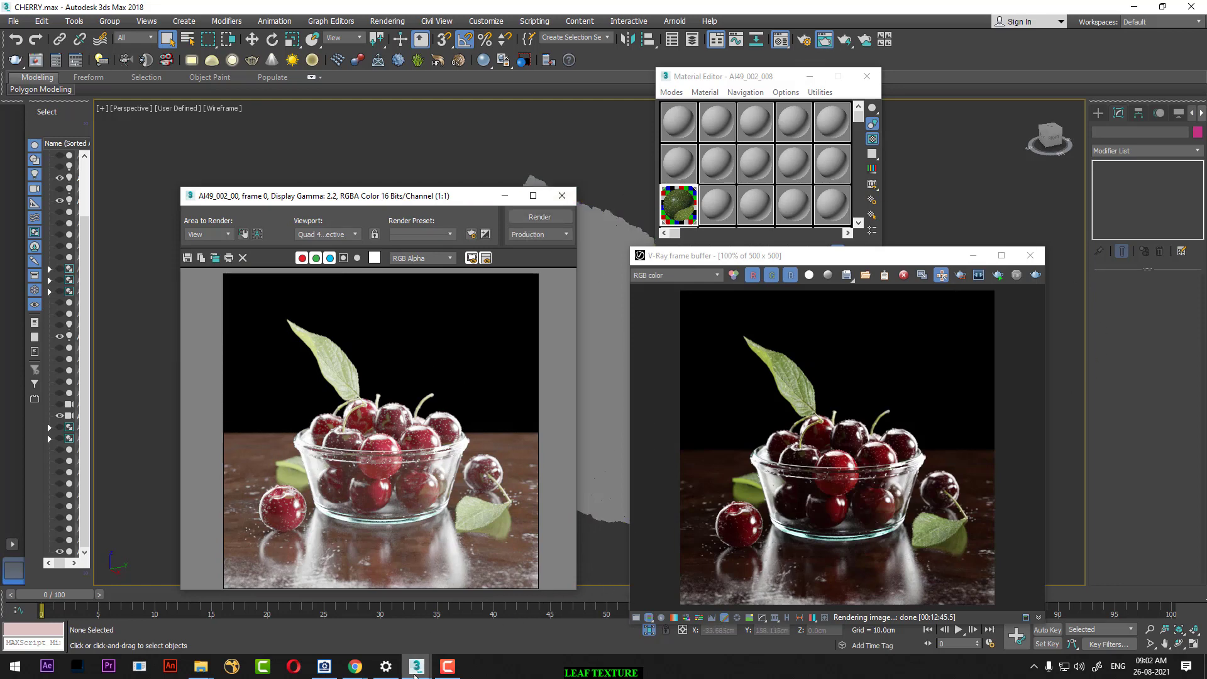
click(447, 666)
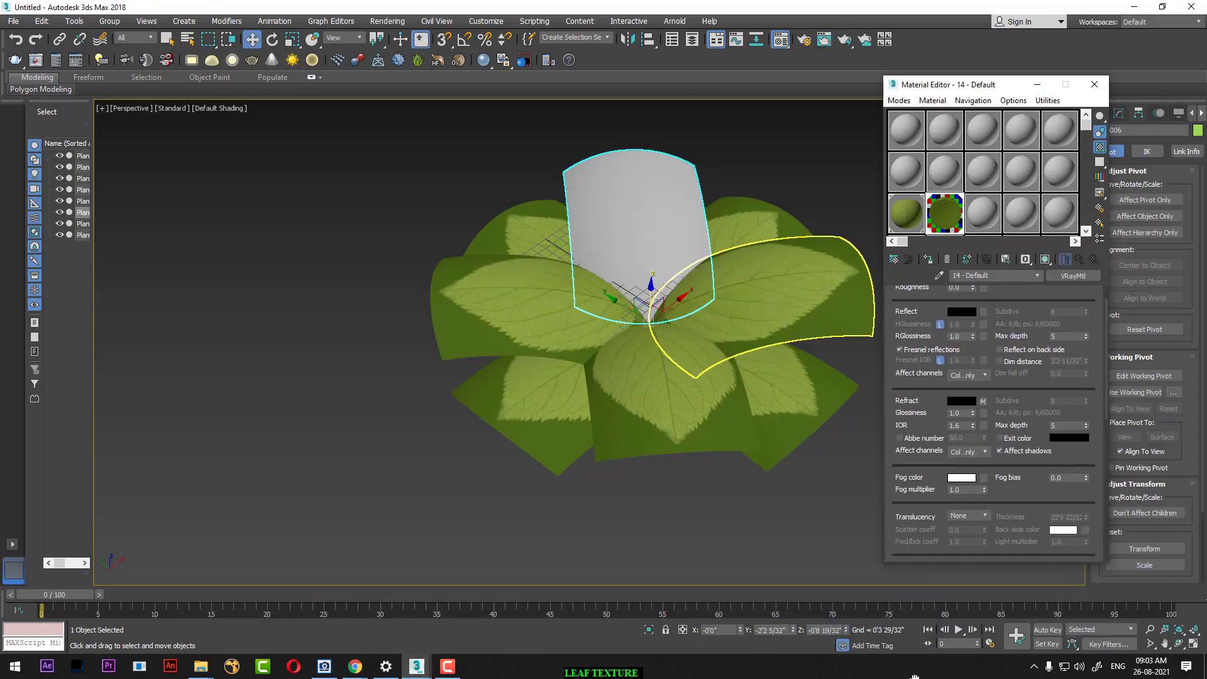
Step: Load cherry_leaf_opacity.jpg as material 14's opacity bitmap
scroll(994, 440, down, 5)
click(1004, 539)
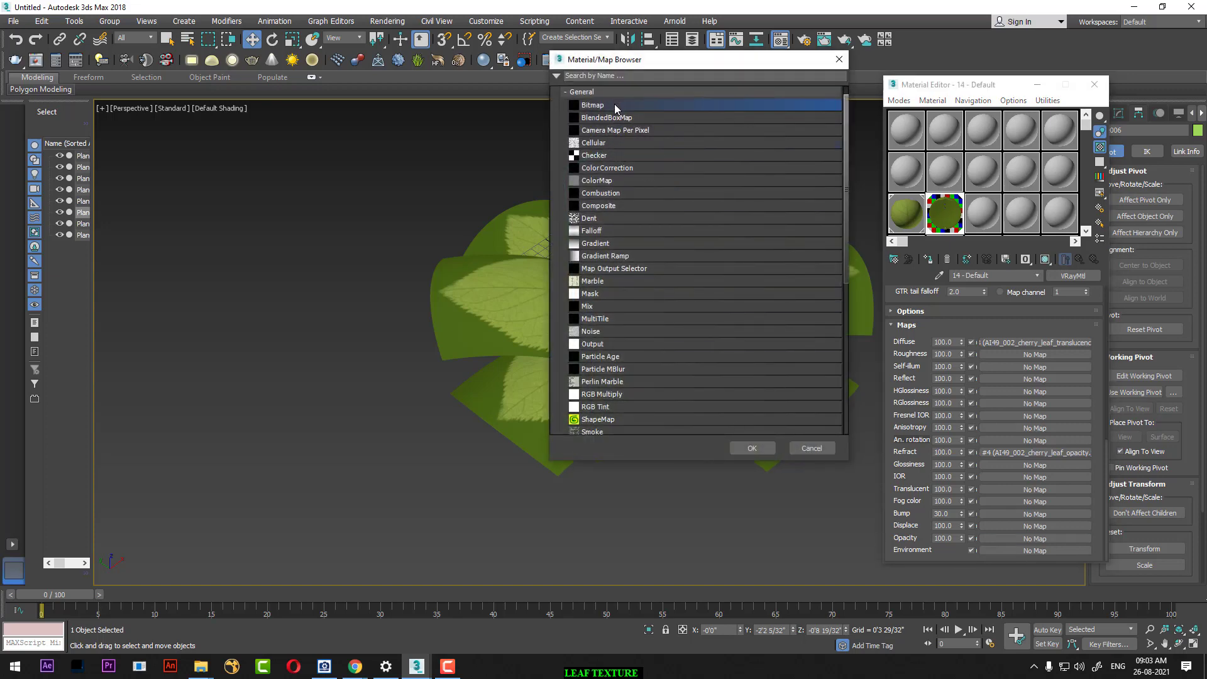
double_click(615, 105)
click(365, 112)
double_click(365, 112)
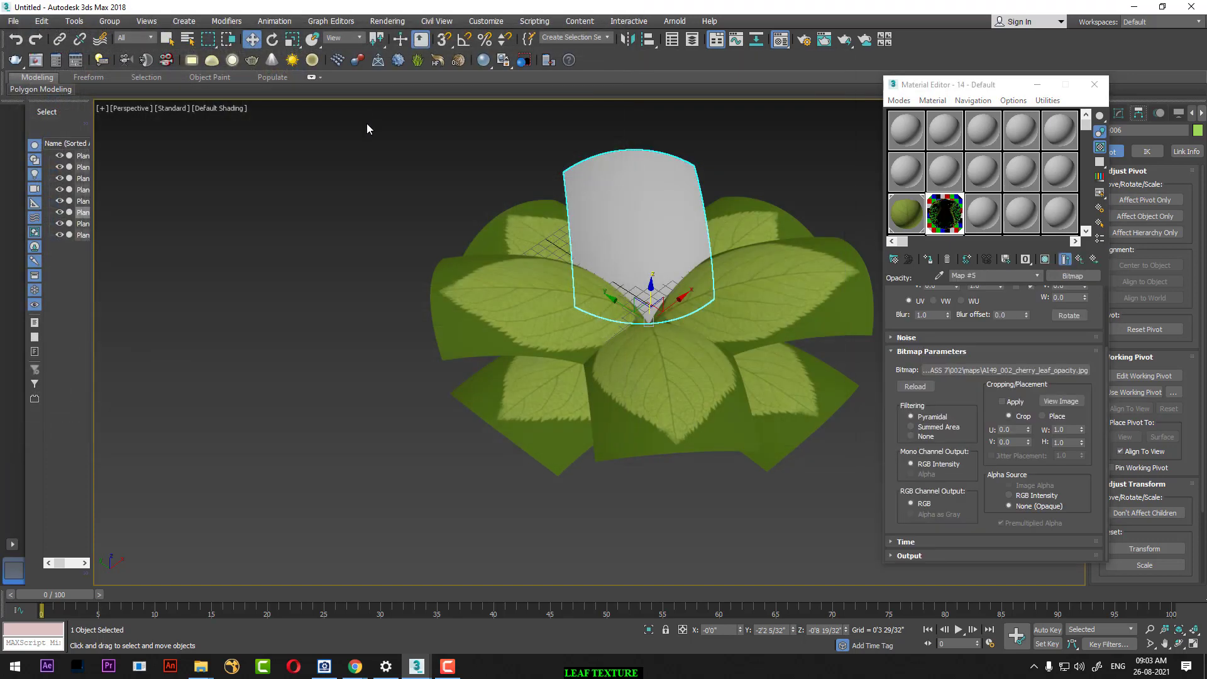
click(1079, 260)
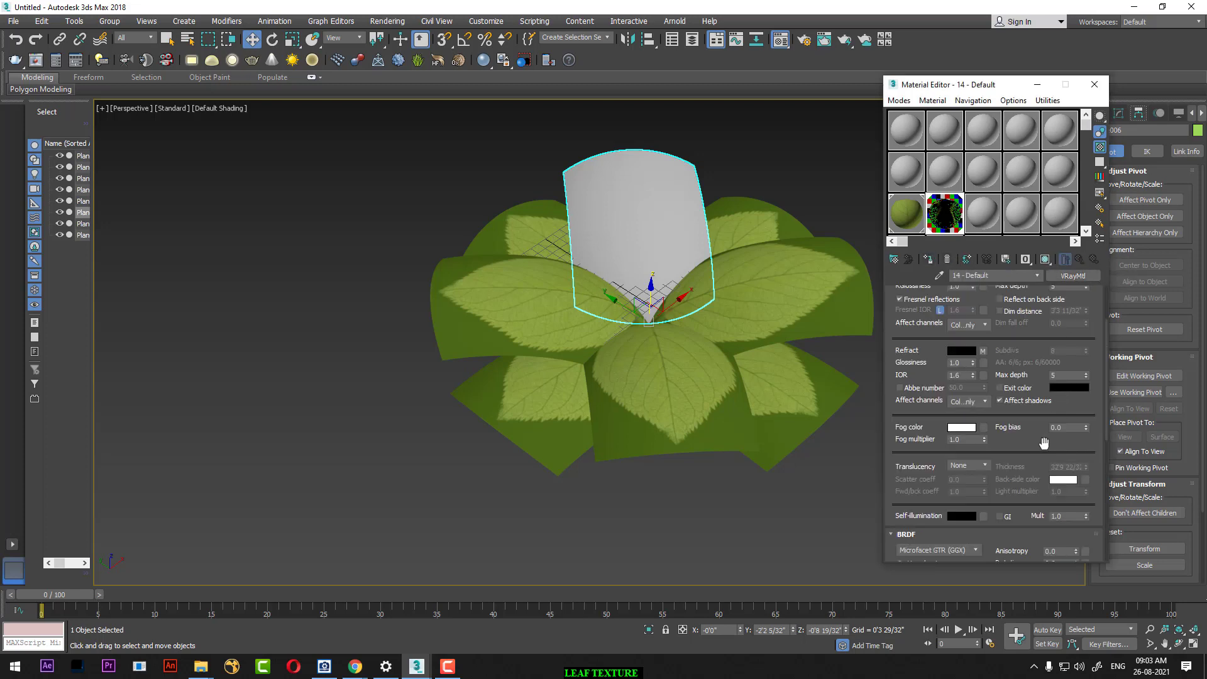
Step: Instance that map into the Reflect slot and change its image to AI49_002_green_leaves_reflect.jpg
scroll(1057, 402, down, 5)
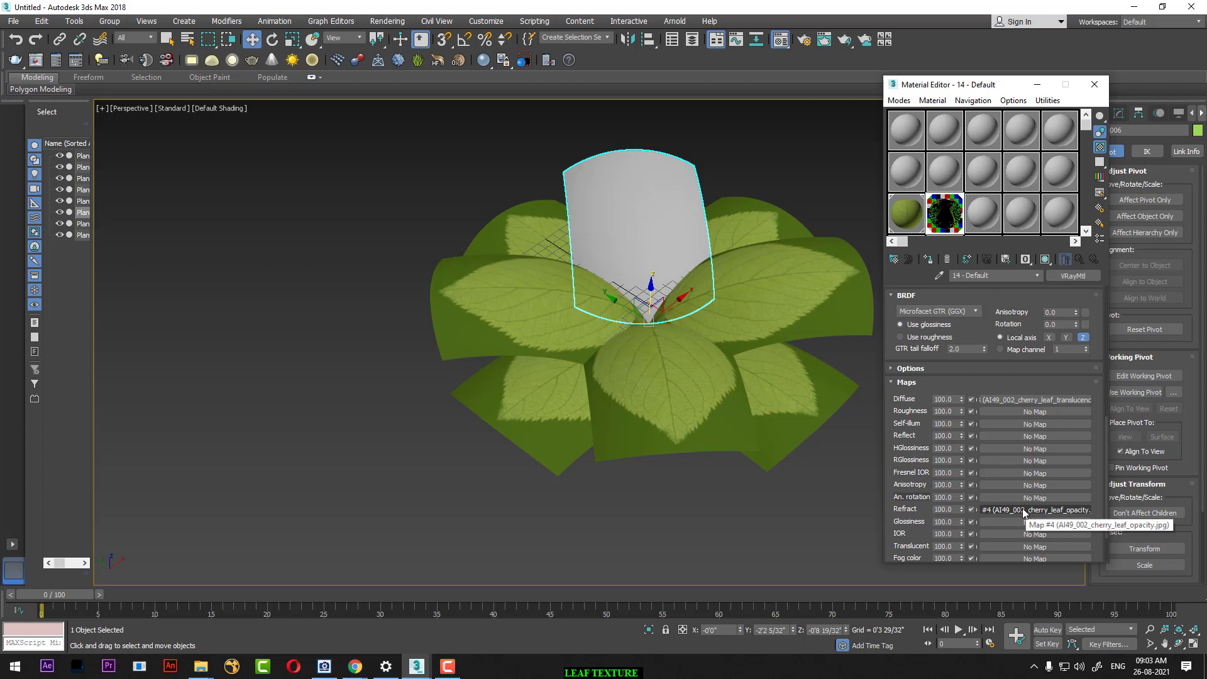
drag(1022, 441, 1022, 440)
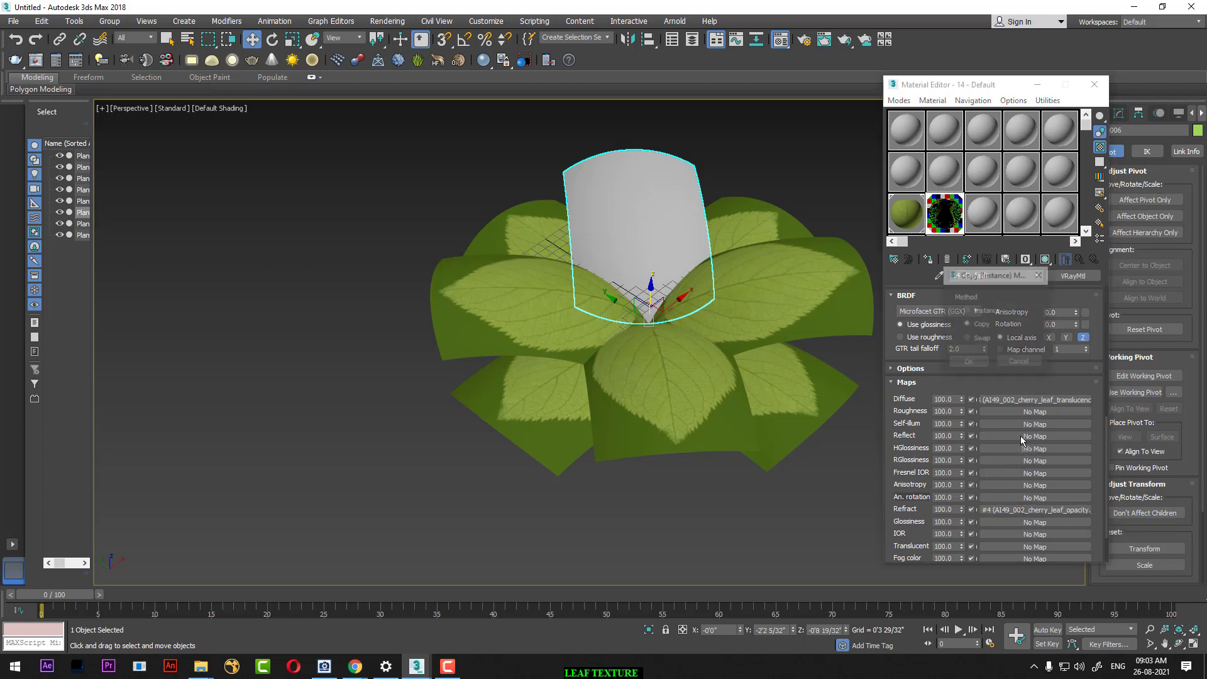
click(969, 363)
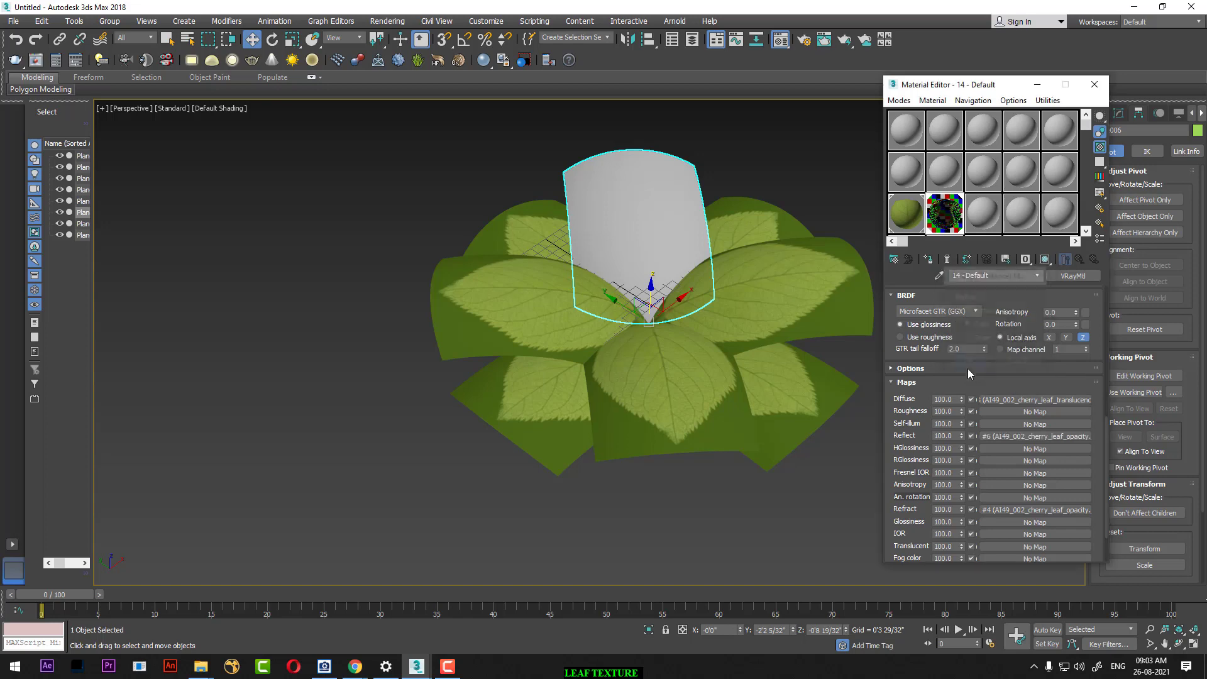
click(1031, 436)
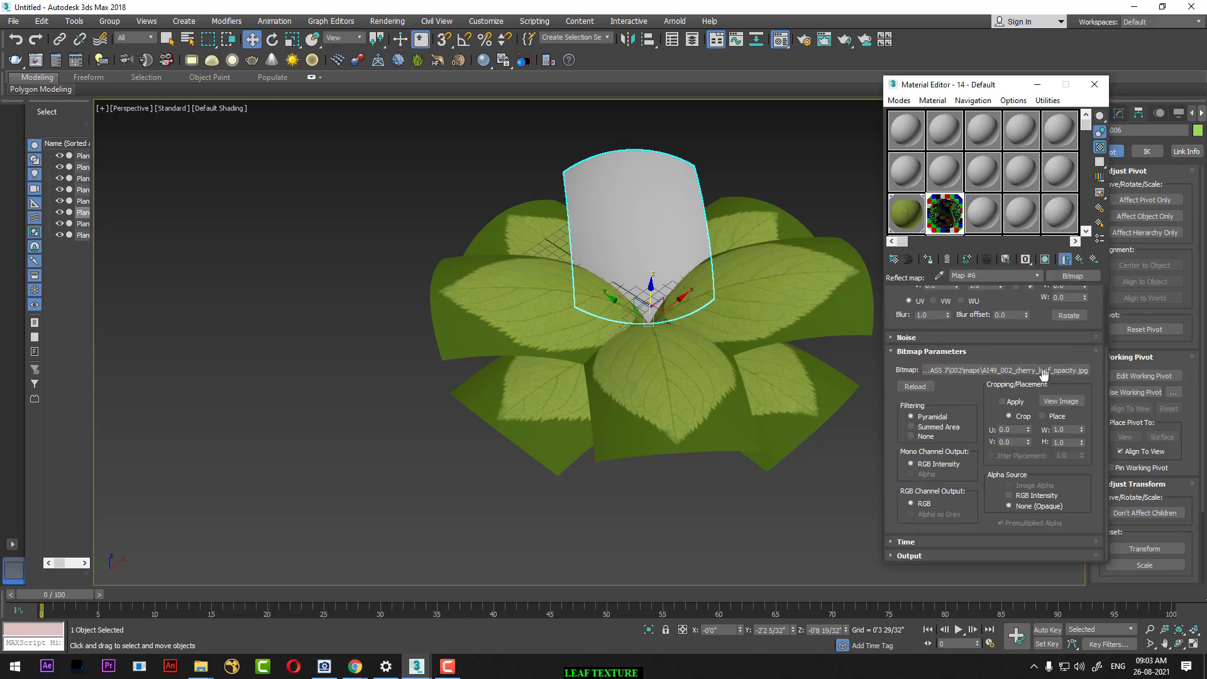
click(981, 370)
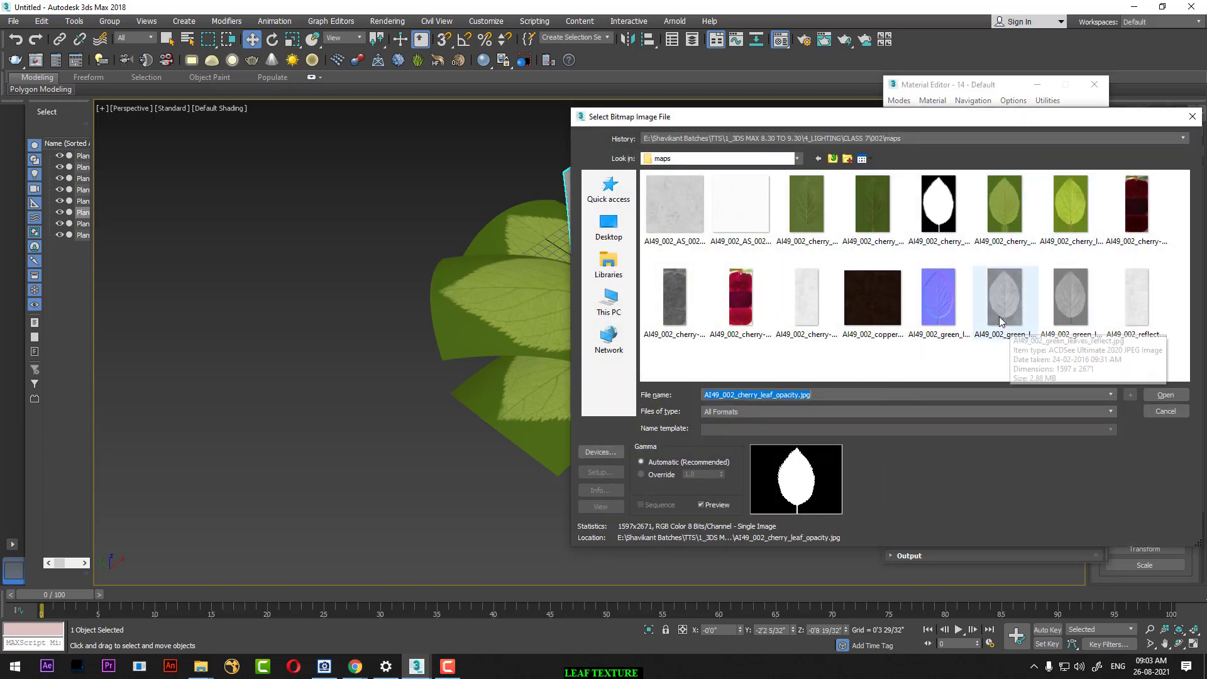
click(1000, 311)
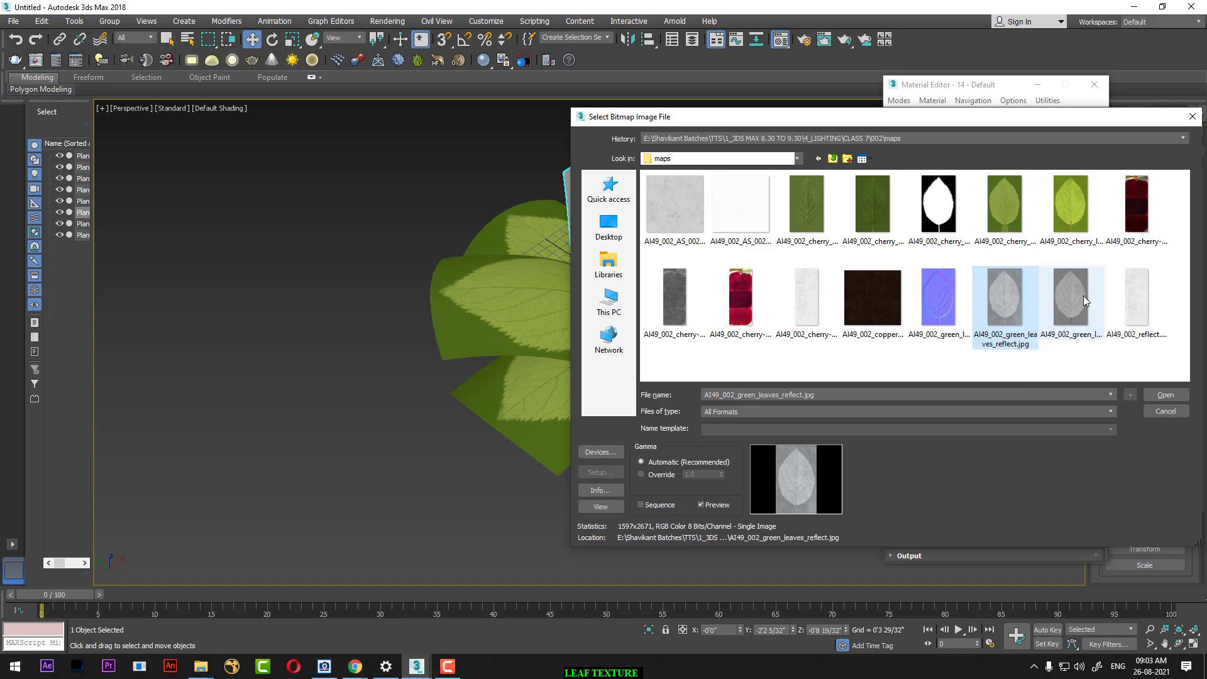
double_click(1011, 300)
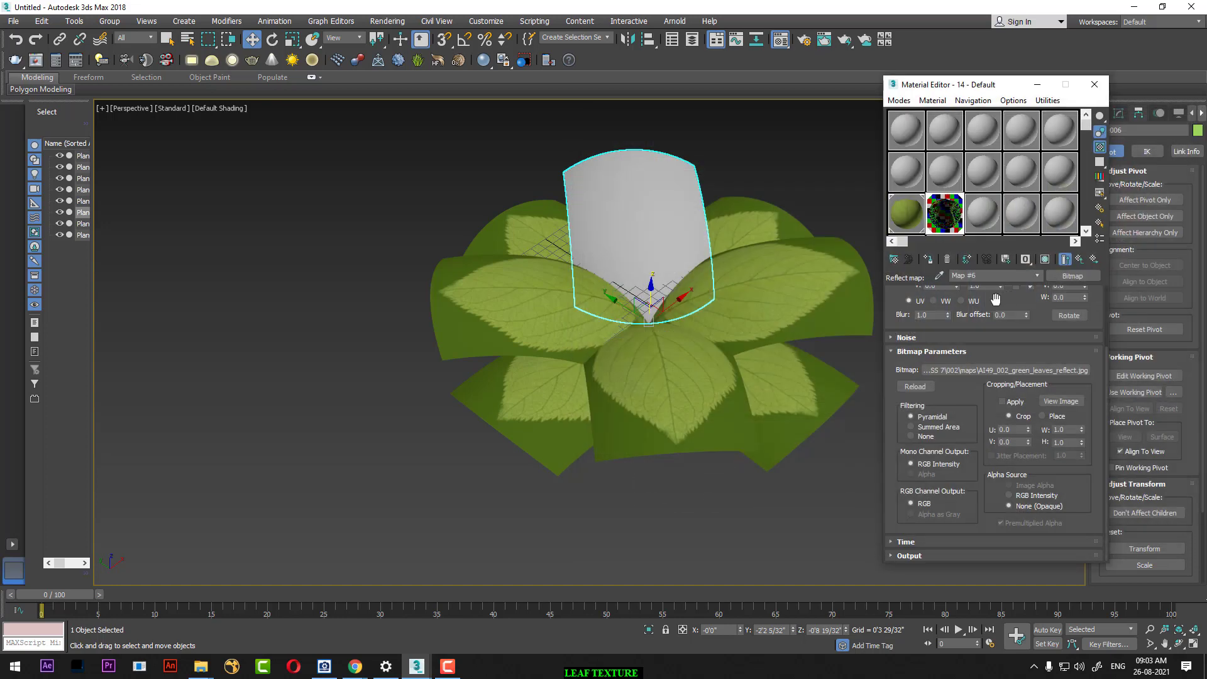
double_click(950, 228)
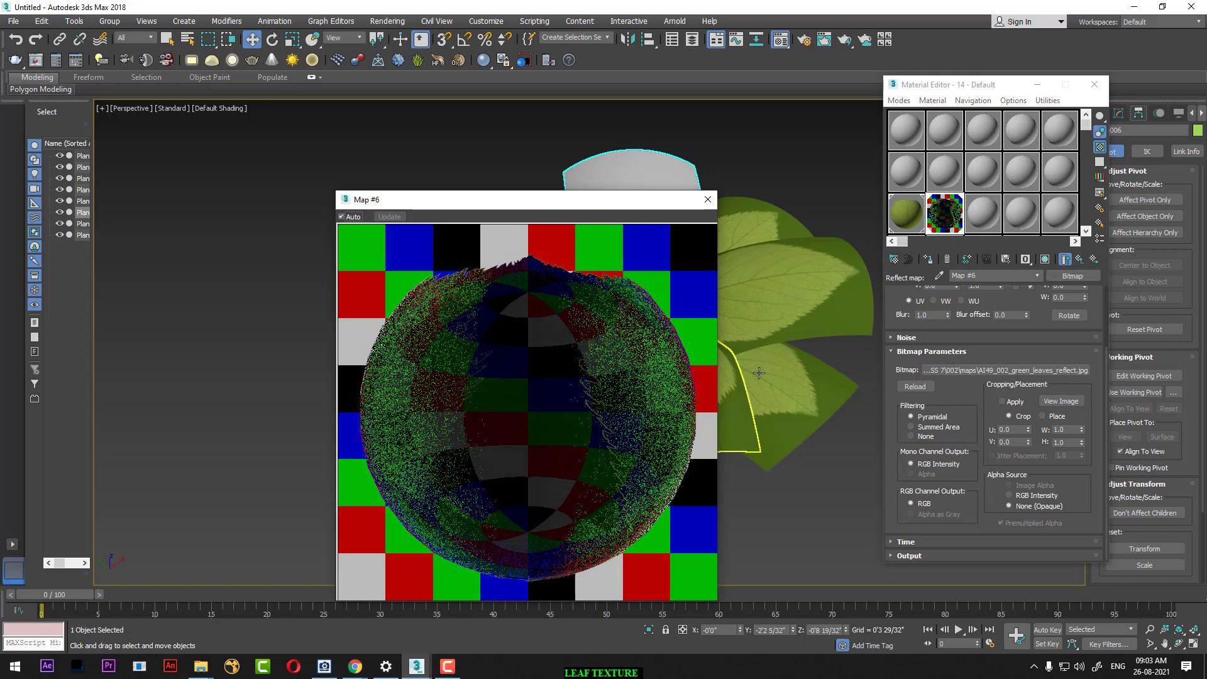
click(1080, 260)
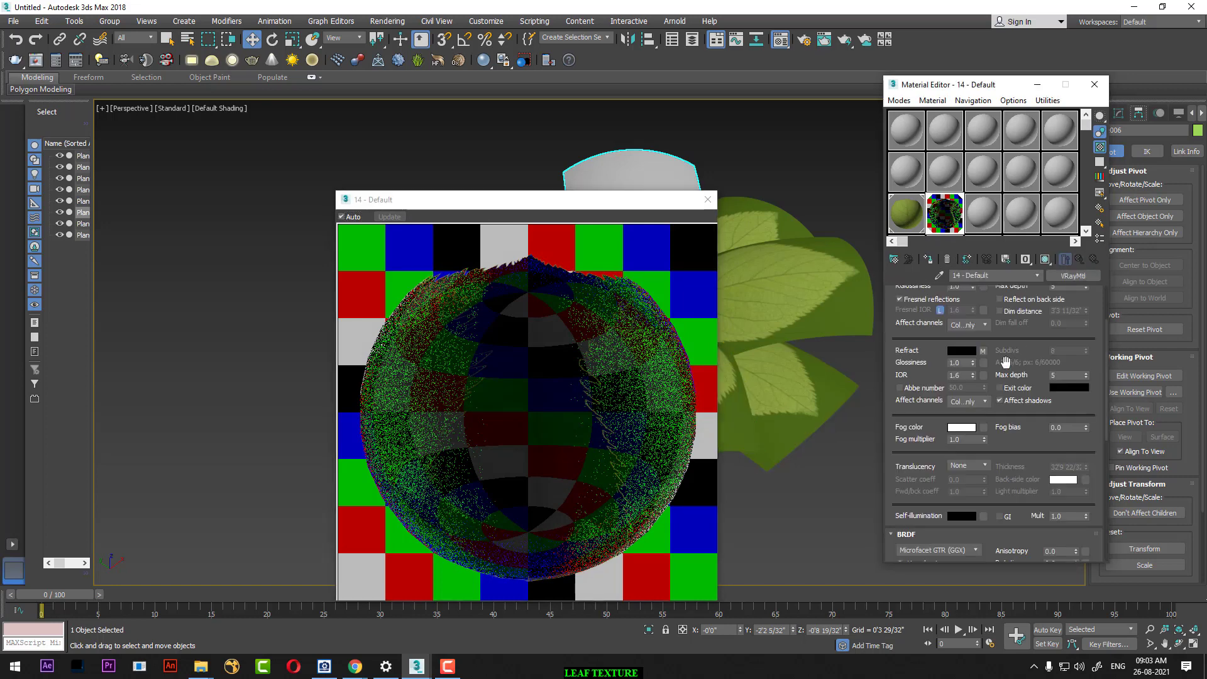
scroll(983, 420, up, 3)
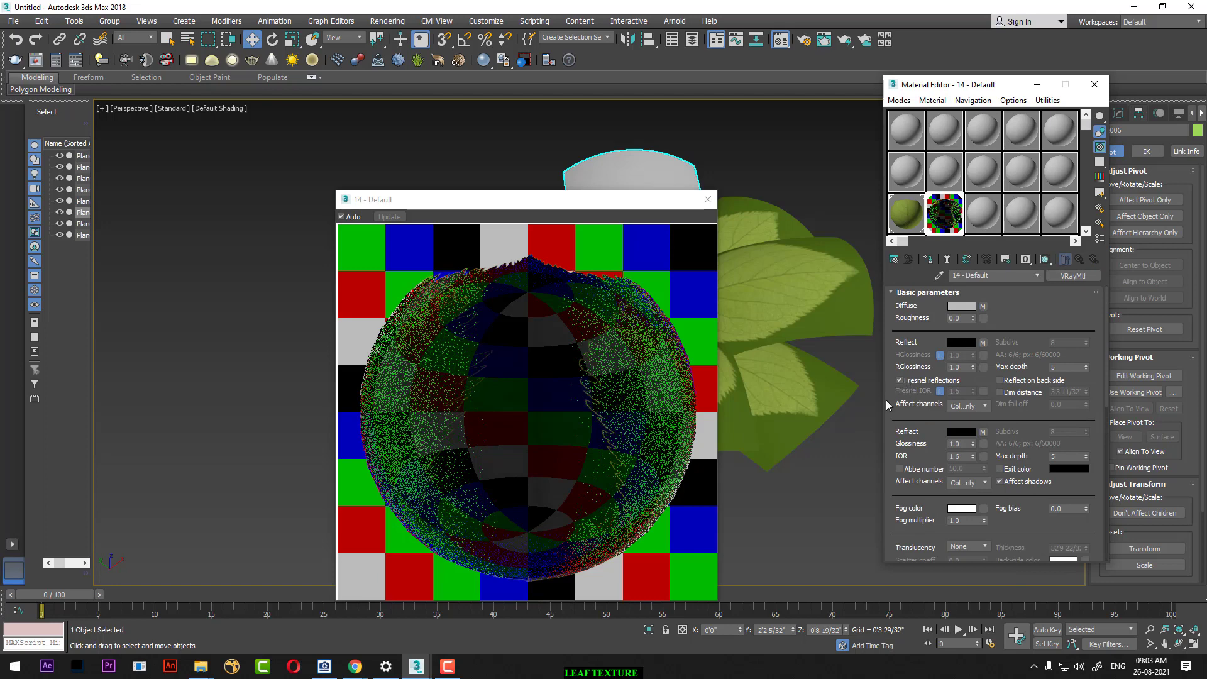
mouse_move(417, 667)
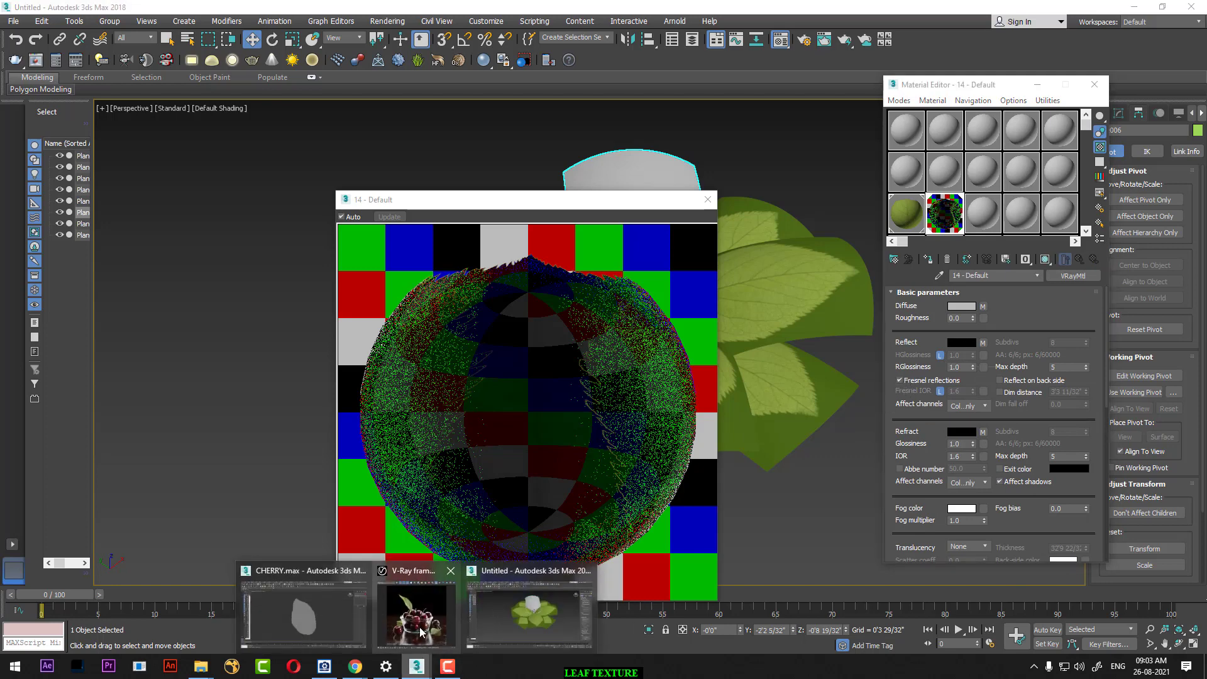
Step: Switch to CHERRY.max and close its render settings and render windows
click(426, 627)
click(562, 196)
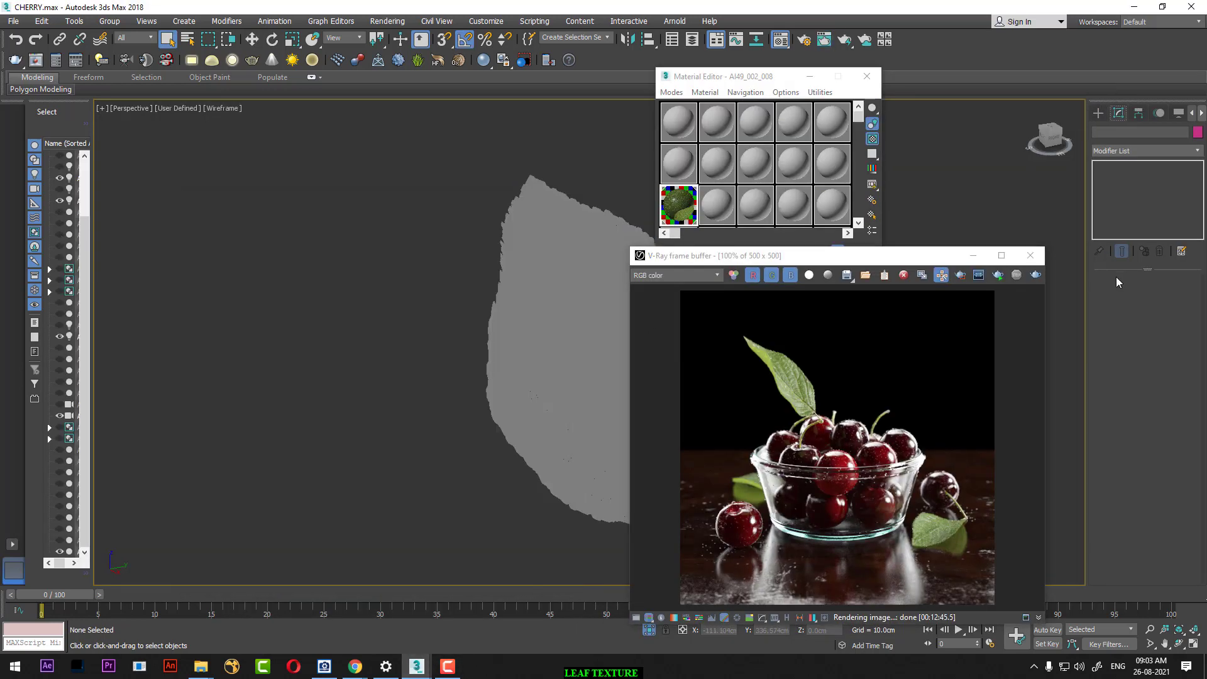
click(1029, 256)
scroll(795, 296, up, 1)
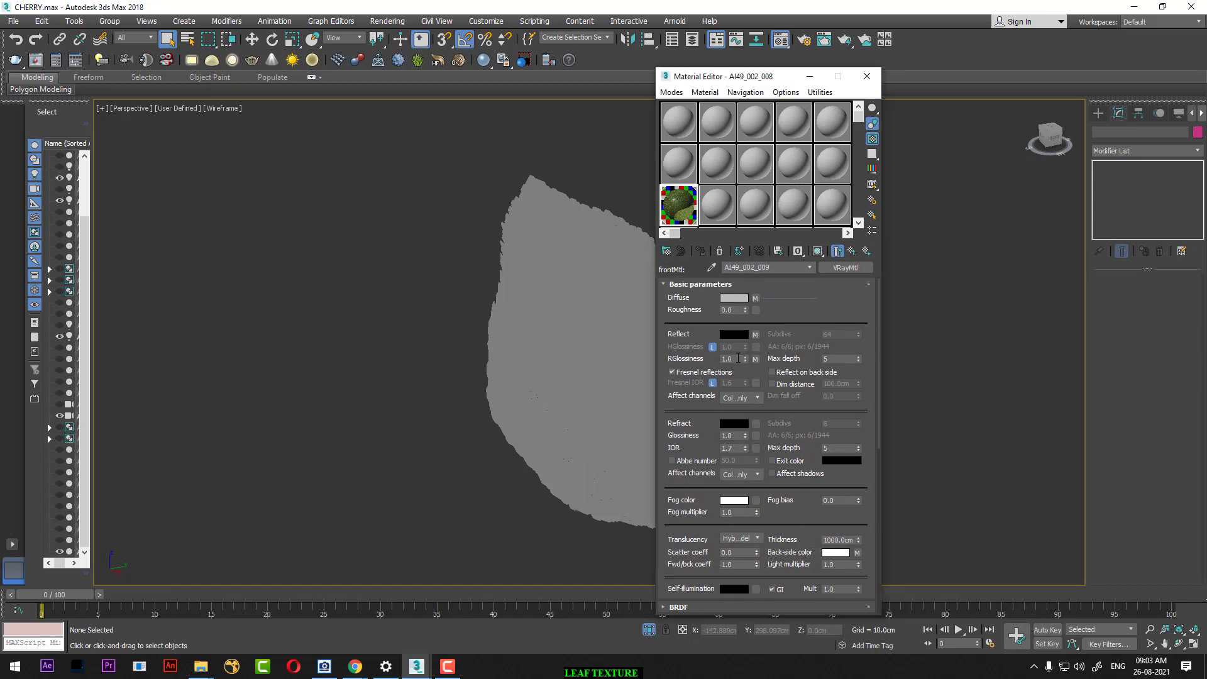
Step: Toggle Fresnel reflections on the leaf VRayMtl while comparing an enlarged material preview
click(696, 375)
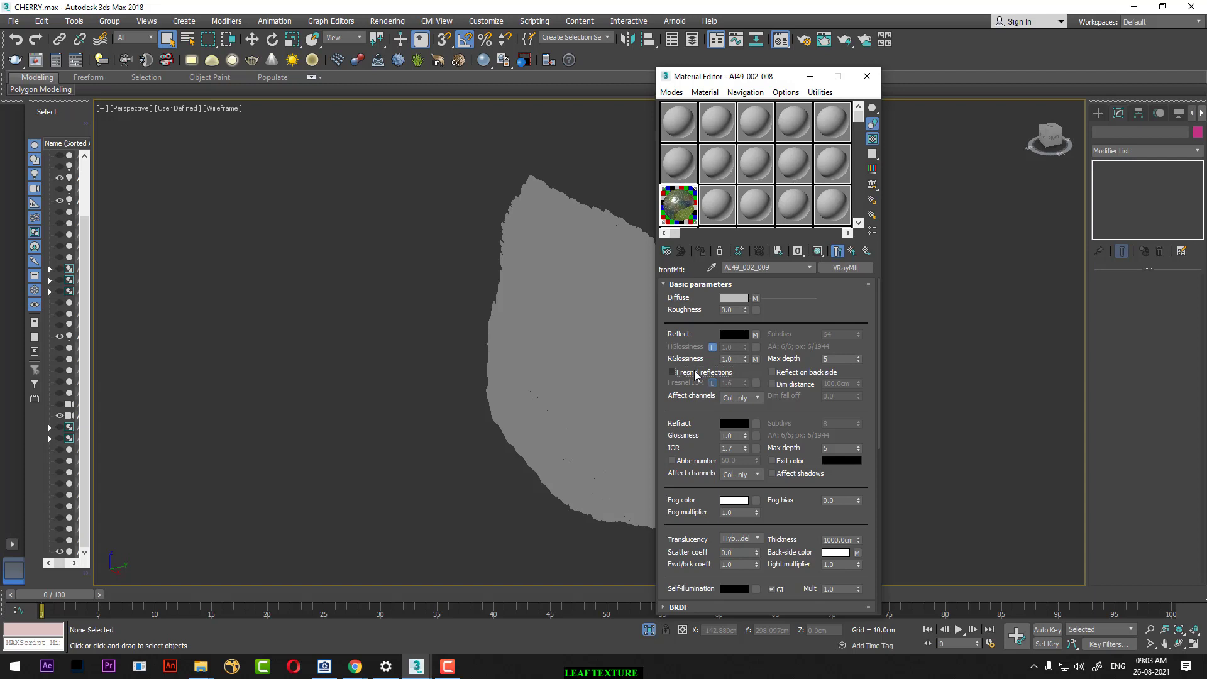
double_click(682, 204)
drag(633, 200, 425, 118)
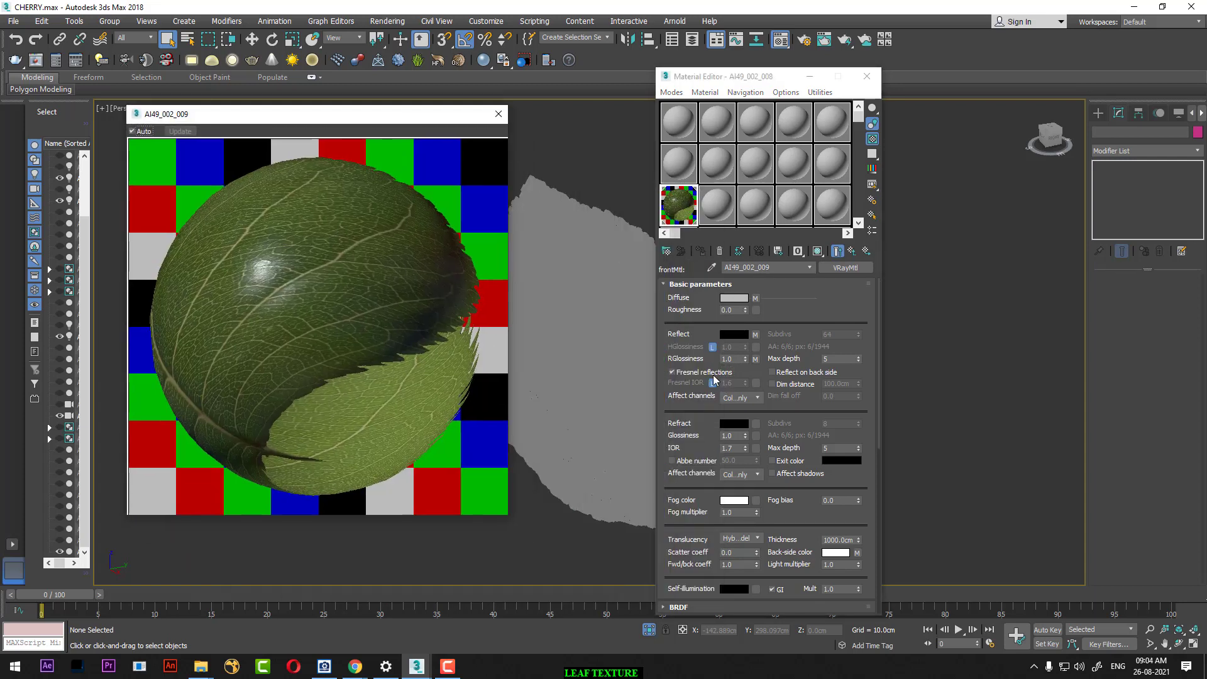
click(700, 374)
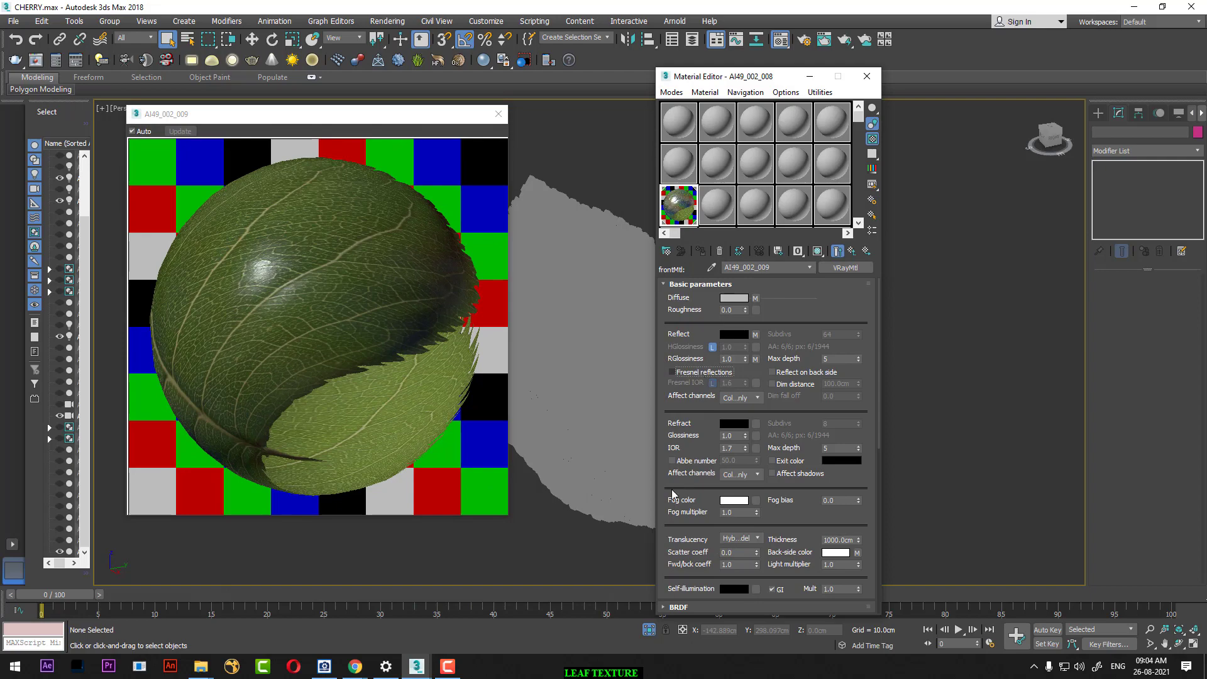
click(705, 372)
click(447, 666)
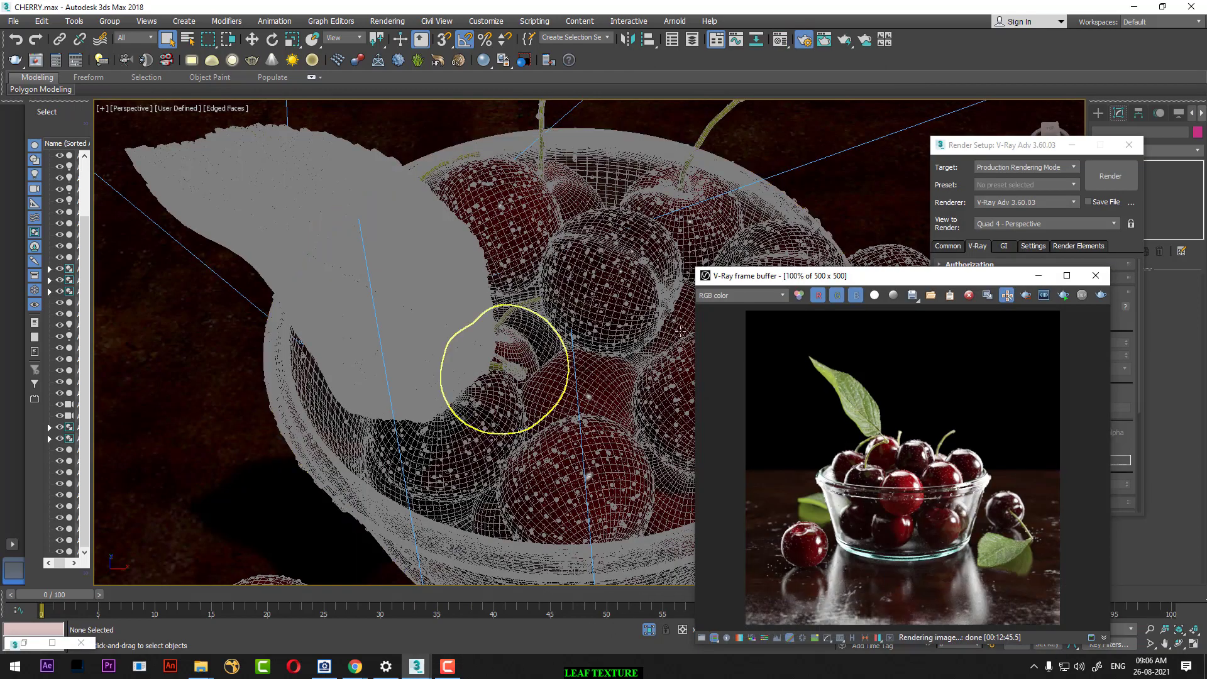
Step: Eyedrop the cherries' material into an empty Material Editor slot
click(660, 312)
key(m)
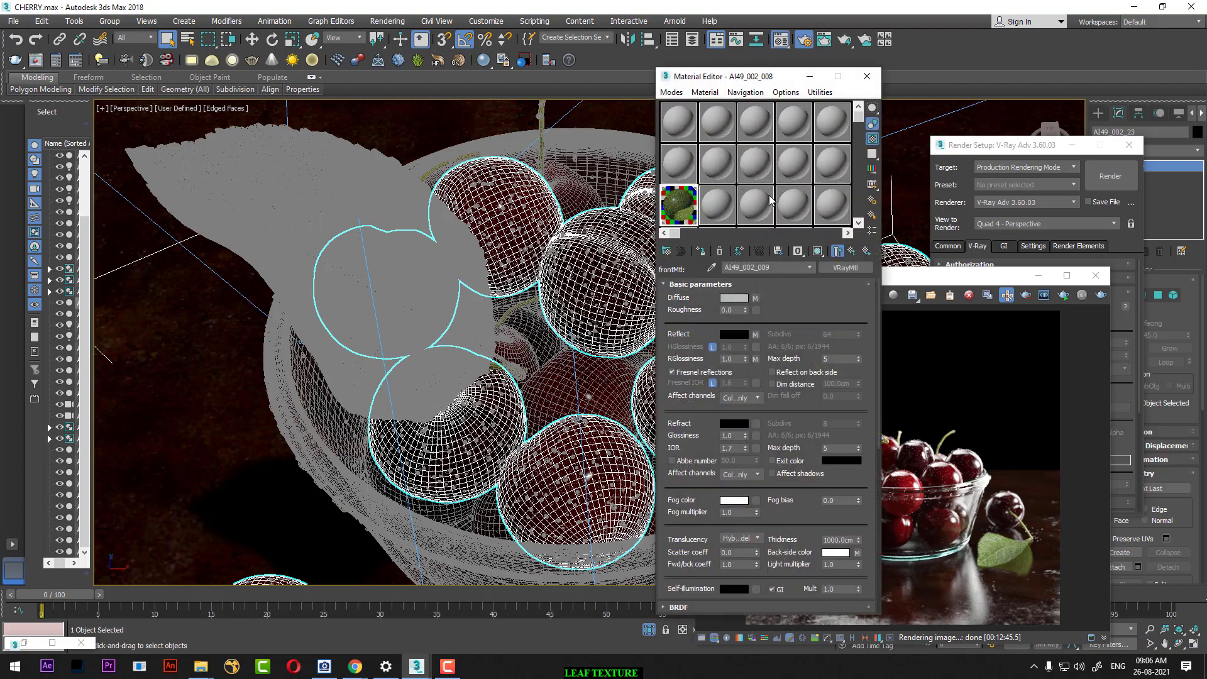
click(725, 212)
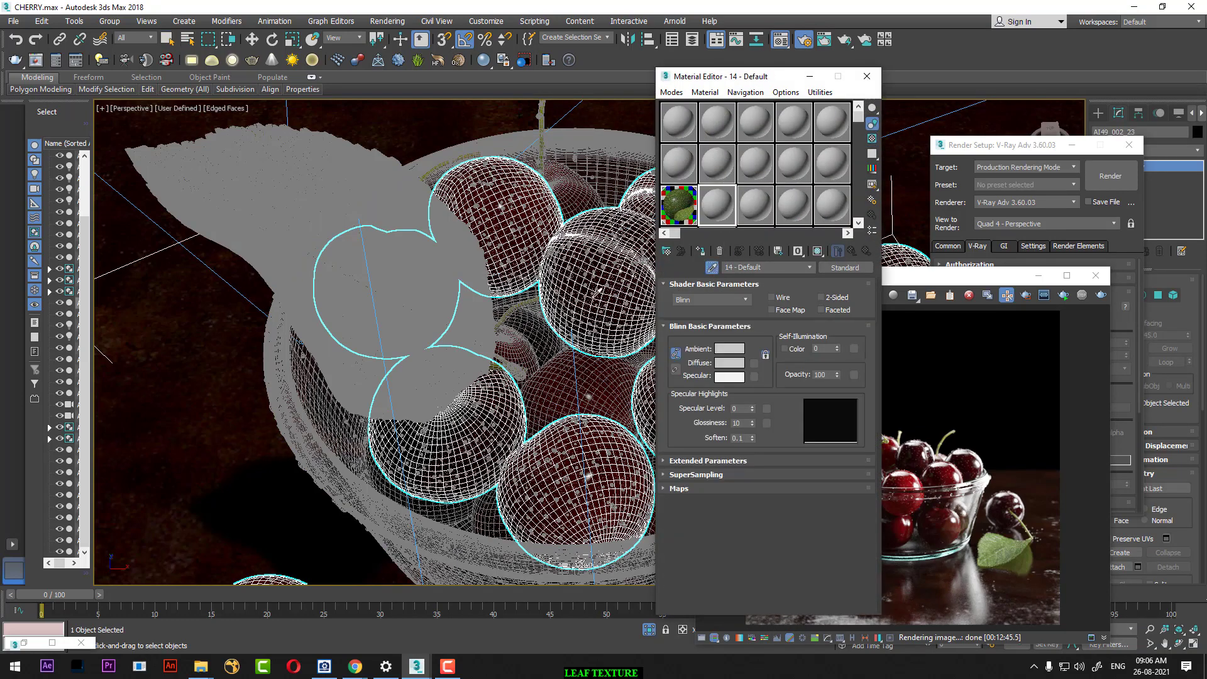
click(387, 282)
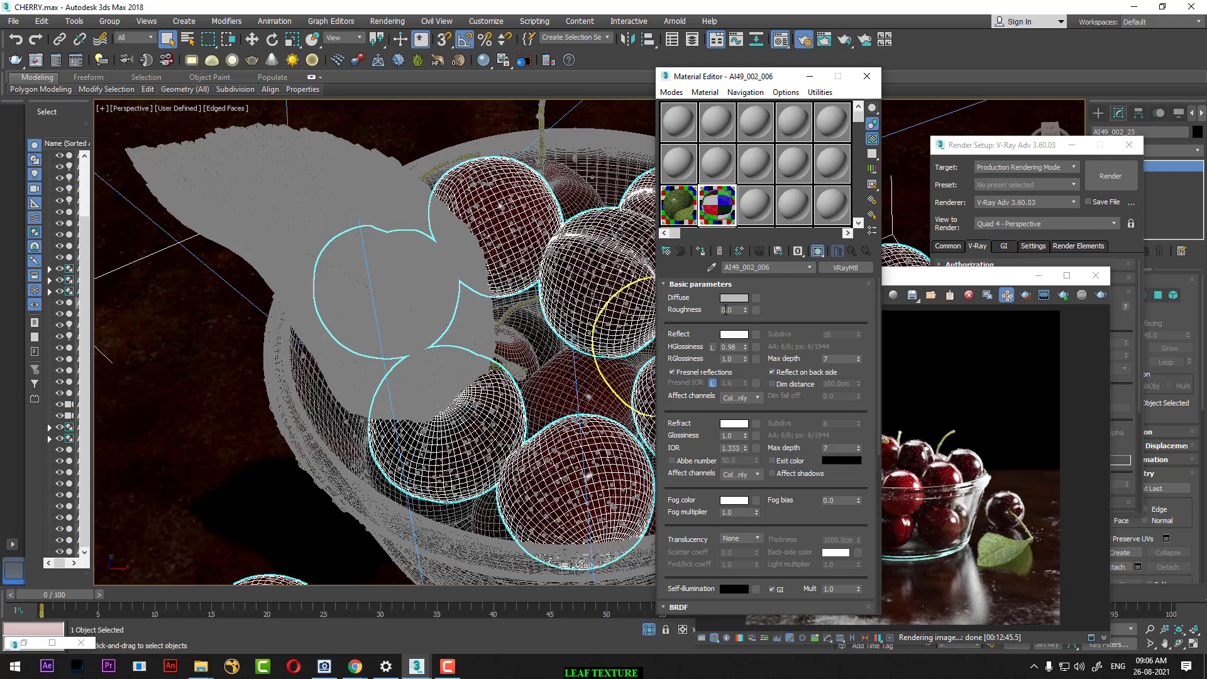
Step: Inspect the cherry VRayMtl's diffuse, reflect and refract colours without changing them
click(733, 298)
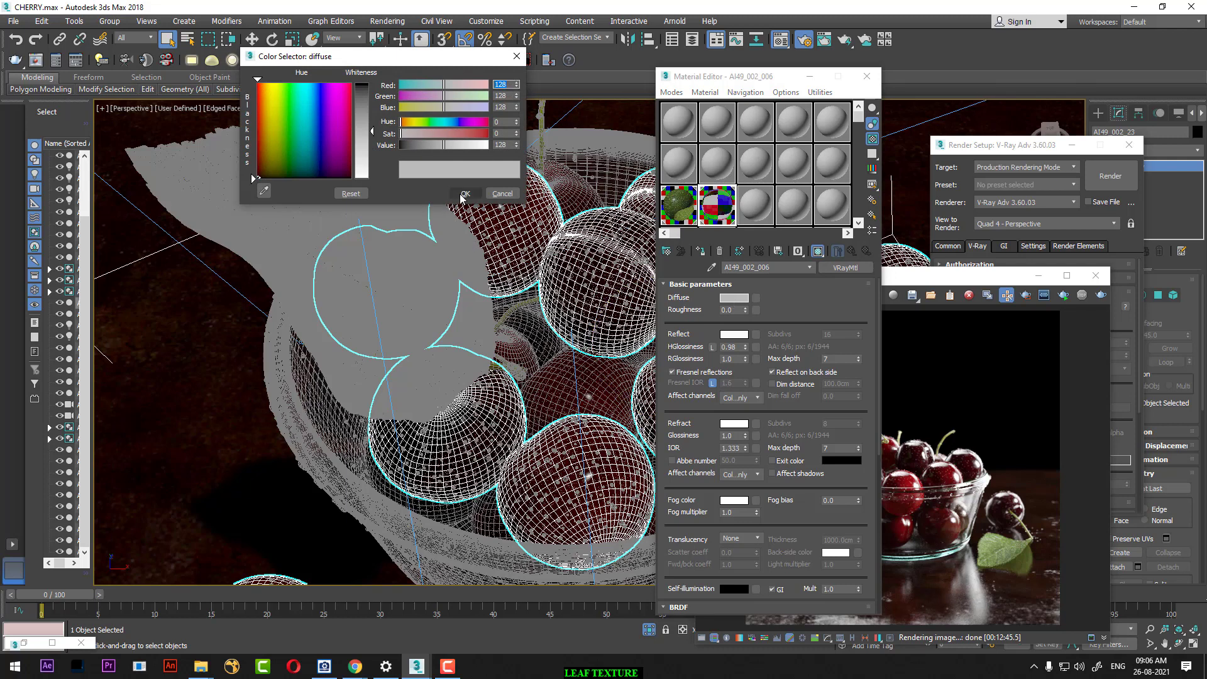
click(462, 197)
click(736, 335)
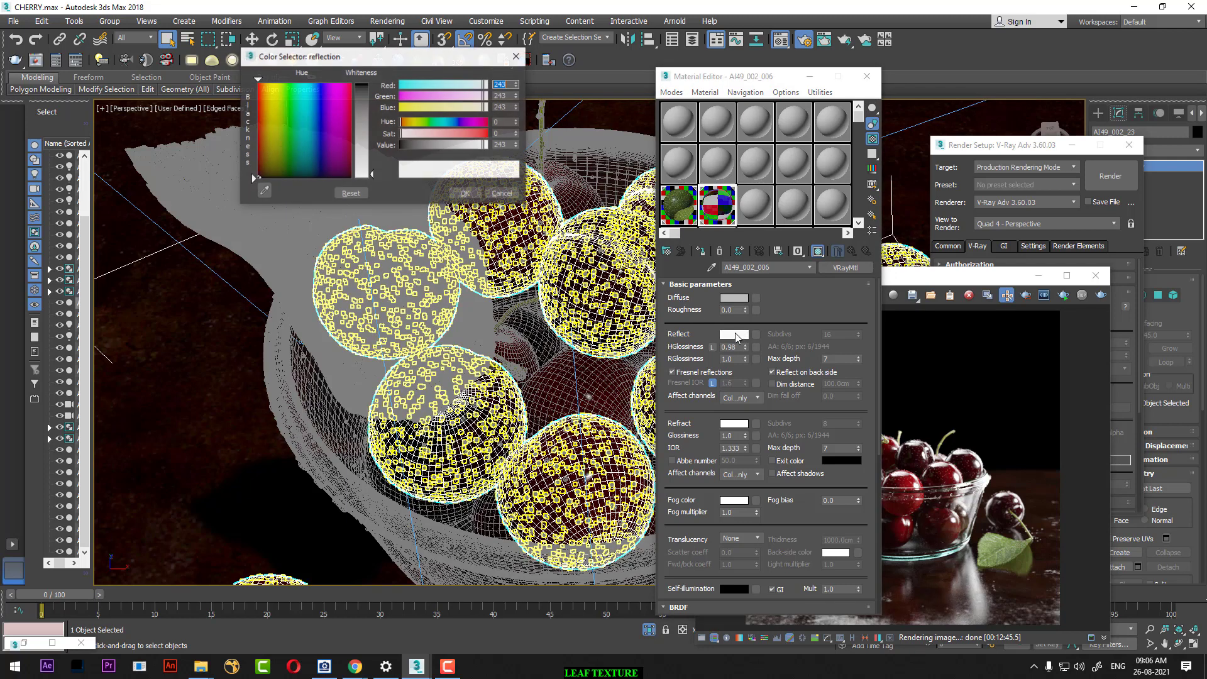
click(464, 194)
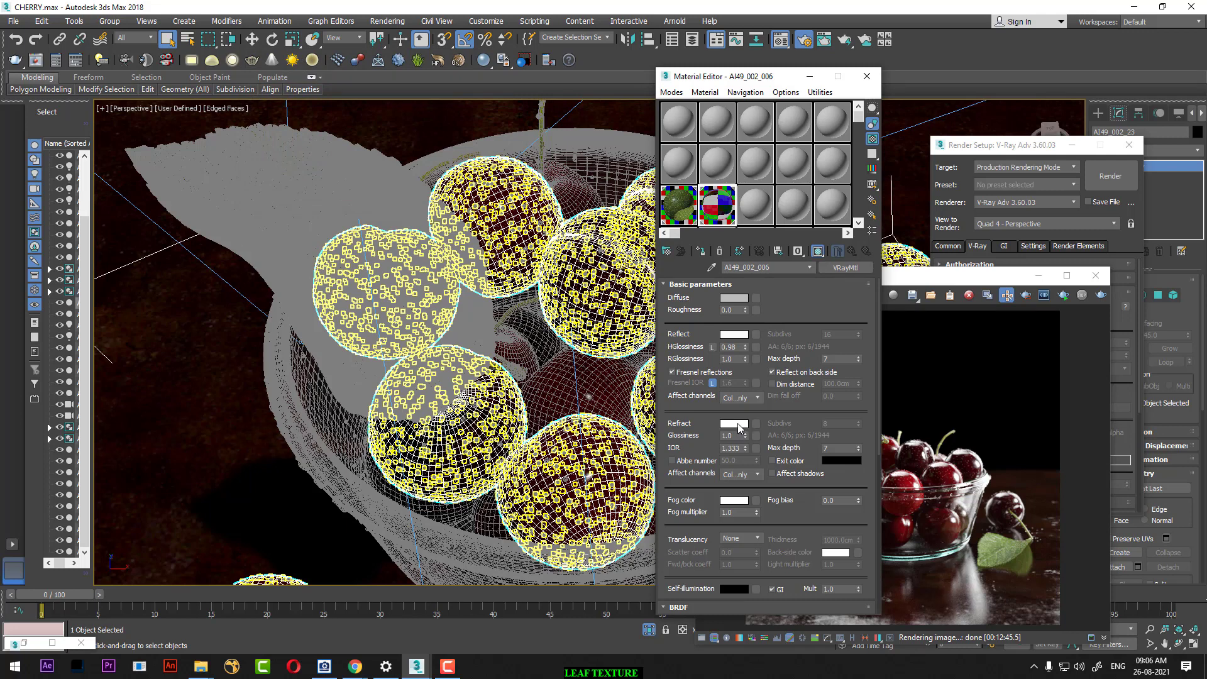
click(734, 424)
click(466, 194)
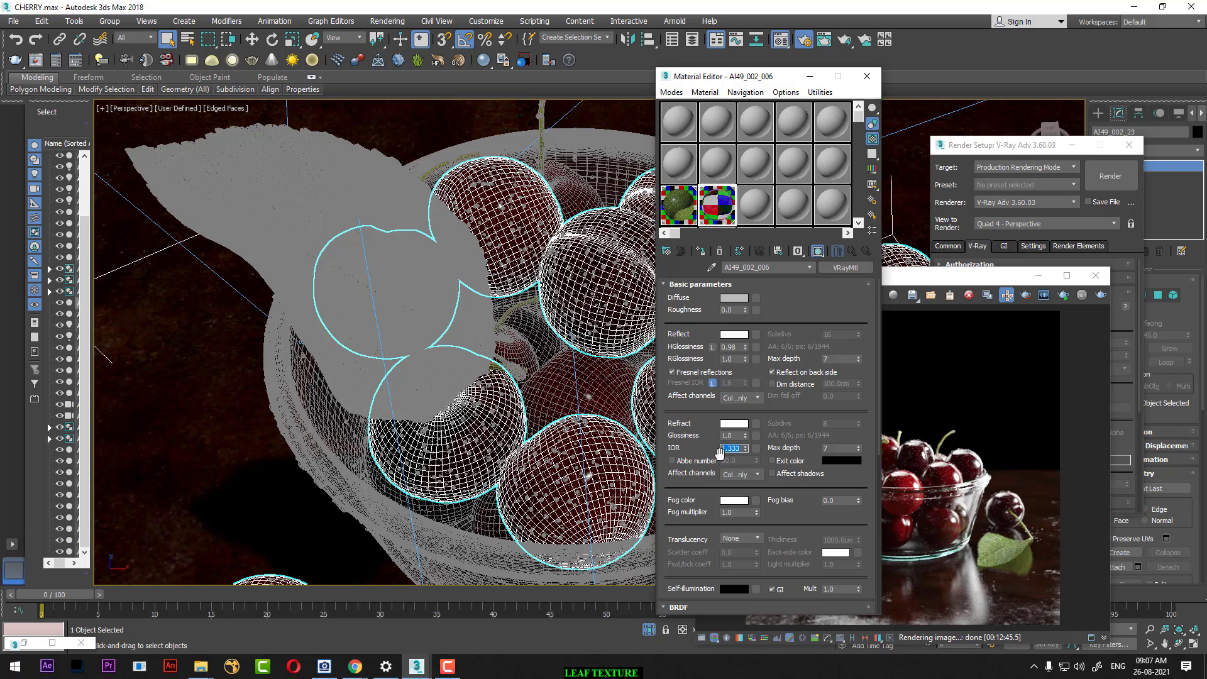
Step: Eyedrop the bowl's glass material AI49_002_000 into a new slot, toggle Fresnel, and bring the cherry render forward
click(755, 204)
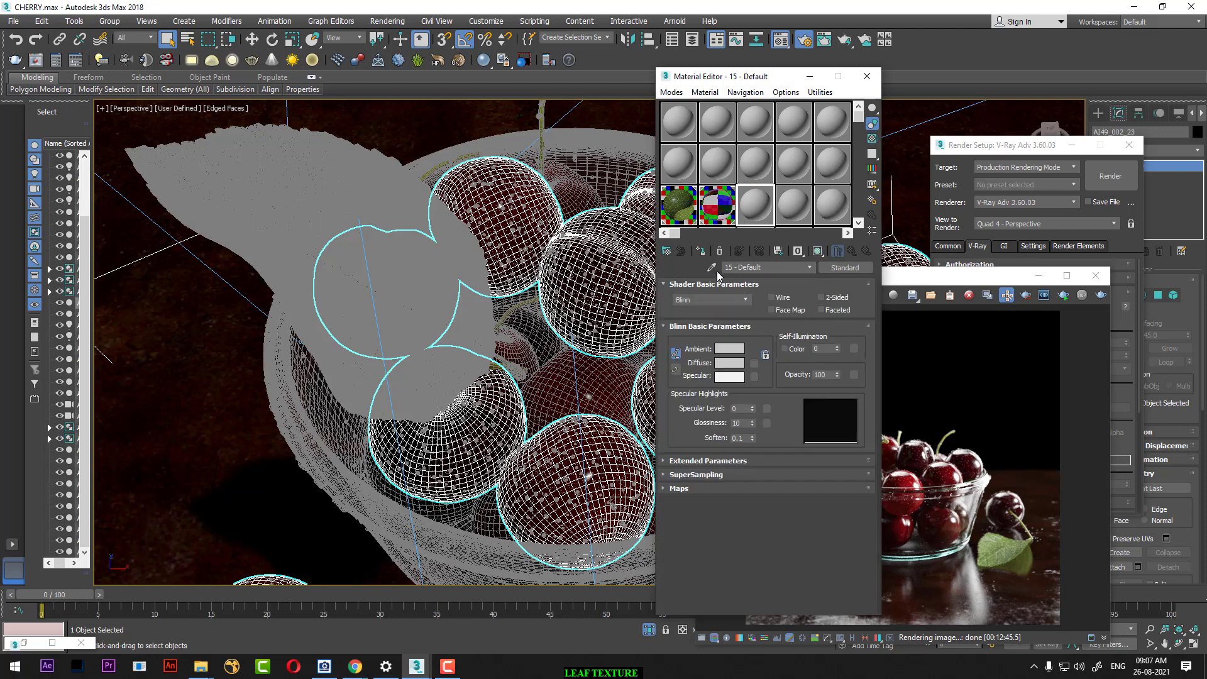
click(713, 268)
click(329, 463)
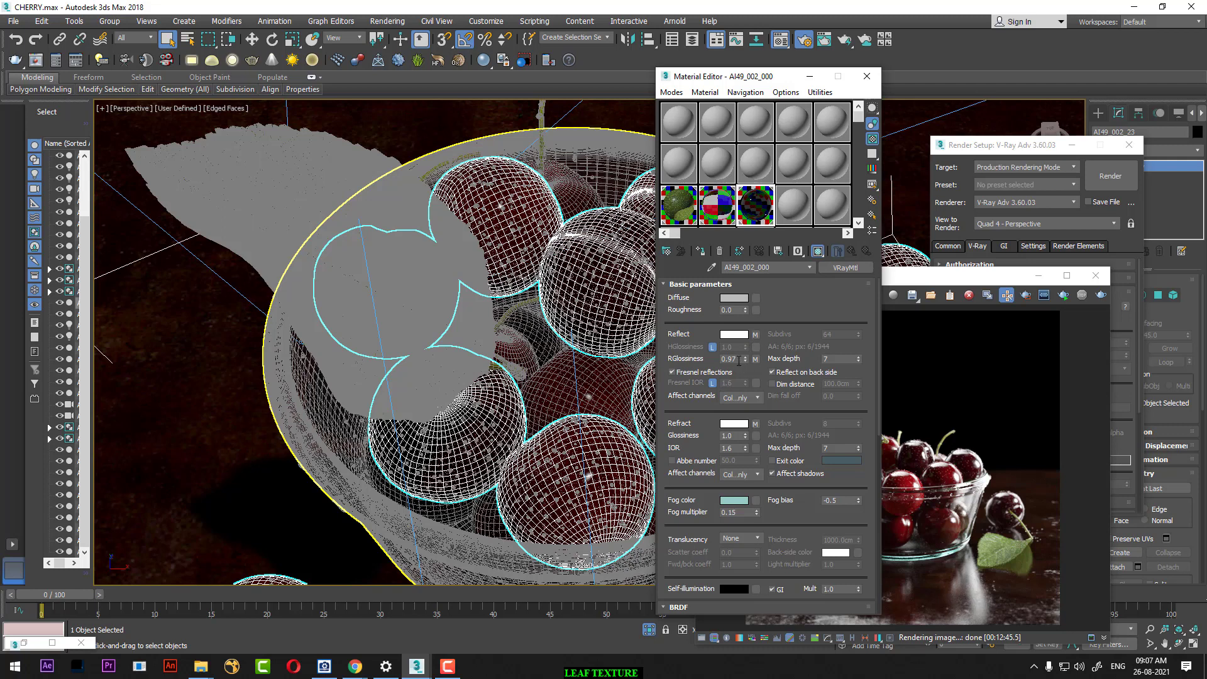
click(703, 374)
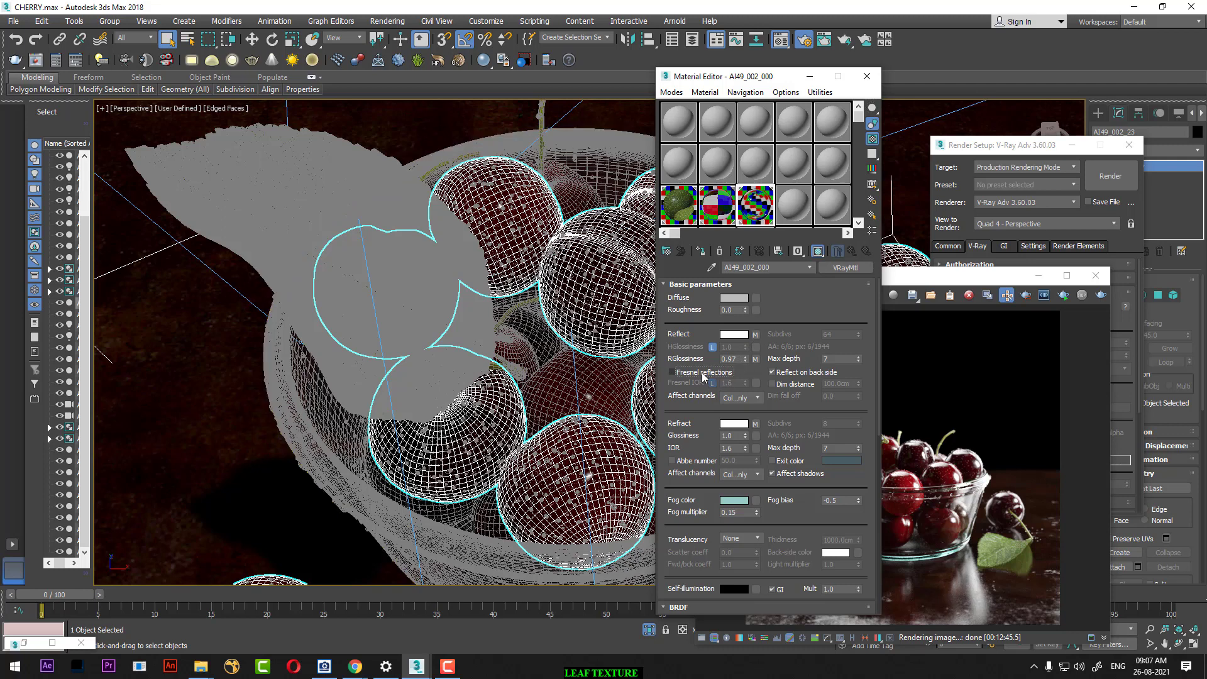
click(703, 374)
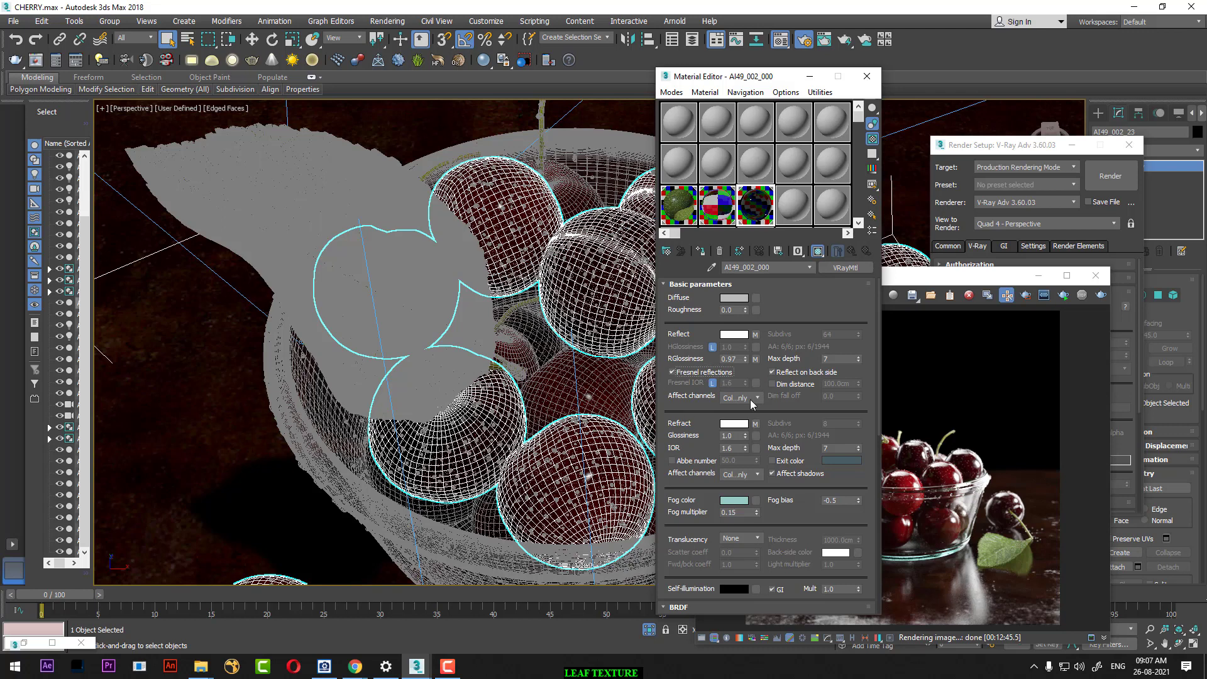
double_click(968, 281)
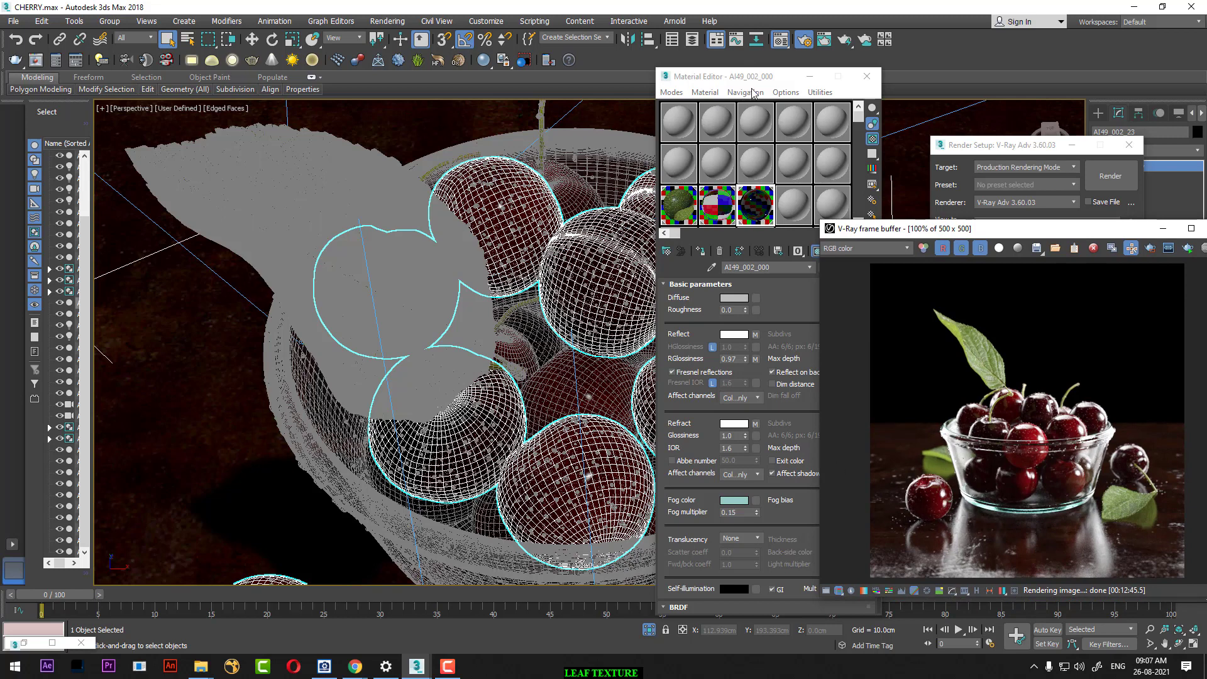
drag(730, 78, 624, 79)
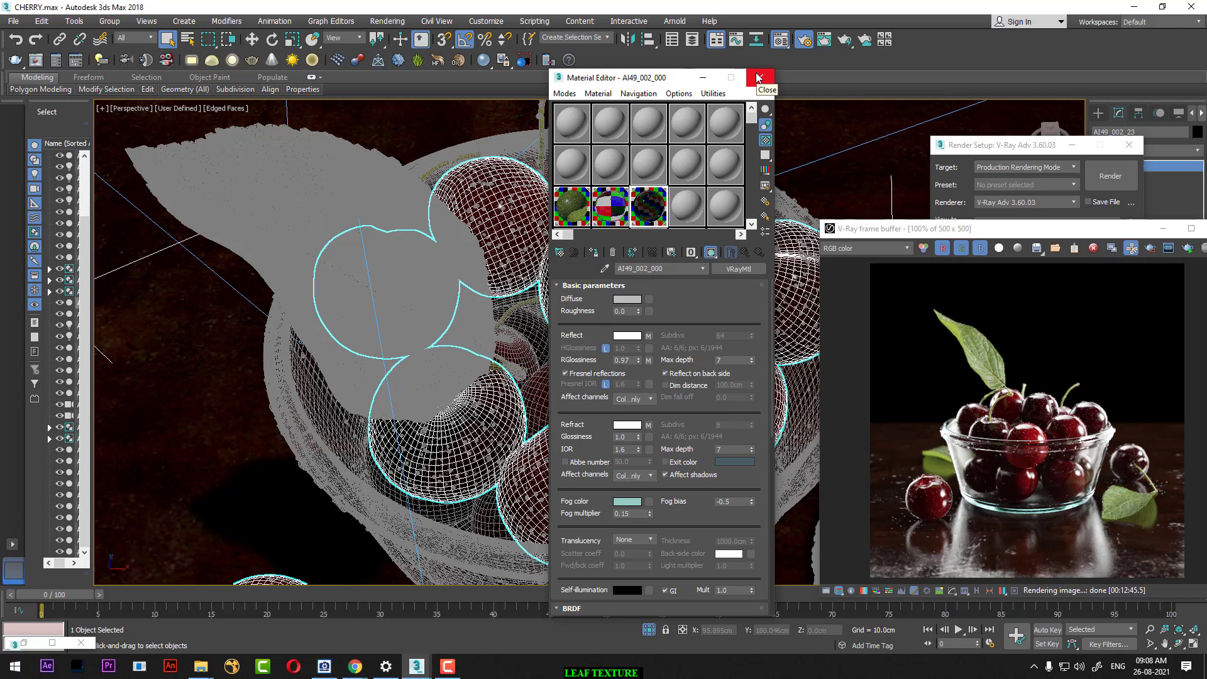
Step: View the glass material's reflect map image full size, then return to its main parameters
click(648, 335)
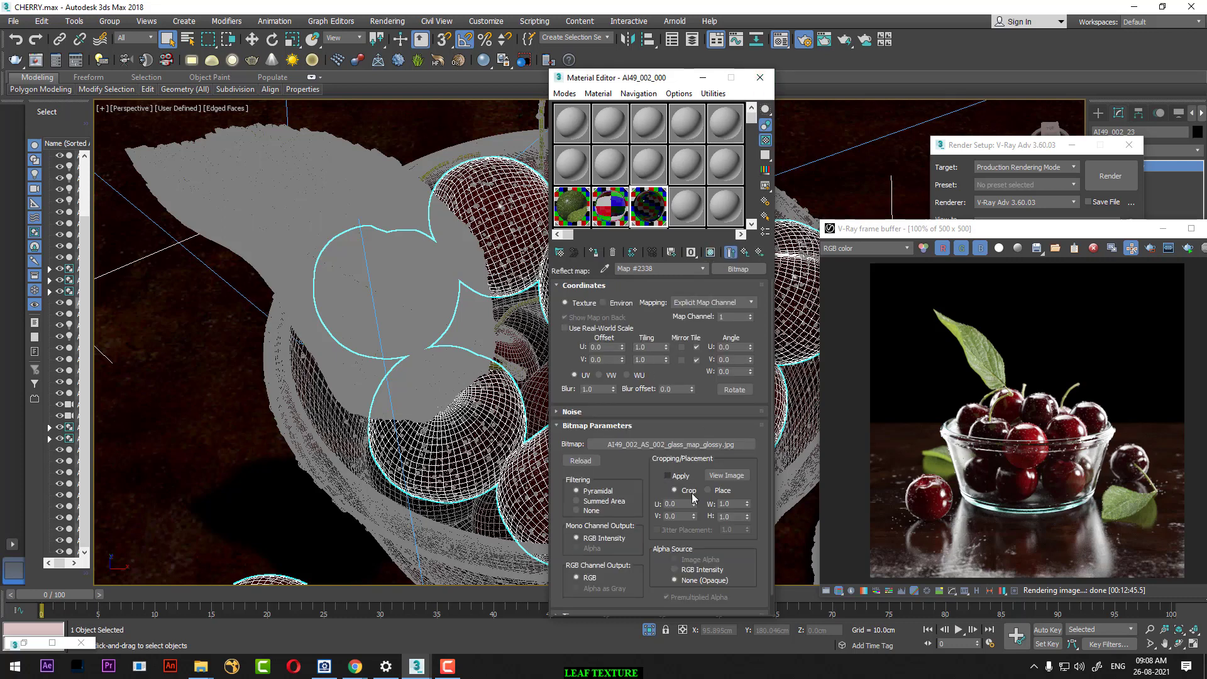
click(726, 475)
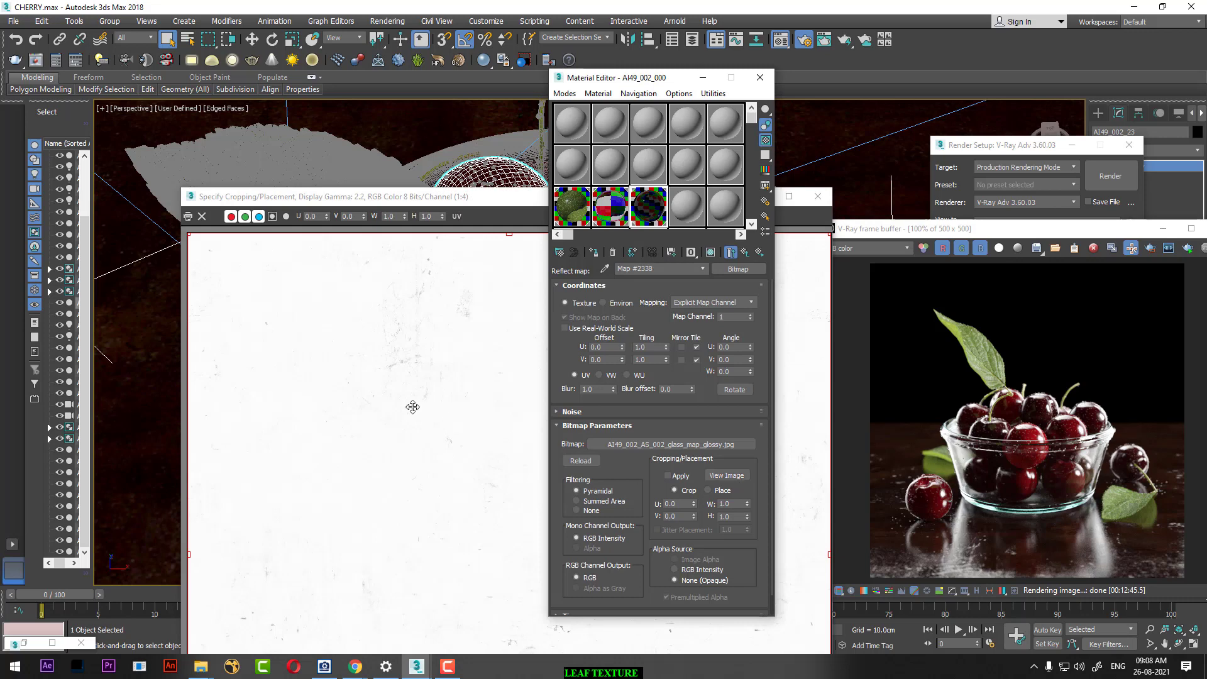
click(413, 407)
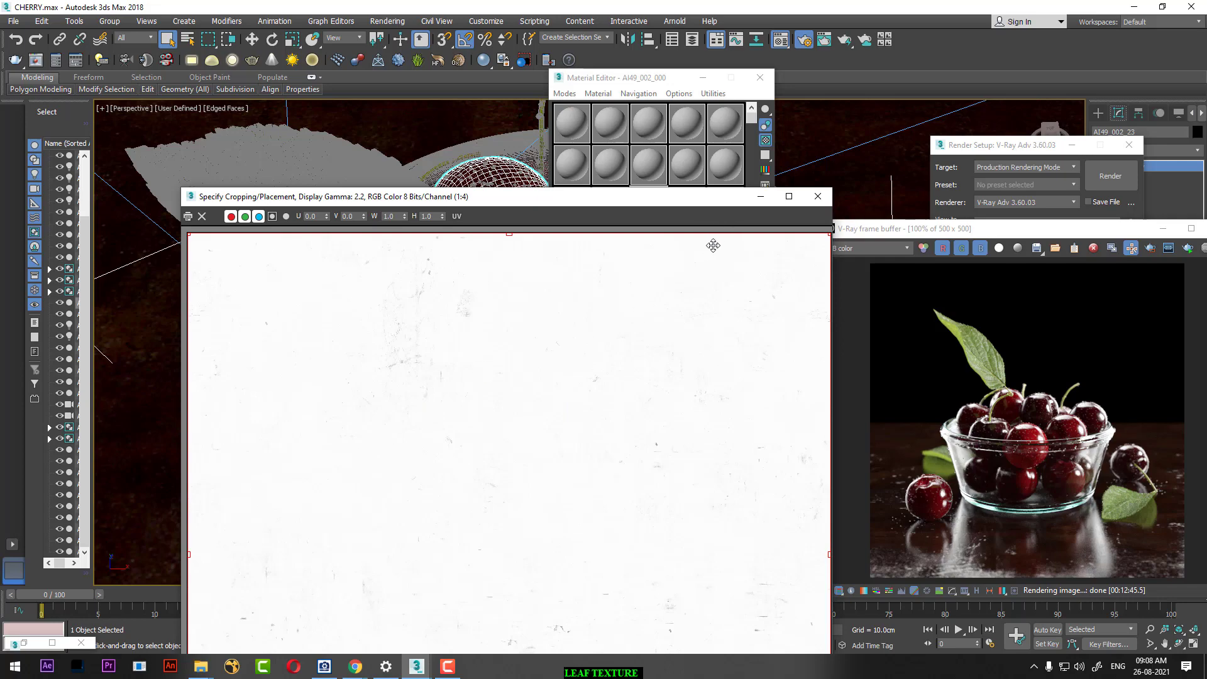
click(817, 197)
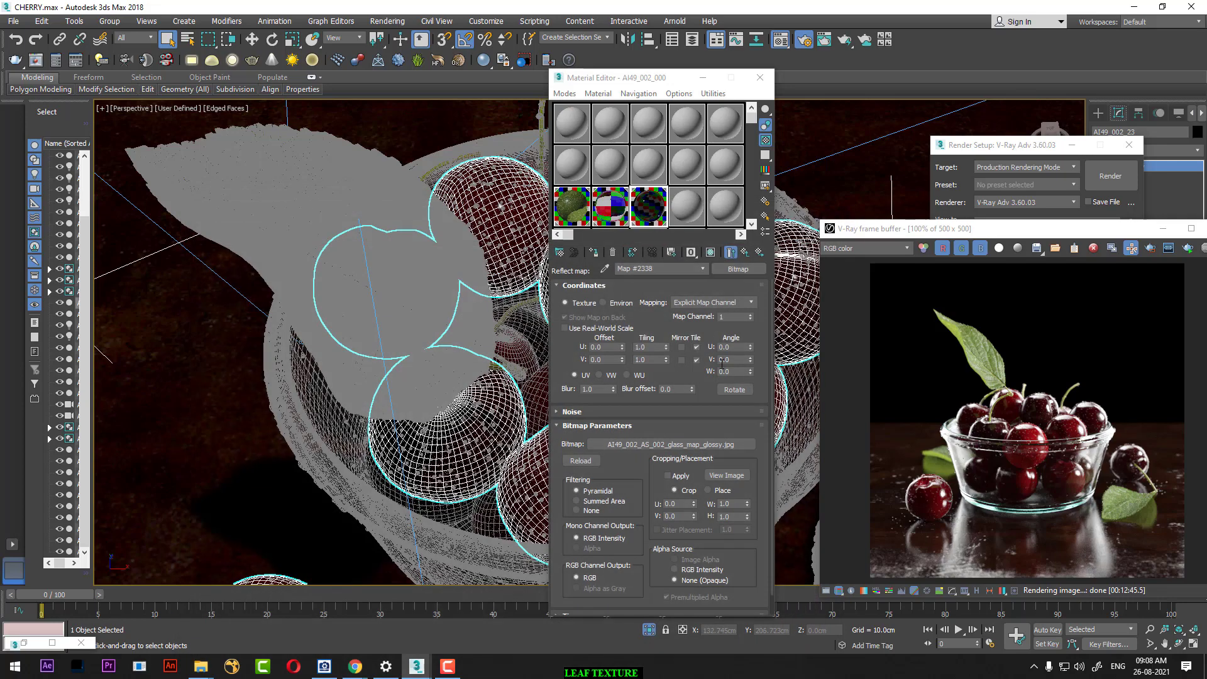
click(744, 253)
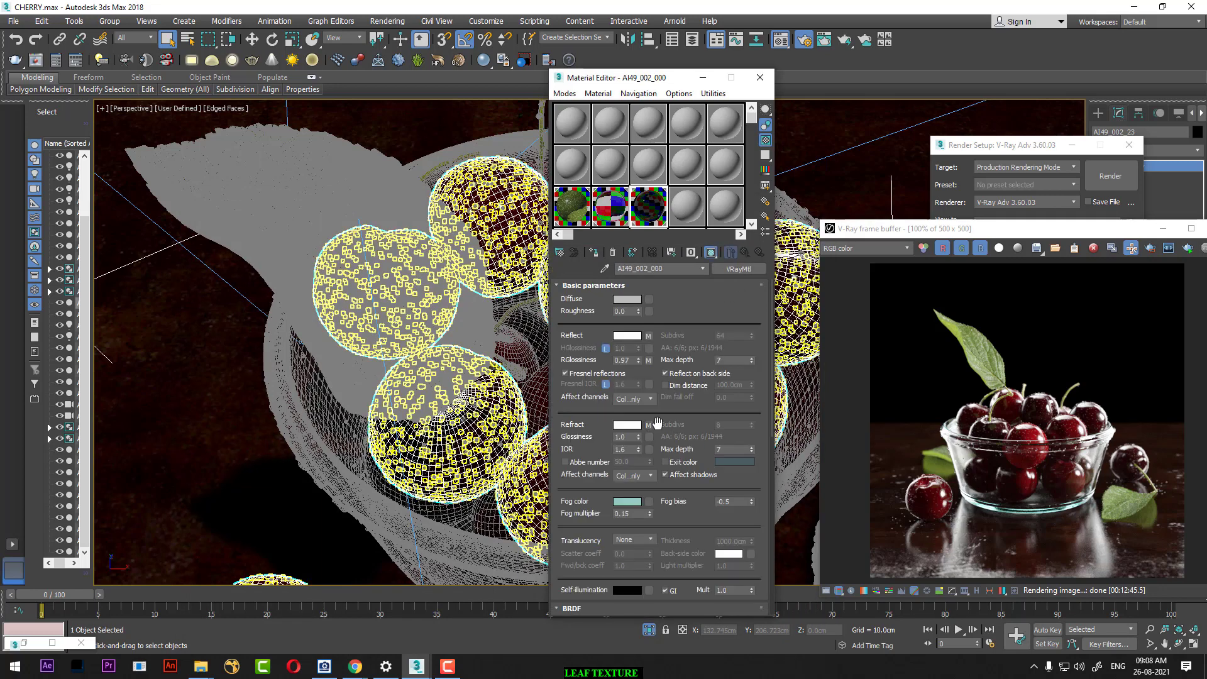
Step: Preview the reflection glossiness image and the AI49_002_AS_002_glass_map.jpg refraction bitmap
click(649, 360)
click(726, 475)
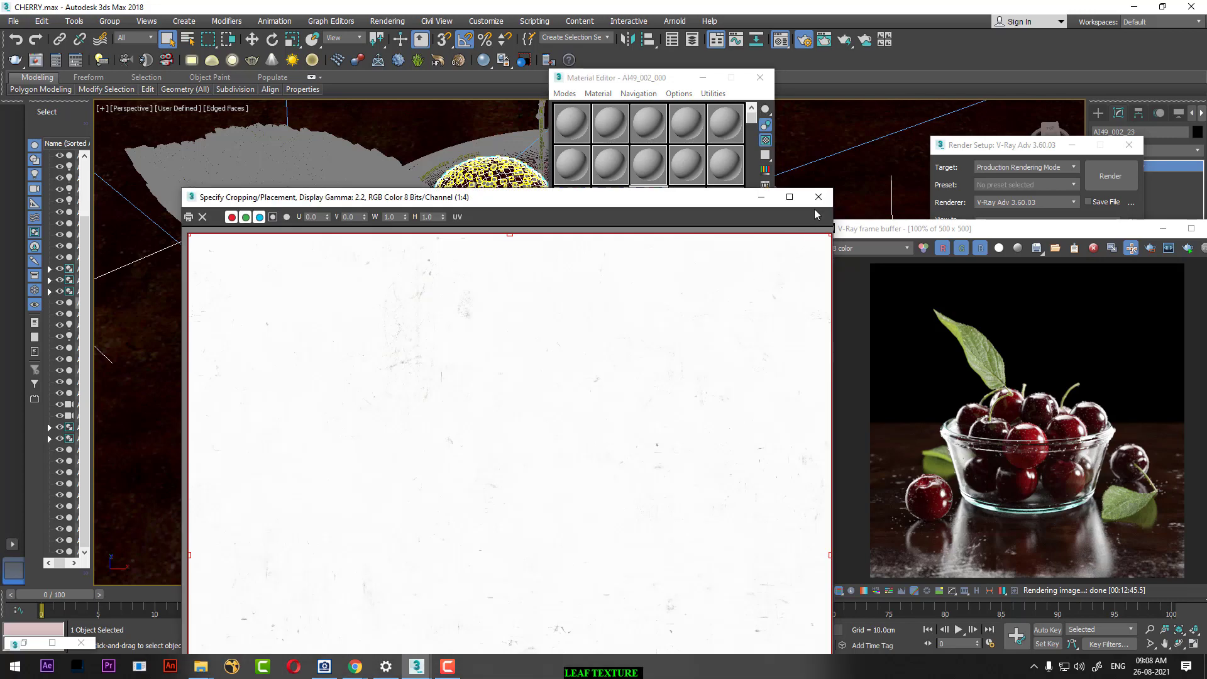
click(818, 197)
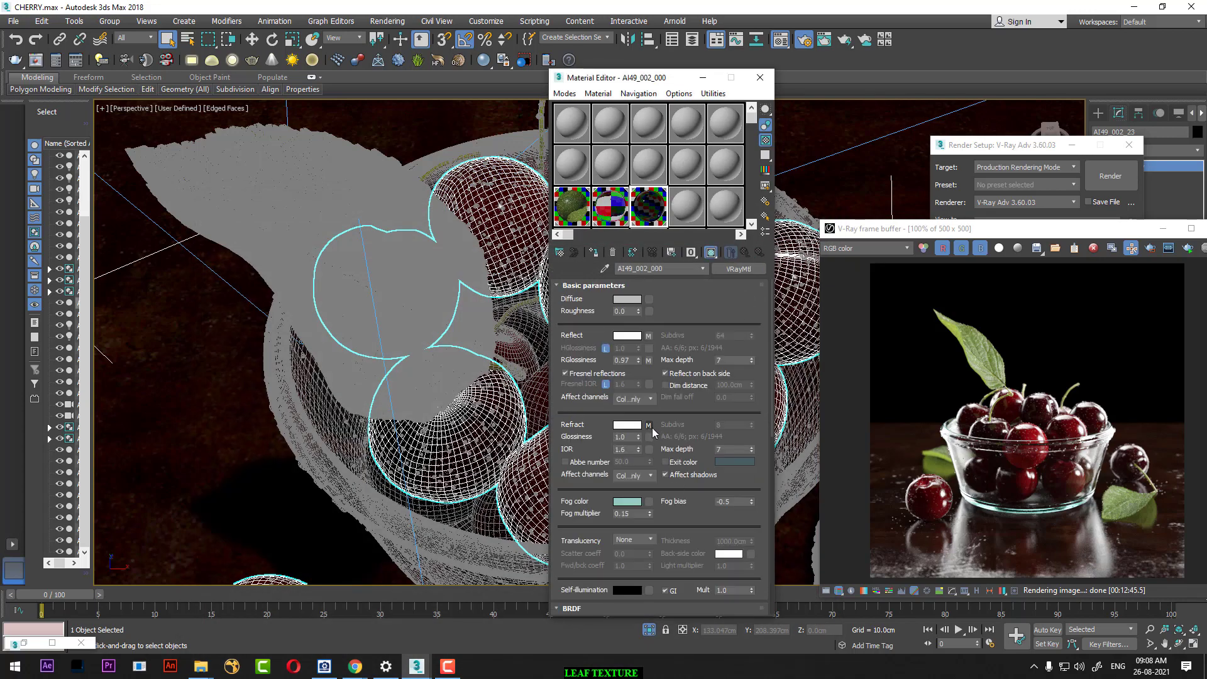
click(670, 442)
click(727, 476)
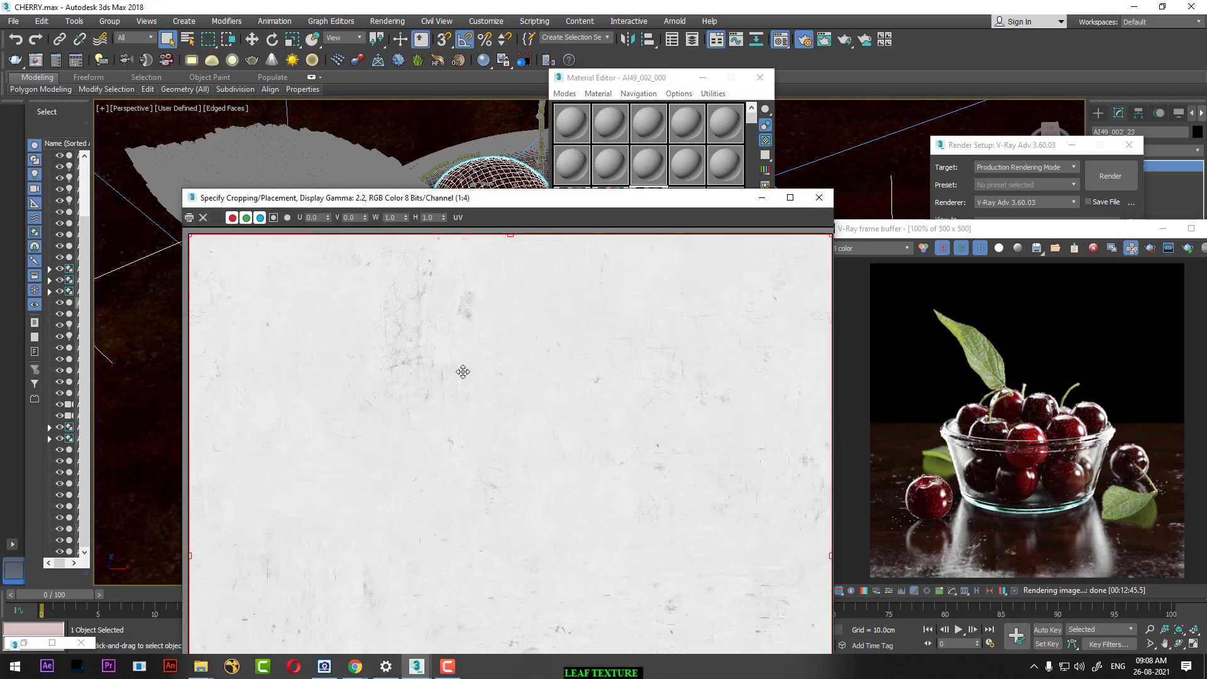
click(819, 197)
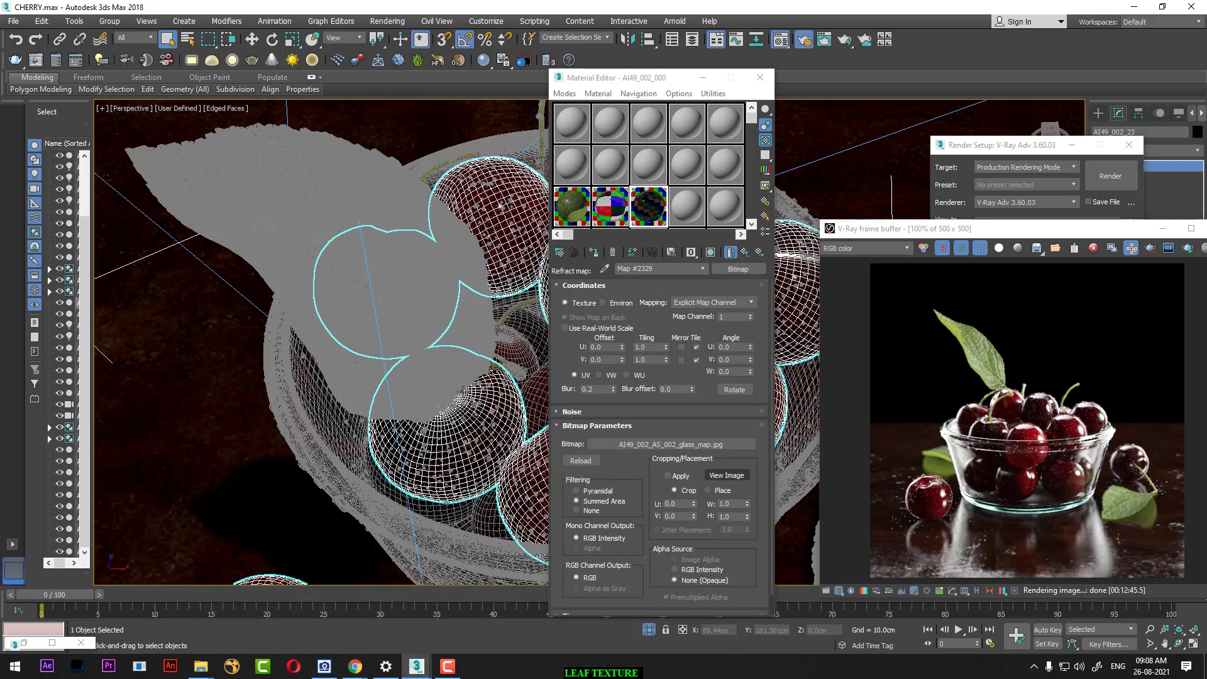
Step: Close the Material Editor and pan the maximized front view to reposition the scene
click(762, 79)
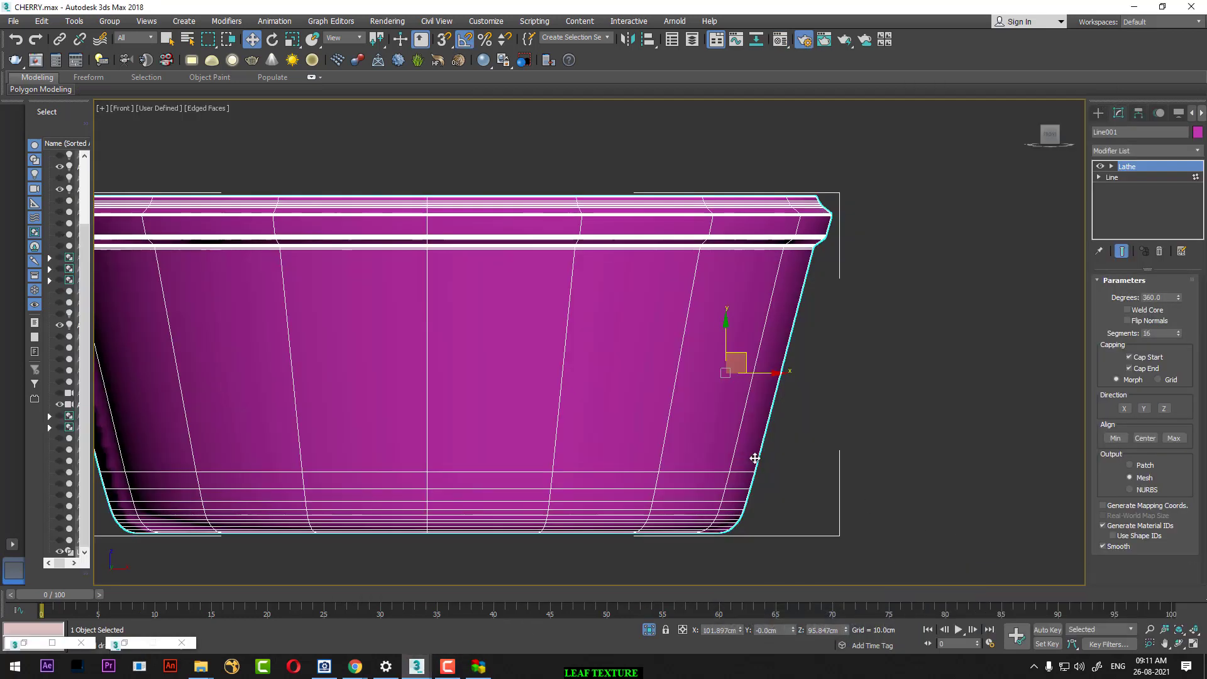
middle_drag(754, 458, 920, 443)
Step: Set the Lathe modifier's Segments to 360 to smooth the bowl
key(p)
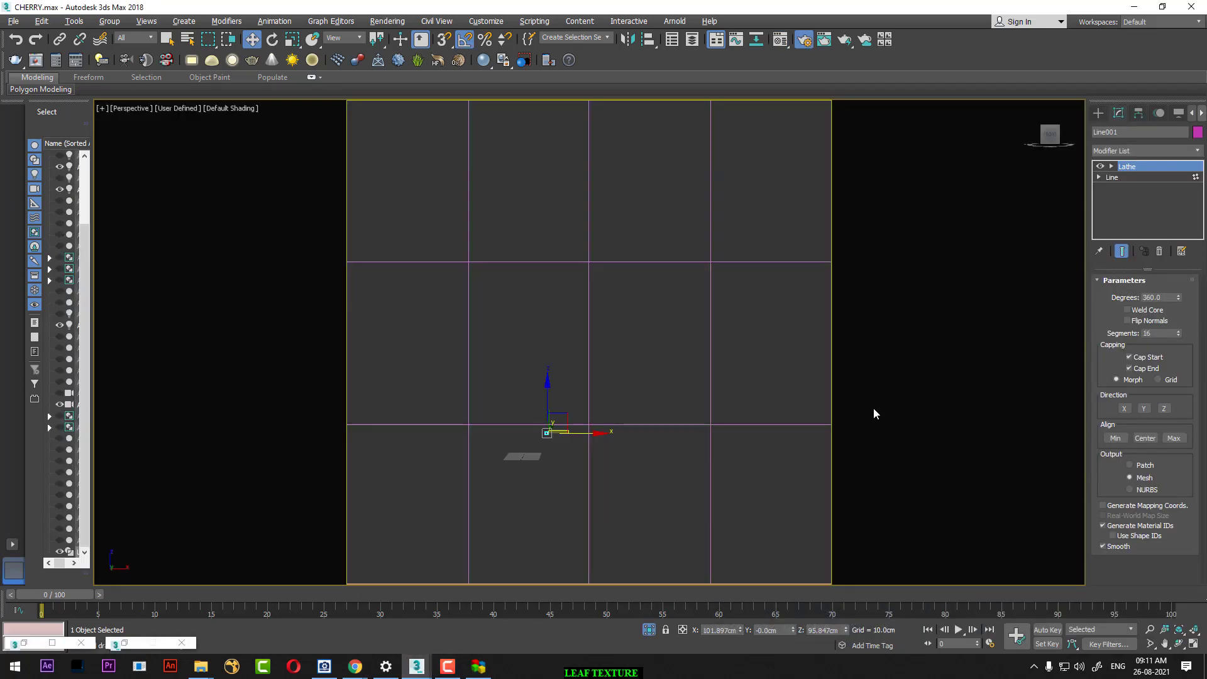
key(alt+w)
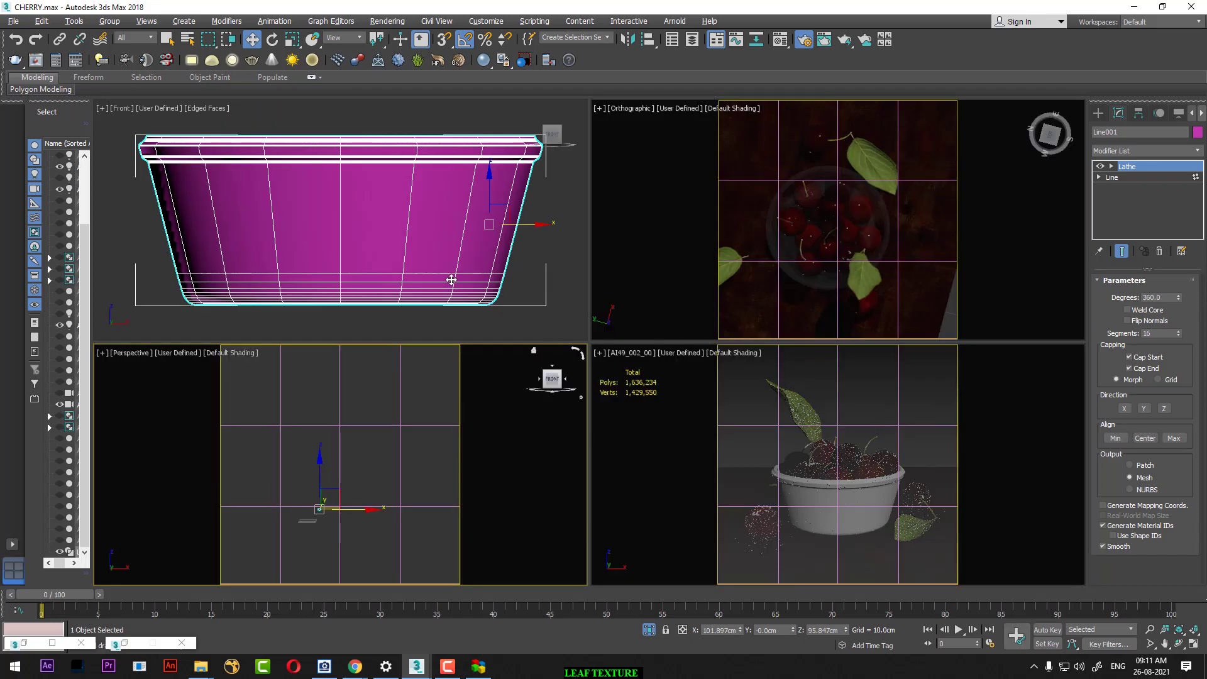
key(alt+w)
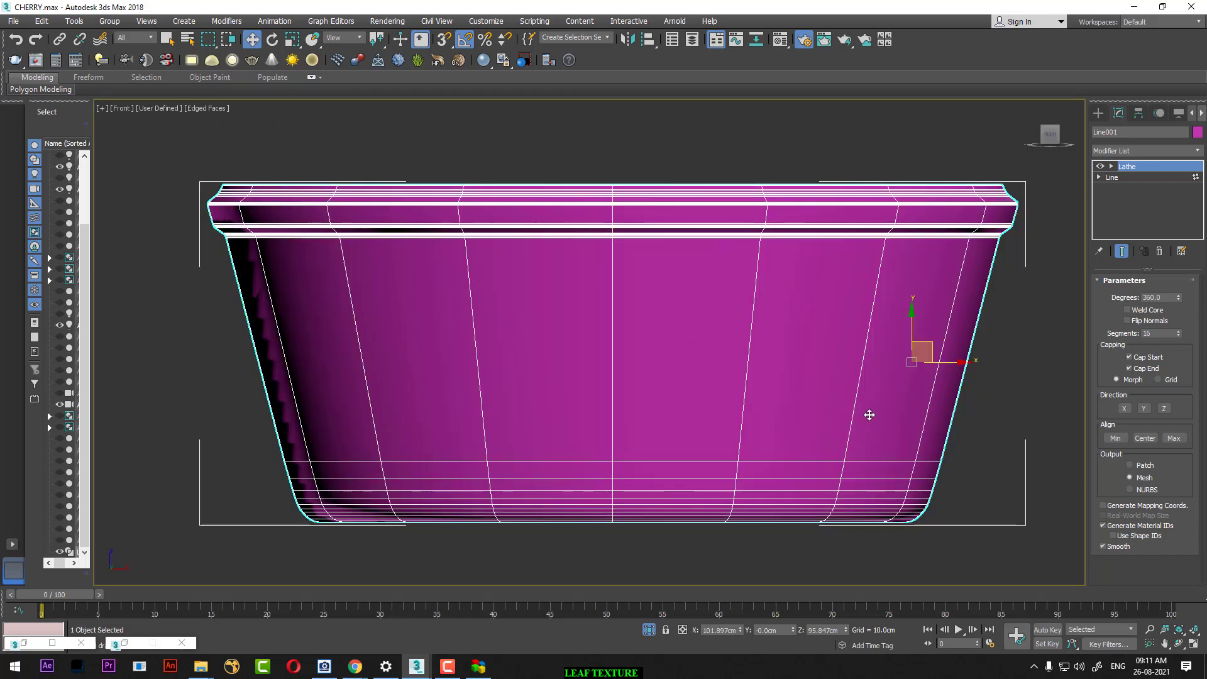
key(p)
mouse_move(841, 421)
alt+middle_down()
mouse_move(666, 447)
mouse_move(682, 410)
alt+middle_up()
scroll(802, 396, up, 3)
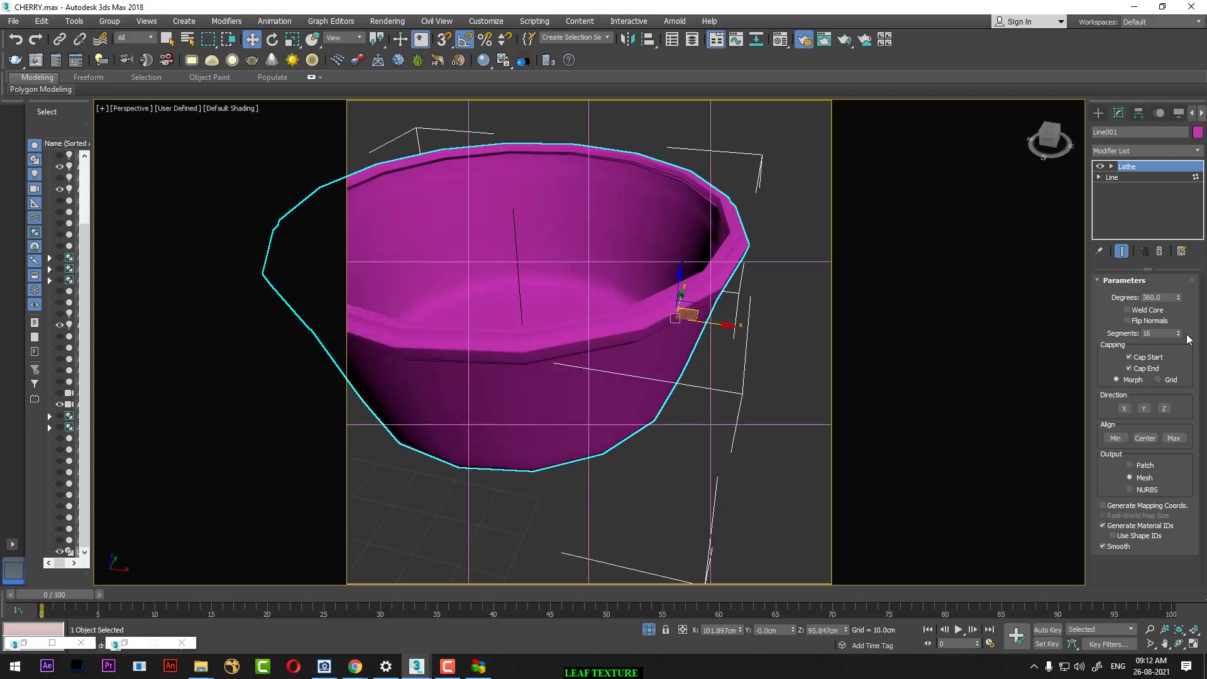
double_click(1165, 333)
text(360)
key(Return)
Step: Assign the glass material from the Material Editor to the lathed bowl
mouse_move(691, 313)
alt+middle_down()
mouse_move(824, 324)
mouse_move(768, 328)
alt+middle_up()
key(m)
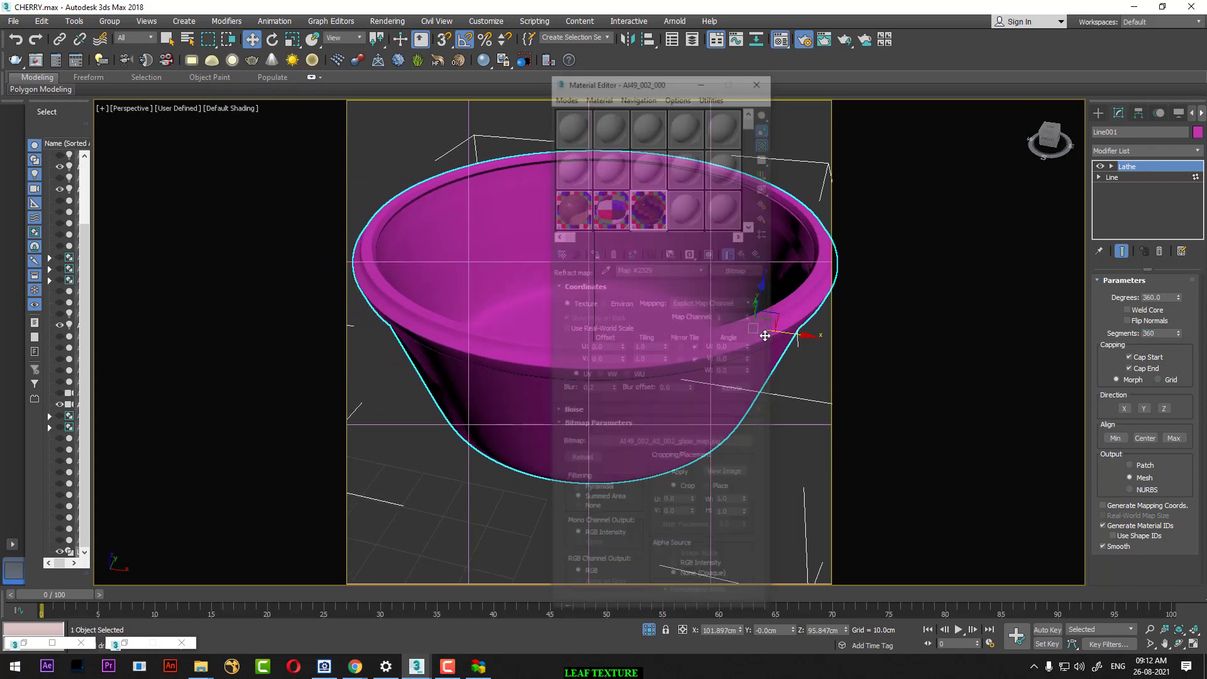
click(592, 254)
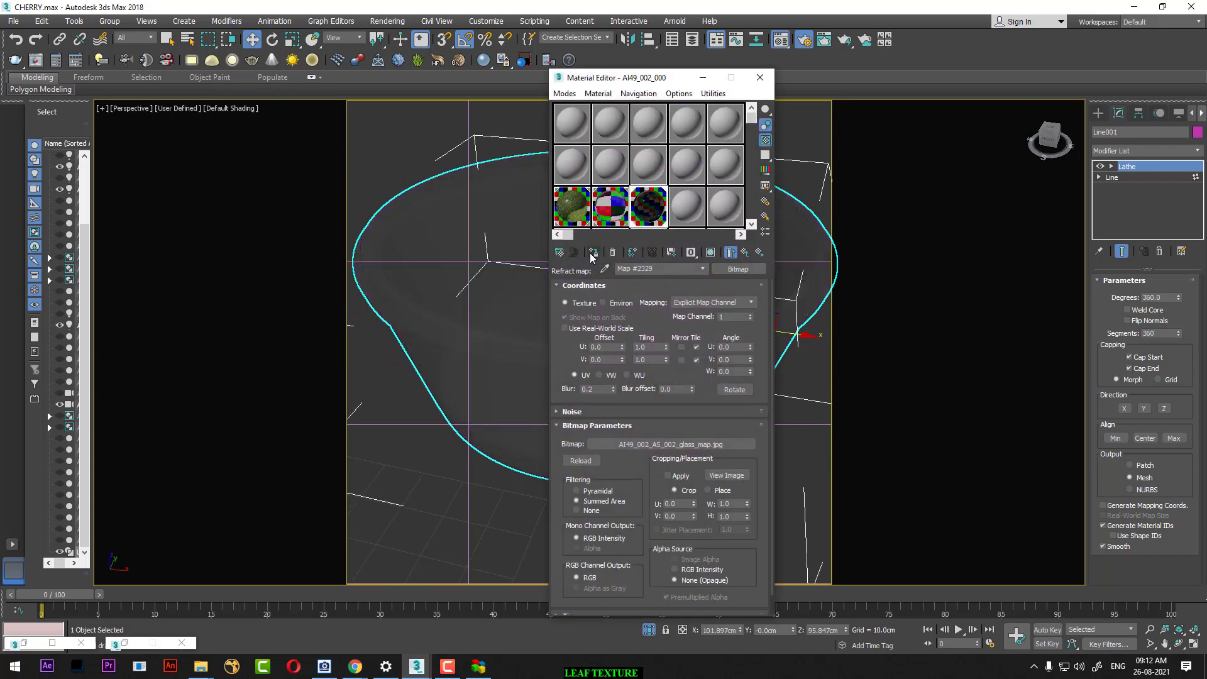
click(761, 77)
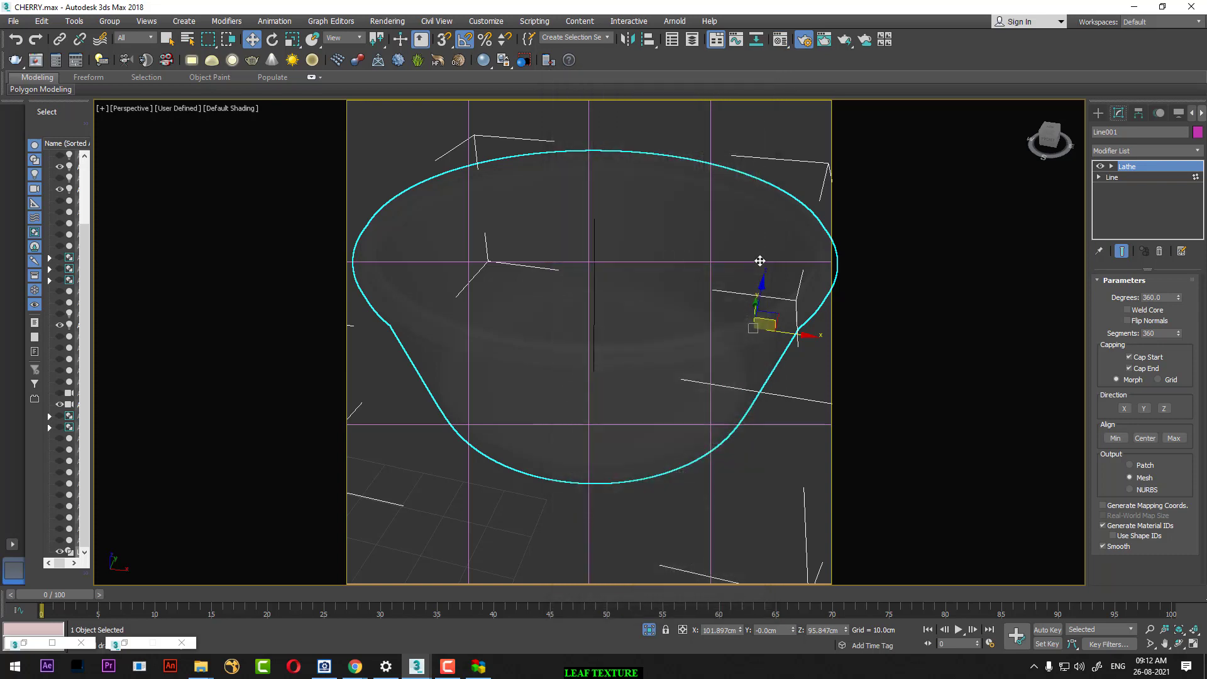
Step: Check the smoothed bowl in the four-view layout and maximized front and perspective views
key(alt+w)
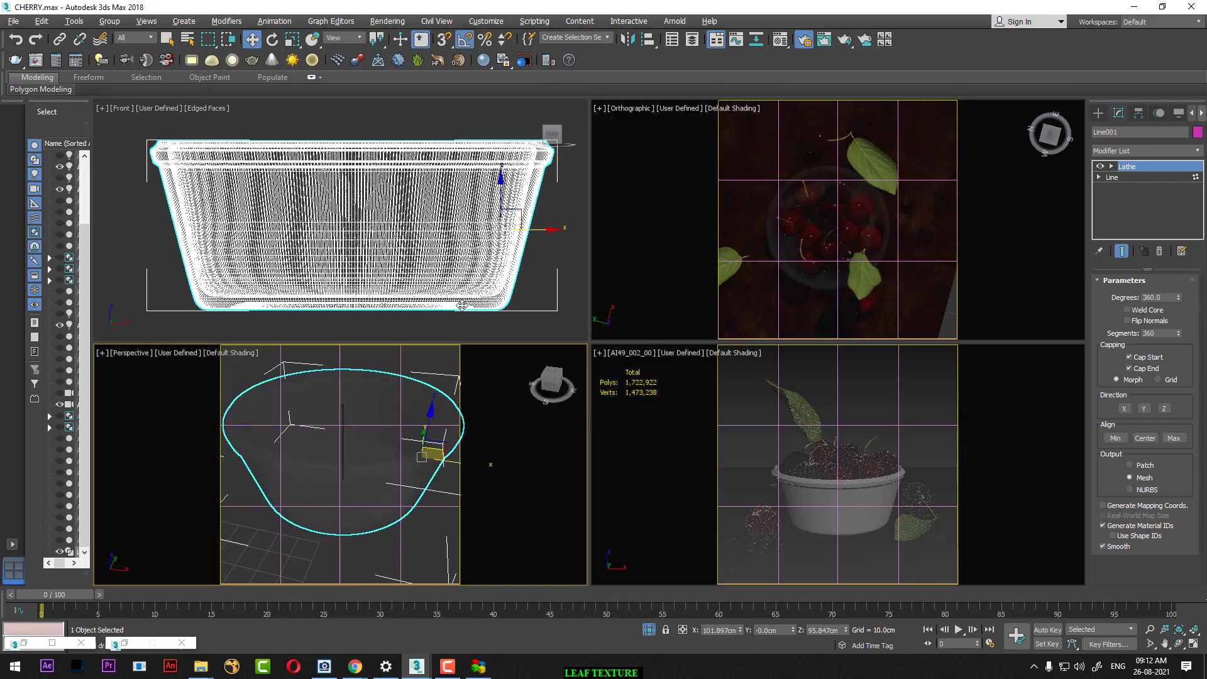
scroll(473, 232, up, 2)
middle_drag(473, 232, 488, 257)
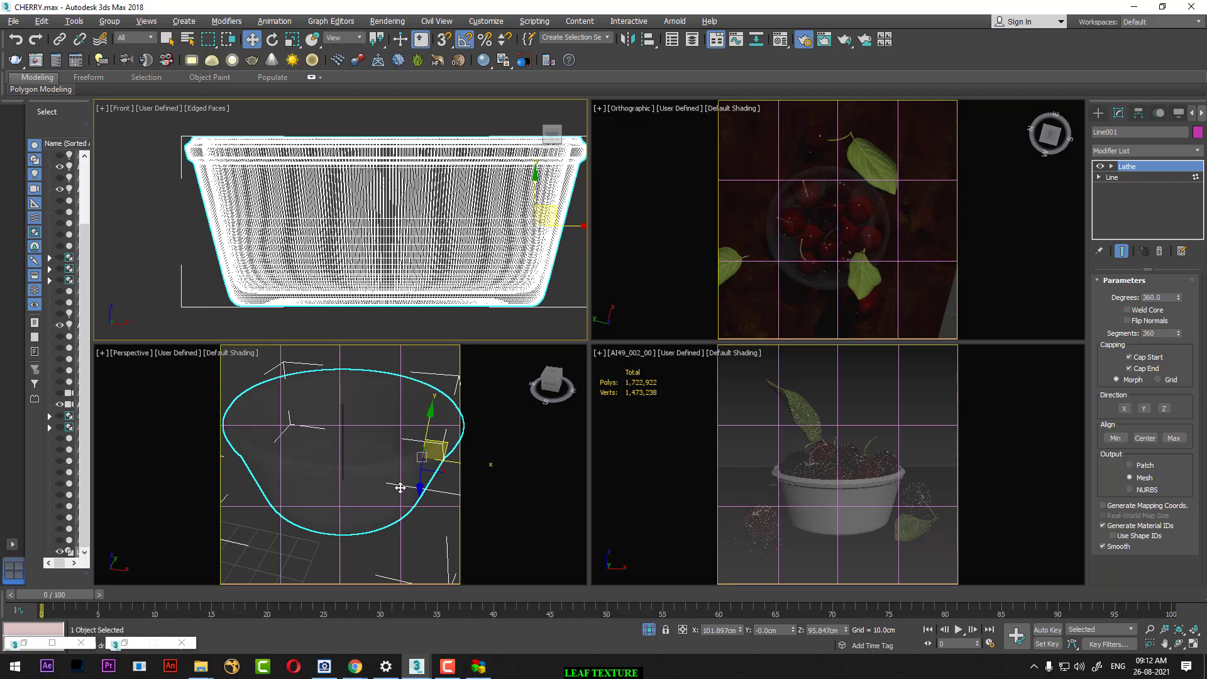
middle_drag(400, 488, 414, 493)
key(alt+w)
key(alt+w)
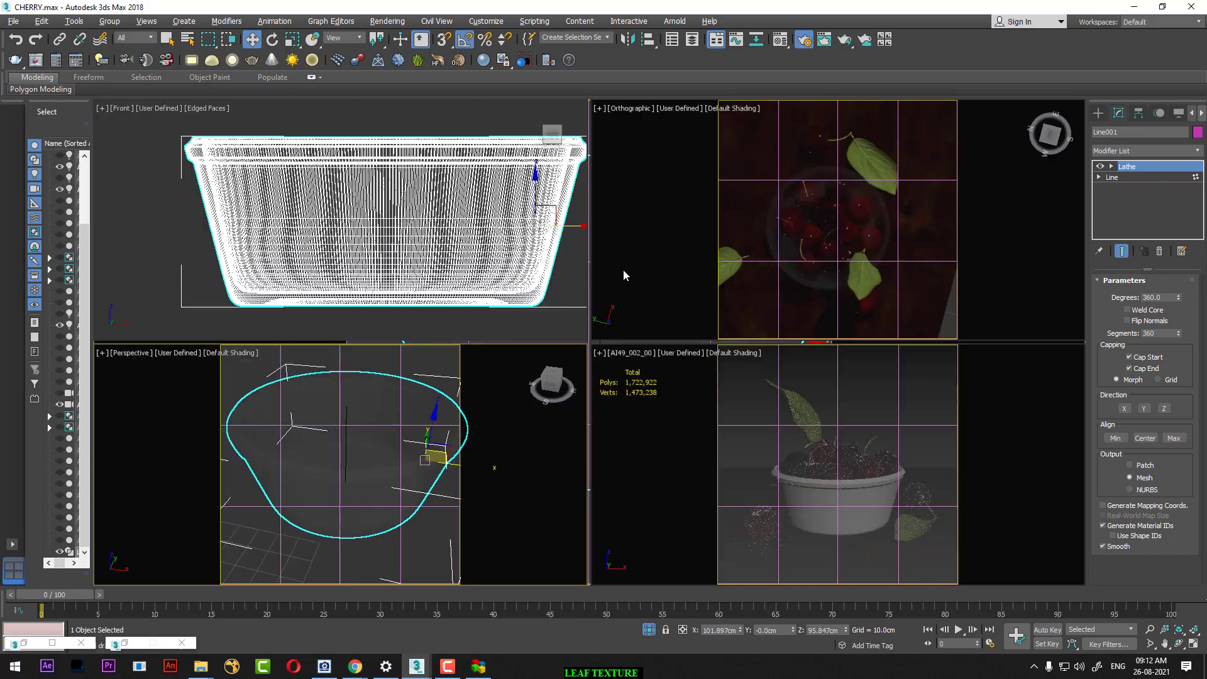
middle_click(549, 257)
key(alt+w)
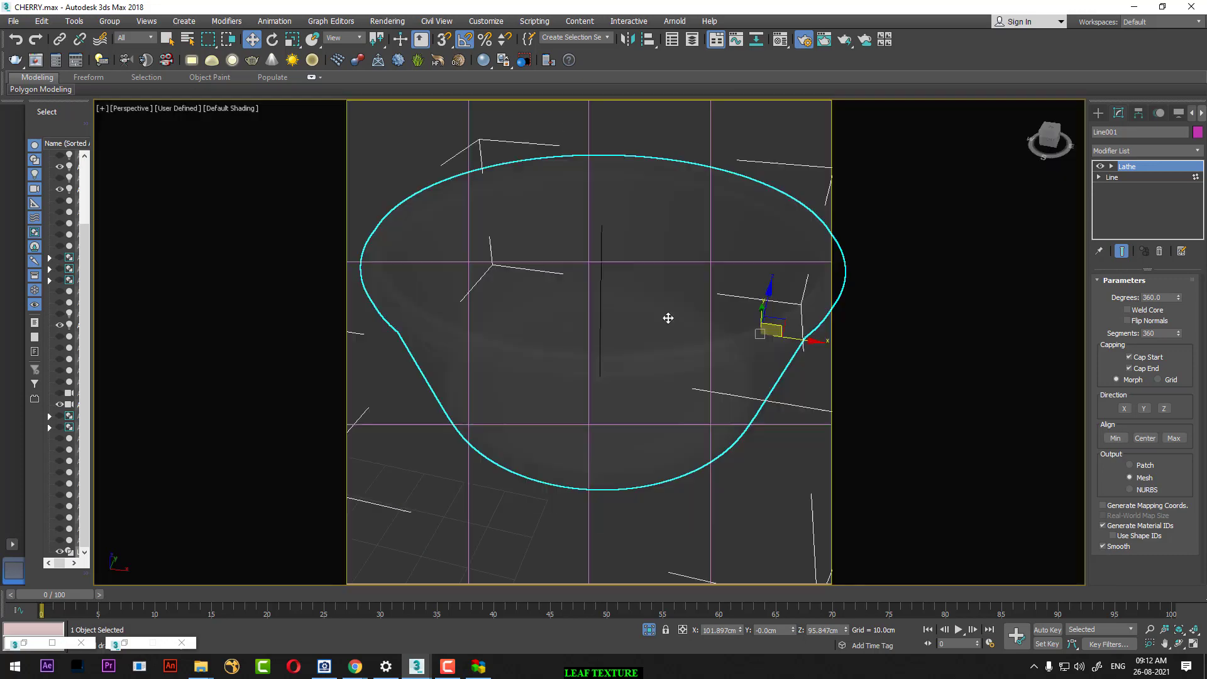
key(p)
key(shift+z)
key(alt+w)
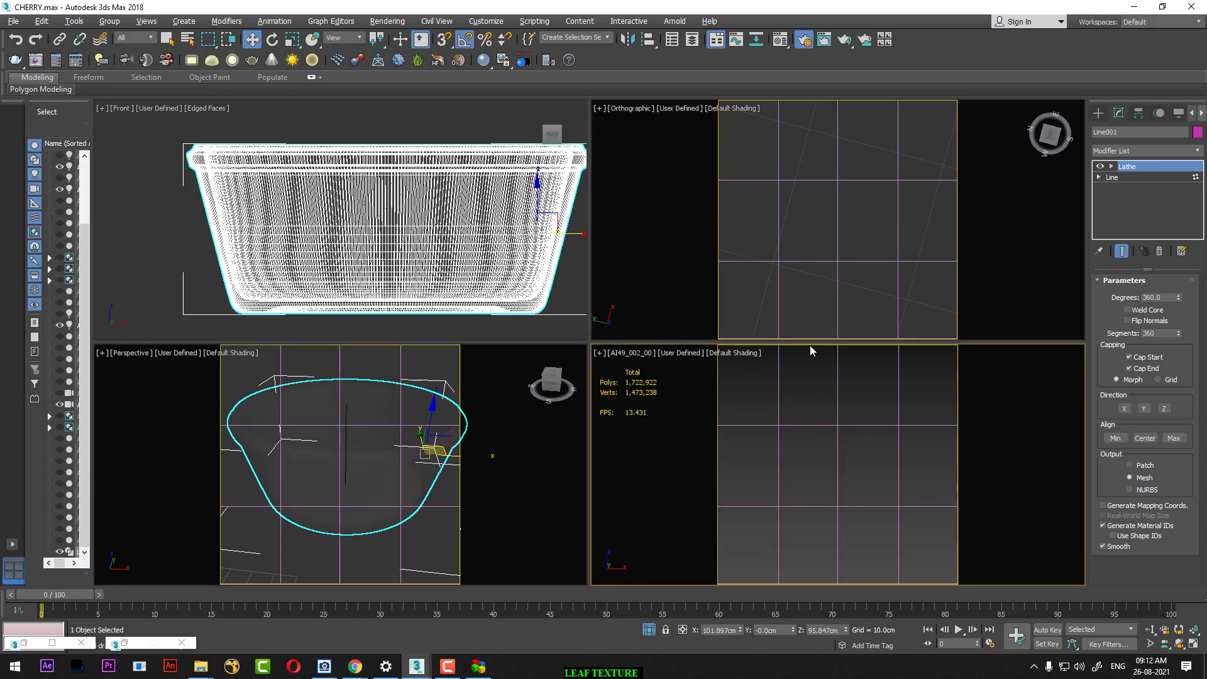
Step: Orbit a maximized perspective view into and around the glass bowl, then deselect it
key(p)
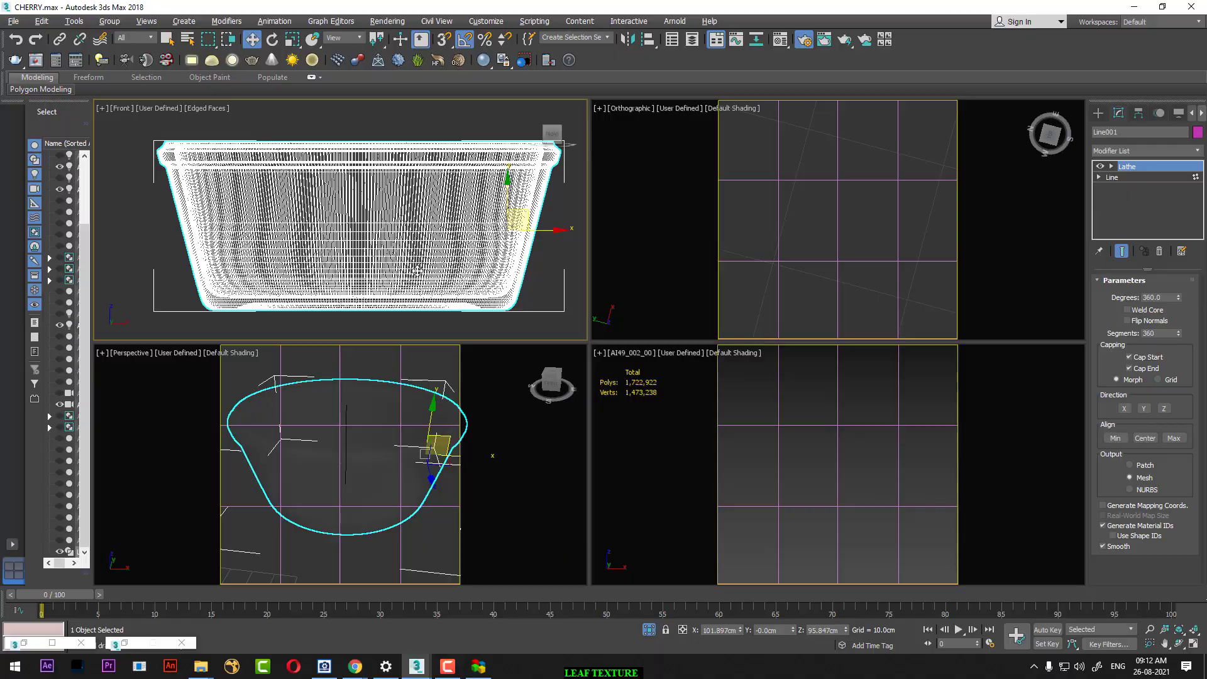
scroll(418, 273, up, 3)
key(alt+w)
alt+middle_drag(433, 293, 669, 382)
scroll(670, 382, down, 5)
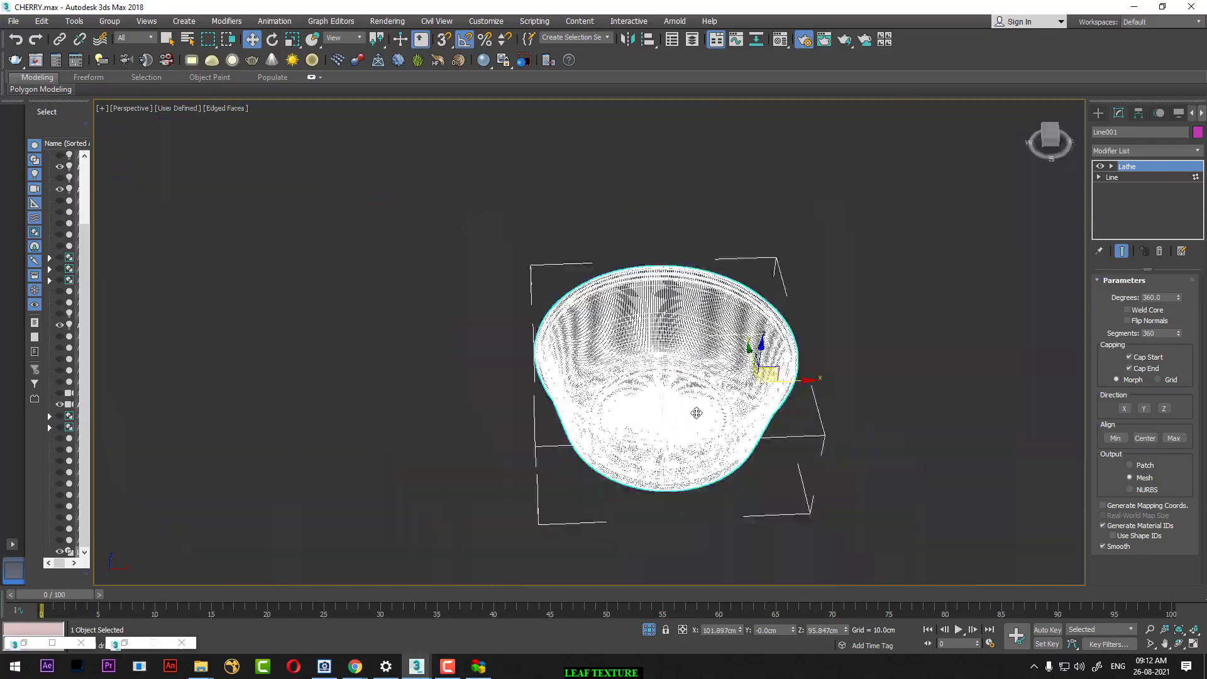
scroll(746, 396, up, 2)
alt+middle_drag(746, 396, 757, 356)
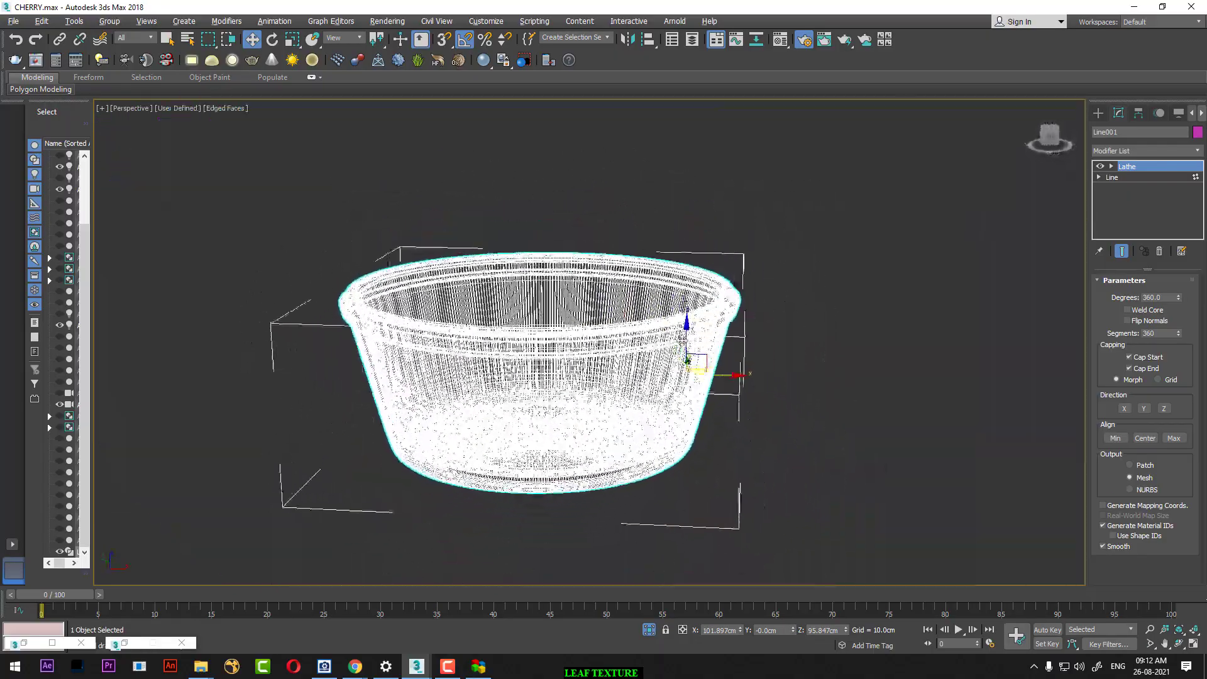
click(870, 348)
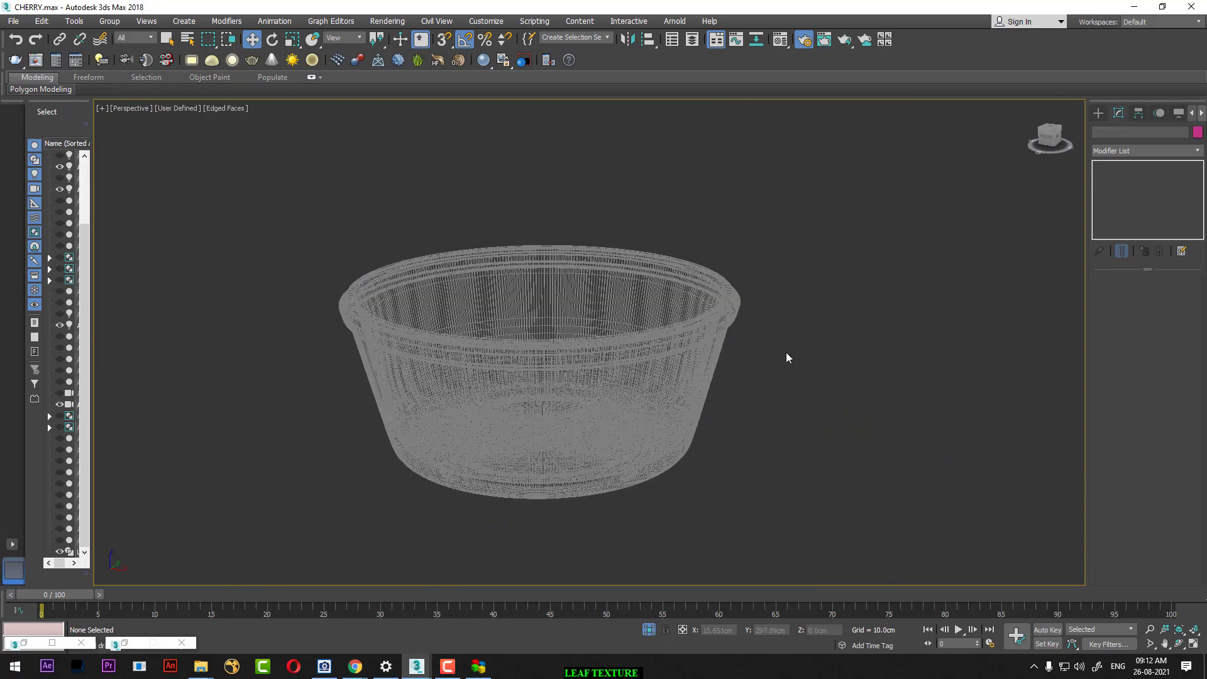
Step: Unhide all hidden objects and orbit around the bowl and plane lights
right_click(832, 304)
click(877, 251)
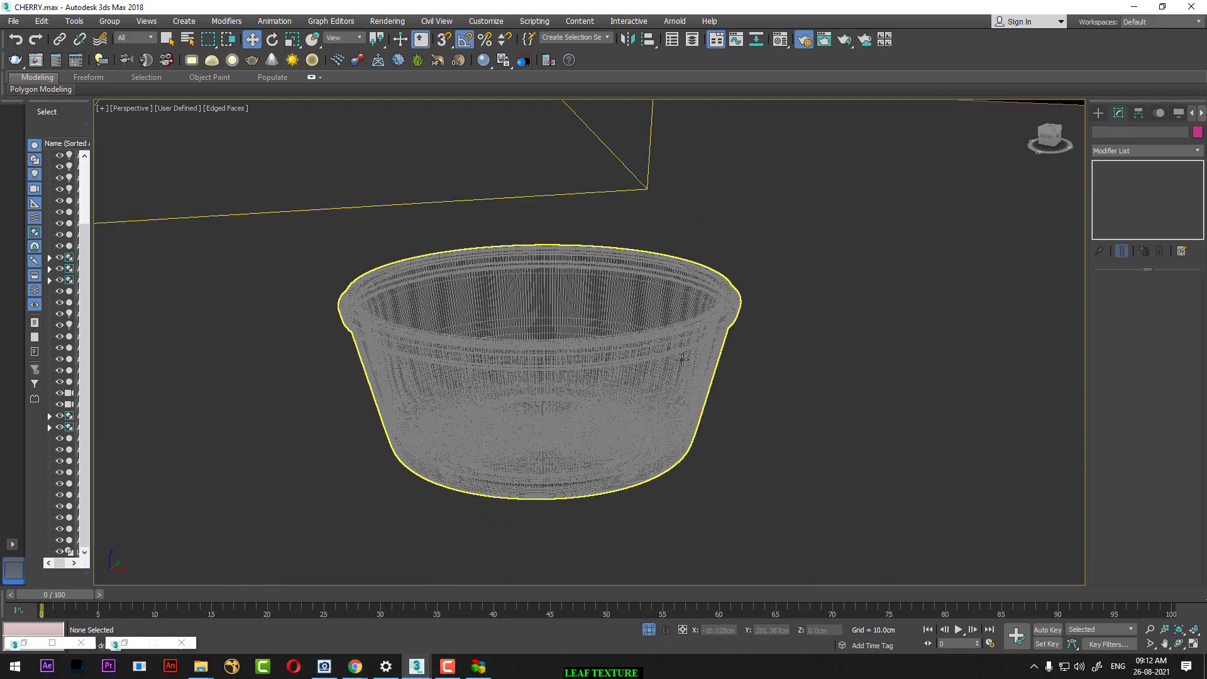
mouse_move(831, 294)
alt+middle_down()
mouse_move(704, 421)
mouse_move(737, 390)
mouse_move(774, 292)
mouse_move(835, 273)
mouse_move(711, 375)
mouse_move(795, 371)
mouse_move(660, 405)
mouse_move(680, 425)
alt+middle_up()
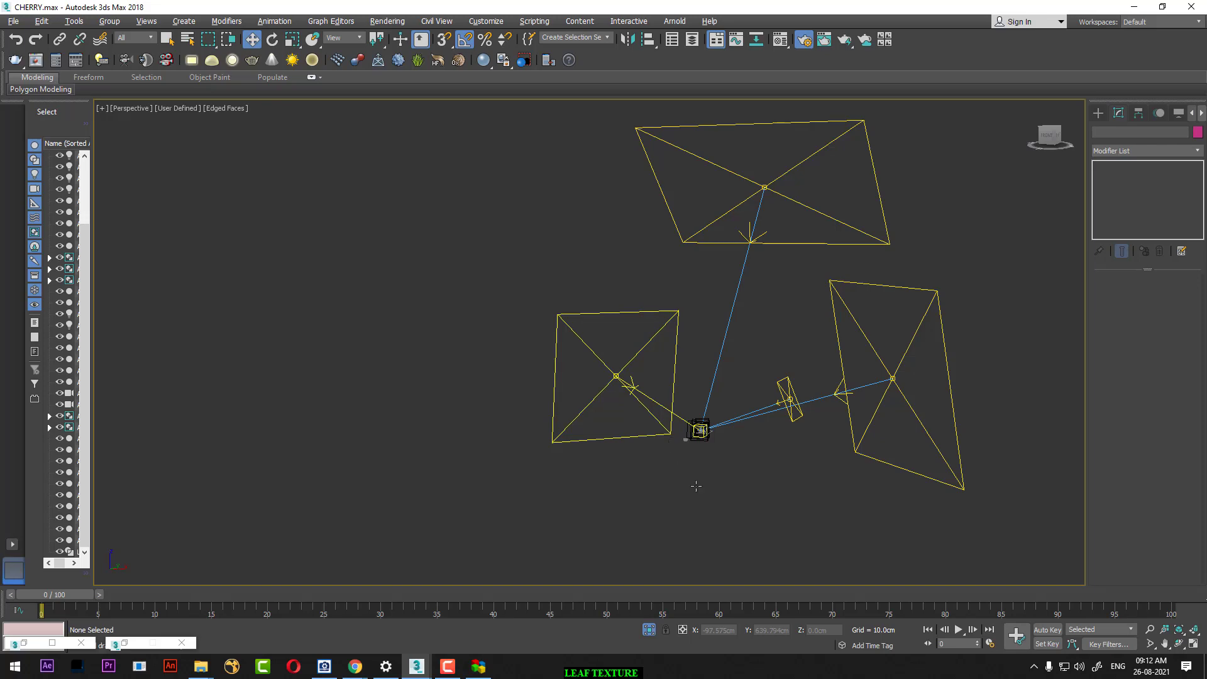
mouse_move(696, 486)
alt+middle_down()
mouse_move(761, 480)
mouse_move(766, 450)
mouse_move(645, 474)
mouse_move(725, 477)
mouse_move(717, 526)
mouse_move(692, 515)
alt+middle_up()
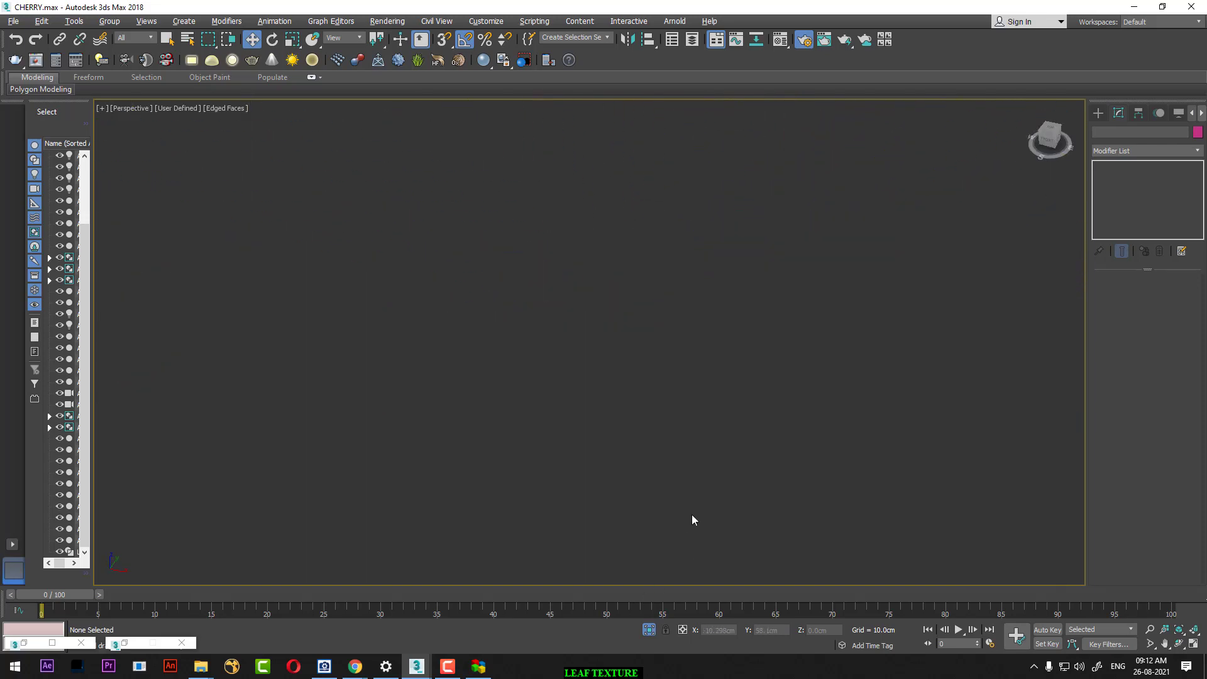
Step: Try cameras AI49_002_43 and AI49_002_00, then set one view to the LEAF camera
key(c)
click(562, 251)
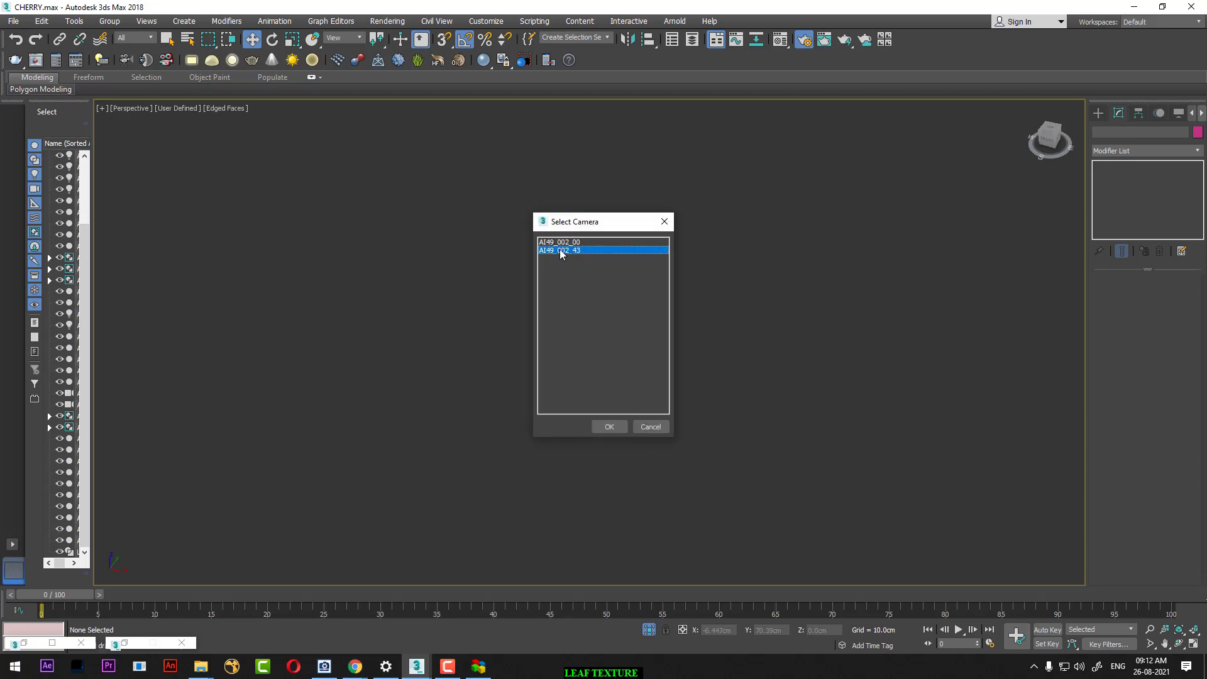
double_click(562, 251)
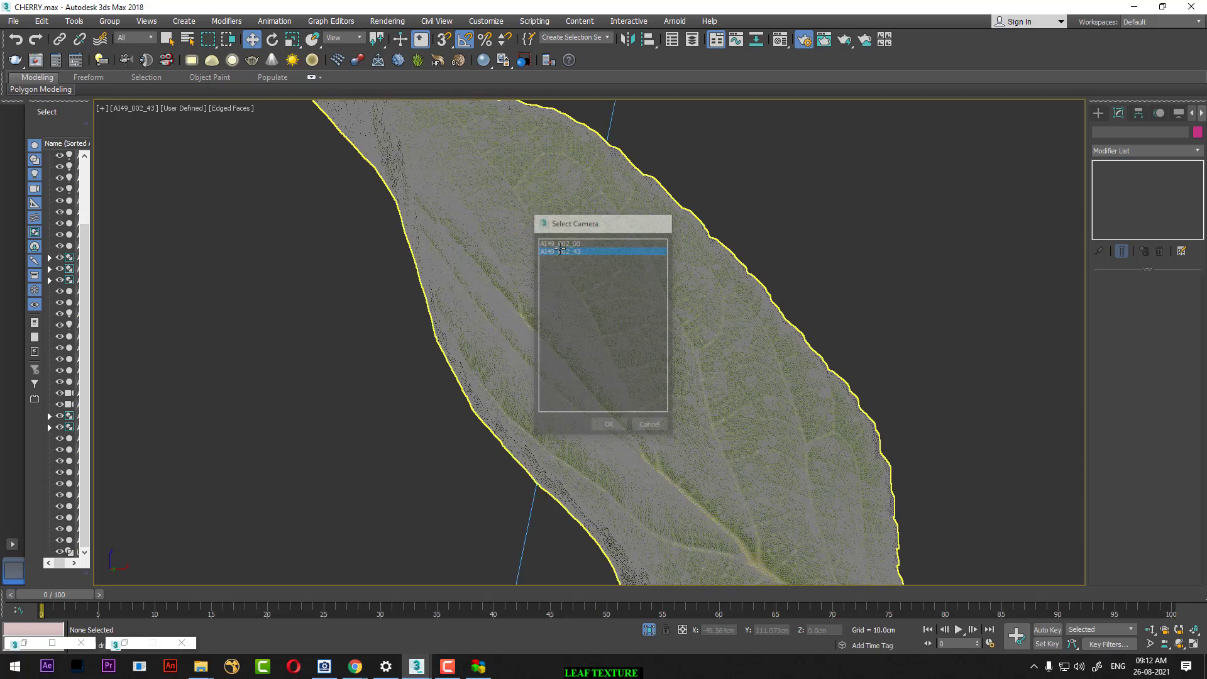
key(c)
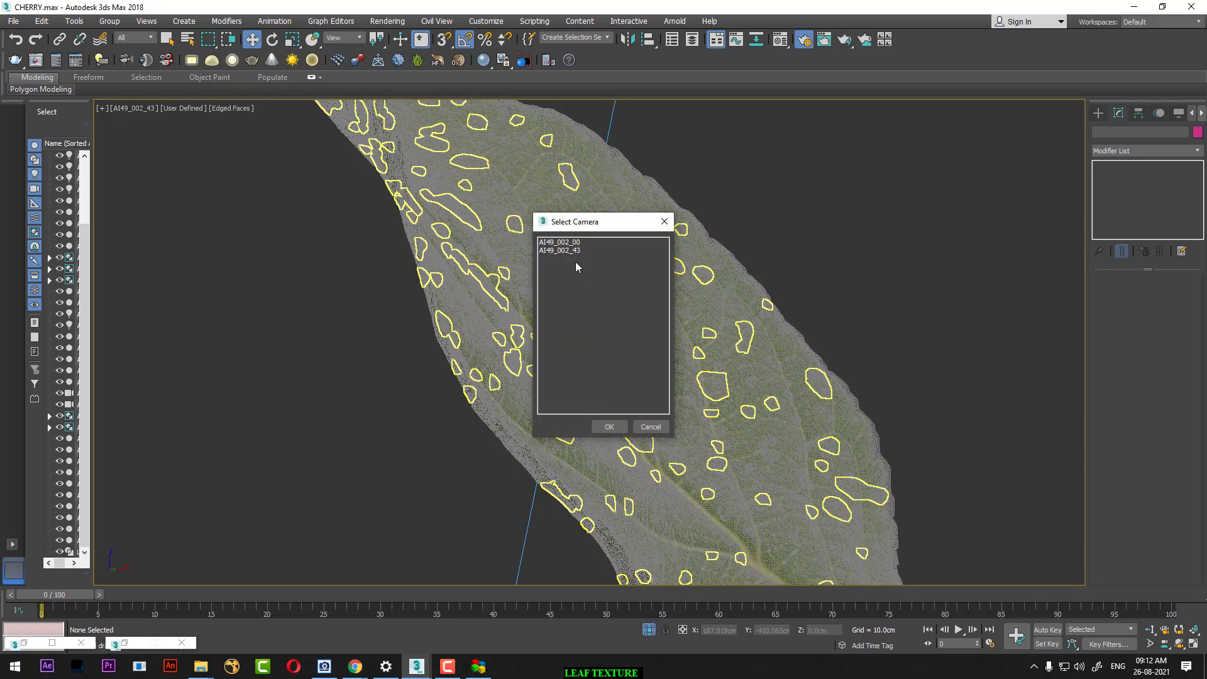
double_click(562, 242)
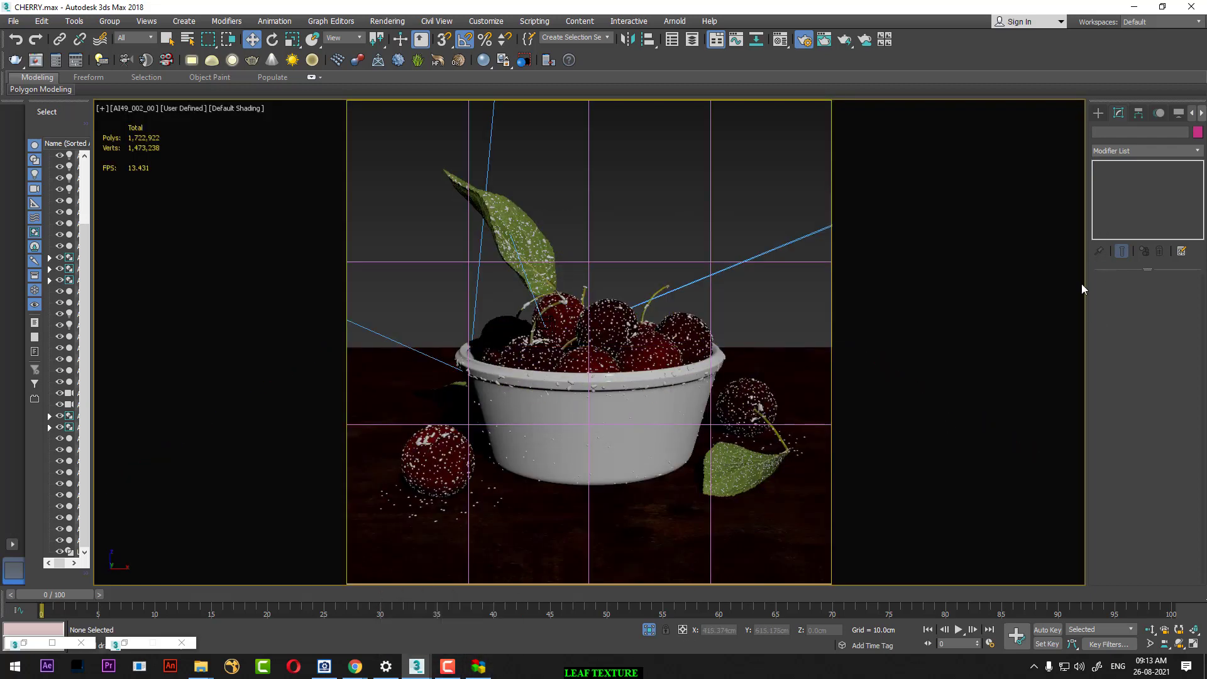
key(alt+w)
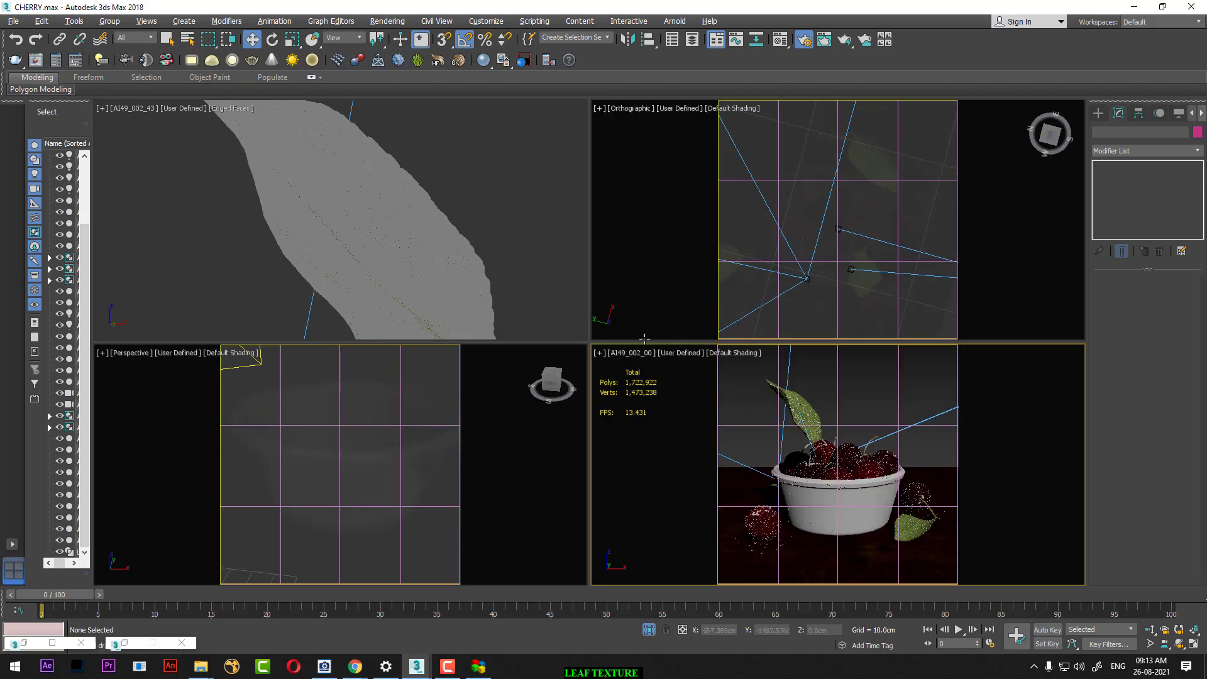
click(448, 667)
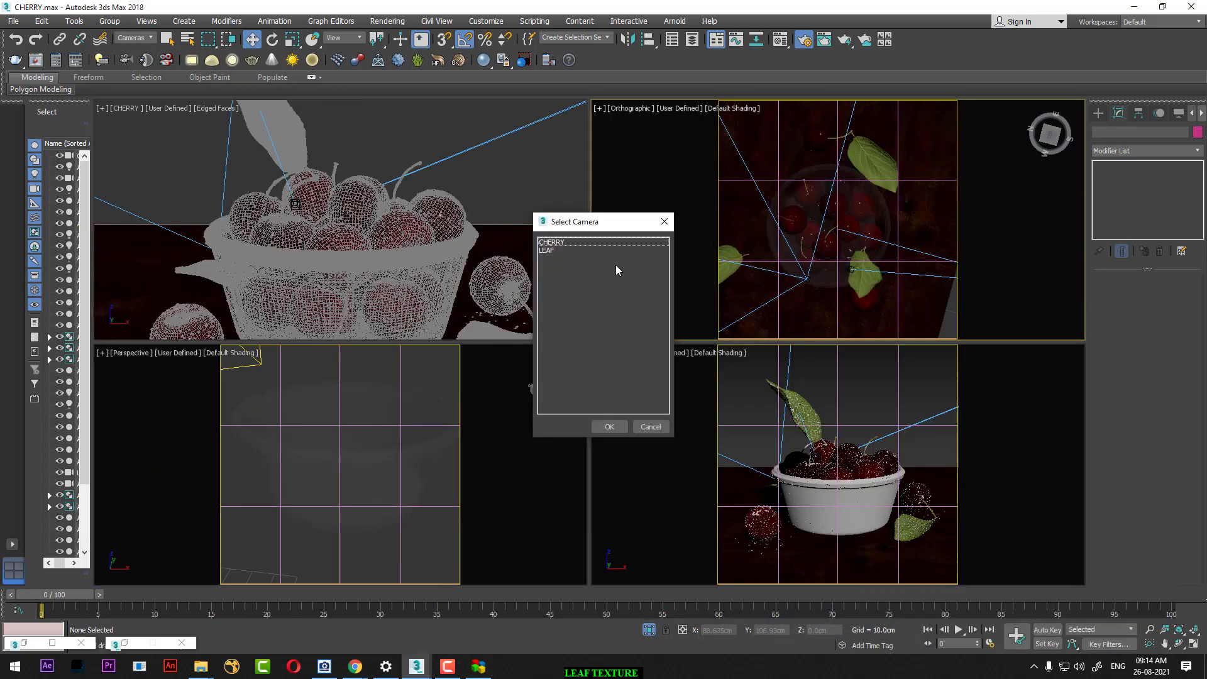
double_click(546, 251)
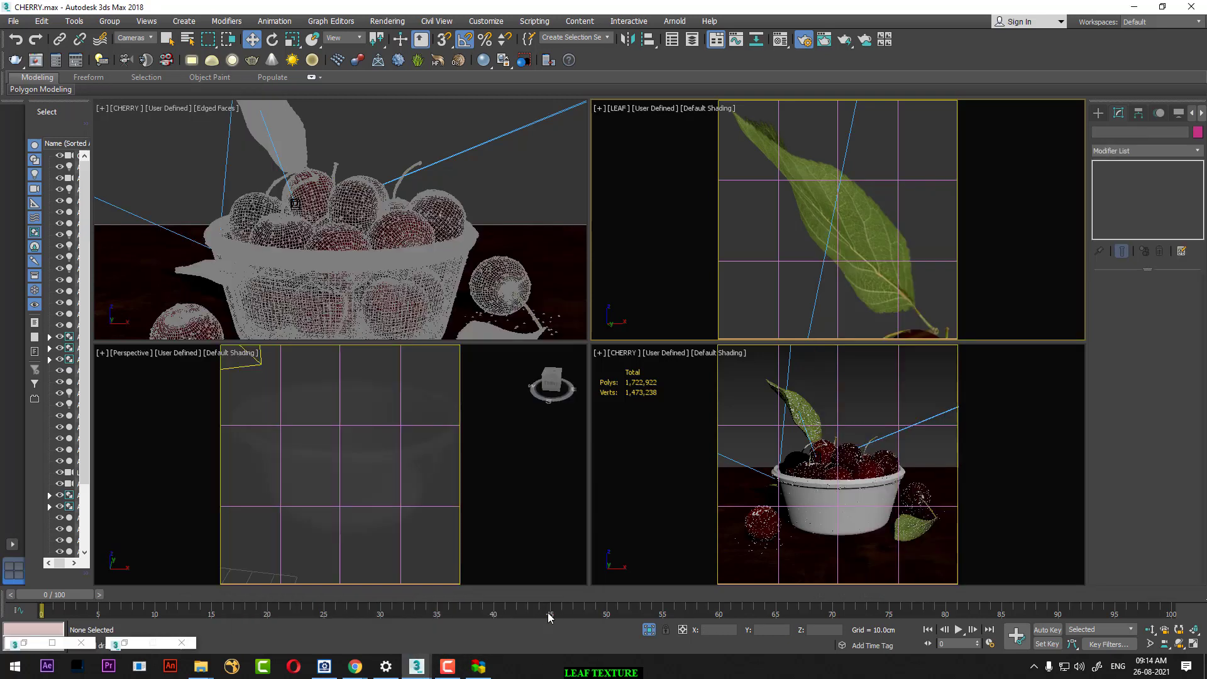
mouse_move(417, 667)
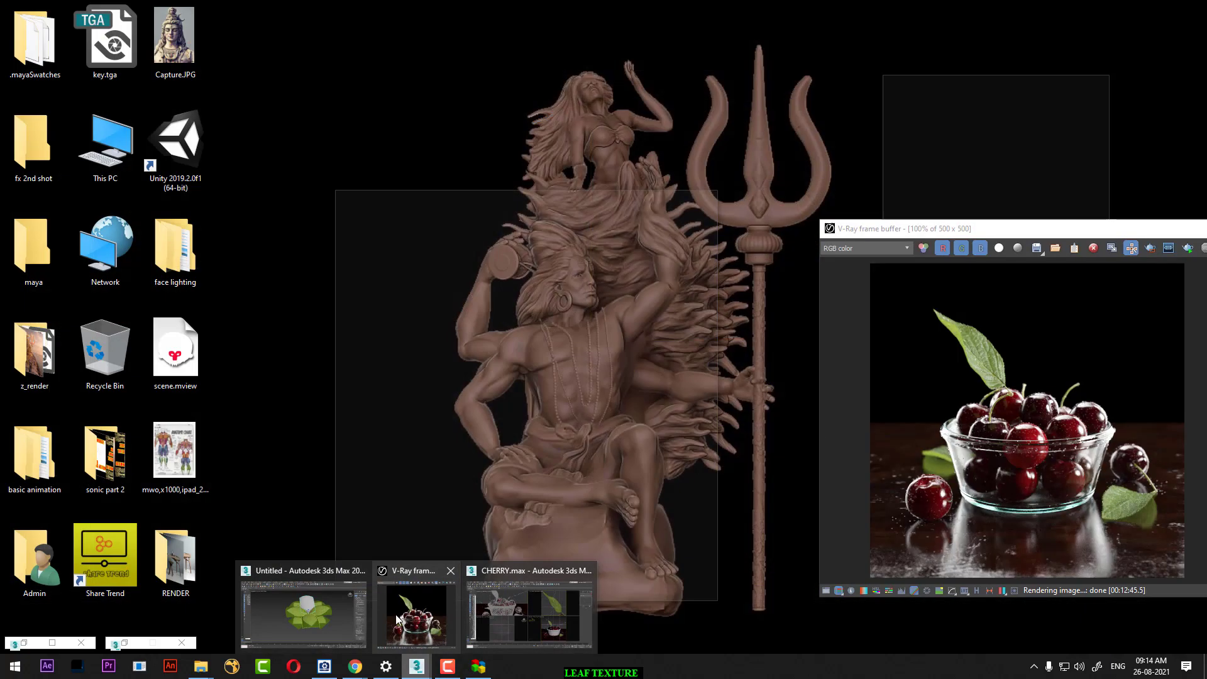
Step: Render the LEAF camera view, save it to the Desktop as LEAF in JPEG format
click(395, 614)
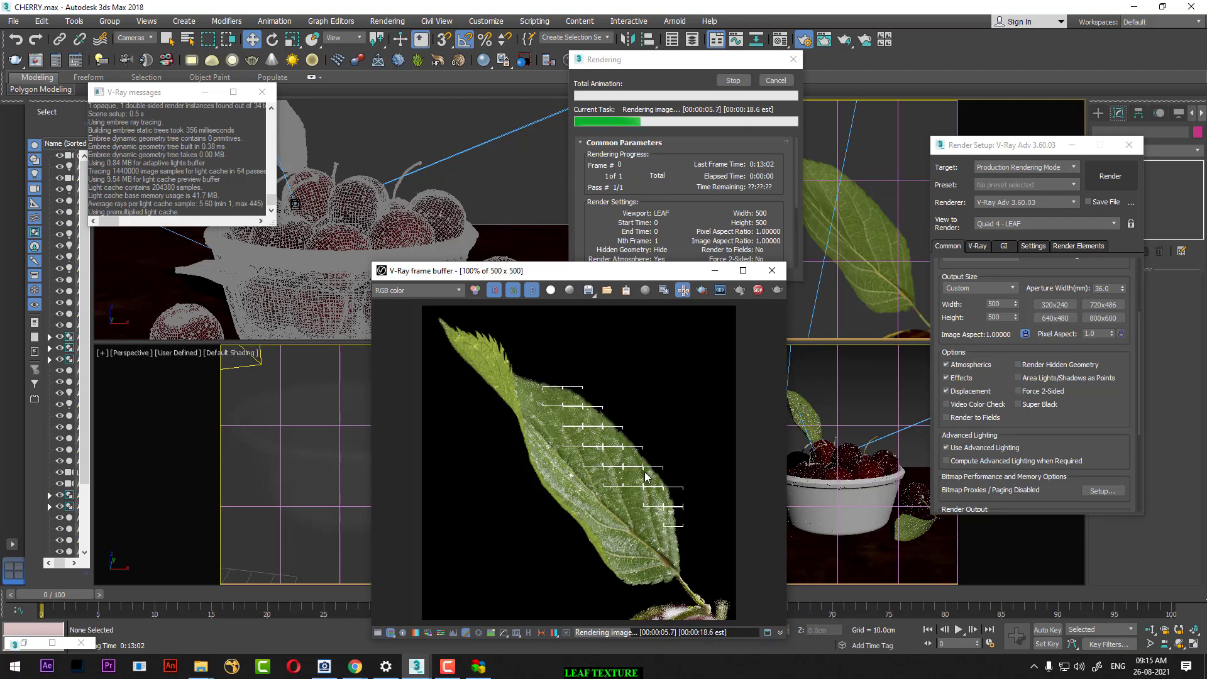
click(448, 667)
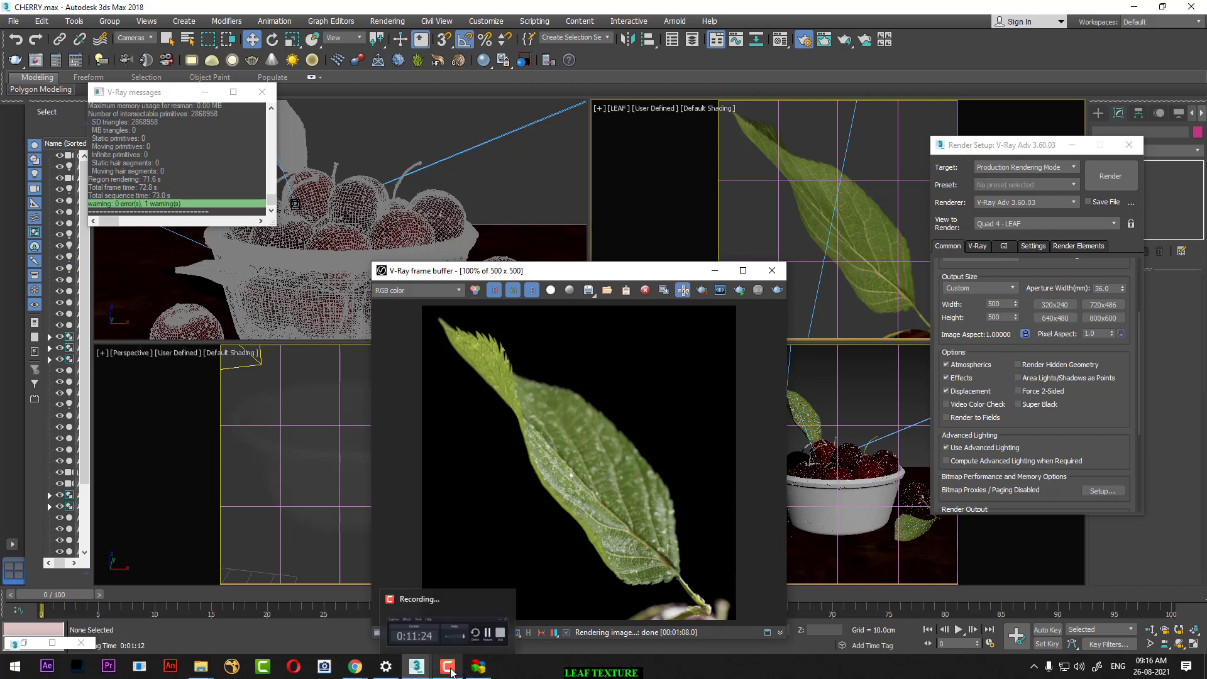
click(585, 295)
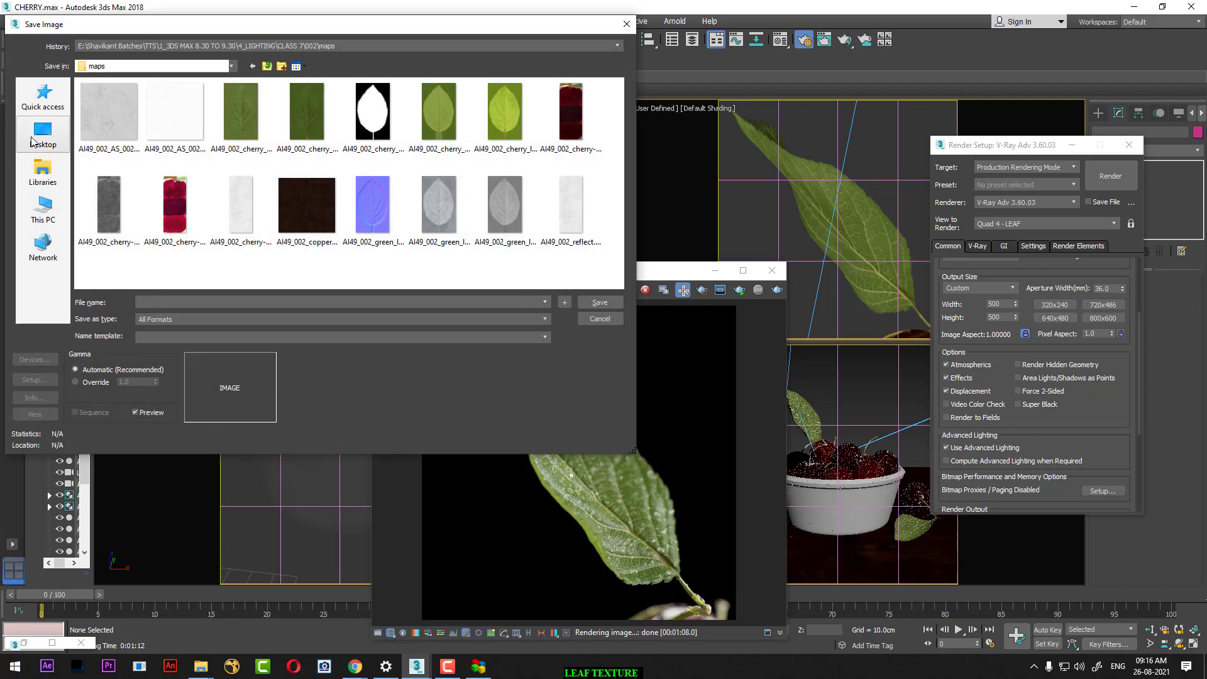
click(43, 133)
text(LEAF)
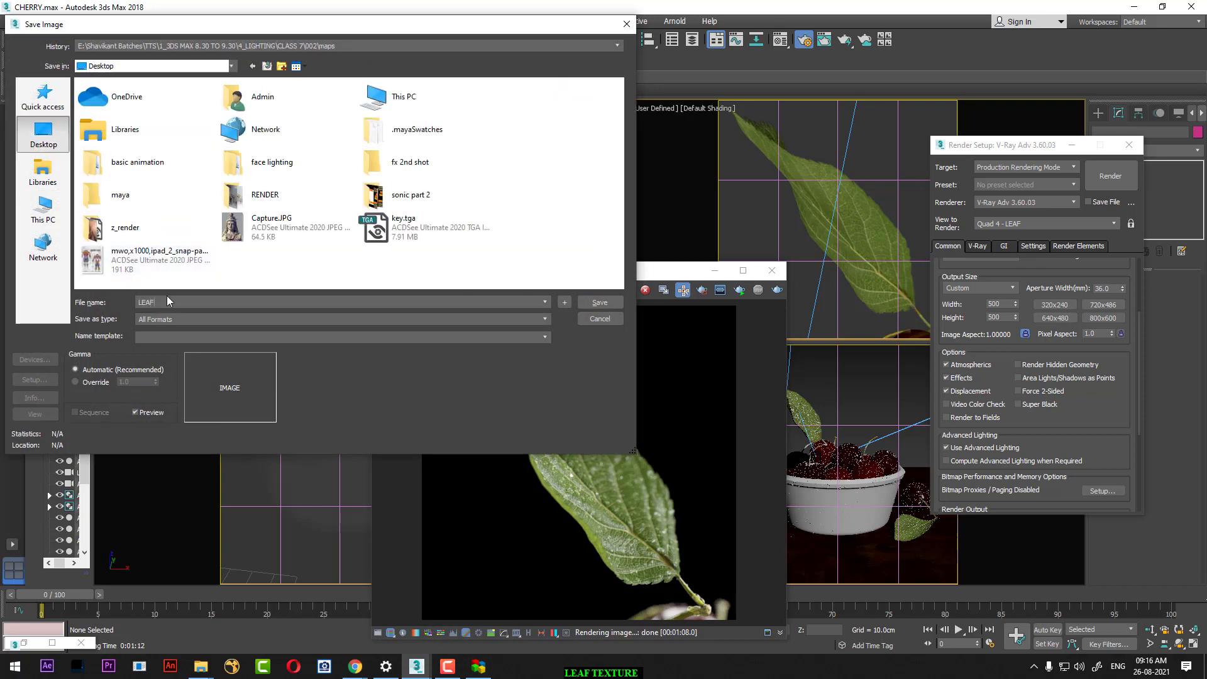
key(Tab)
key(j)
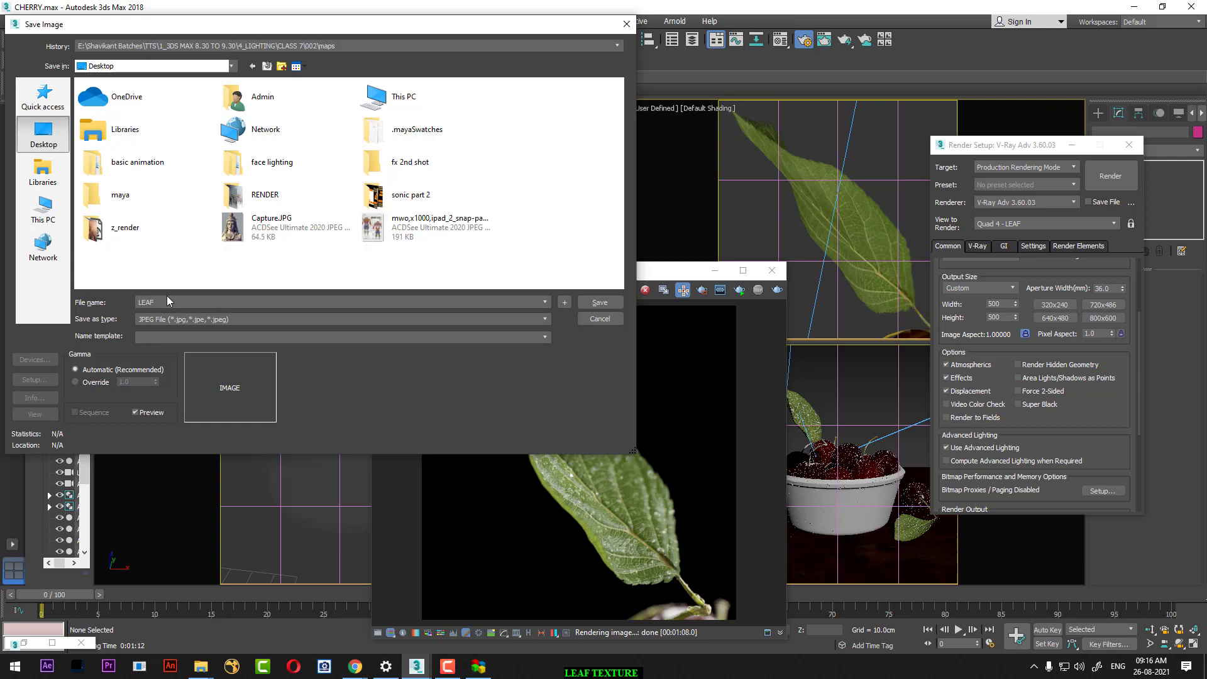
key(Return)
key(Return)
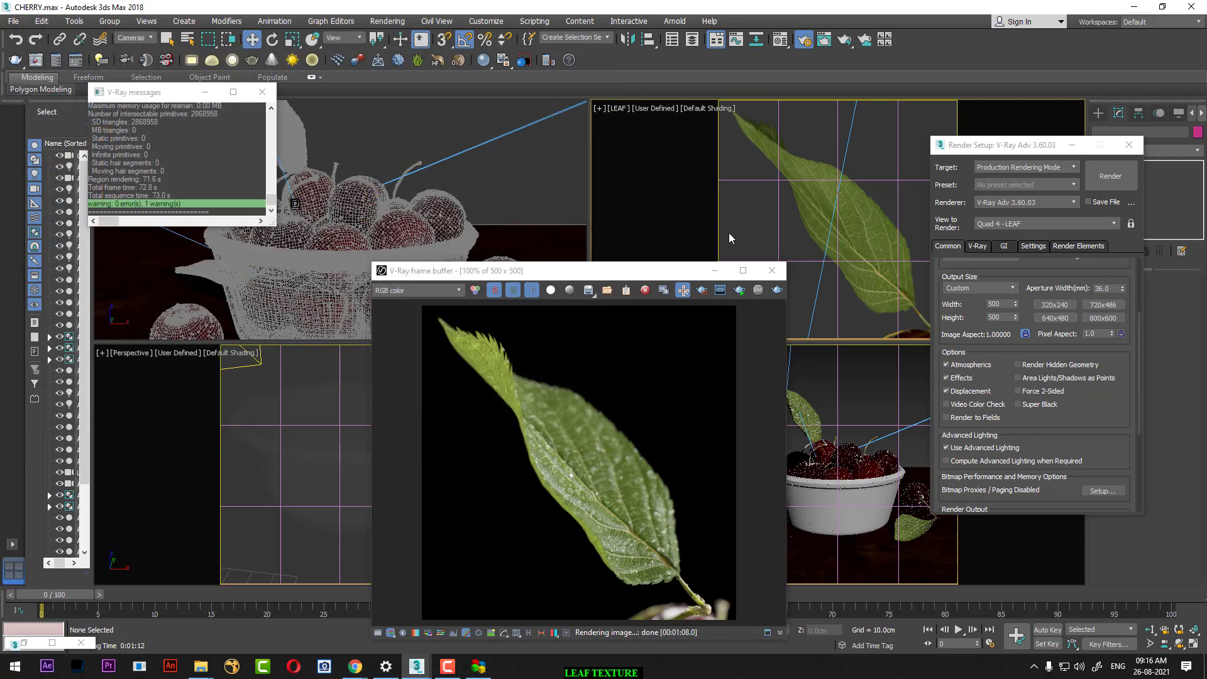
click(772, 271)
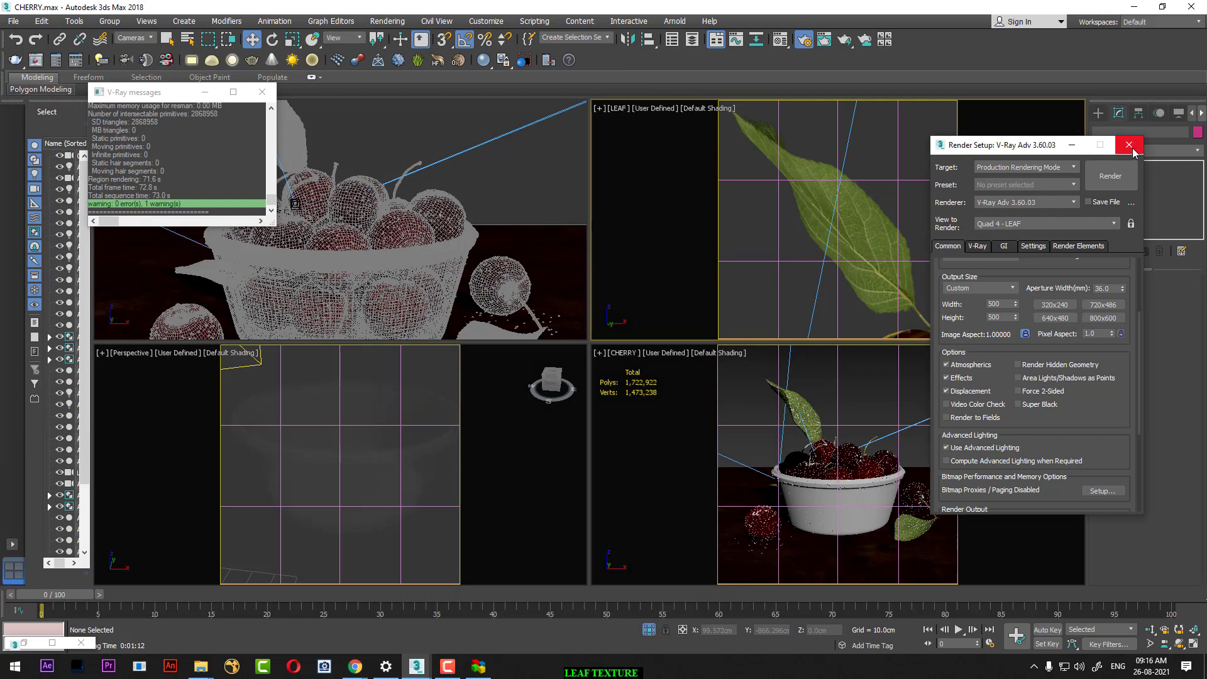
Step: Close Render Setup and reframe the cherry bowl in the CHERRY camera view
click(1129, 145)
click(435, 220)
key(alt+w)
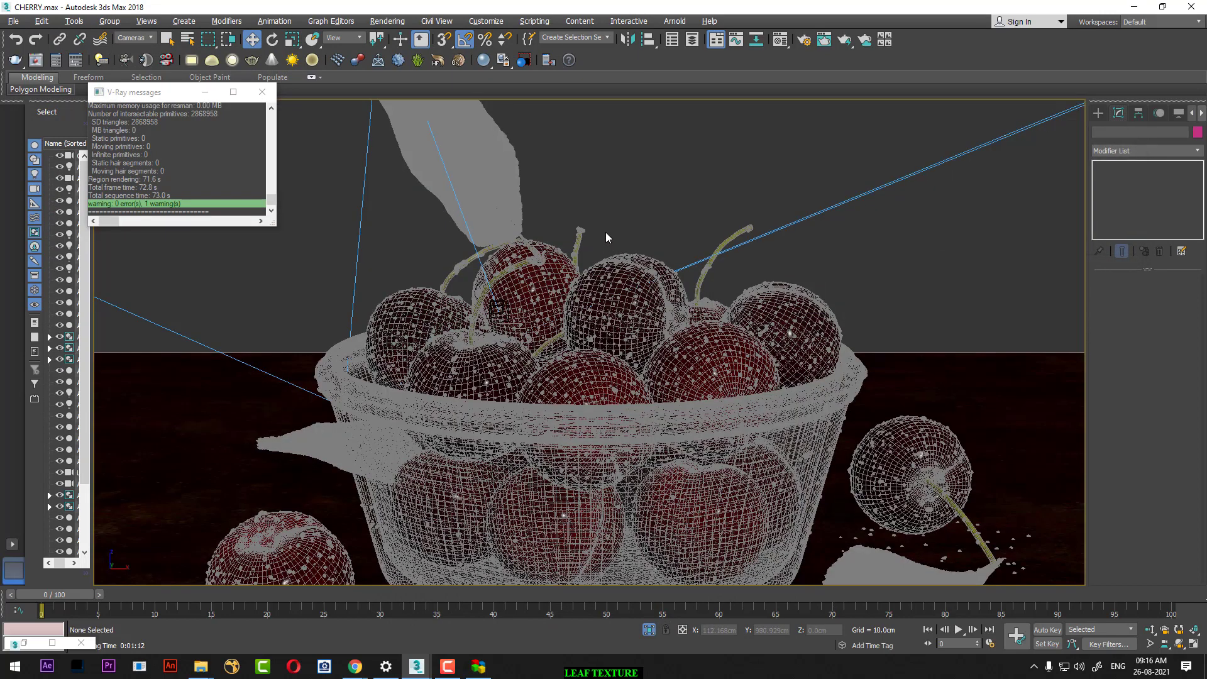
key(p)
key(alt+w)
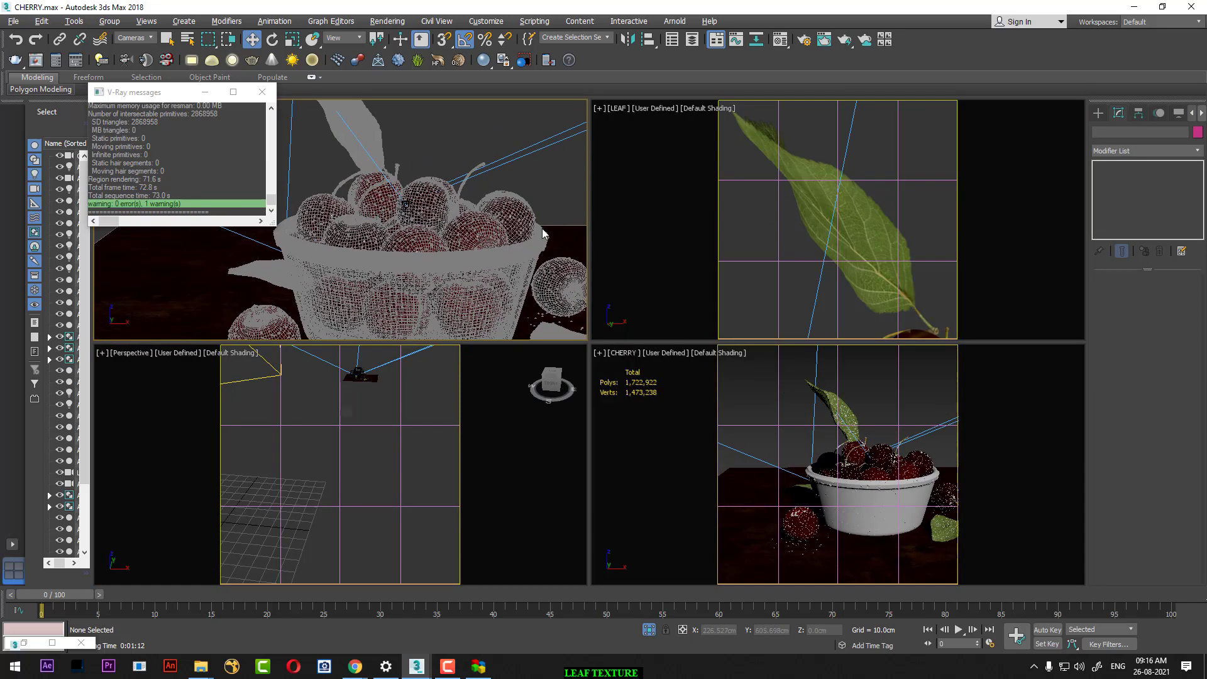
middle_drag(348, 161, 398, 169)
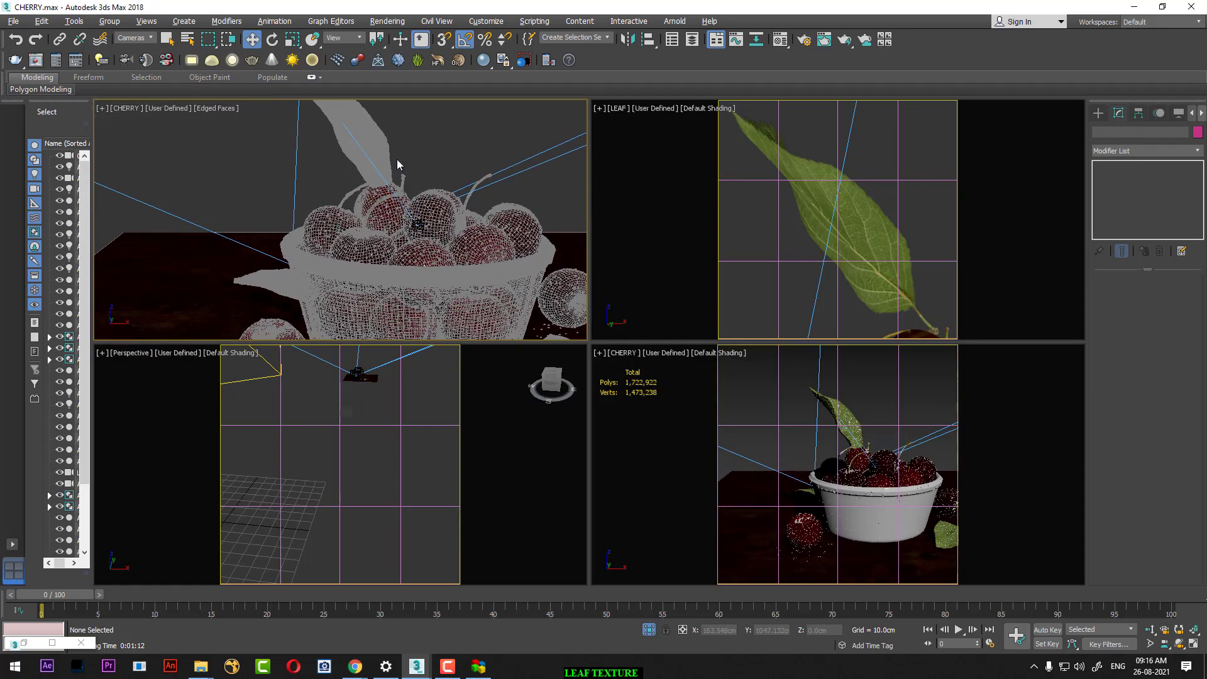
scroll(397, 164, up, 2)
scroll(397, 165, up, 2)
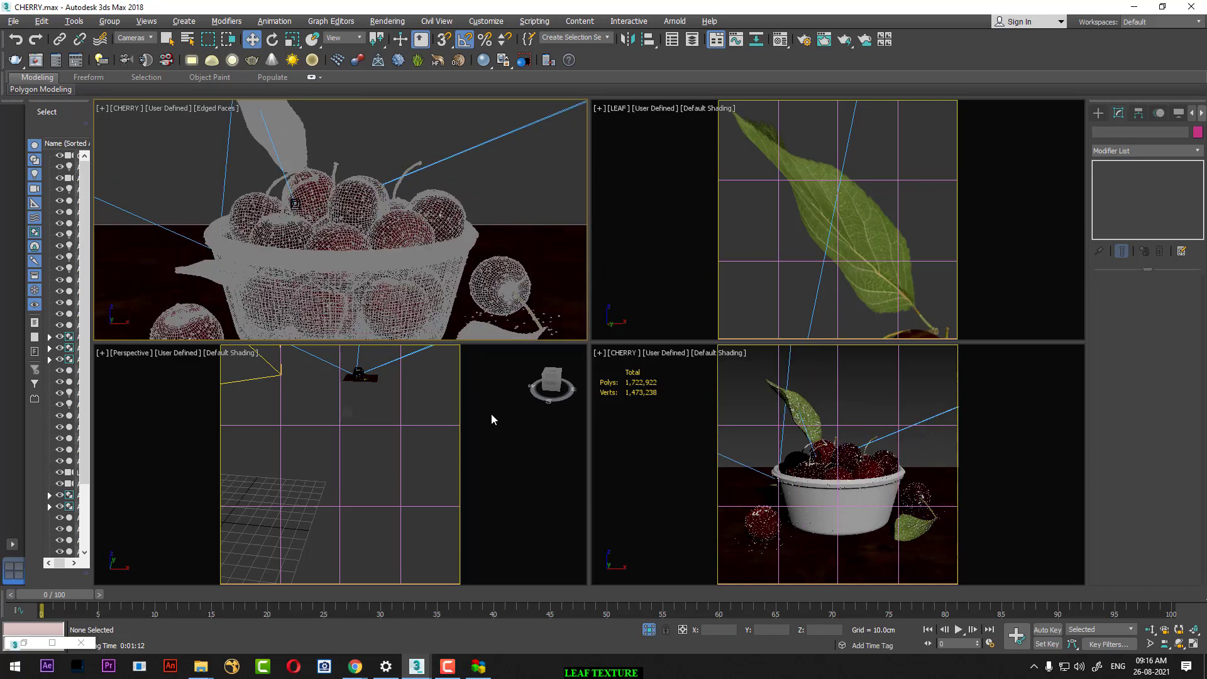
Step: Switch the close-up view to a free Perspective view and maximize it
click(469, 439)
click(737, 244)
click(737, 429)
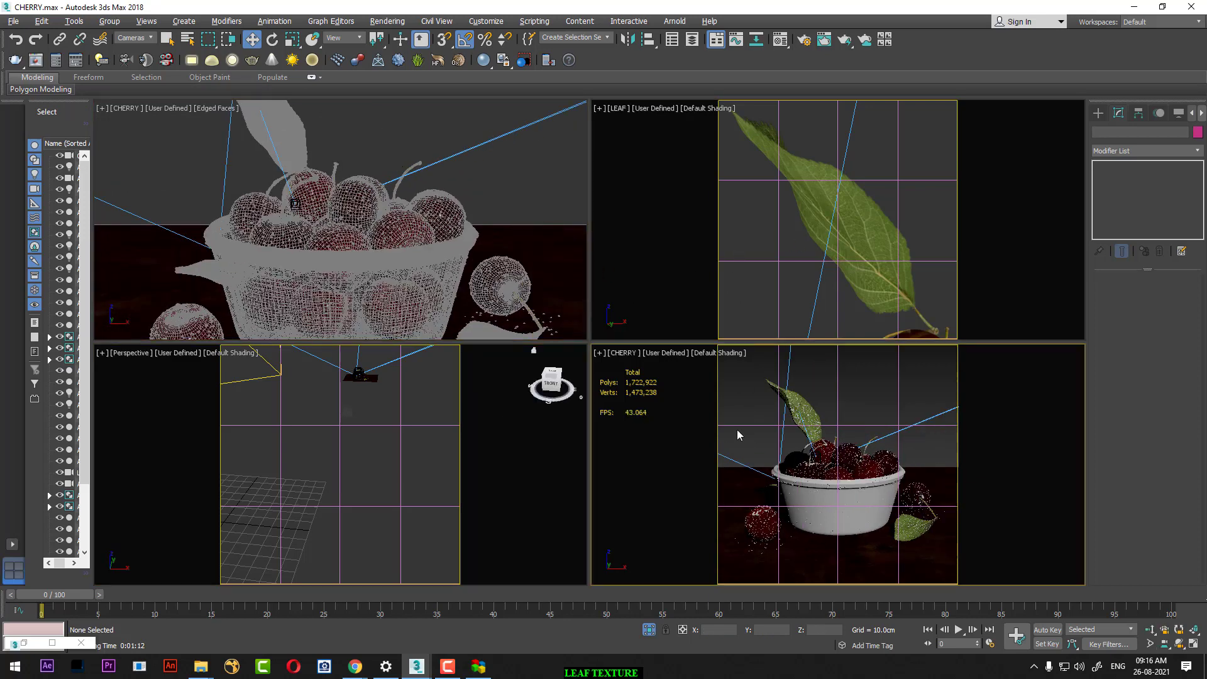
click(518, 217)
key(p)
key(alt+w)
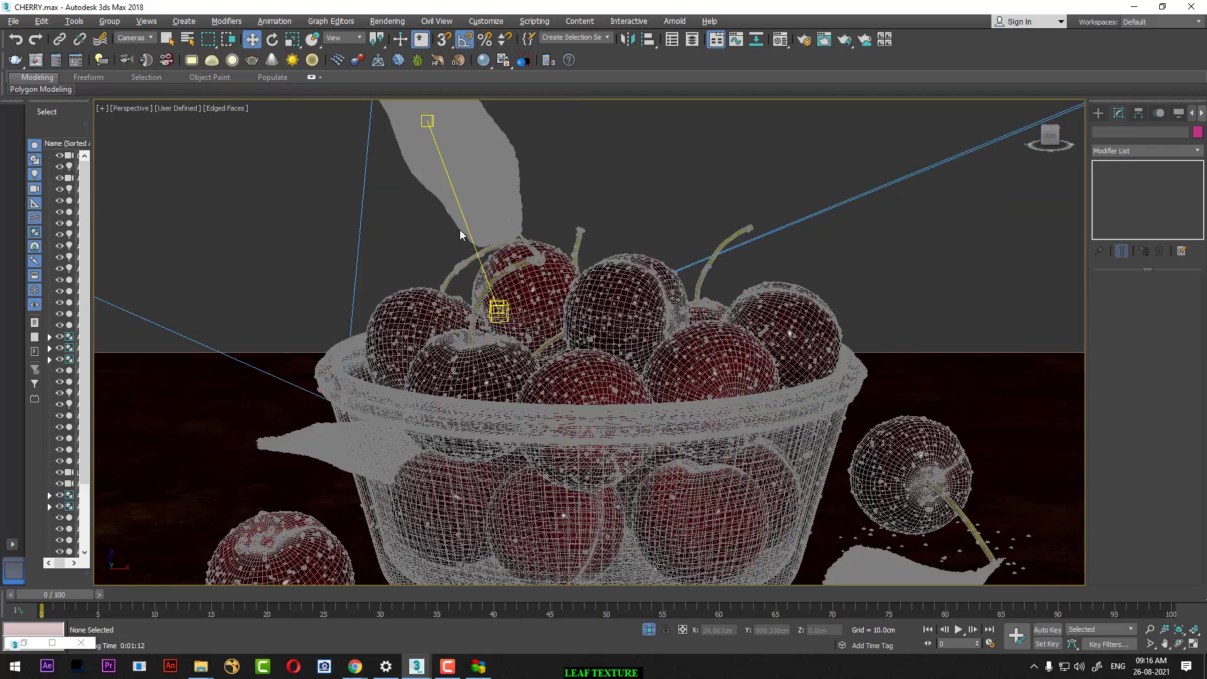
scroll(671, 299, down, 5)
Step: Zoom out and orbit to see the CHERRY camera and plane lights from above
alt+middle_drag(671, 298, 629, 334)
click(592, 308)
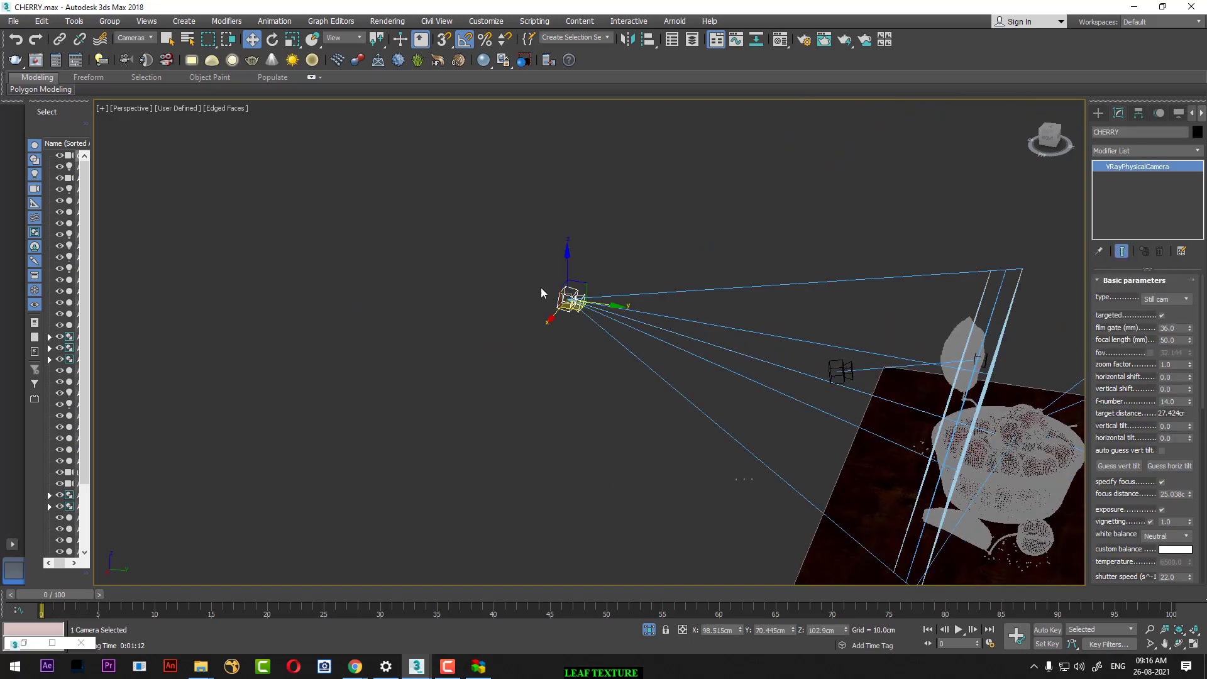
scroll(790, 385, down, 2)
scroll(755, 384, down, 2)
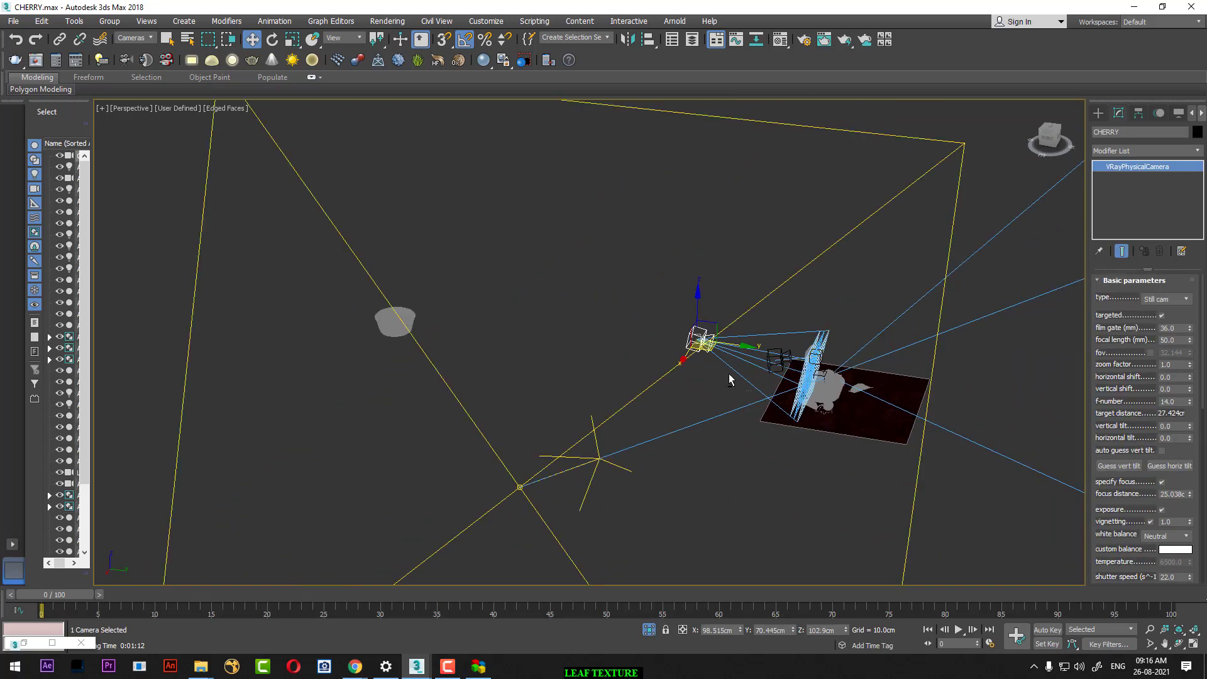
mouse_move(729, 373)
alt+middle_down()
mouse_move(662, 361)
mouse_move(707, 413)
mouse_move(714, 459)
mouse_move(824, 436)
mouse_move(593, 423)
mouse_move(725, 437)
mouse_move(728, 397)
mouse_move(795, 458)
alt+middle_up()
click(882, 332)
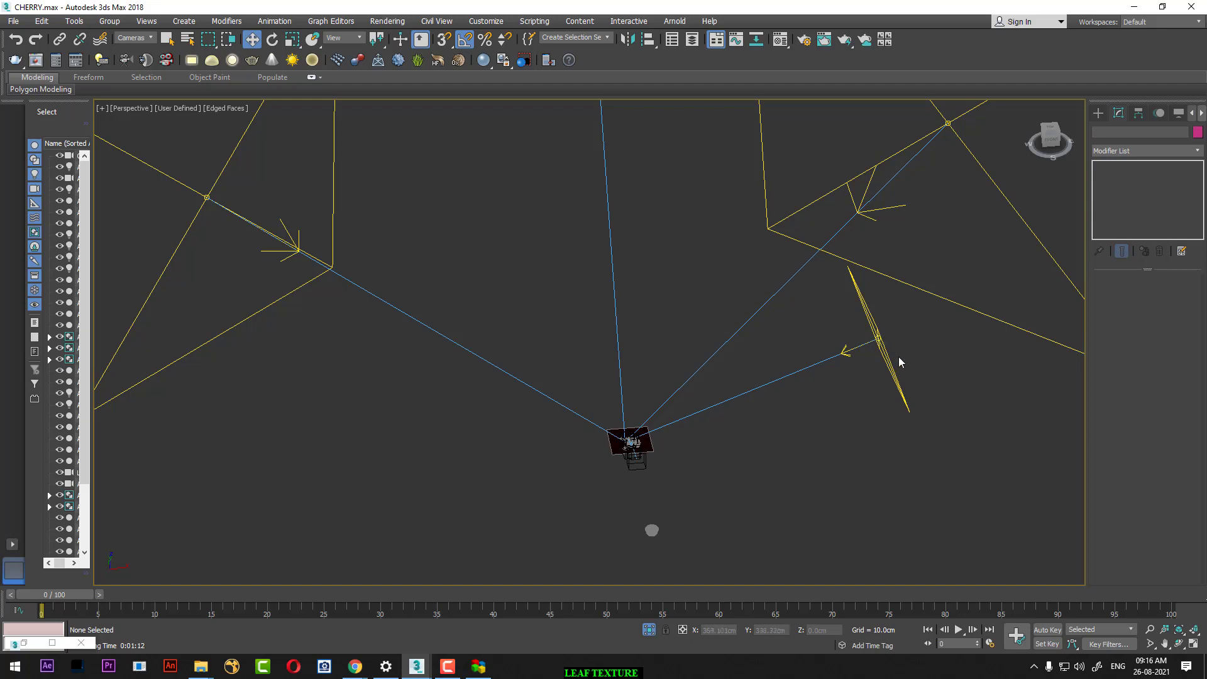
Step: Set the Selection Filter to Lights and inspect the multipliers of AI49_002_03 and AI49_002_09
click(141, 39)
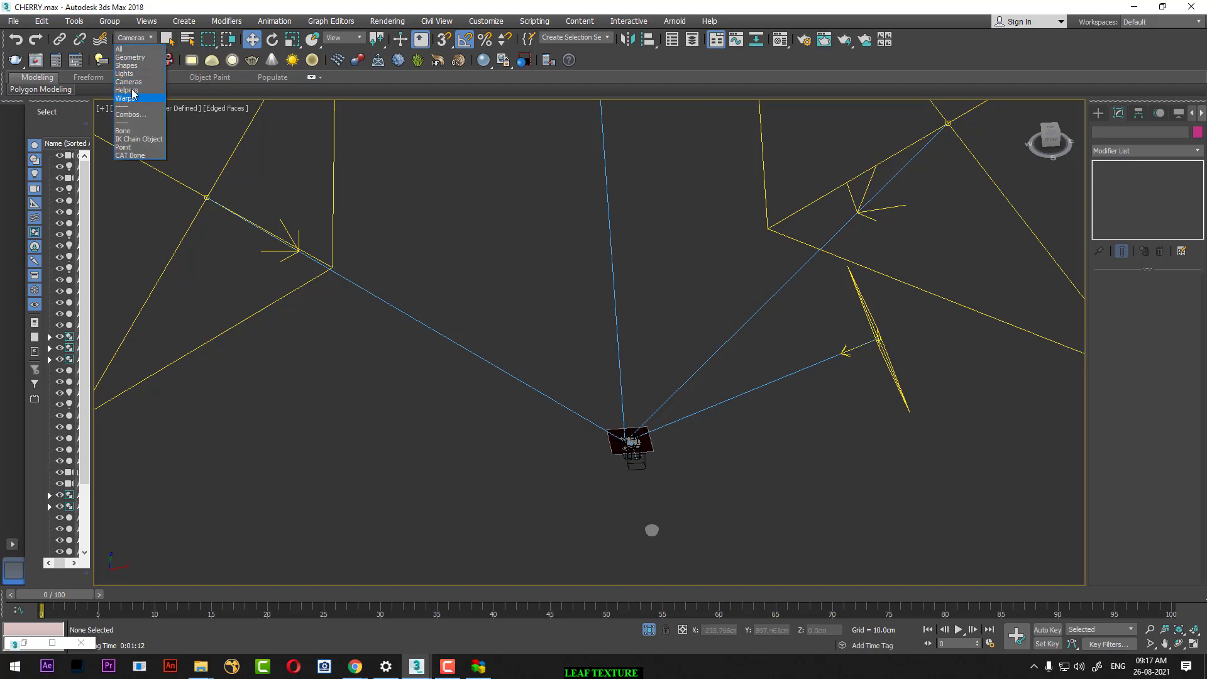
click(124, 74)
click(870, 343)
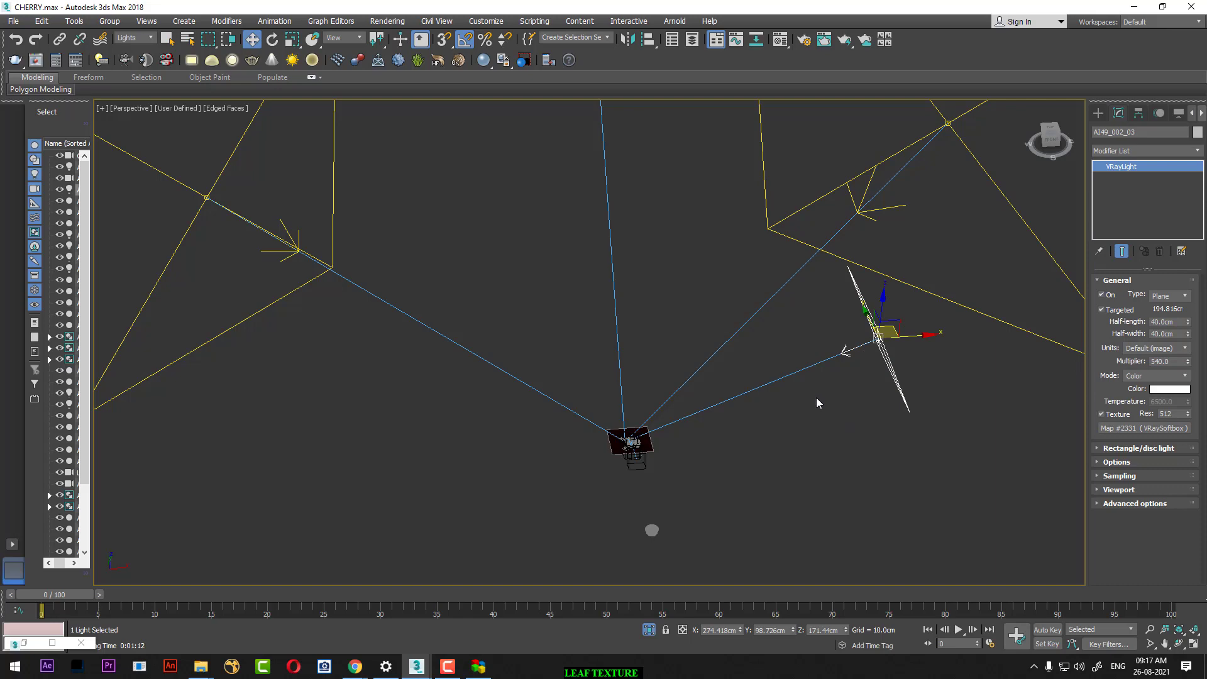
alt+middle_drag(881, 409, 881, 395)
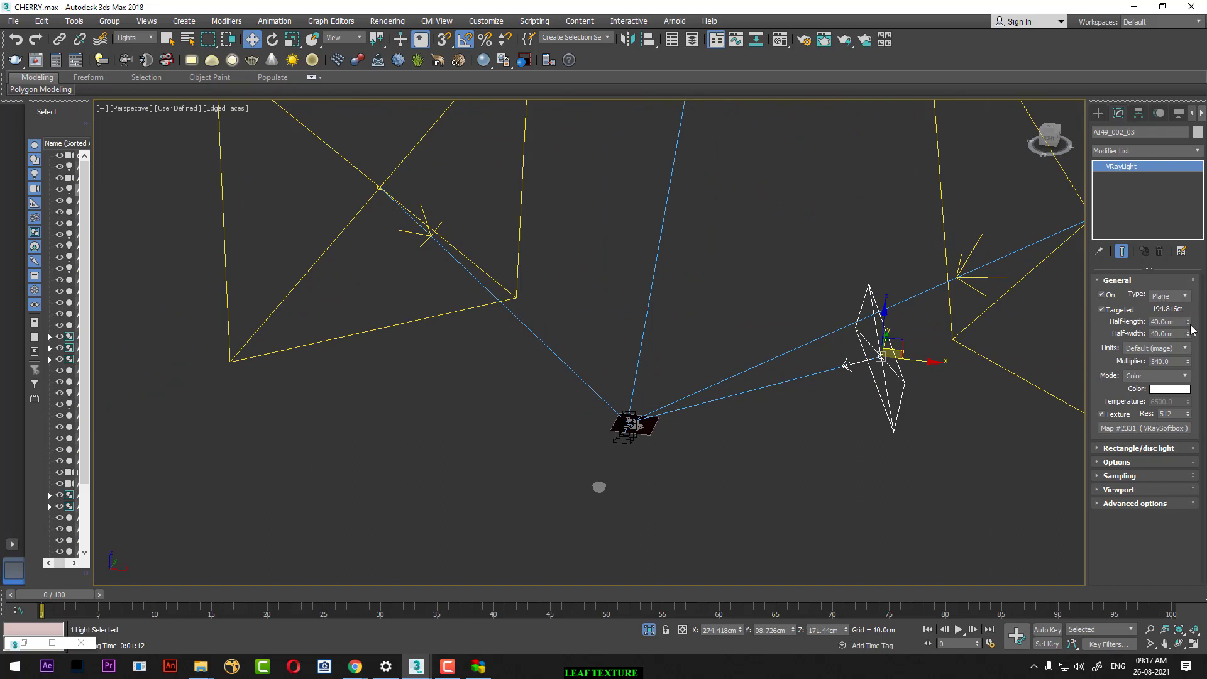
click(1174, 359)
click(976, 288)
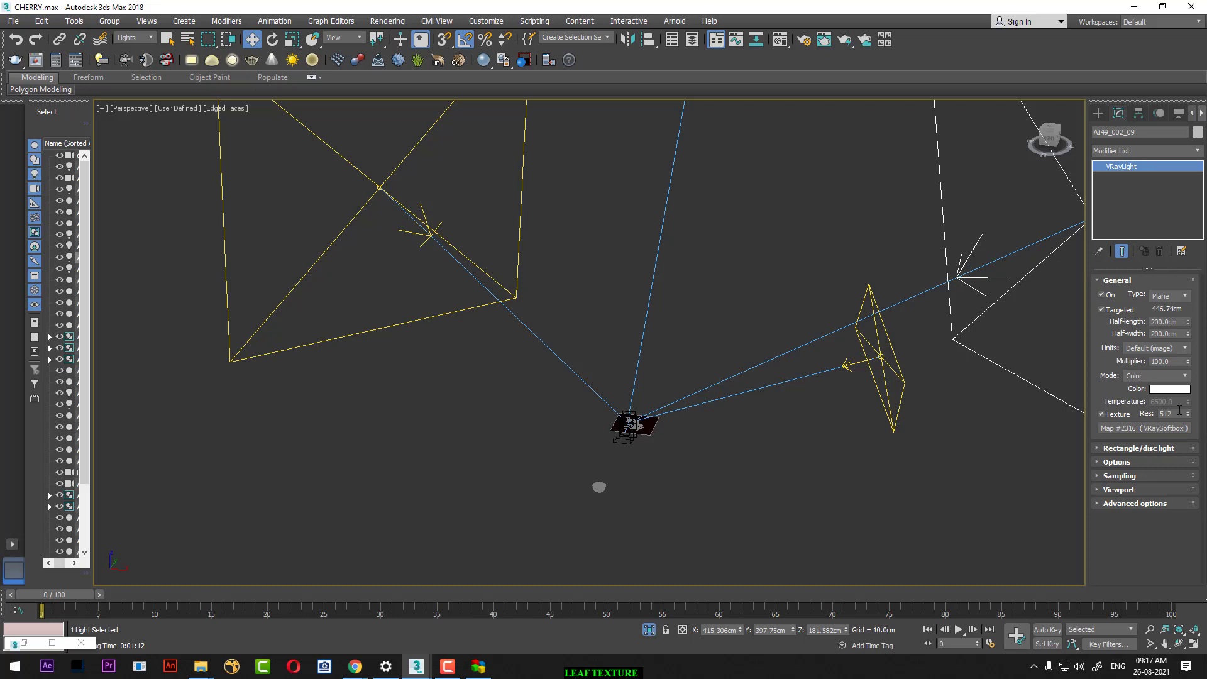
click(1174, 362)
Step: Review plane lights AI49_002_07 and AI49_002_25, then reframe the view and deselect
drag(336, 340, 330, 313)
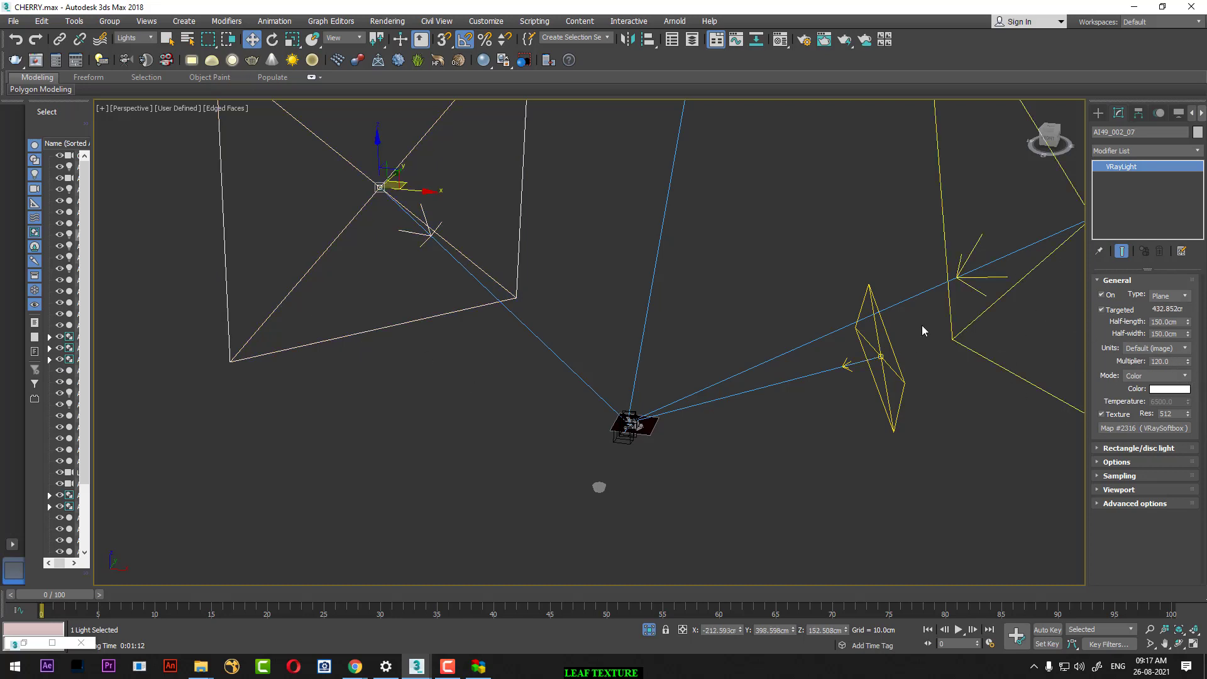
scroll(922, 331, down, 5)
mouse_move(835, 88)
middle_down()
mouse_move(835, 209)
mouse_move(833, 194)
mouse_move(913, 179)
middle_up()
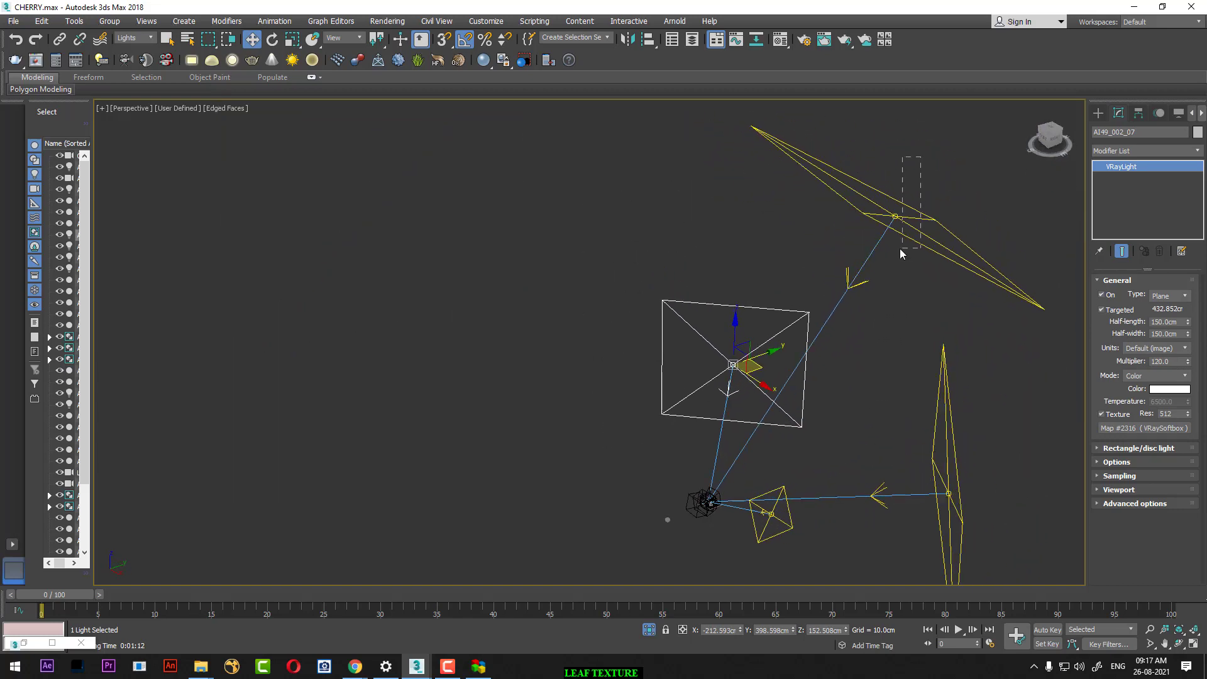
drag(900, 249, 886, 251)
middle_drag(793, 380, 781, 337)
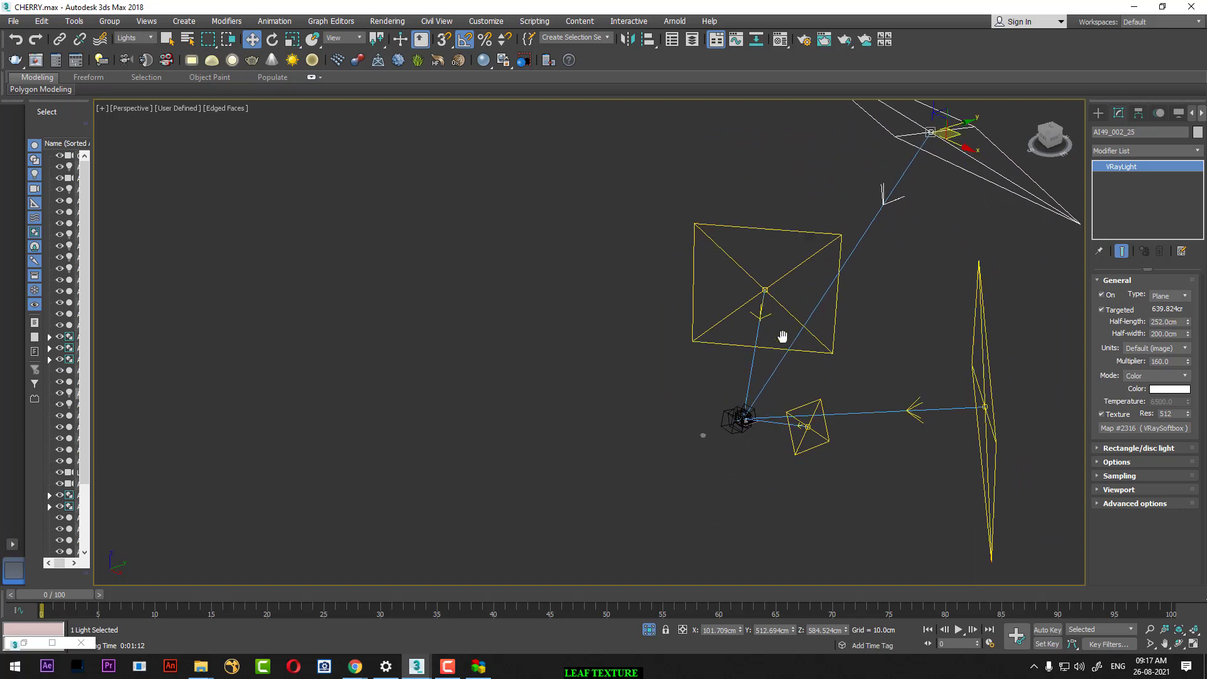
scroll(782, 337, up, 4)
middle_drag(645, 547, 699, 419)
click(708, 397)
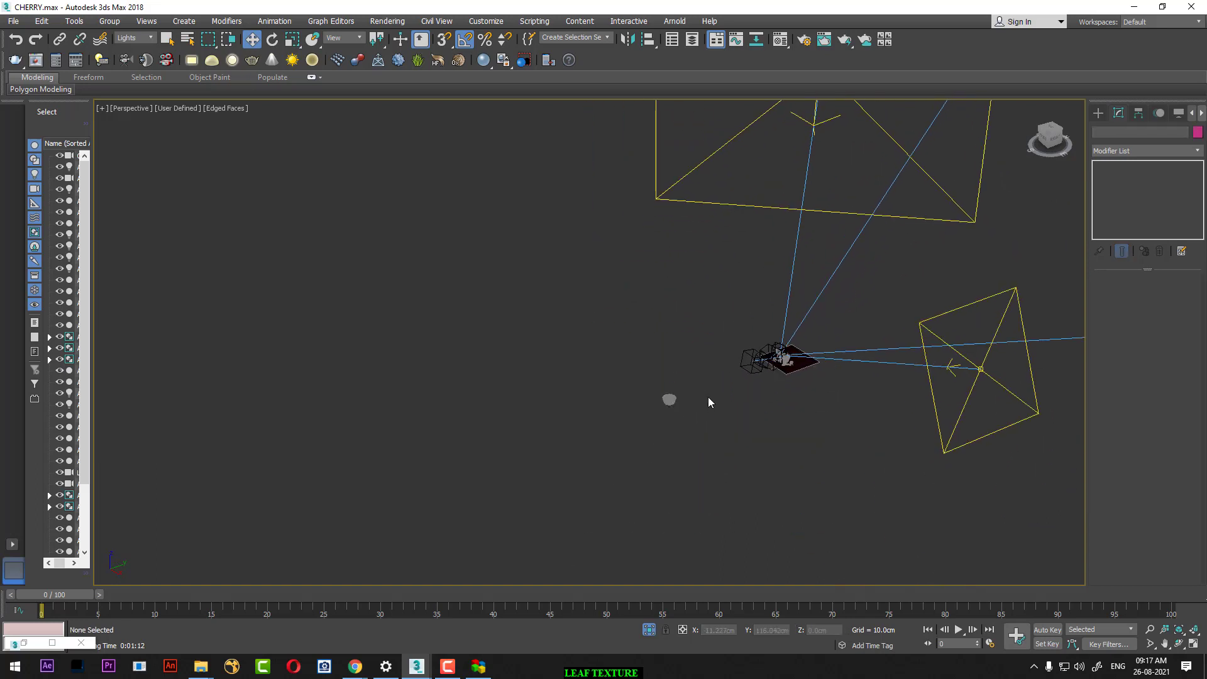
right_click(708, 395)
Step: Return to the untitled leaf scene and close the material preview and Material Editor
click(371, 613)
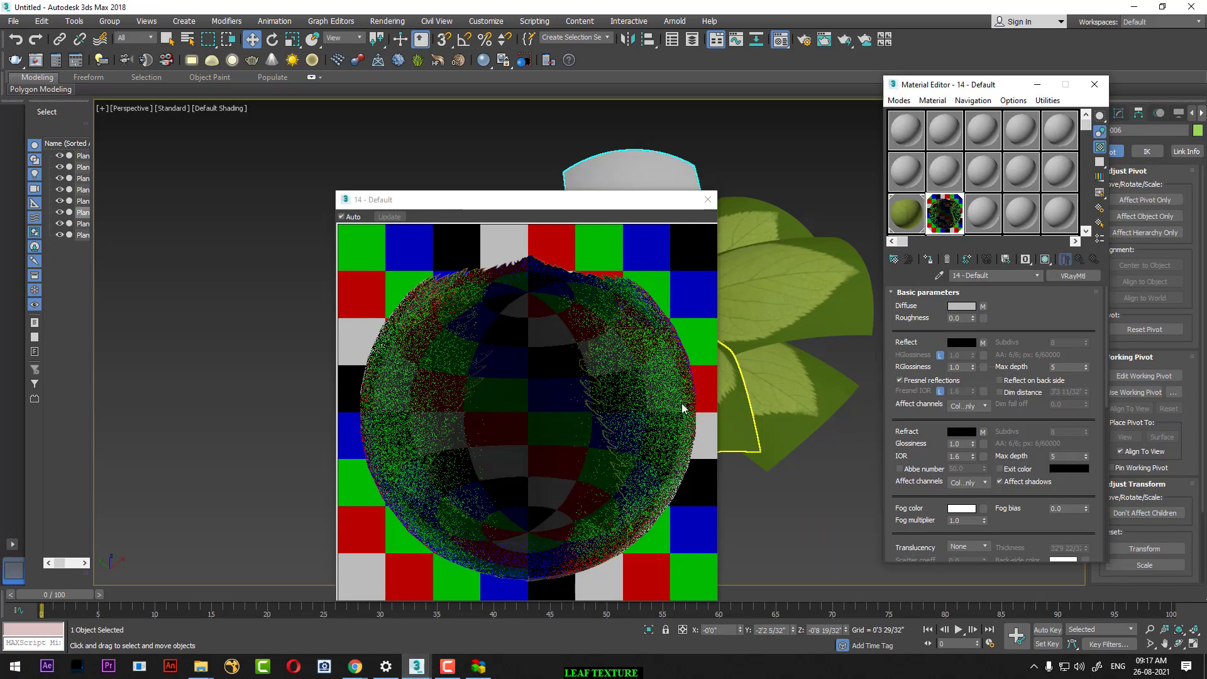
click(708, 199)
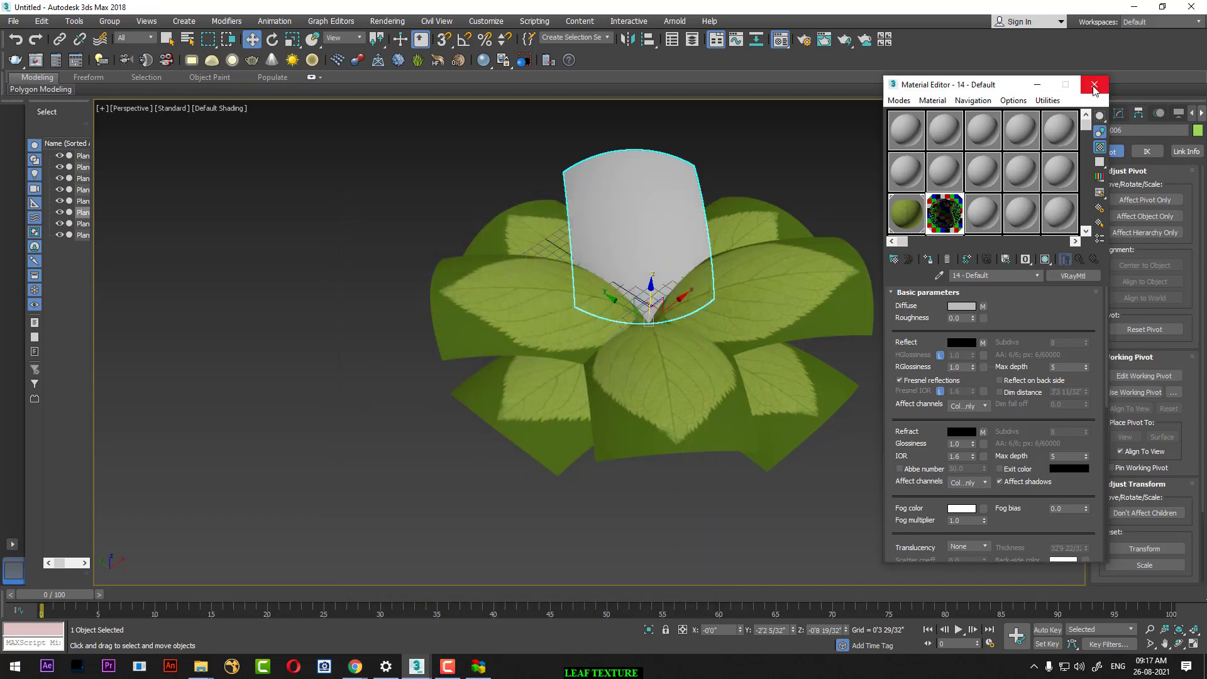
click(1094, 86)
alt+middle_drag(752, 297, 703, 368)
Step: Create a 64-segment teapot to the right of the leaves
click(1098, 113)
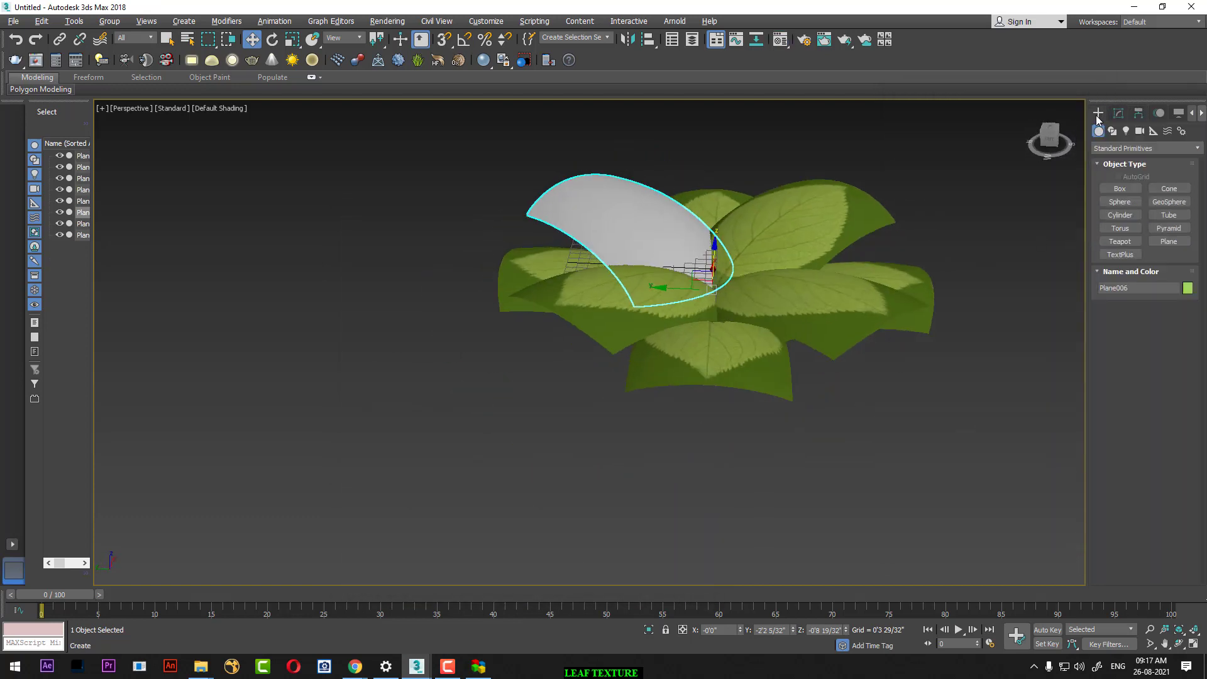
click(1120, 241)
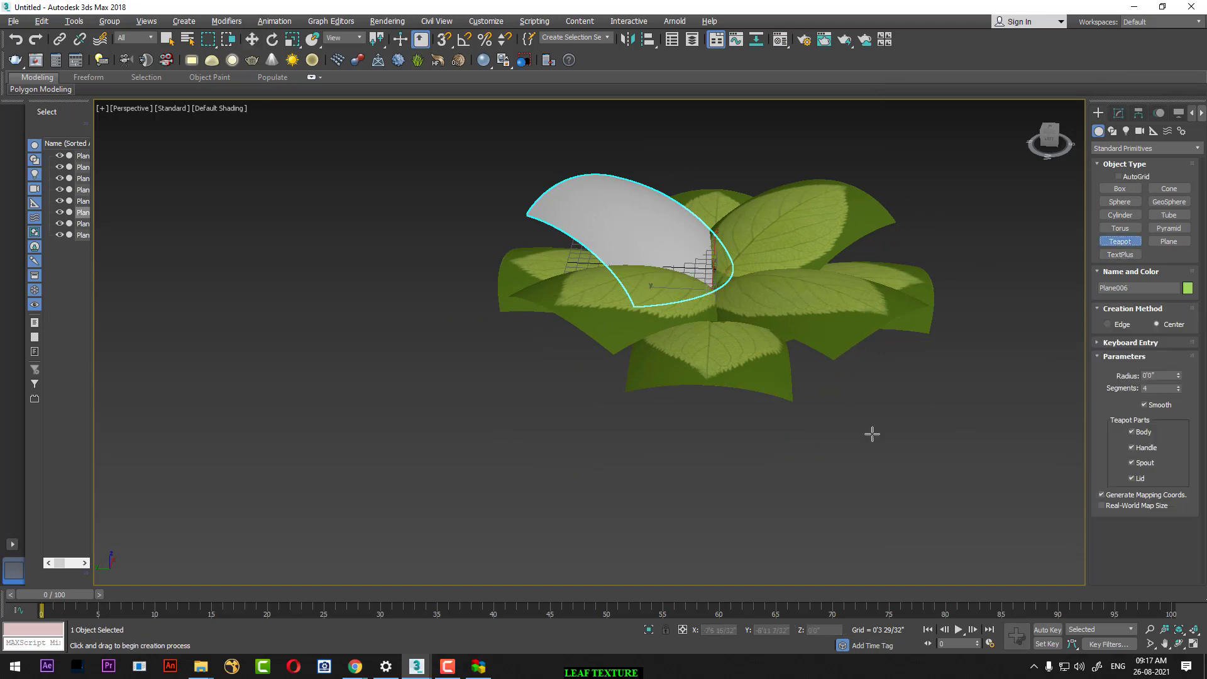
scroll(687, 425, down, 3)
mouse_move(687, 425)
alt+middle_down()
mouse_move(870, 412)
mouse_move(843, 350)
alt+middle_up()
mouse_move(843, 350)
mouse_down()
mouse_move(876, 428)
mouse_move(947, 404)
mouse_up()
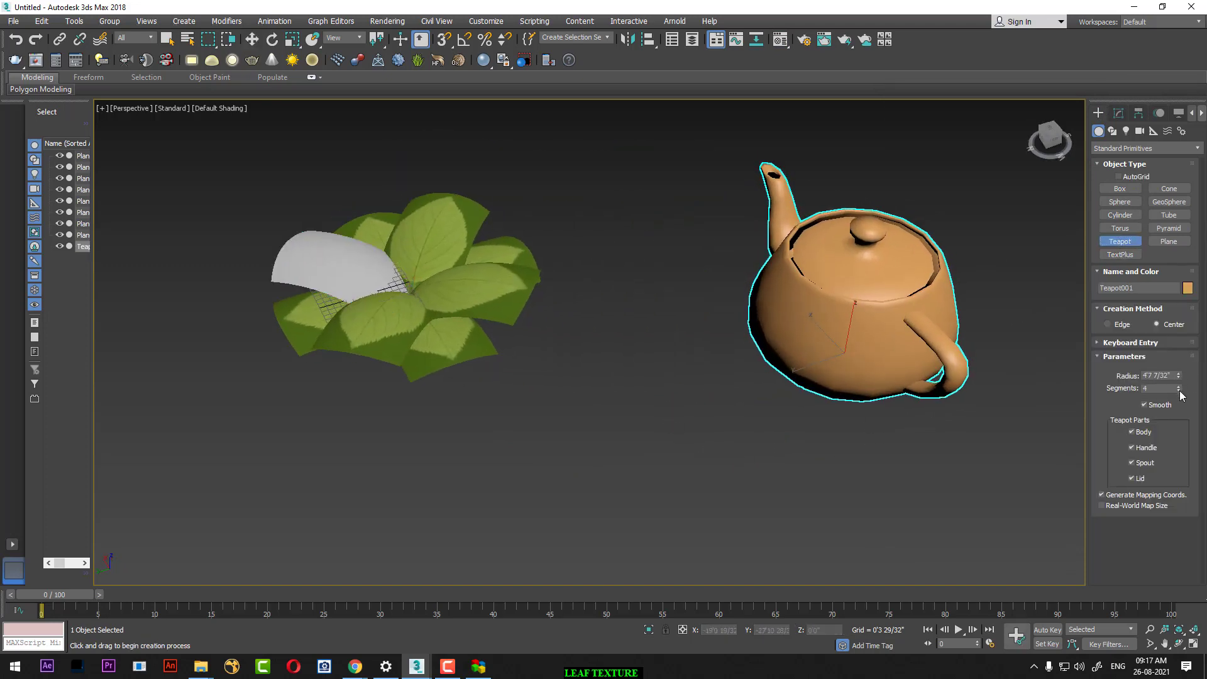
drag(1180, 390, 1179, 339)
mouse_move(1002, 399)
alt+middle_down()
mouse_move(846, 423)
mouse_move(655, 485)
alt+middle_up()
right_click(790, 461)
Step: Draw a ground plane under the teapot and scale it up to fill the scene
click(872, 469)
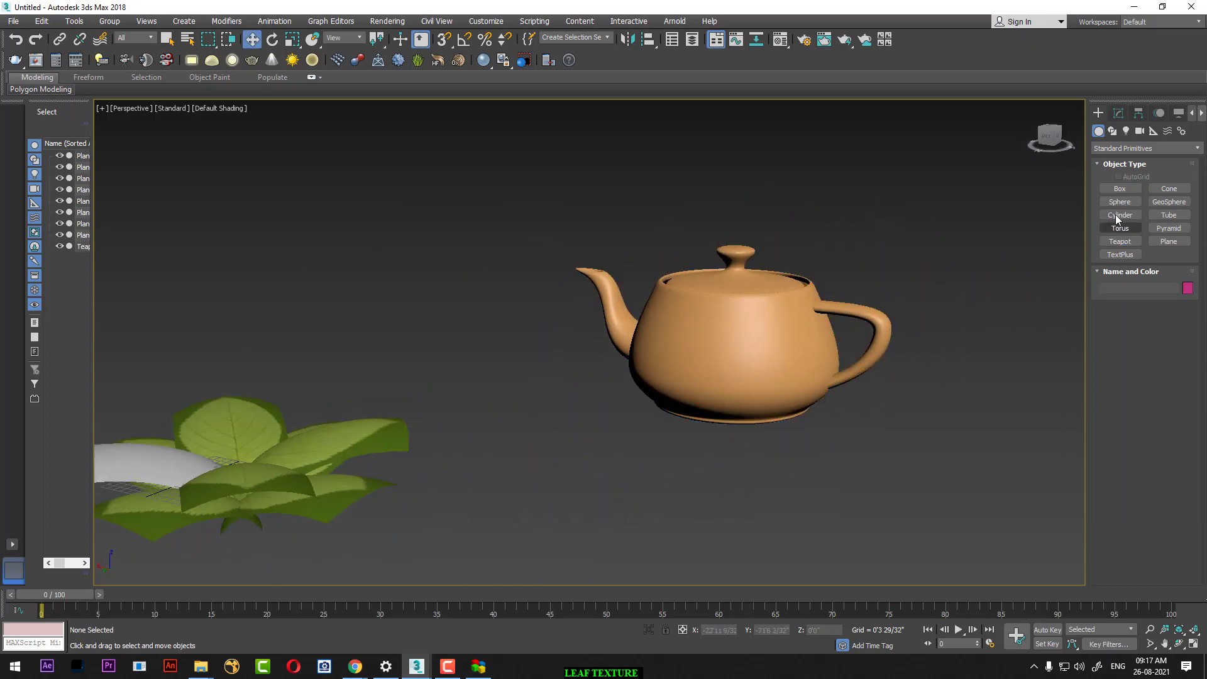
click(1169, 241)
alt+middle_drag(754, 302, 757, 417)
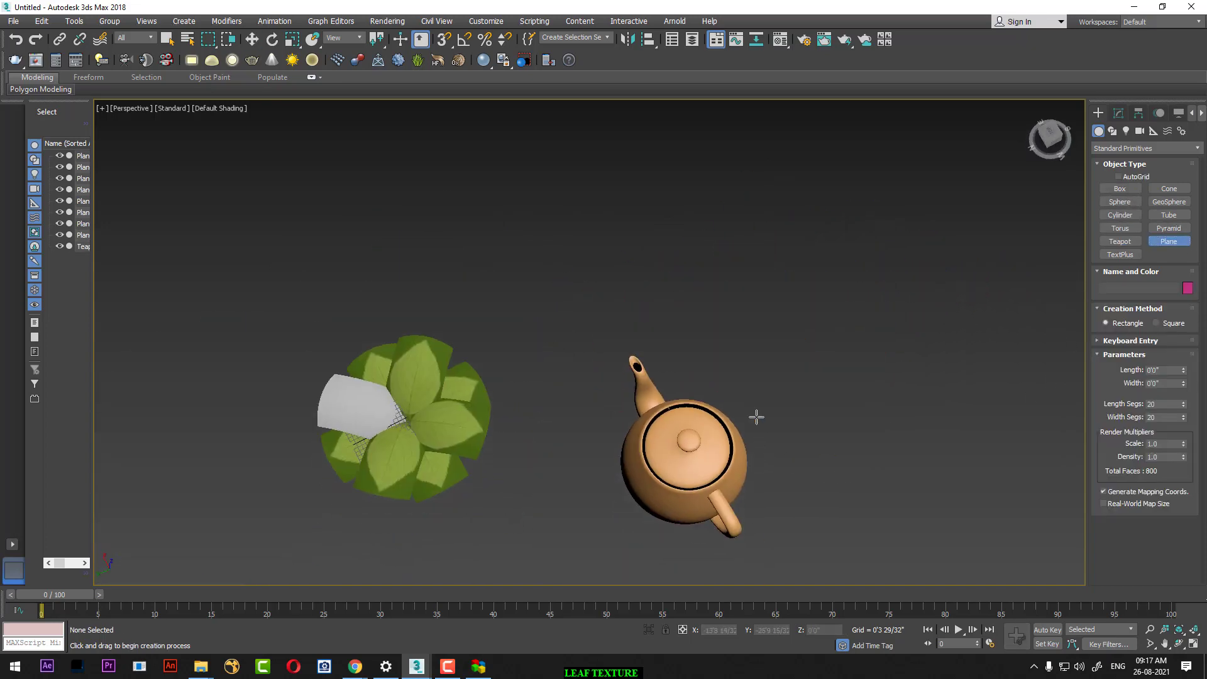
drag(492, 249, 1048, 523)
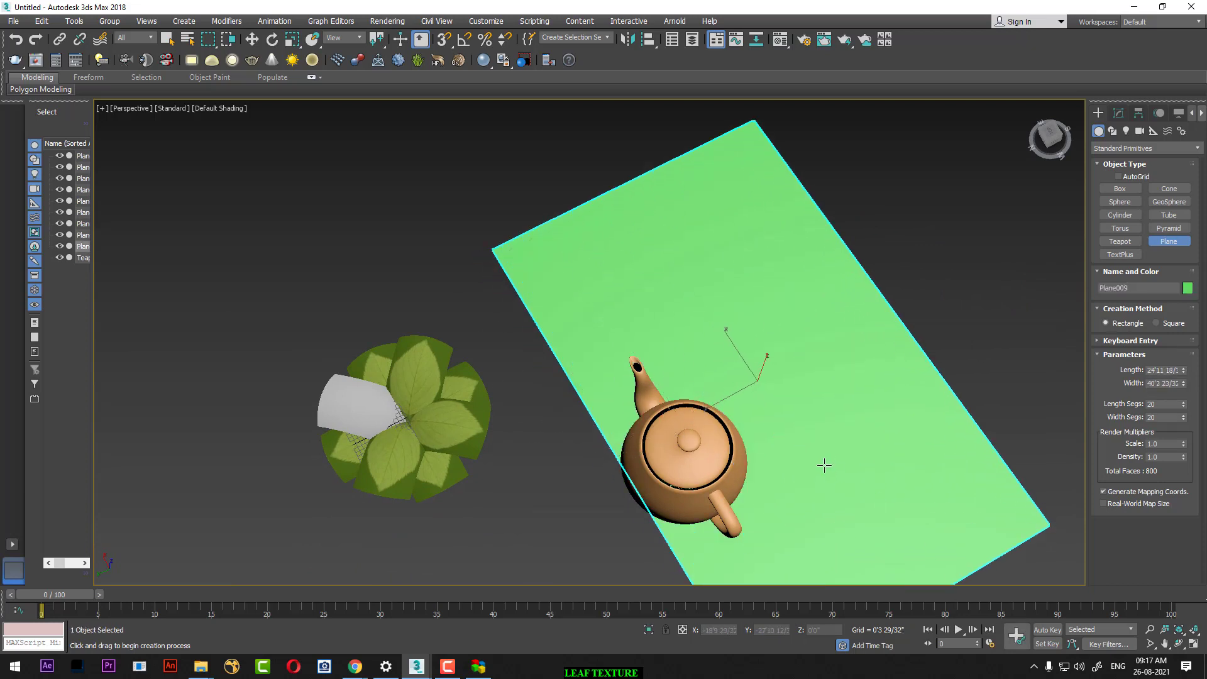
key(r)
drag(792, 439, 787, 391)
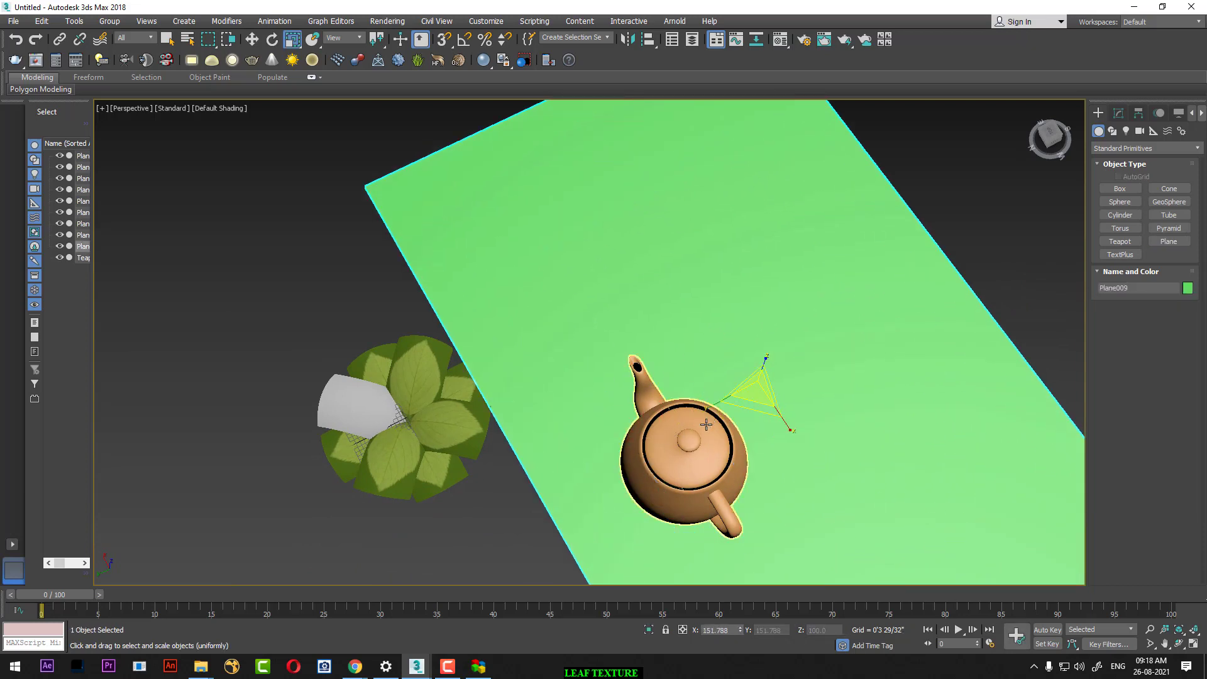
Step: Select all eight leaf planes and move them up above the ground plane
key(w)
alt+middle_drag(717, 399, 761, 417)
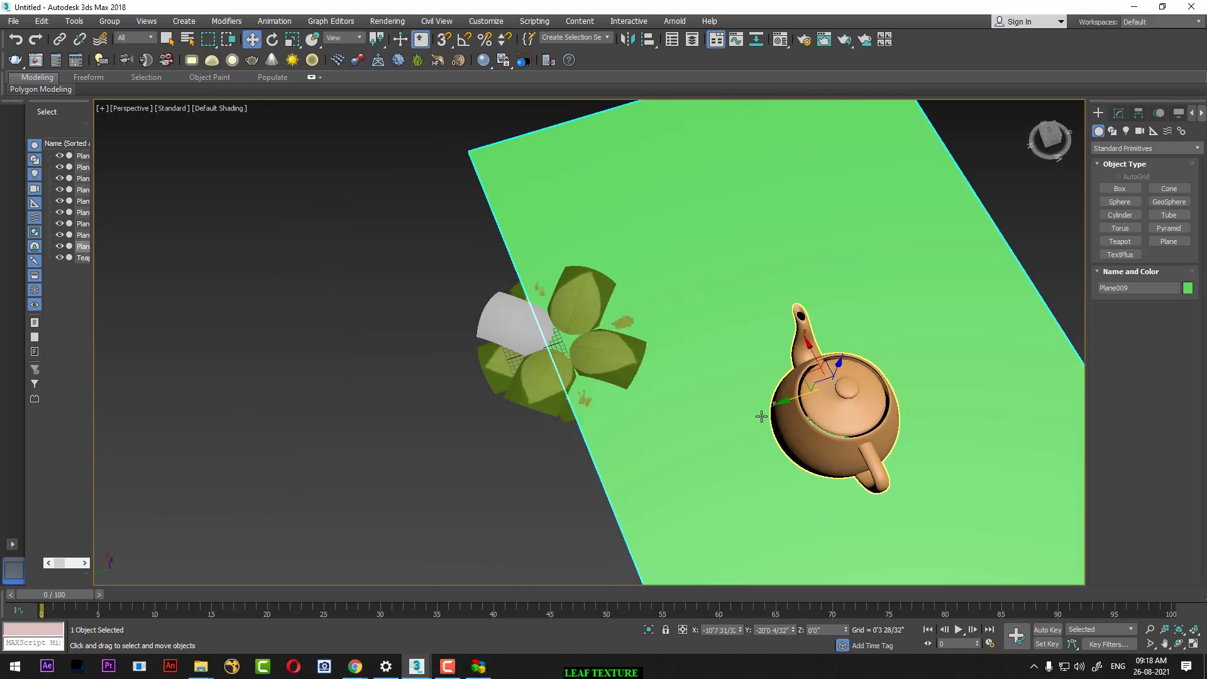
drag(396, 266, 713, 488)
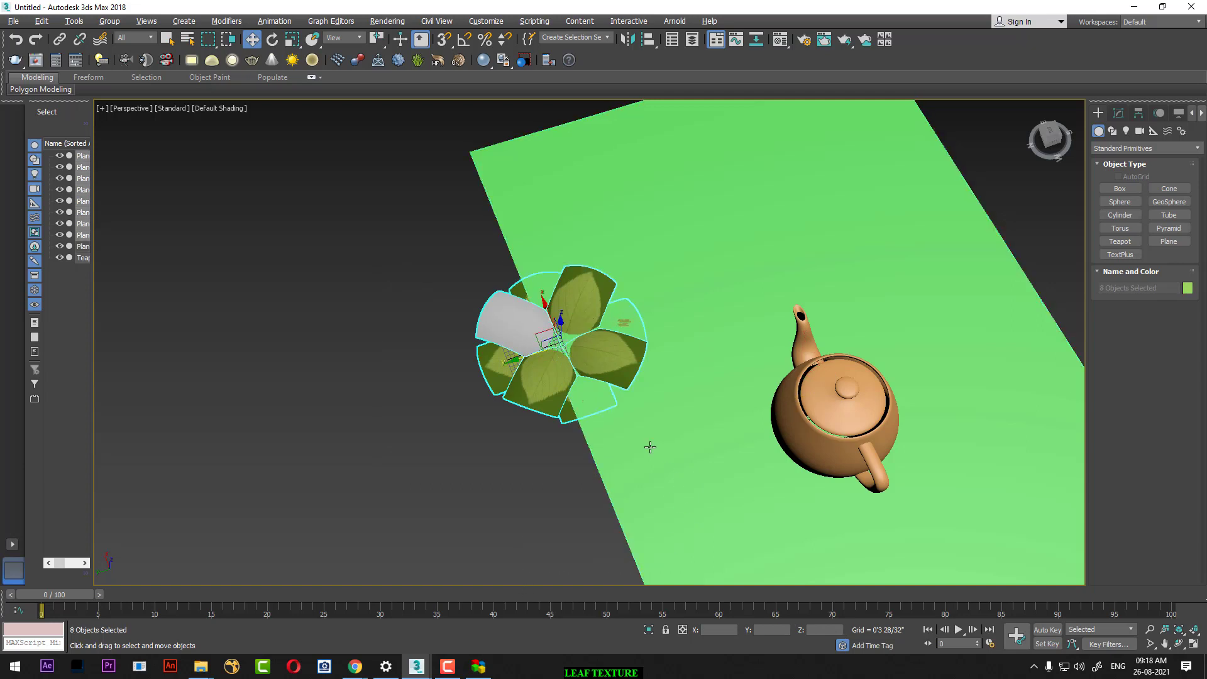
alt+middle_drag(650, 447, 595, 313)
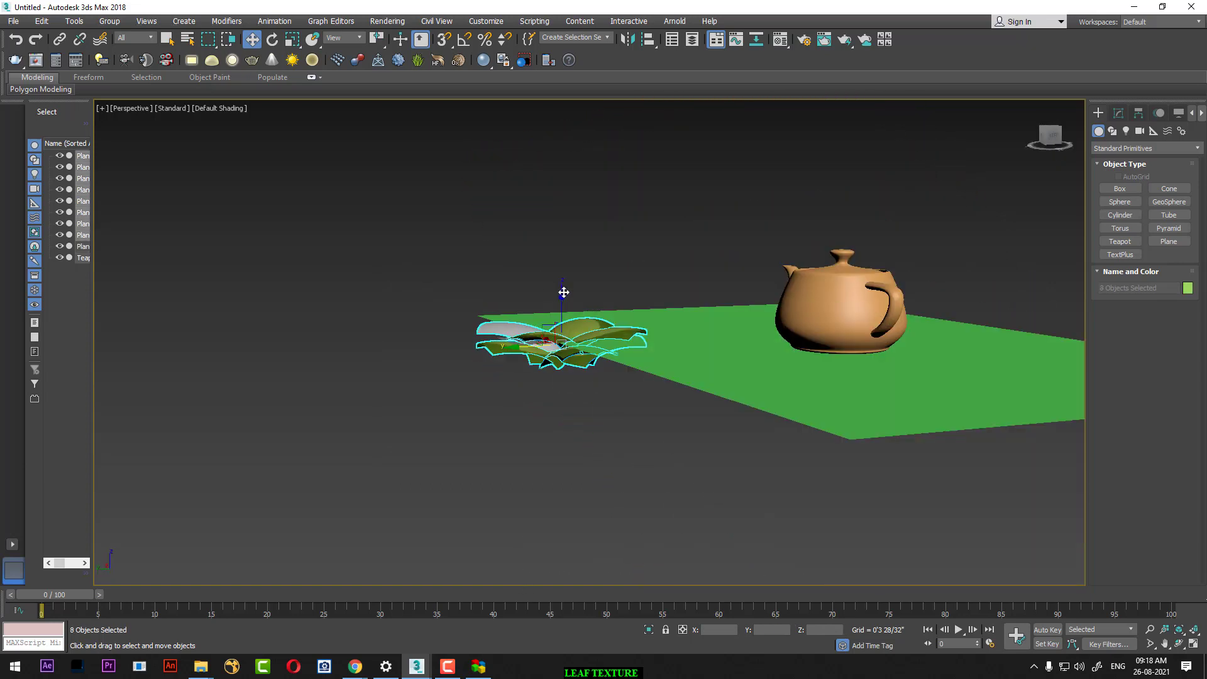
drag(562, 293, 560, 157)
scroll(860, 407, up, 2)
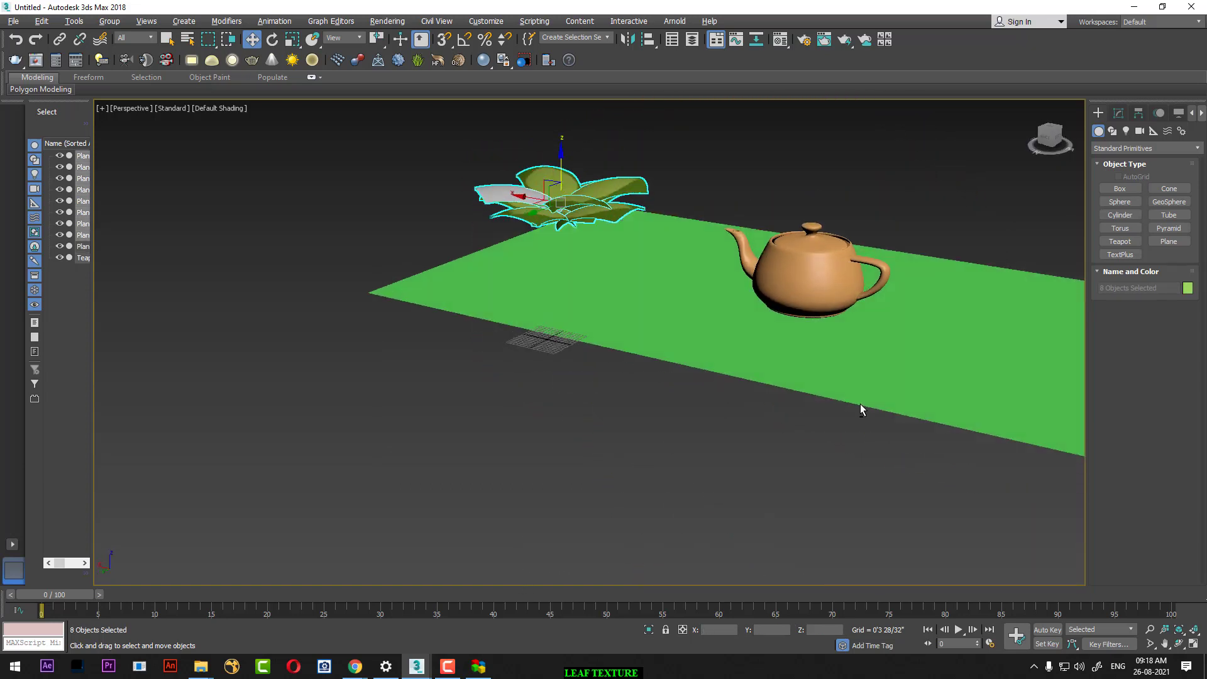
scroll(792, 453, up, 4)
mouse_move(792, 453)
alt+middle_down()
mouse_move(857, 350)
mouse_move(722, 412)
mouse_move(727, 390)
mouse_move(772, 453)
mouse_move(786, 386)
alt+middle_up()
scroll(742, 409, up, 5)
scroll(805, 505, down, 1)
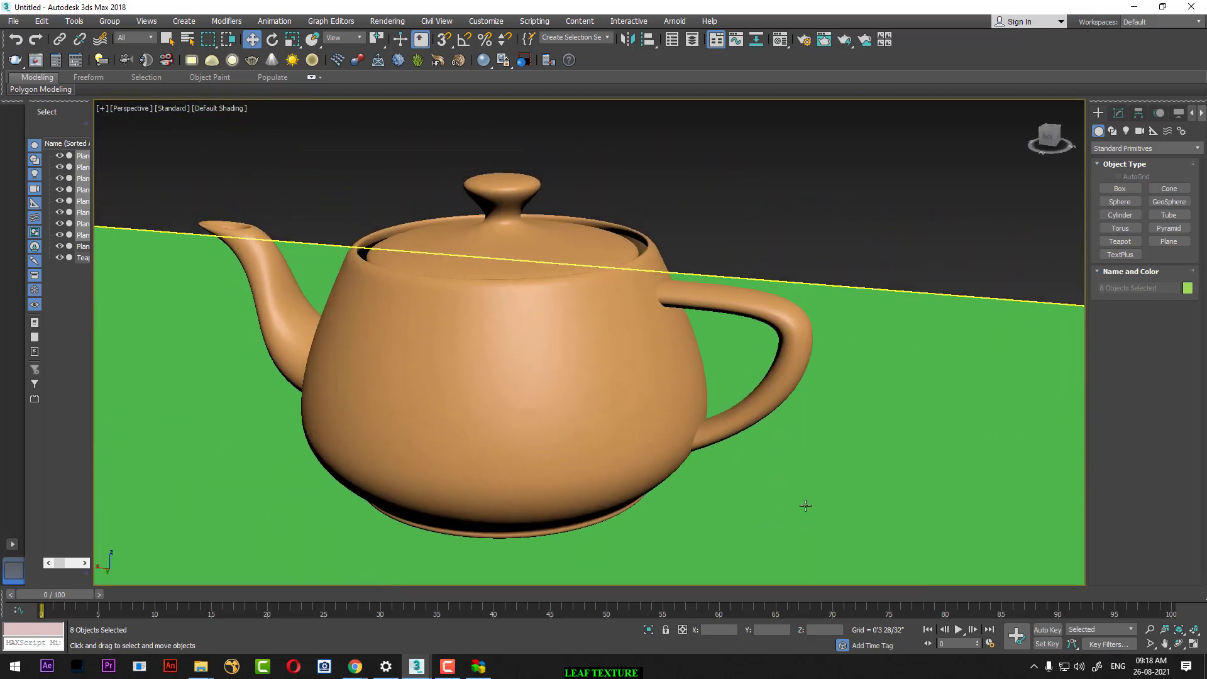
Step: Pick an unused Material Editor slot and bring up the material type list
key(m)
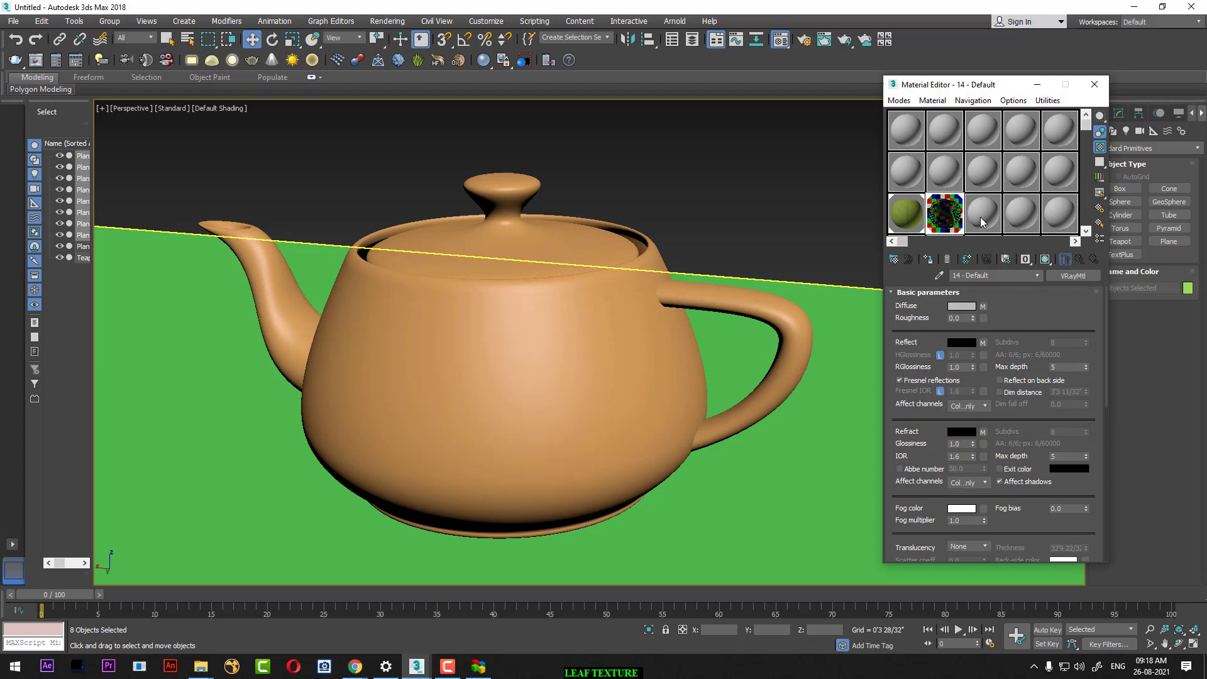
click(982, 222)
click(1073, 275)
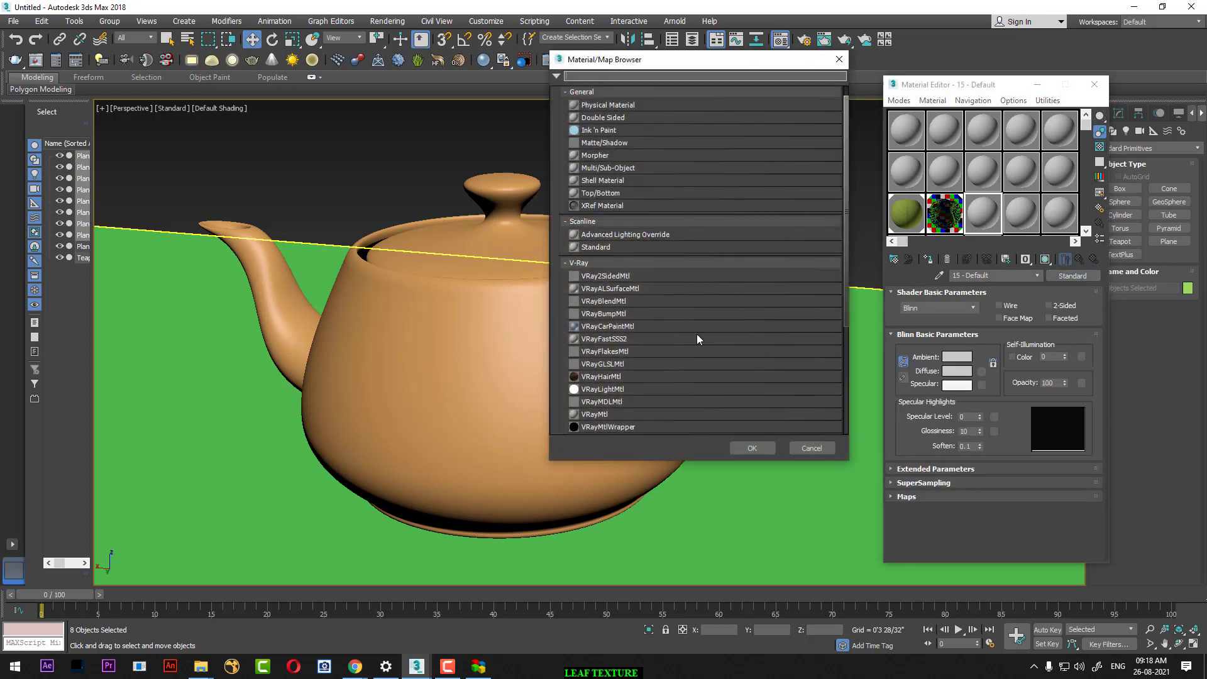
Step: Make material 15 a VRayMtl with white Reflect and Refract and a checker background, then select the teapot
double_click(603, 415)
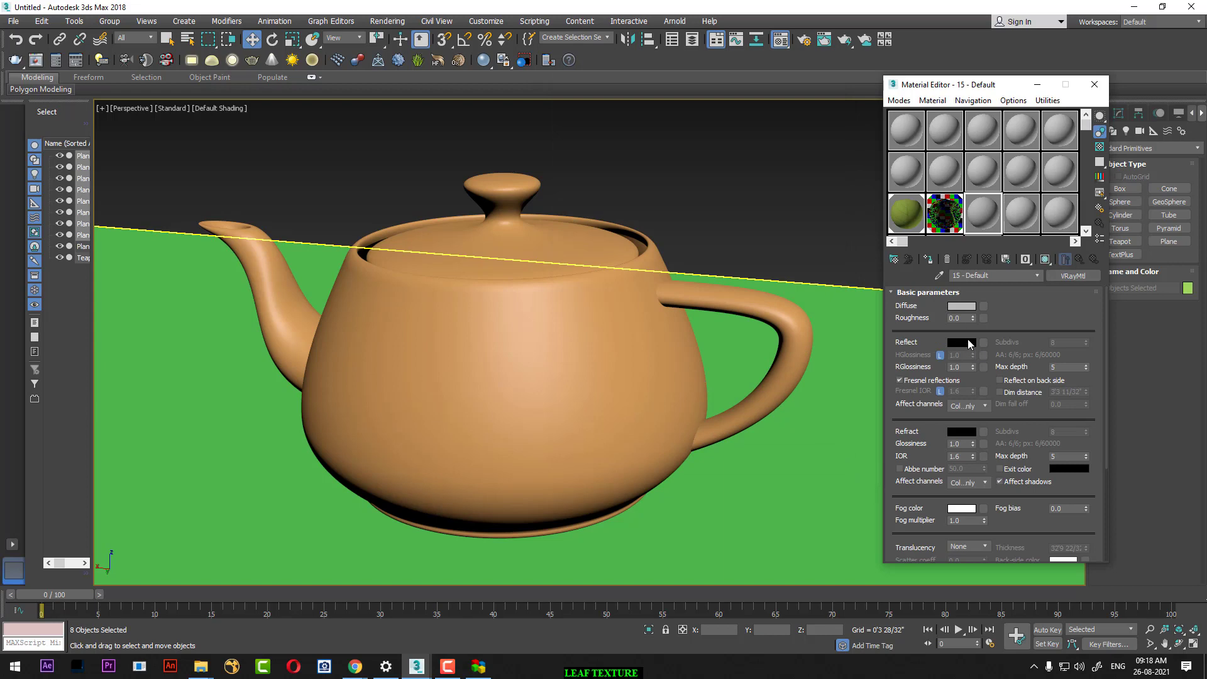
click(968, 341)
drag(380, 135, 379, 176)
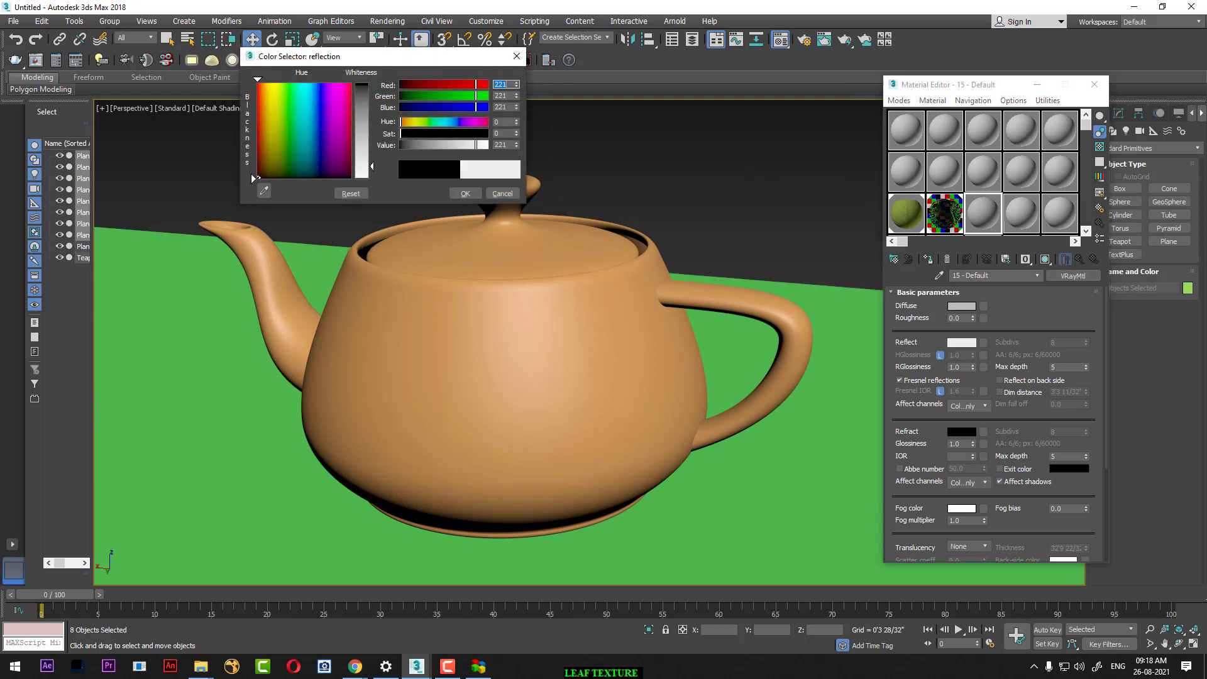
click(465, 193)
click(962, 432)
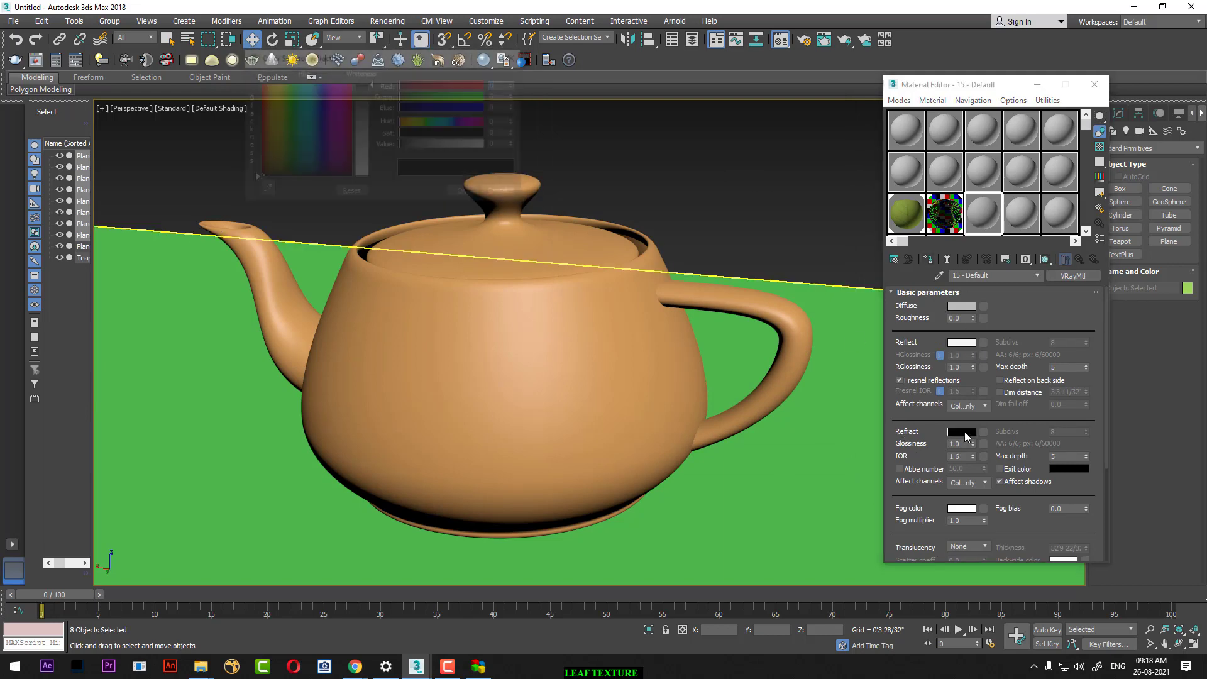
drag(378, 140, 384, 176)
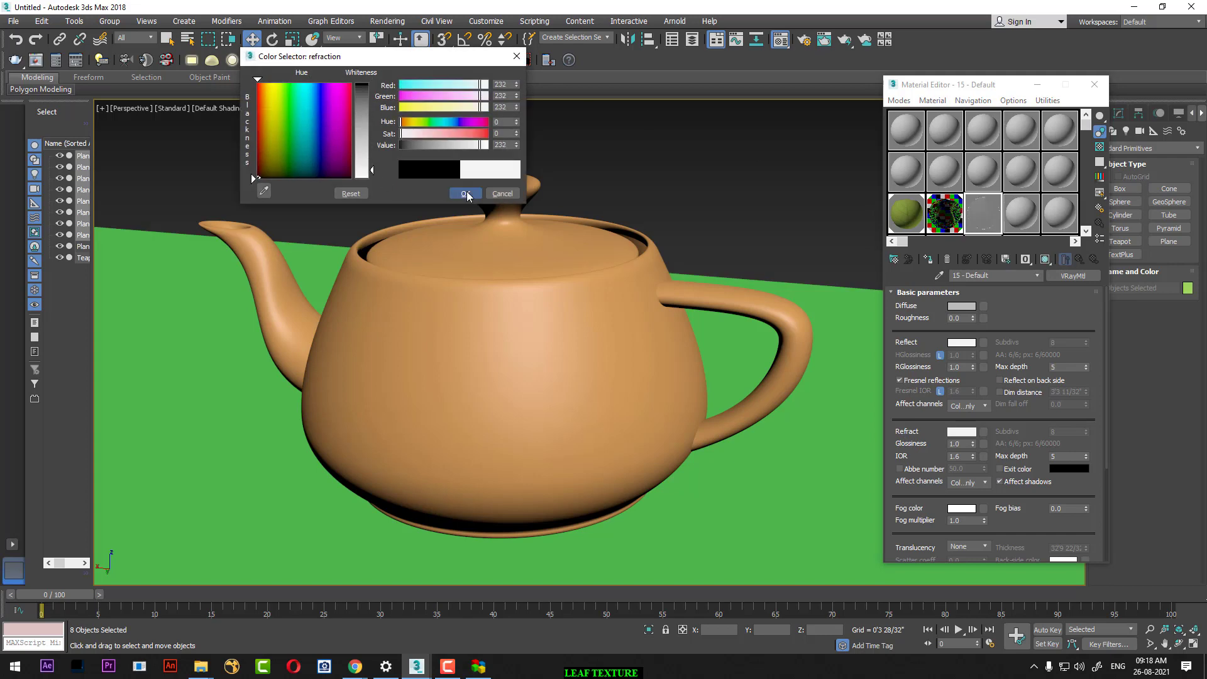
click(466, 193)
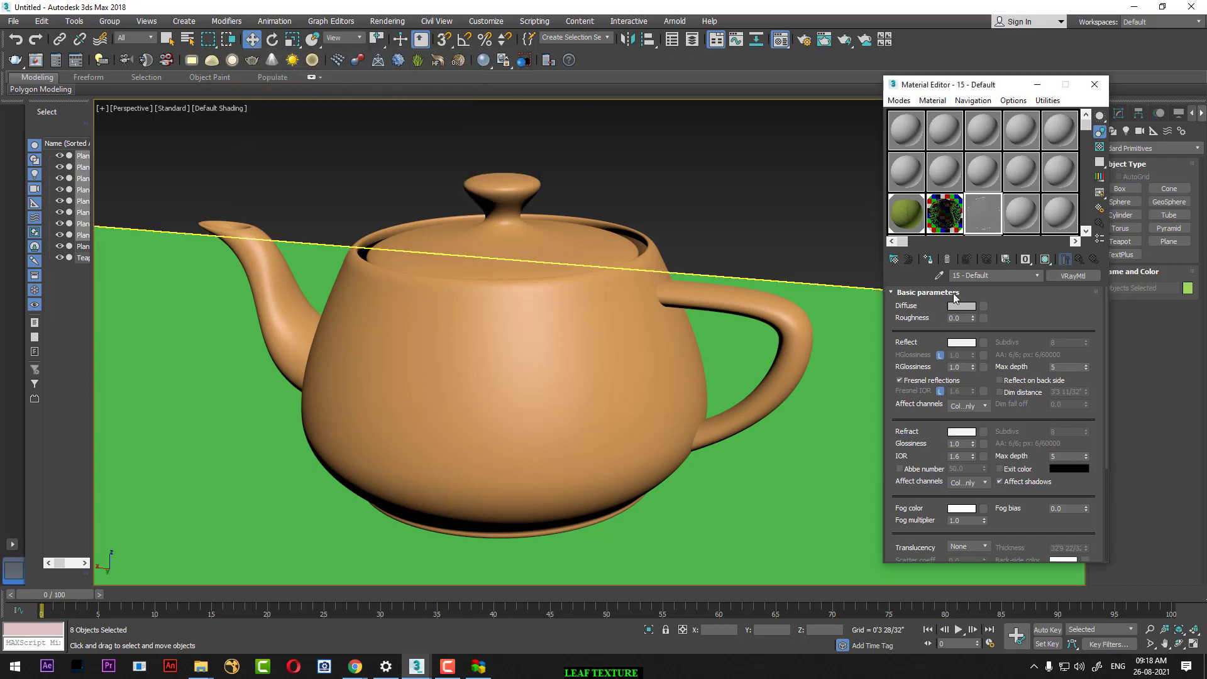
click(1100, 148)
click(565, 334)
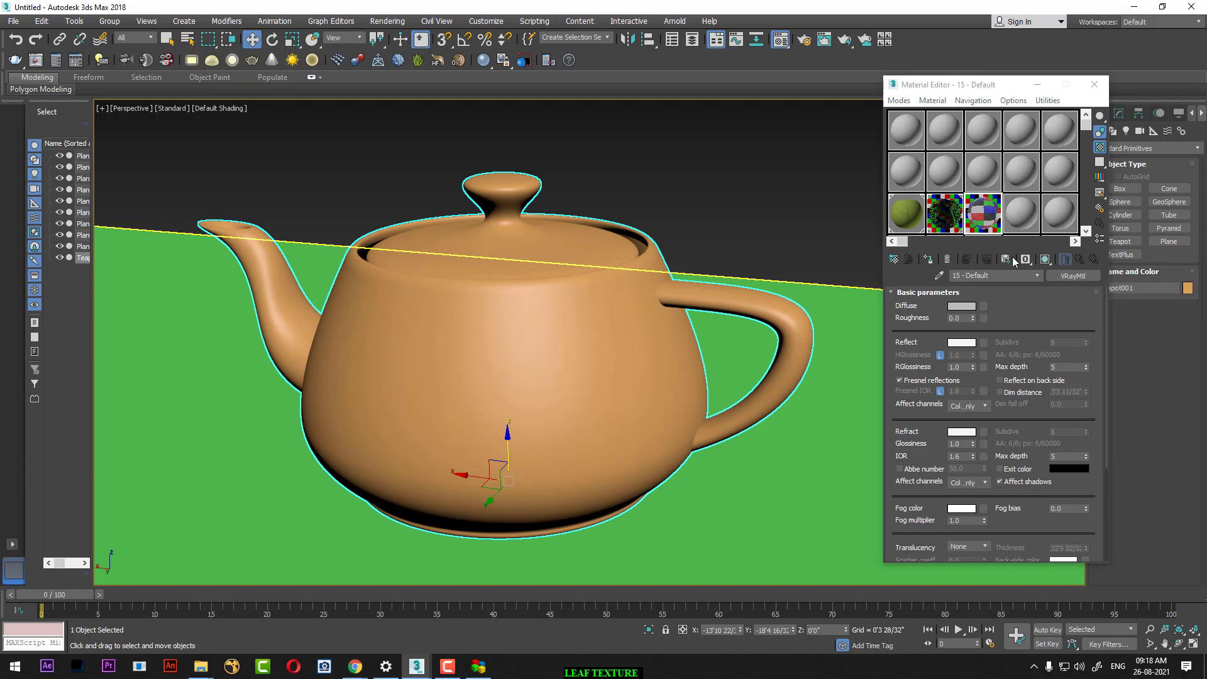
Step: Apply the glass material to the teapot and a new VRayMtl to the ground plane
click(928, 259)
click(1022, 212)
click(873, 364)
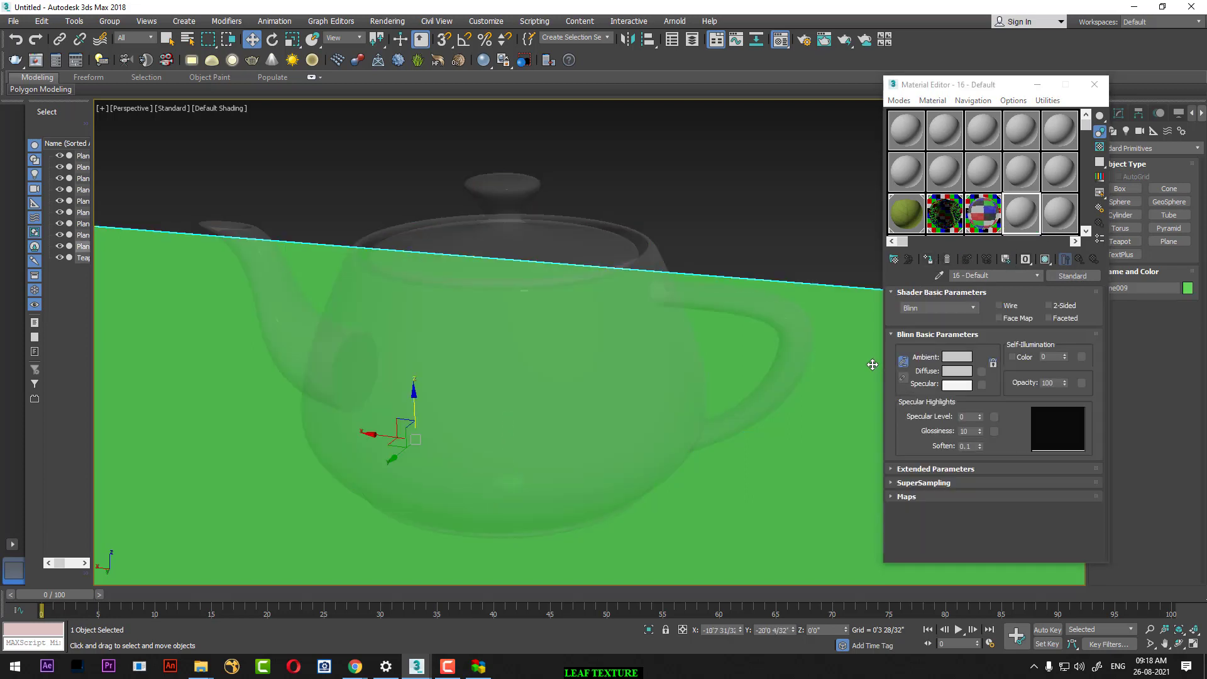
click(928, 259)
click(982, 371)
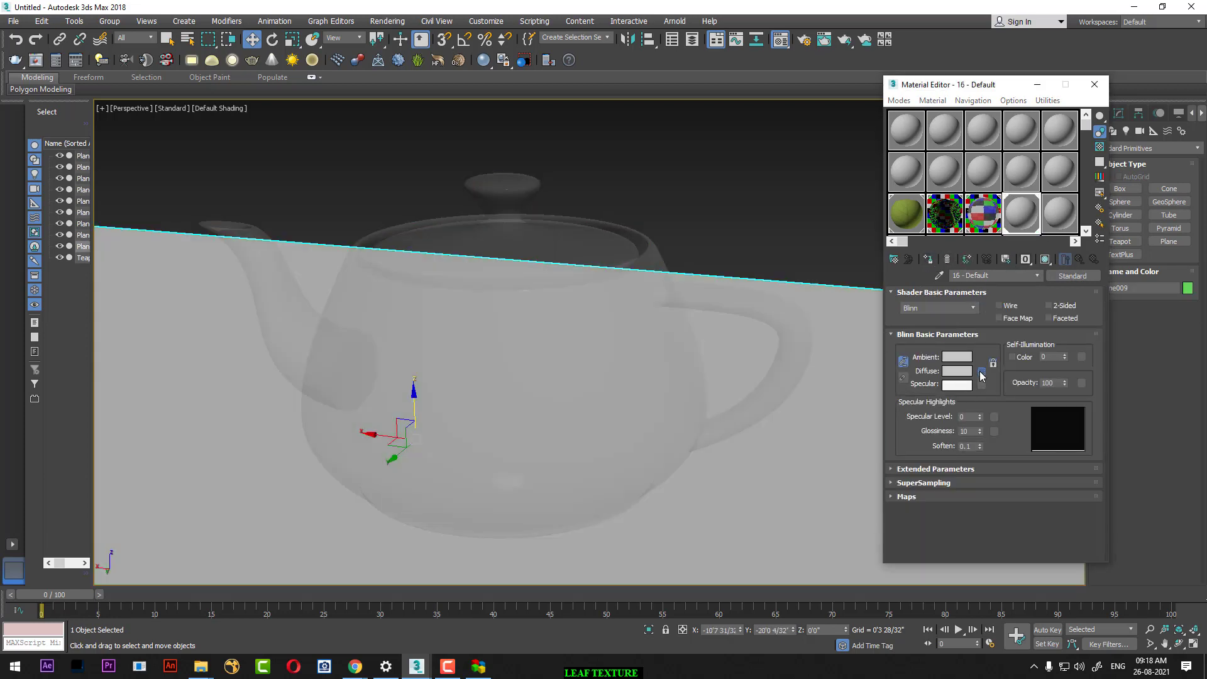
click(811, 448)
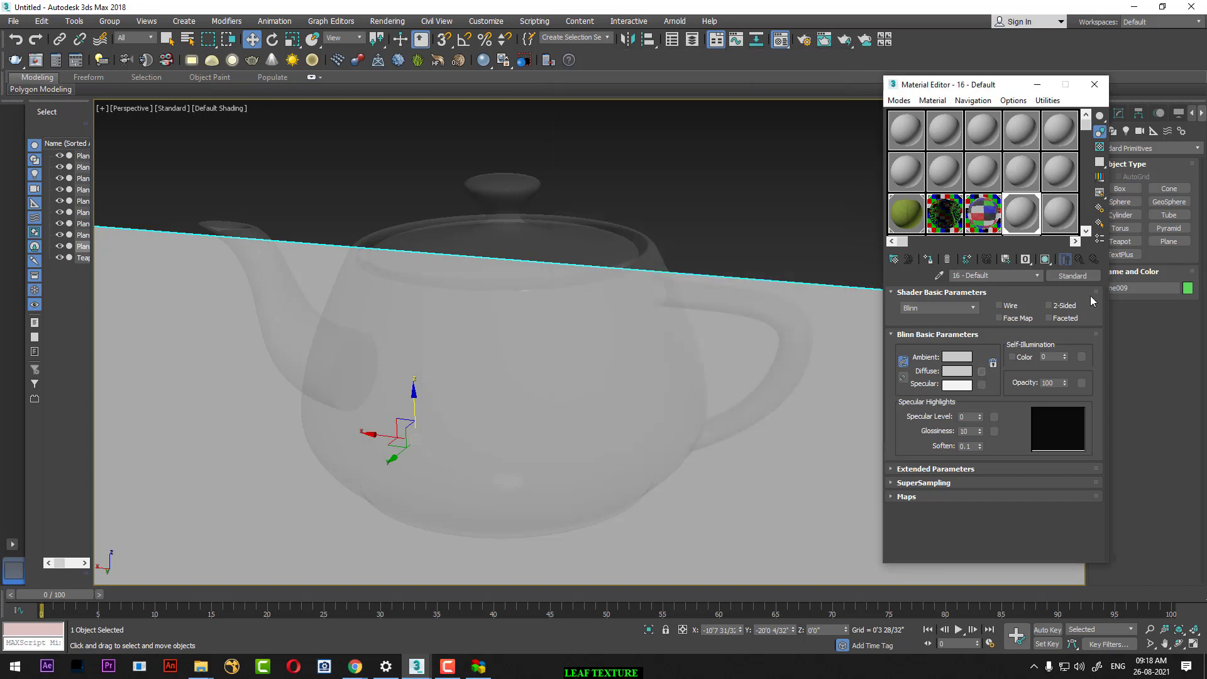
click(1073, 276)
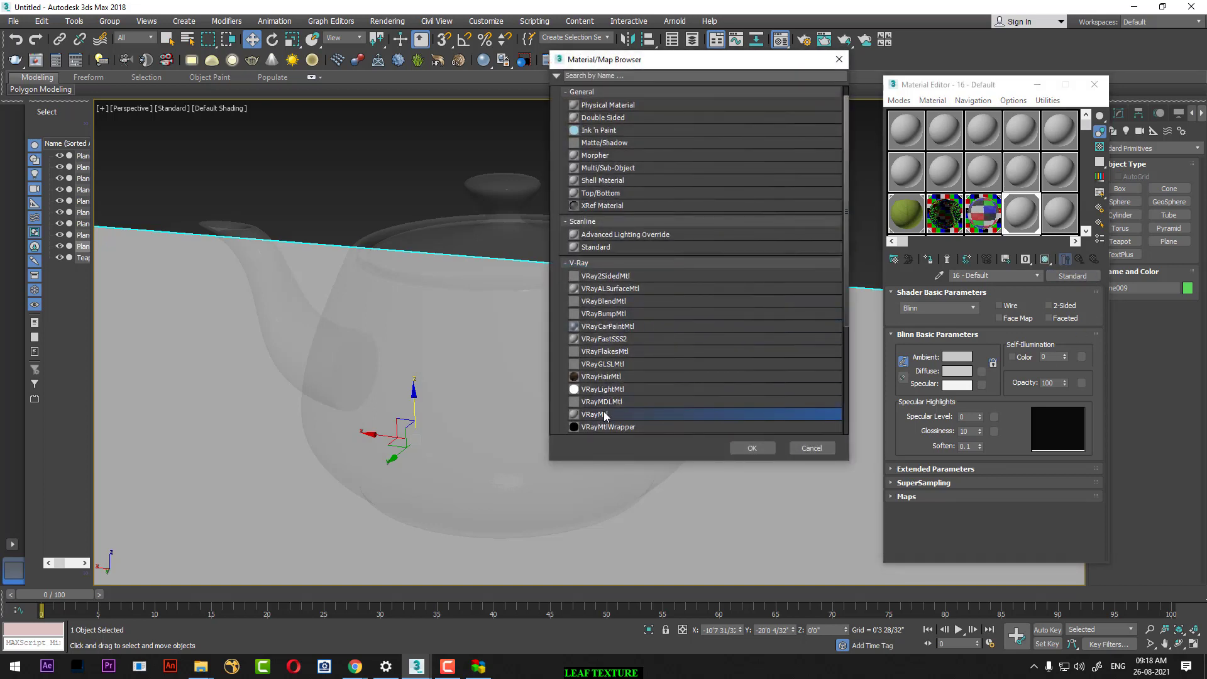
double_click(607, 414)
Step: Hide the leaf planes from a low view of the scene
scroll(615, 407, down, 4)
scroll(617, 430, down, 2)
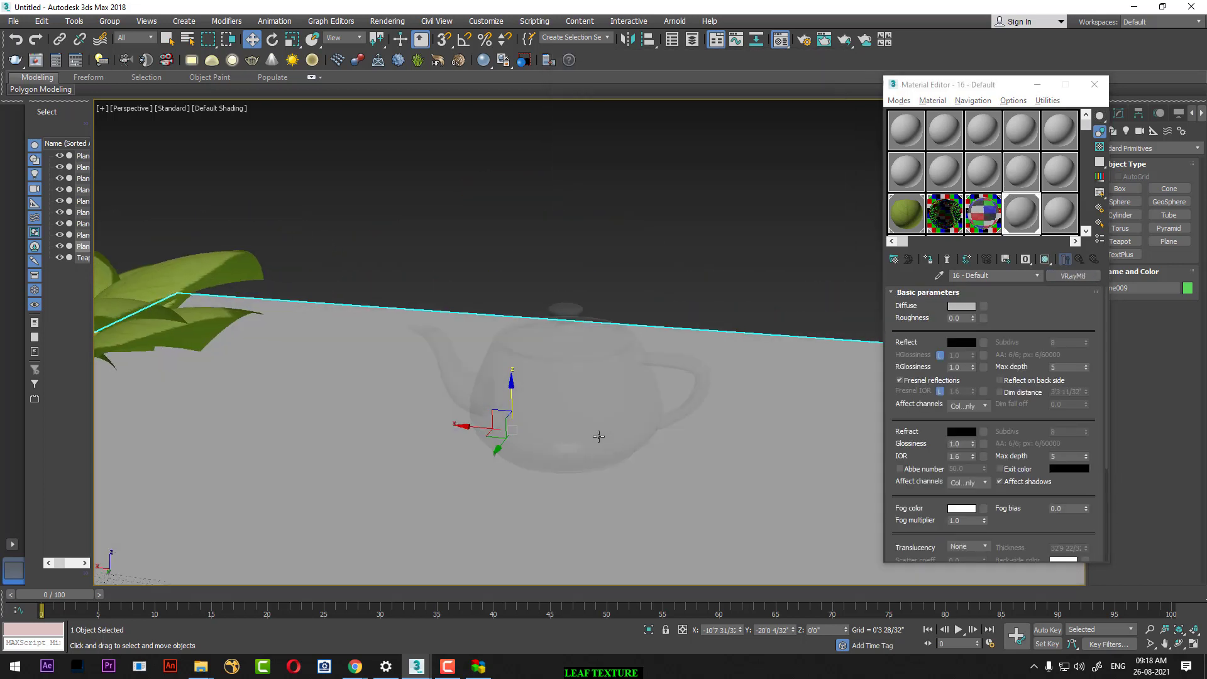
scroll(617, 430, down, 3)
alt+middle_drag(617, 430, 504, 281)
click(379, 321)
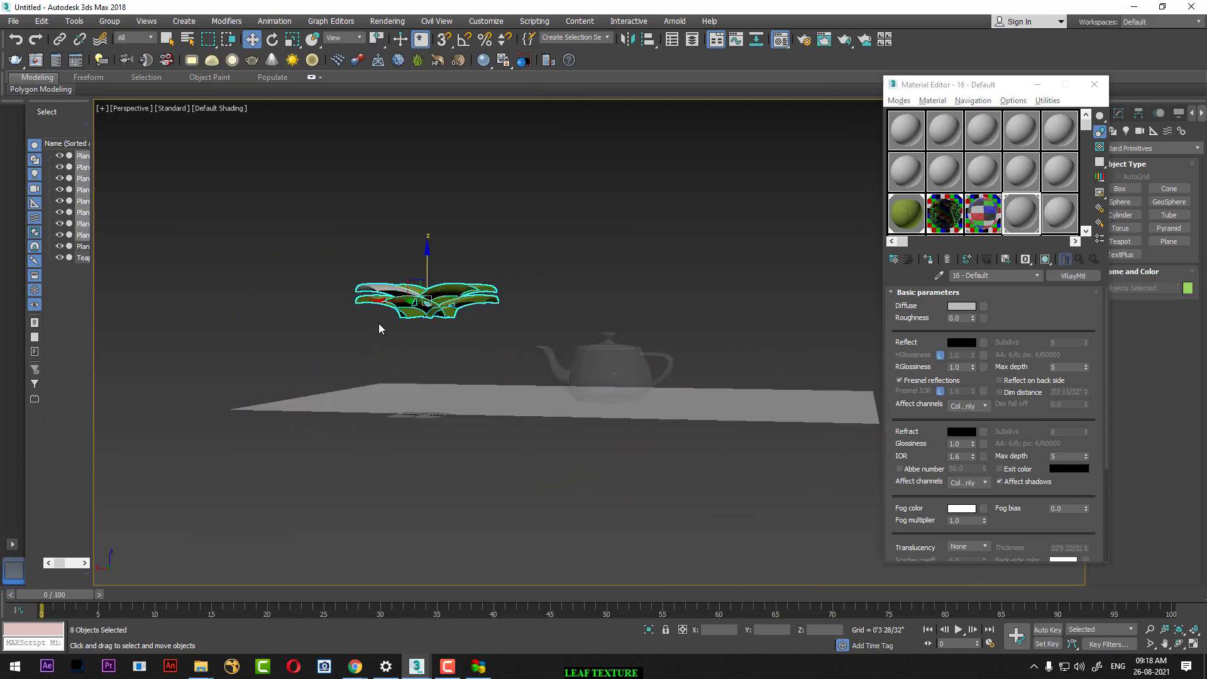
right_click(412, 315)
click(428, 263)
Step: Frame the teapot from a higher angle and create a physical camera from that view
alt+middle_drag(429, 268, 440, 302)
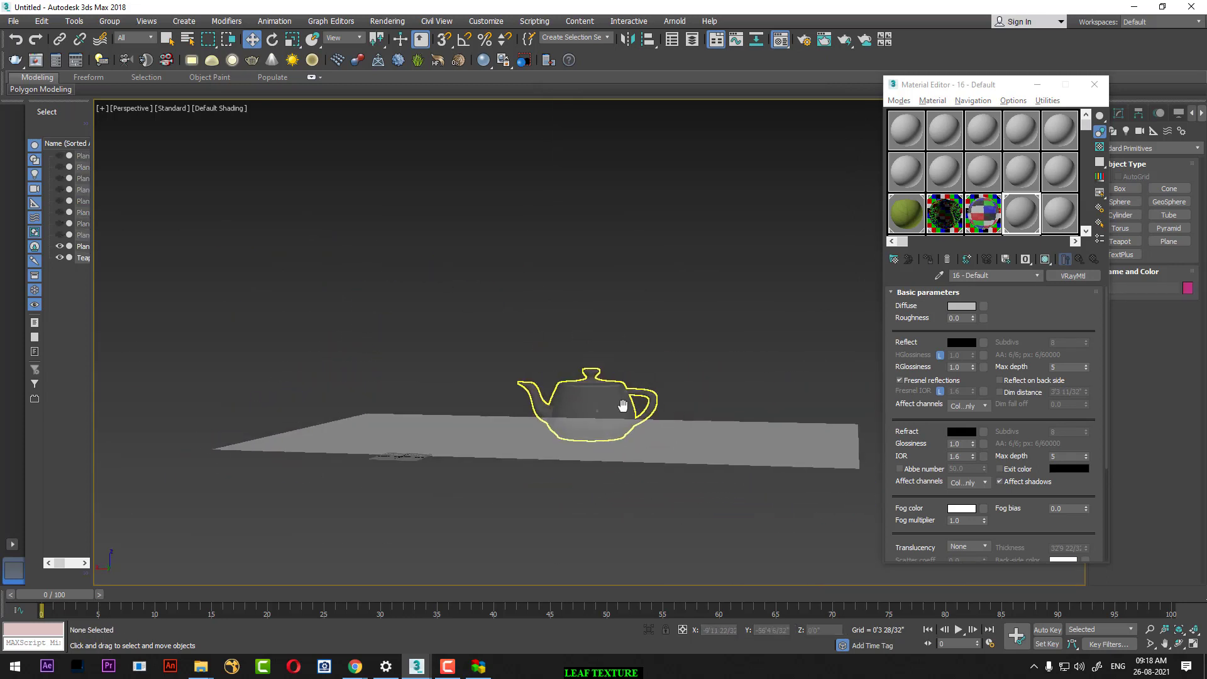
scroll(677, 390, up, 3)
scroll(704, 387, up, 2)
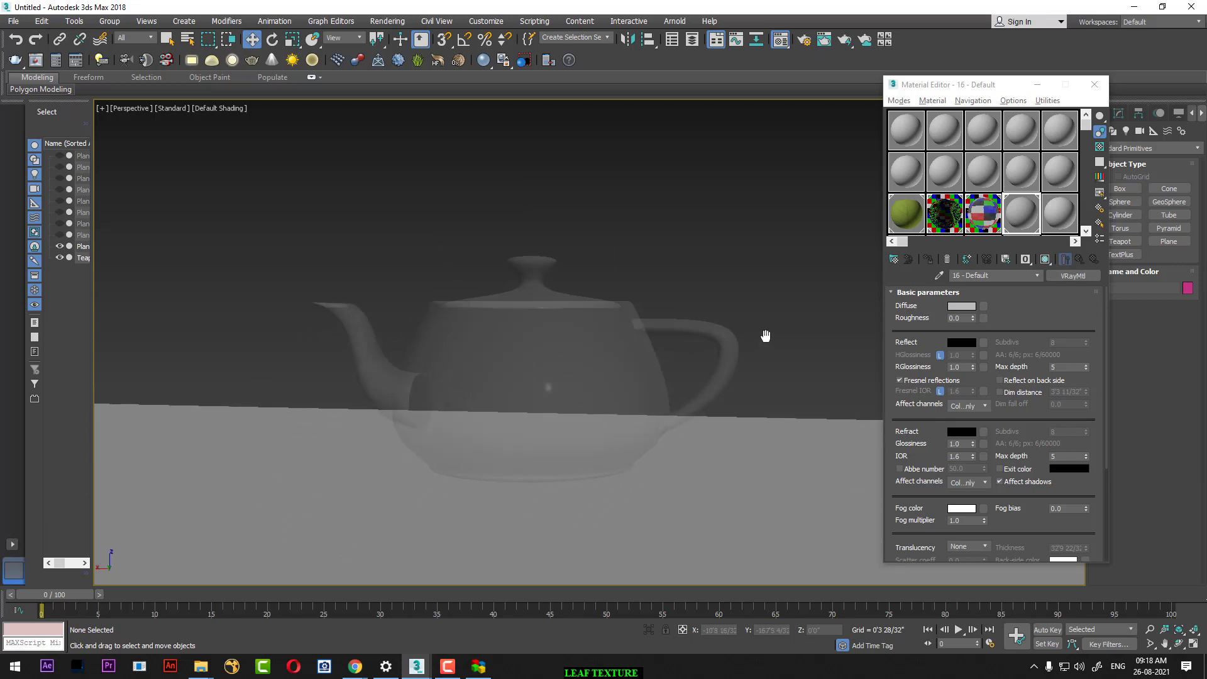
scroll(769, 337, up, 2)
scroll(764, 354, down, 1)
middle_drag(784, 364, 801, 358)
key(ctrl+c)
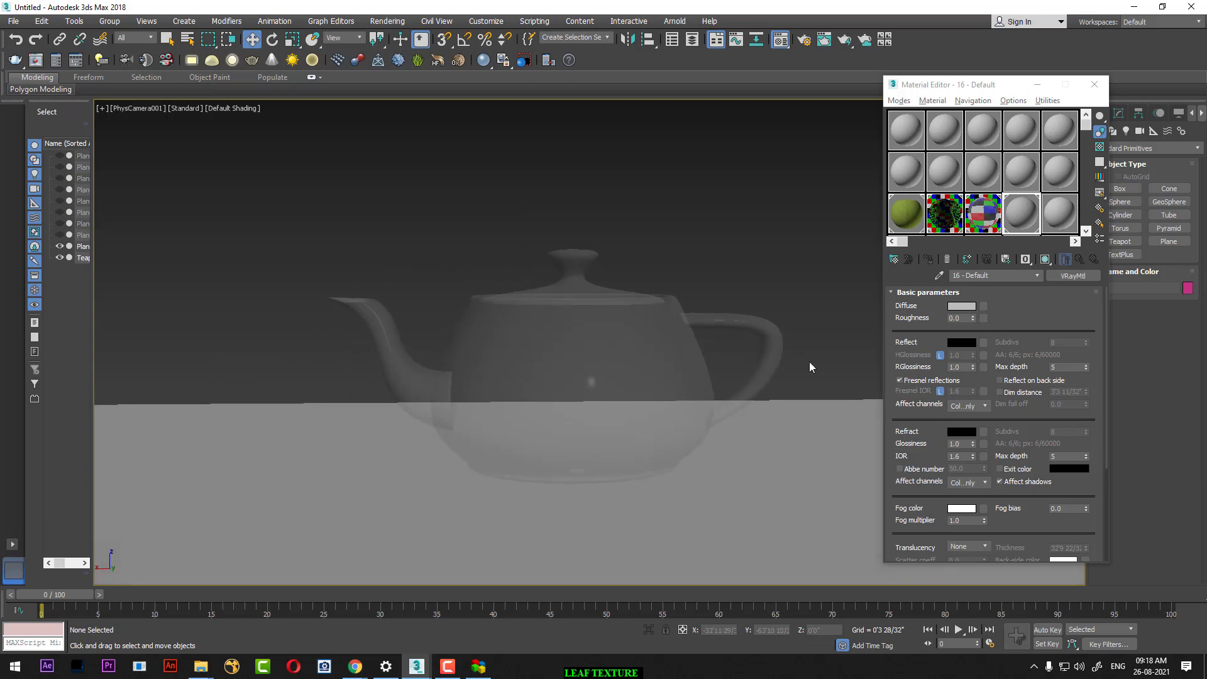
Step: Close the material editor, switch to four viewports, and draw a VRayLight plane light
click(1094, 84)
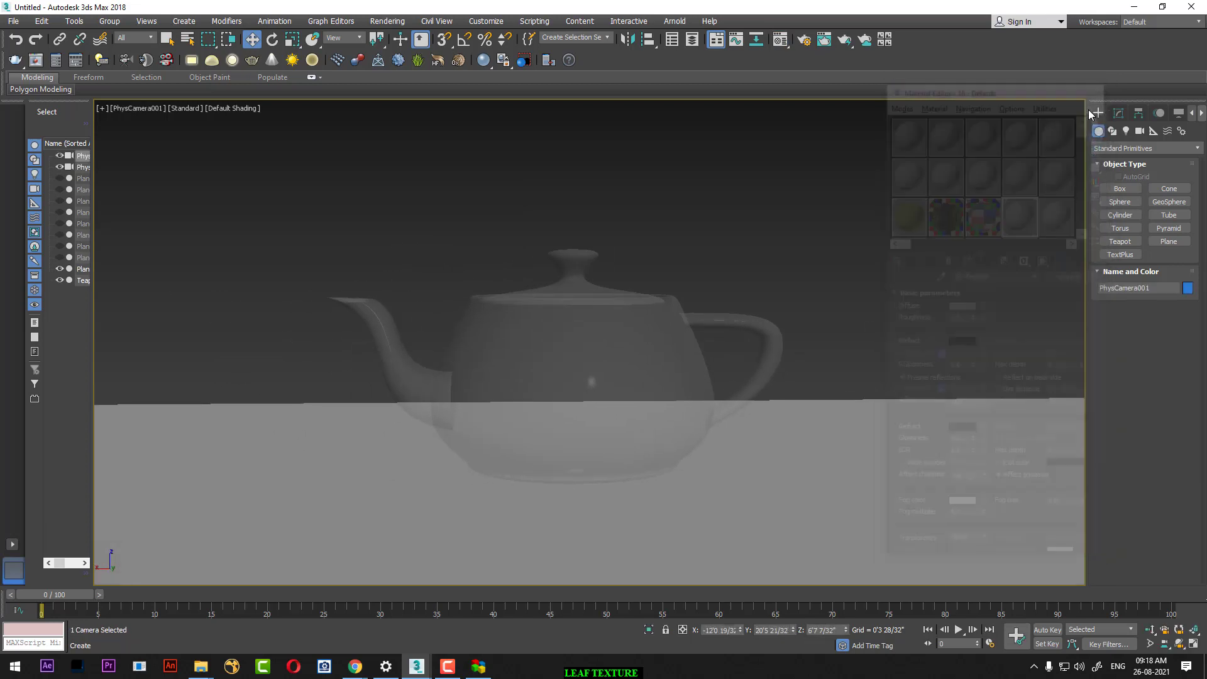
click(1193, 642)
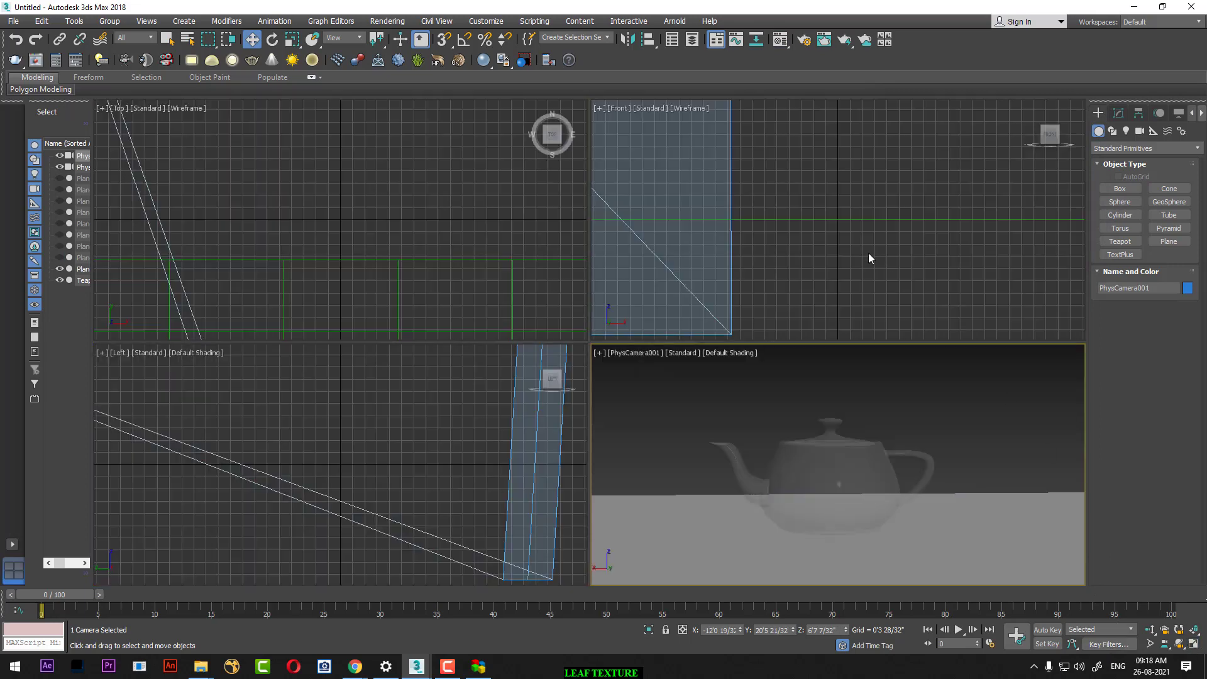
scroll(868, 254, down, 3)
click(1127, 131)
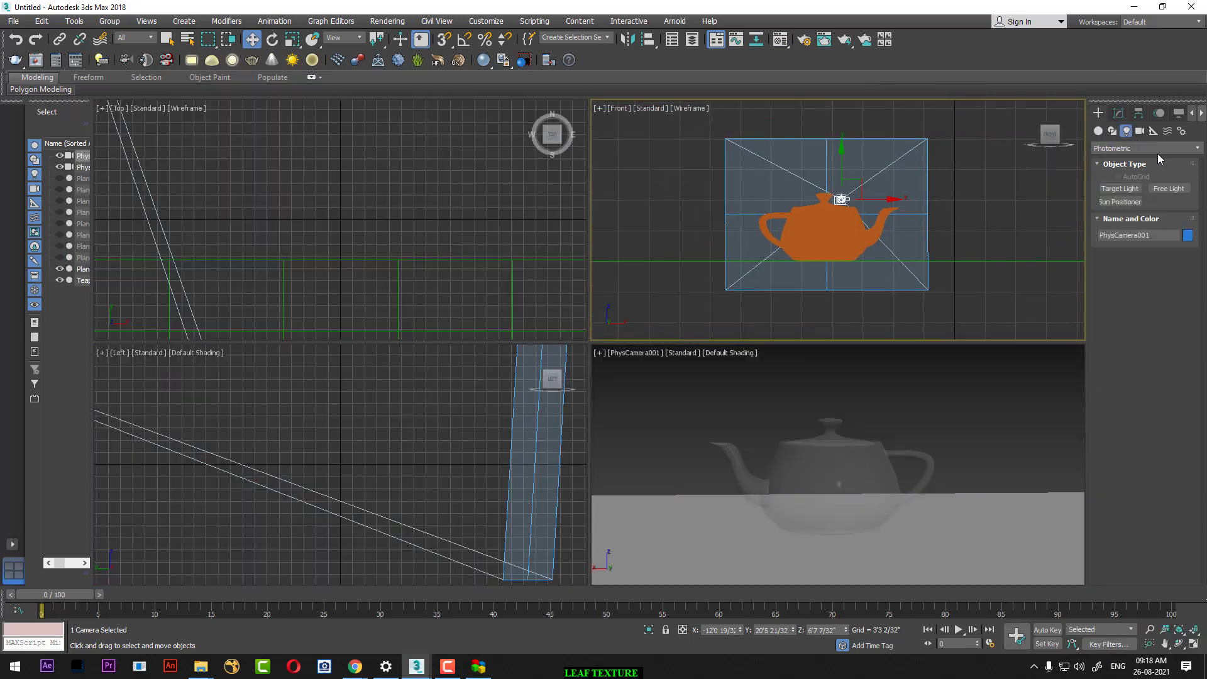
click(1117, 149)
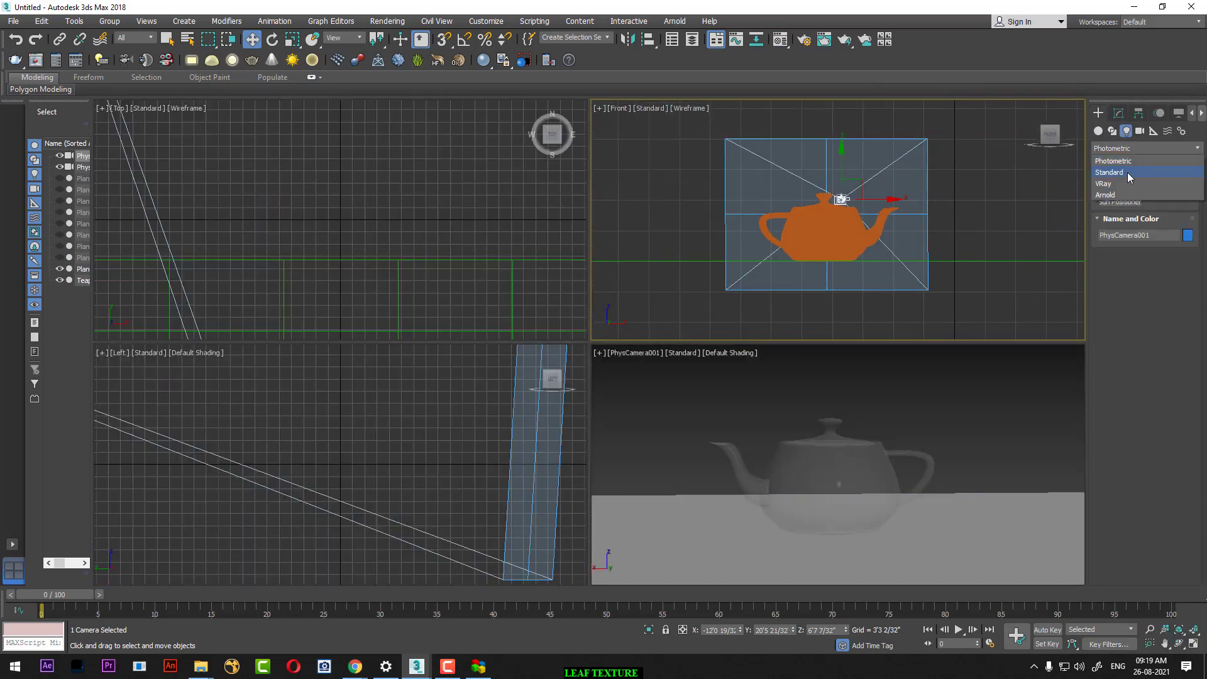
click(1125, 184)
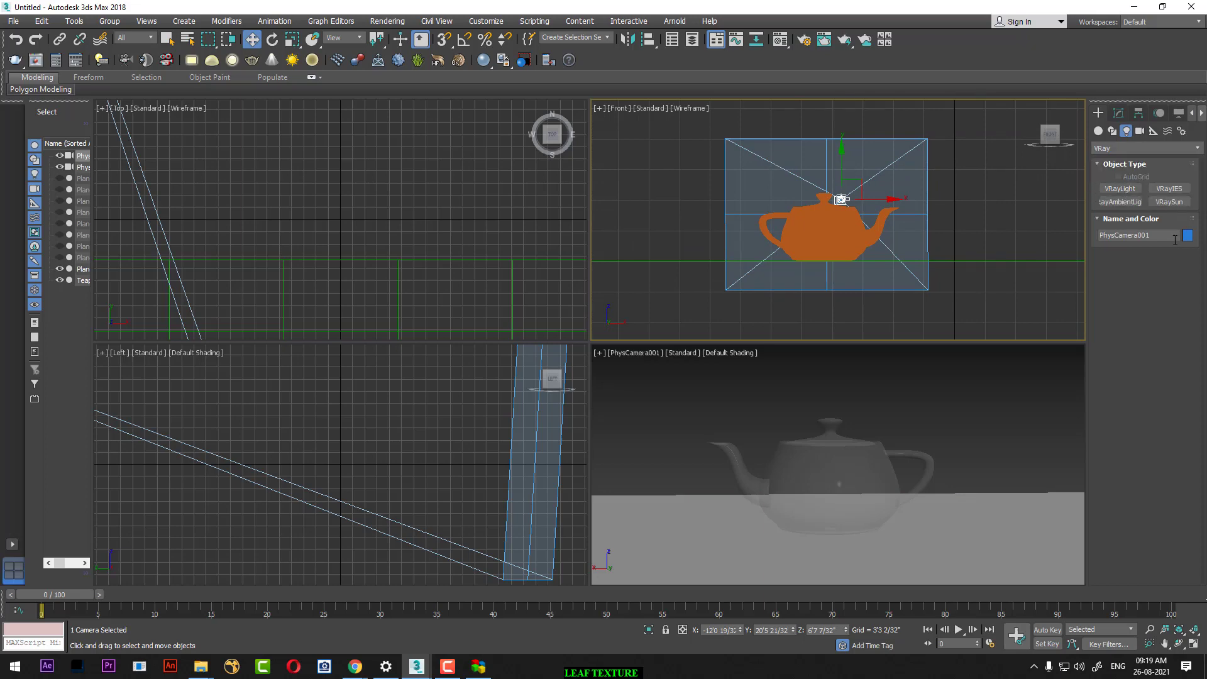
click(1120, 188)
scroll(905, 268, down, 4)
mouse_move(680, 157)
mouse_down()
mouse_move(911, 258)
mouse_move(954, 301)
mouse_up()
Step: Move the light left of the ground plane, make it Targeted, and aim it at the teapot
key(w)
scroll(363, 250, down, 2)
scroll(363, 250, down, 3)
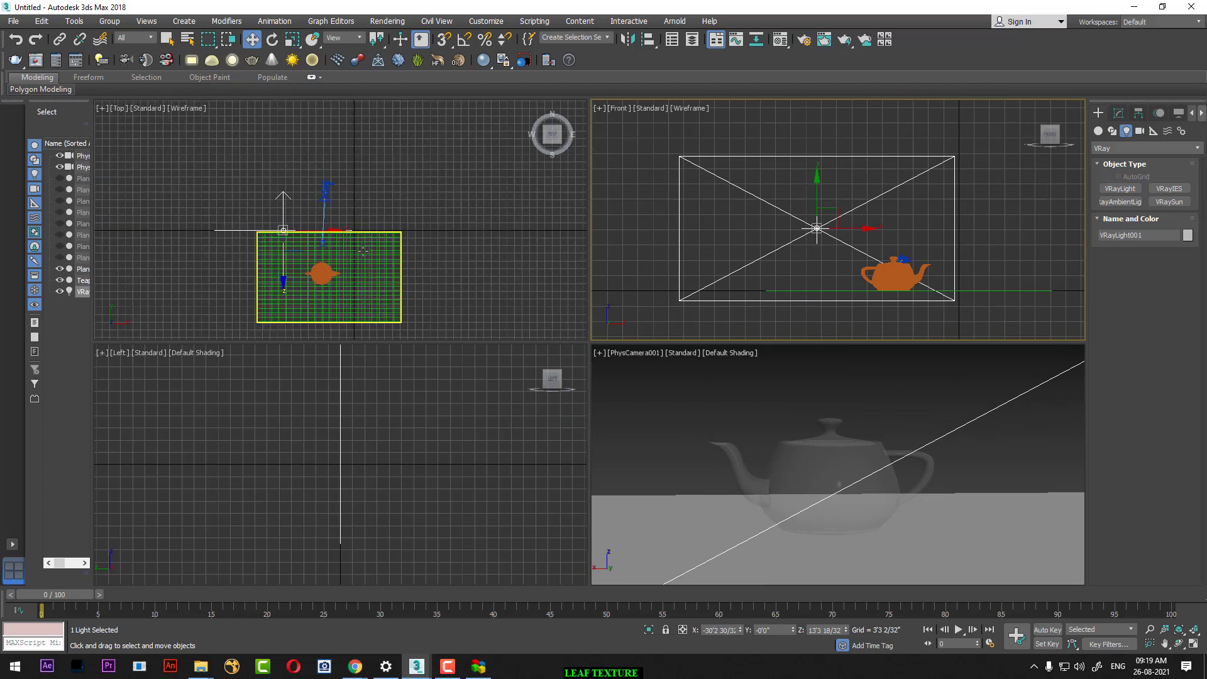
middle_drag(363, 250, 427, 227)
drag(365, 189, 319, 274)
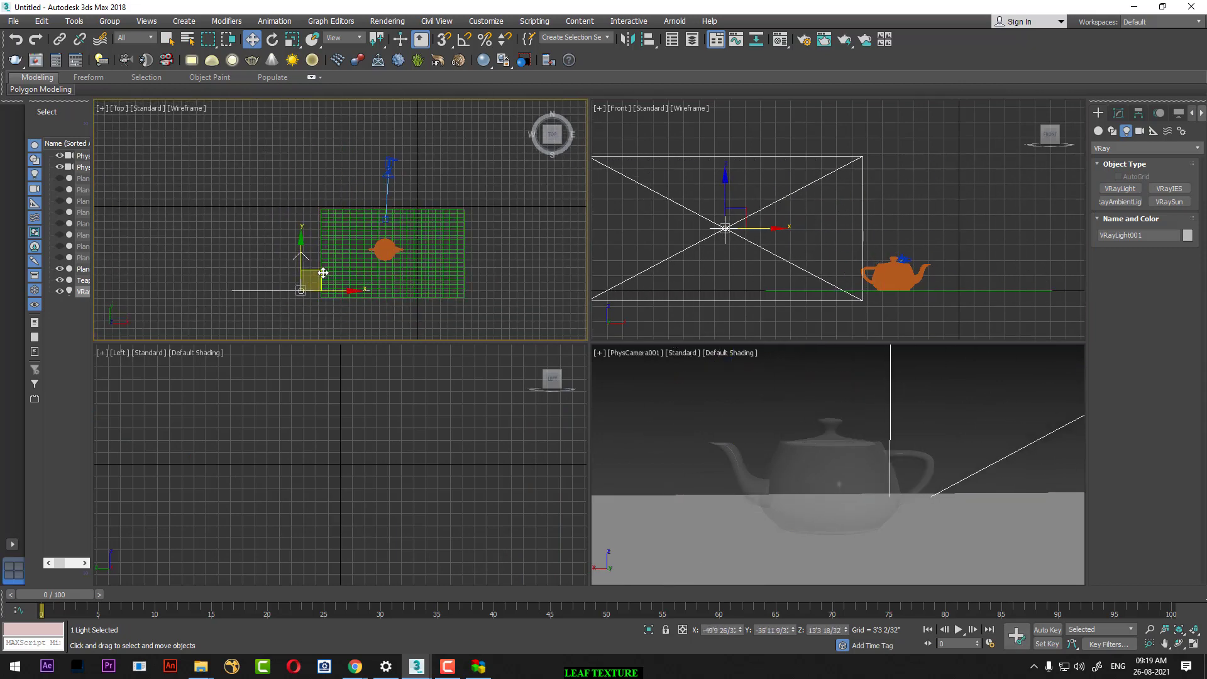
click(1118, 115)
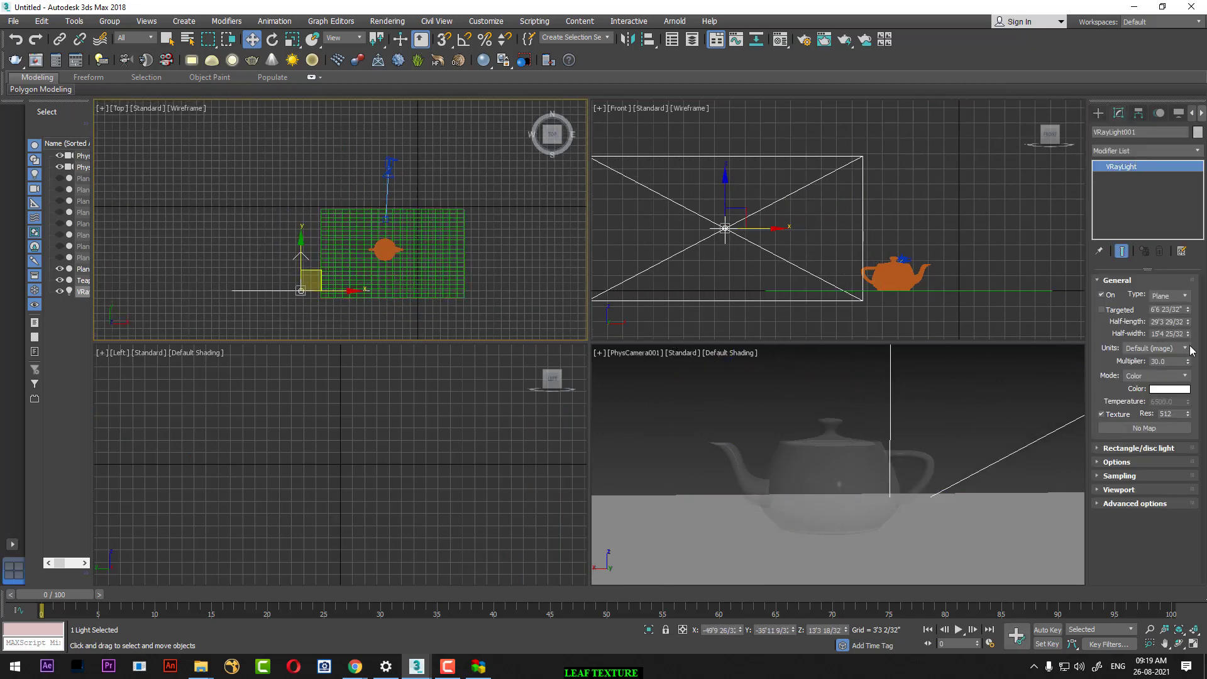
click(1115, 313)
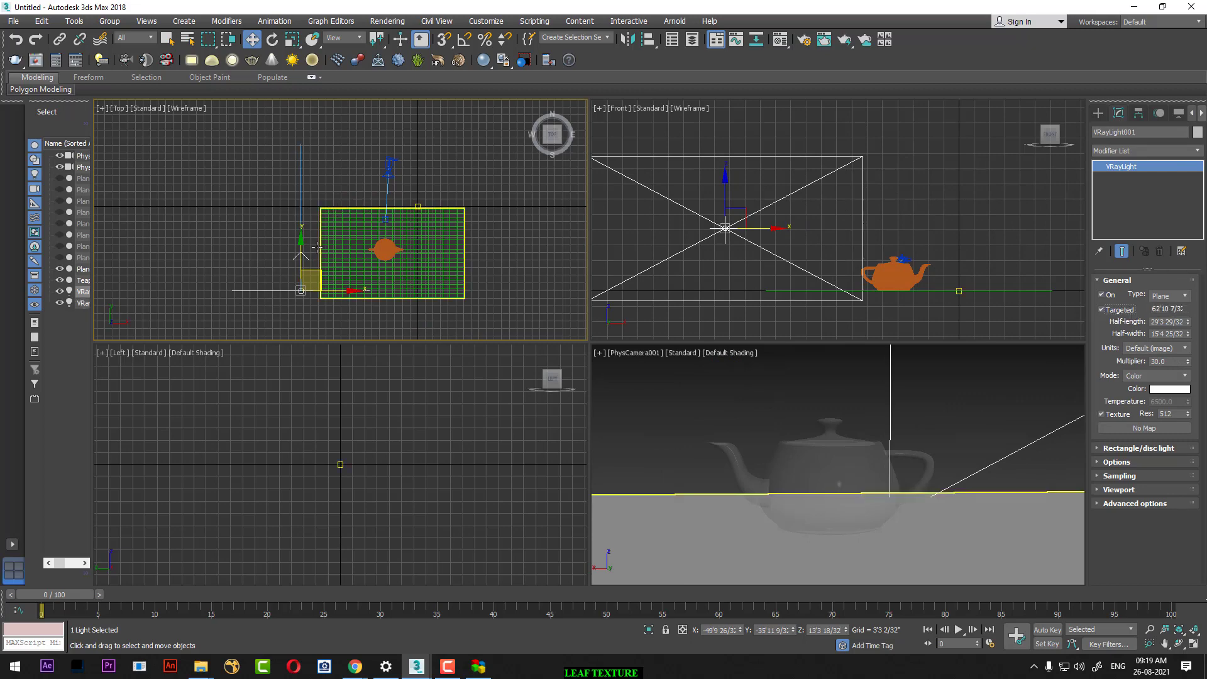
mouse_move(316, 274)
mouse_down()
mouse_move(254, 281)
mouse_move(236, 266)
mouse_up()
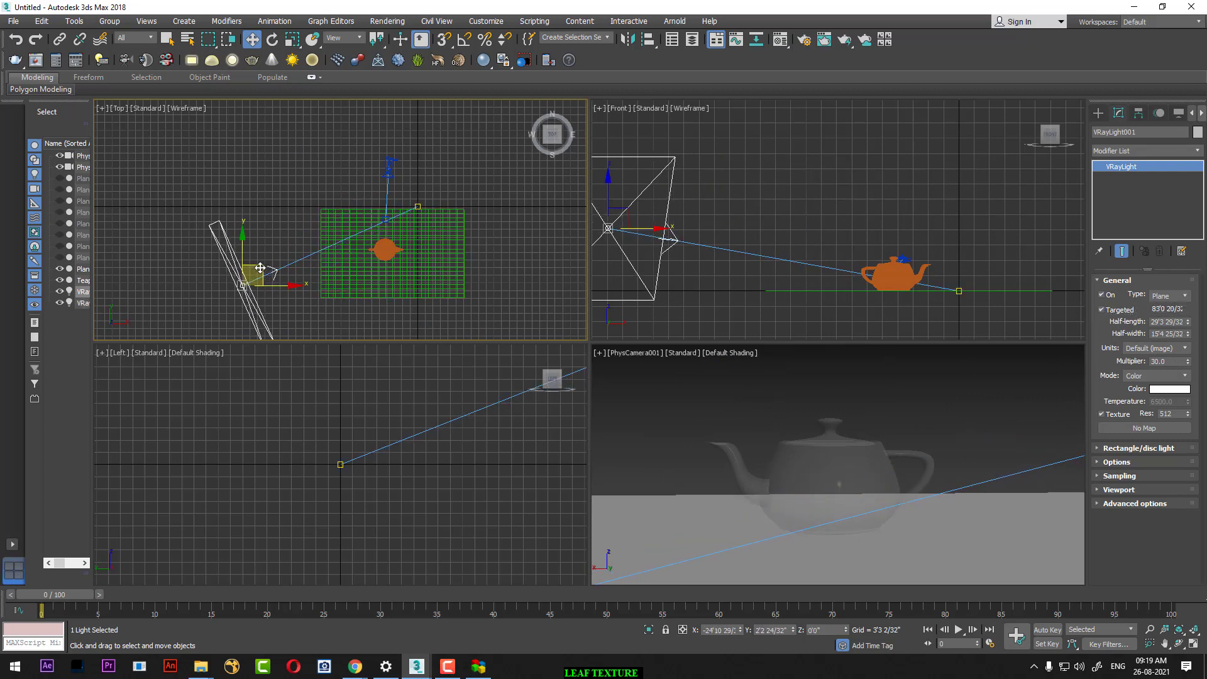
middle_drag(337, 261, 353, 244)
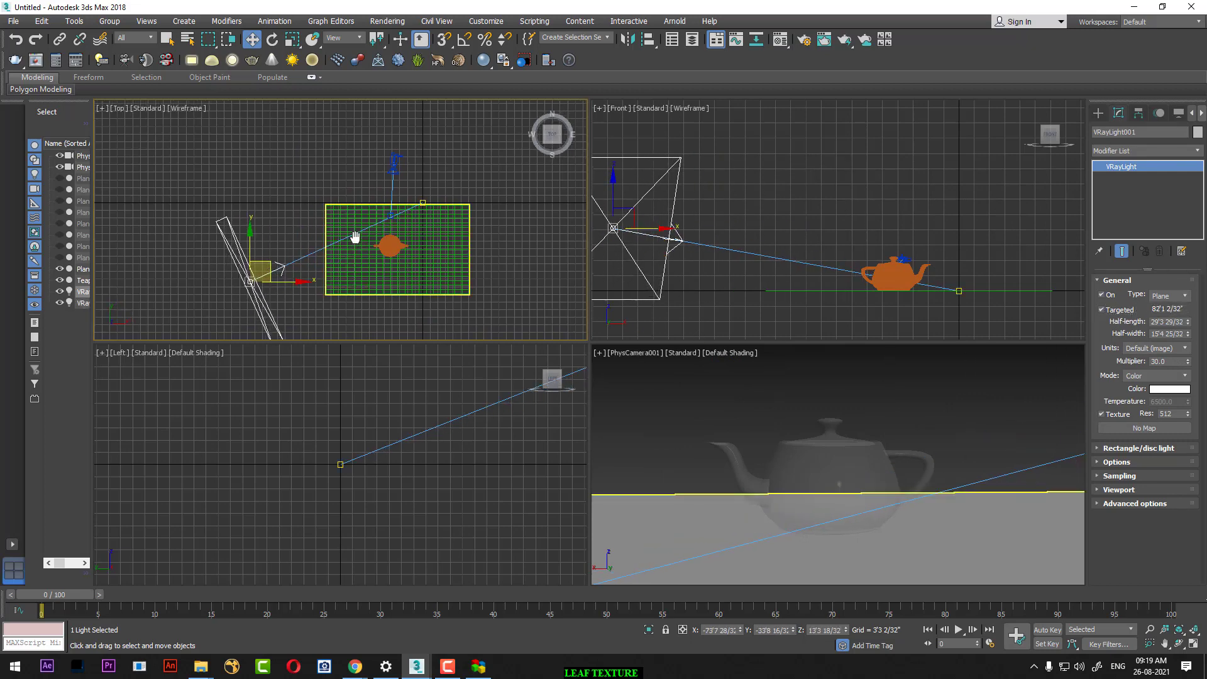
click(924, 396)
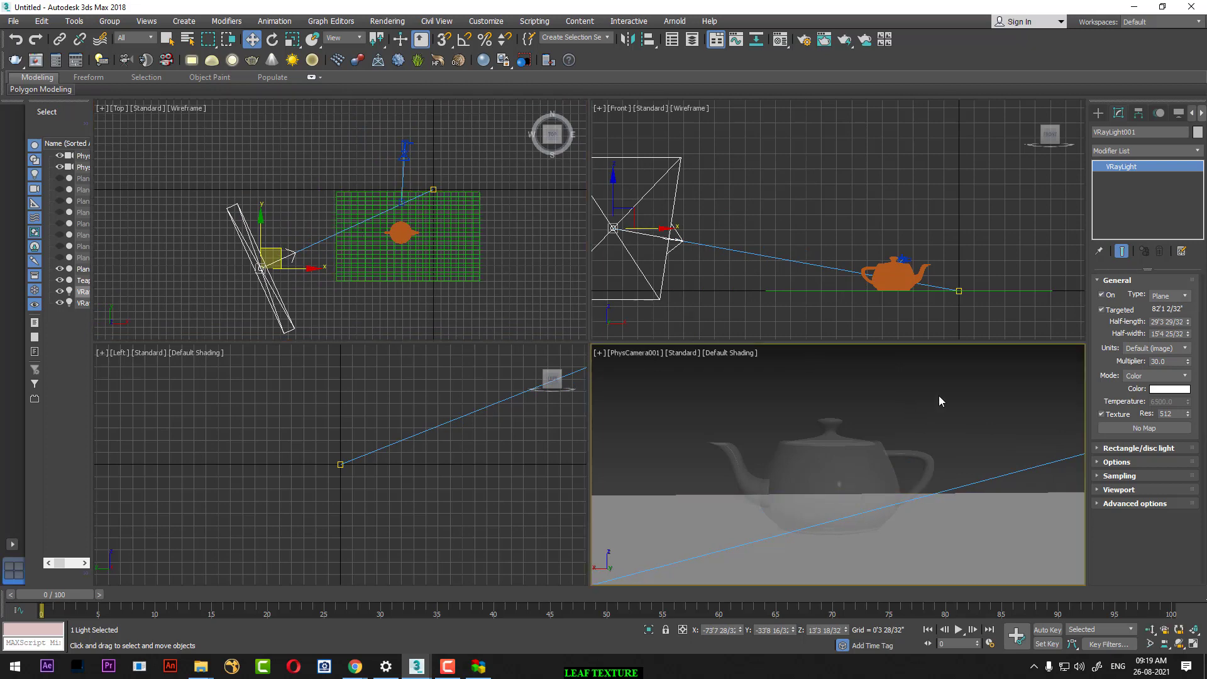
Step: Render a test from PhysCamera001, then shift-drag VRayLight001 to start a copy
key(shift+q)
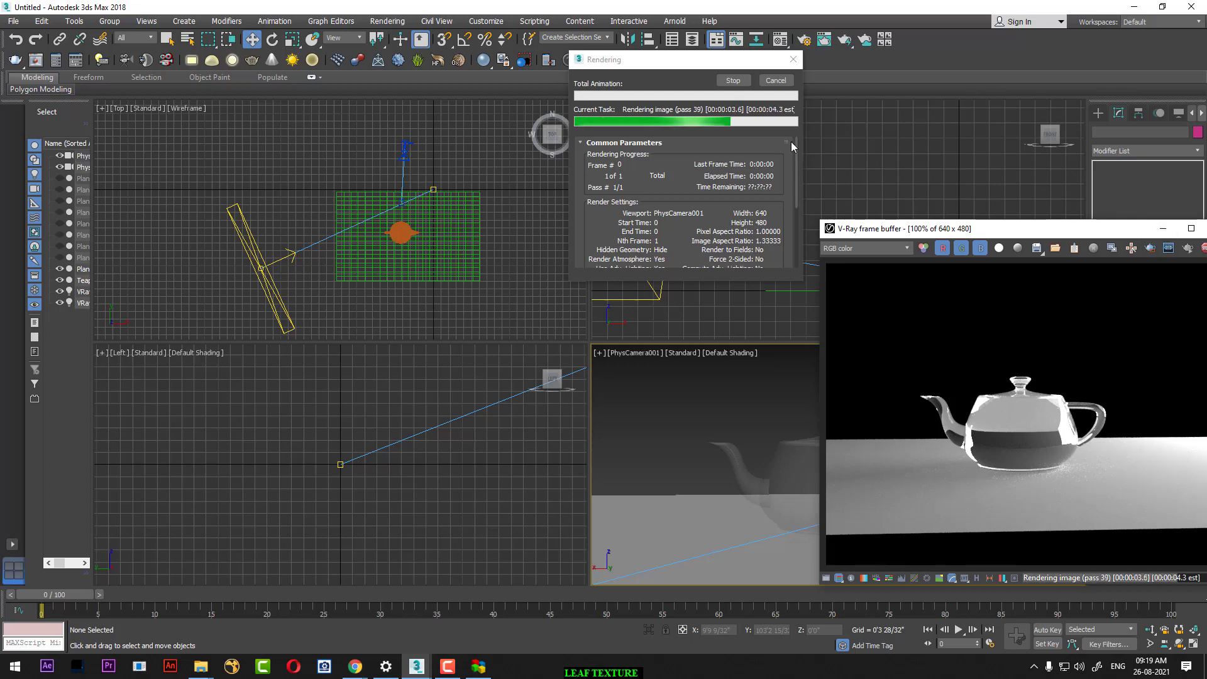
click(1164, 230)
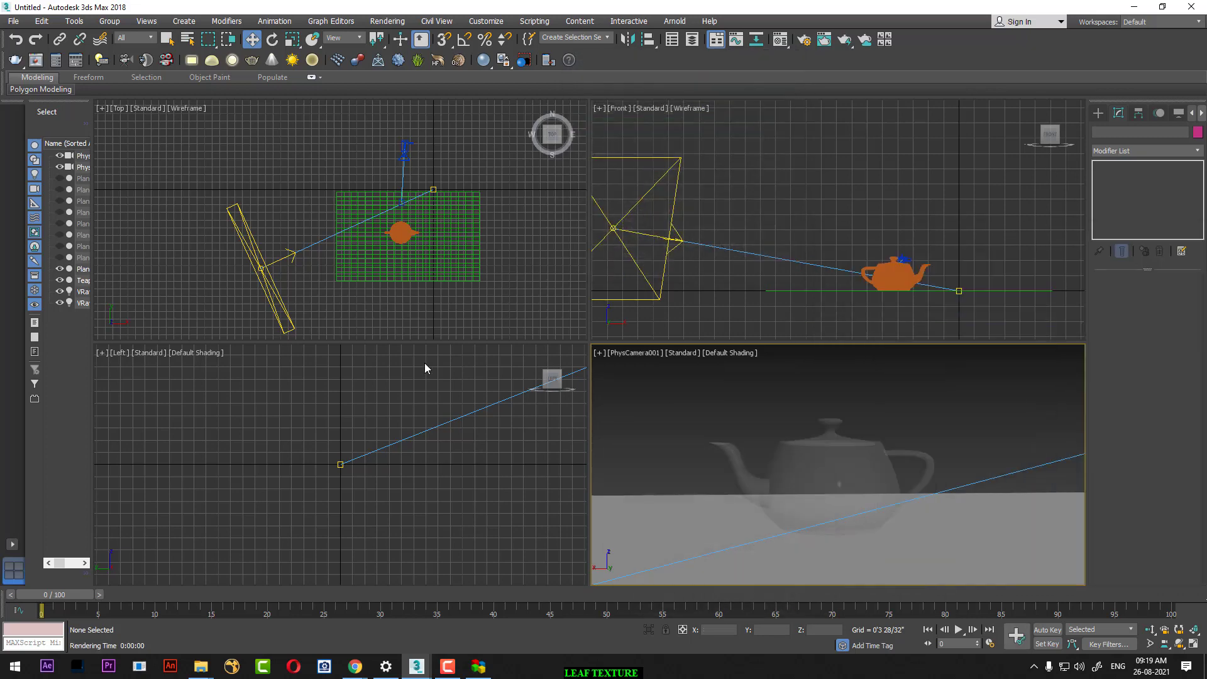
click(263, 269)
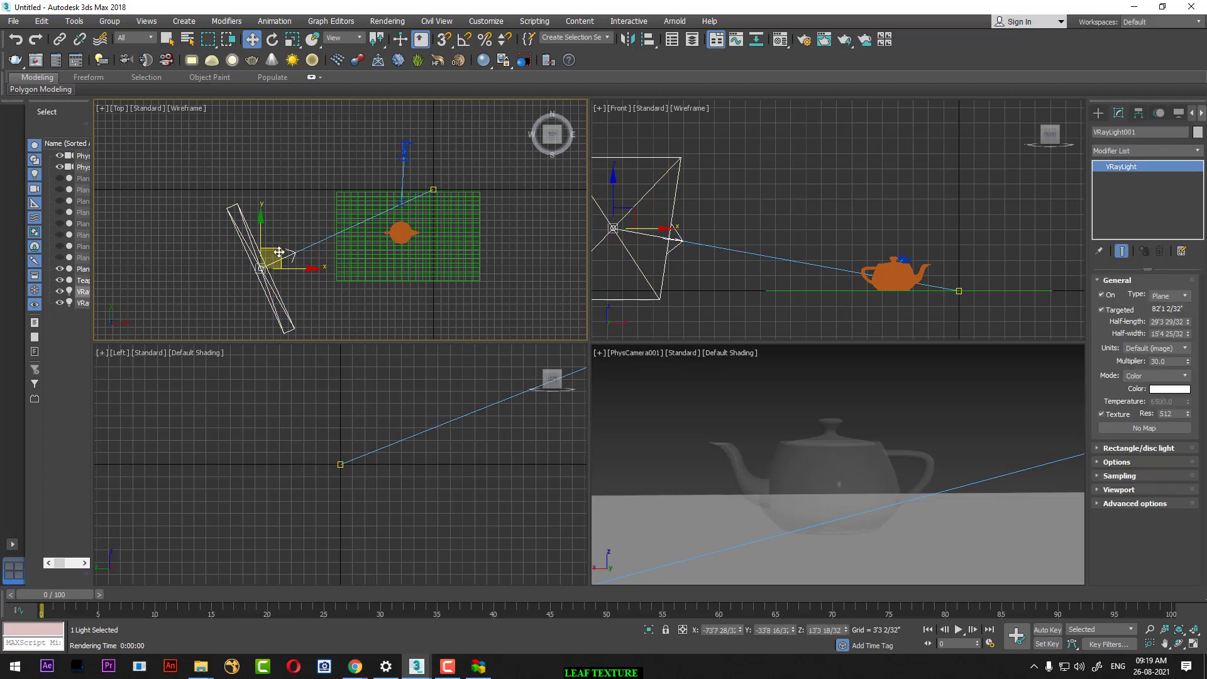
shift+drag(279, 252, 539, 129)
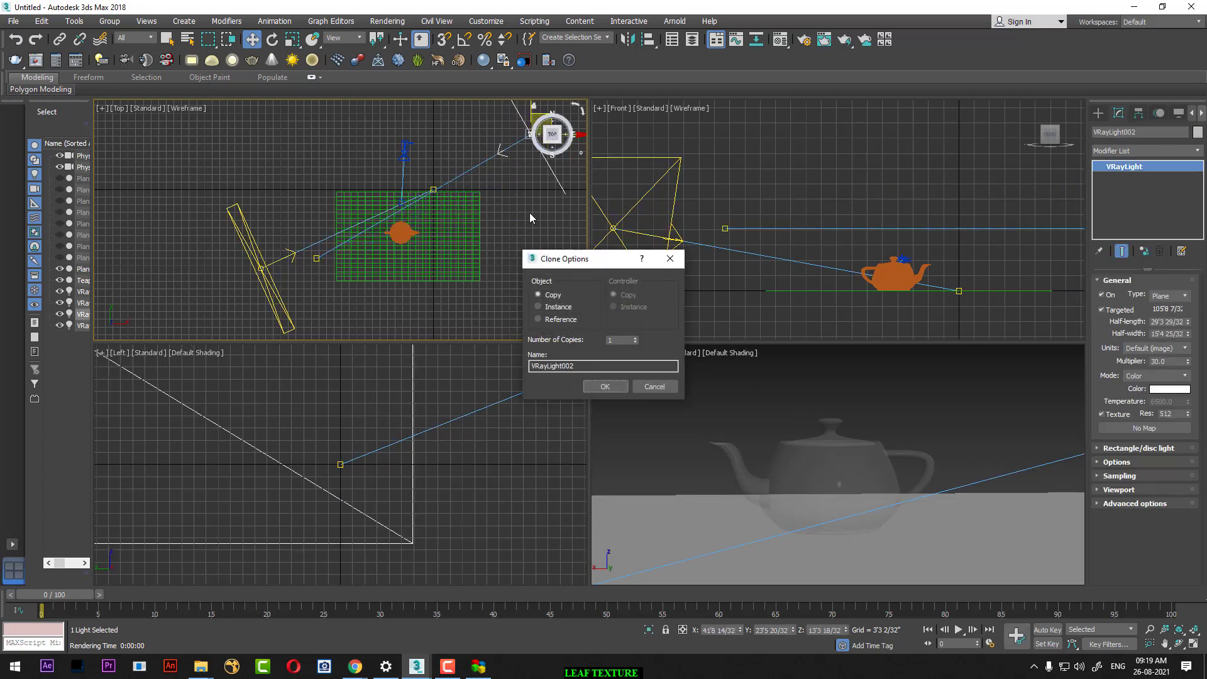
Step: Create plane-light copies VRayLight002, VRayLight003 and VRayLight004 around the teapot
click(605, 386)
middle_drag(543, 165, 462, 192)
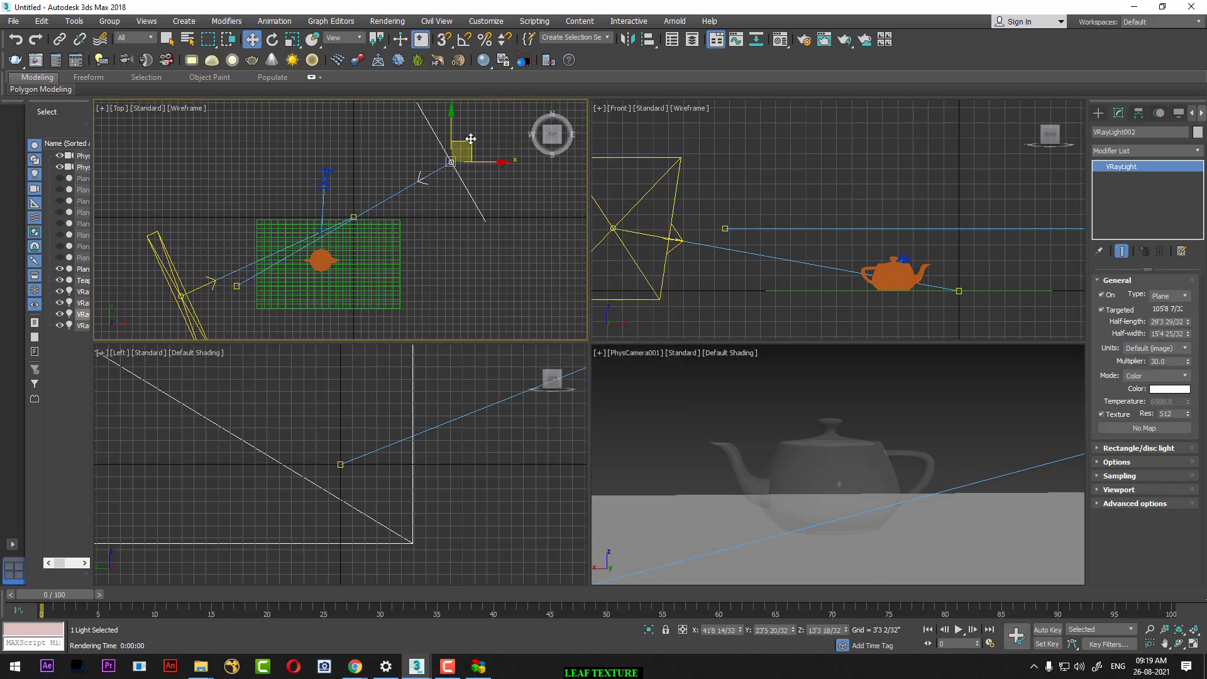
shift+drag(471, 138, 484, 275)
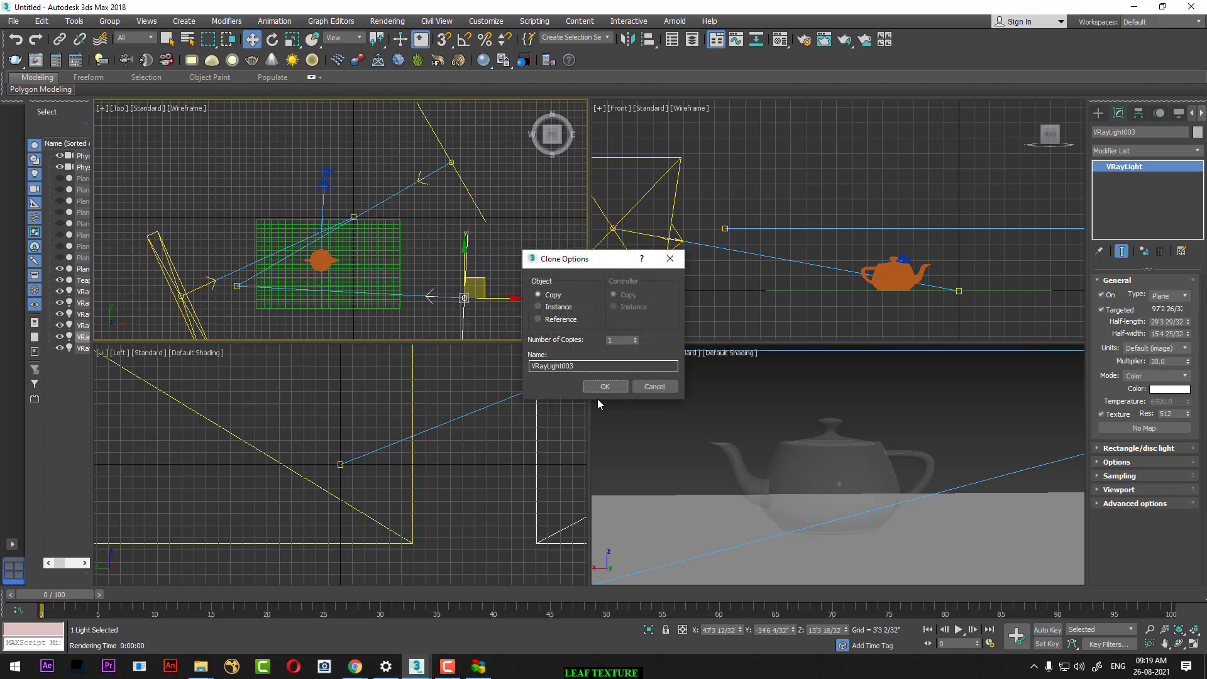
click(604, 386)
scroll(906, 236, down, 3)
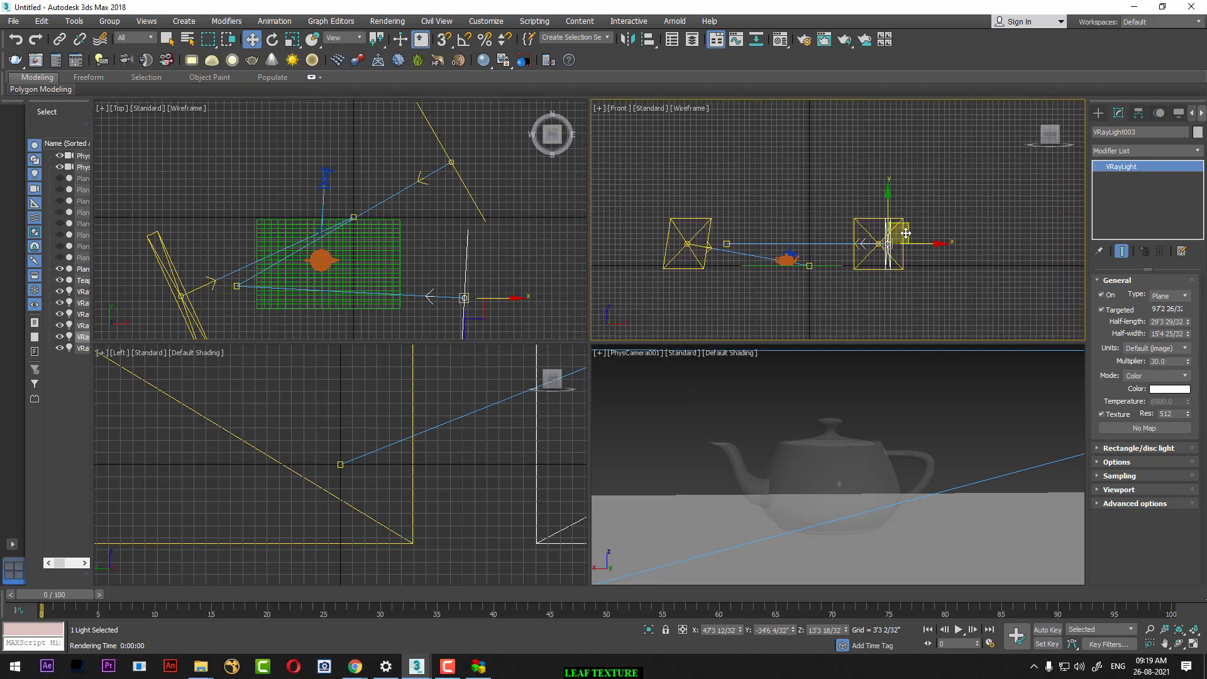
shift+drag(906, 233, 842, 138)
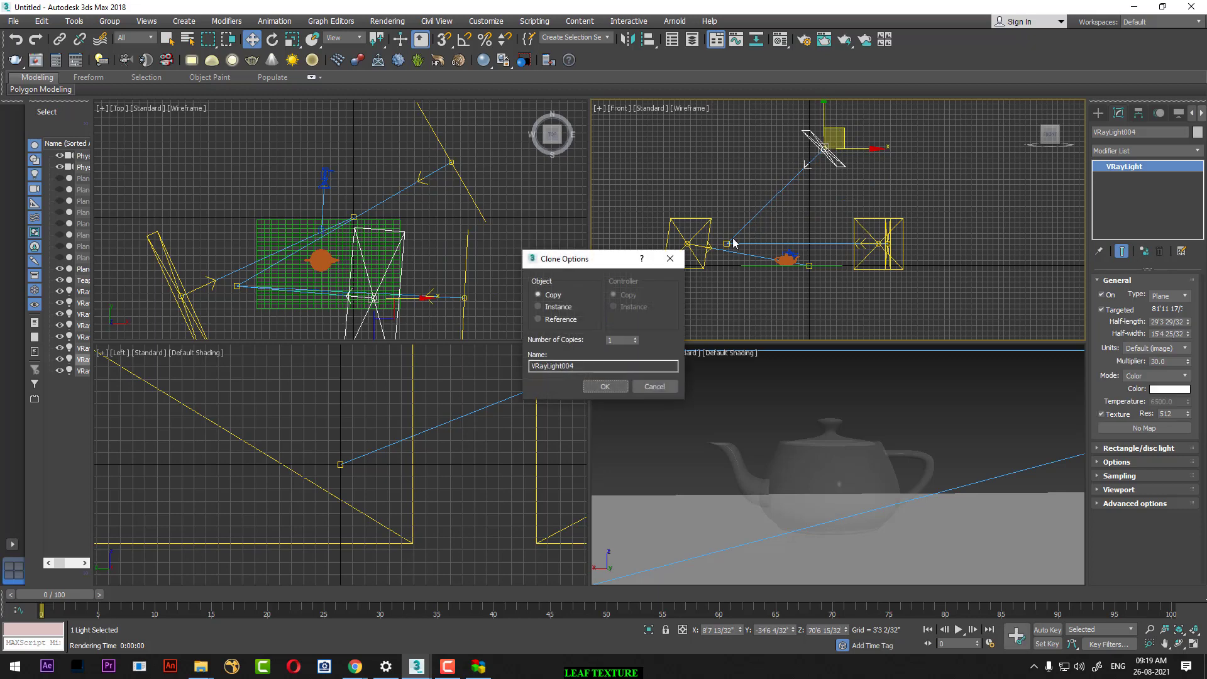
click(604, 386)
Step: Move the copied lights' targets onto the teapot and render the camera view
click(727, 243)
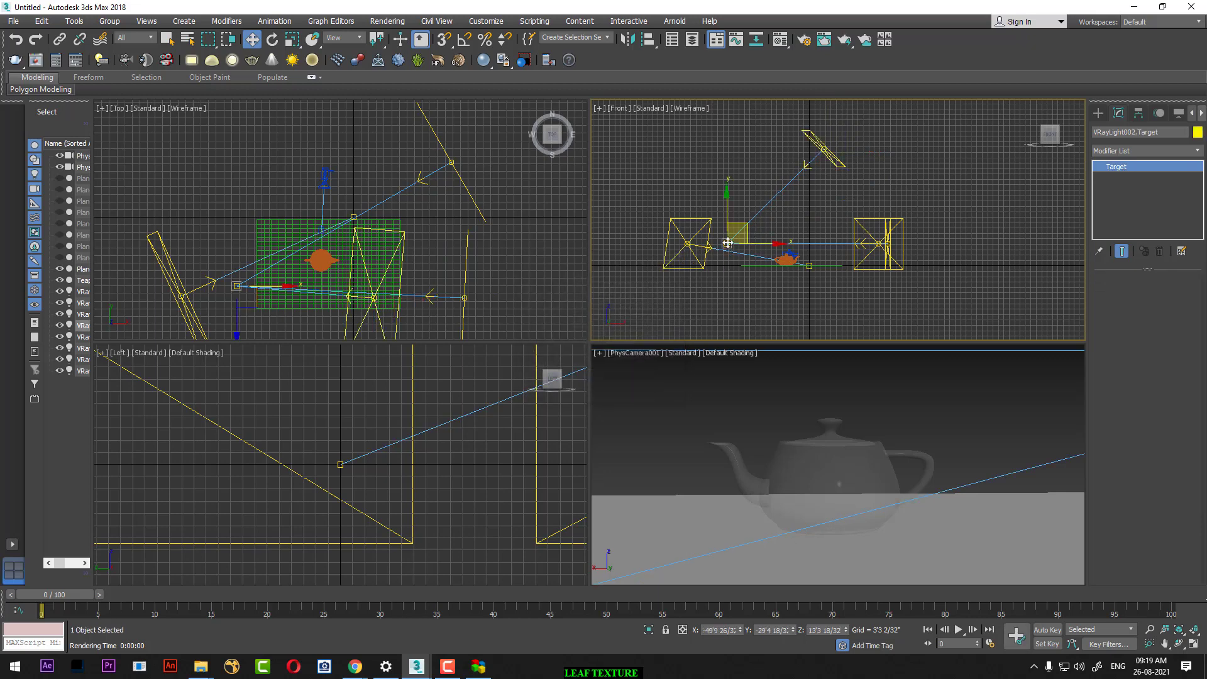
drag(746, 229, 797, 258)
click(728, 244)
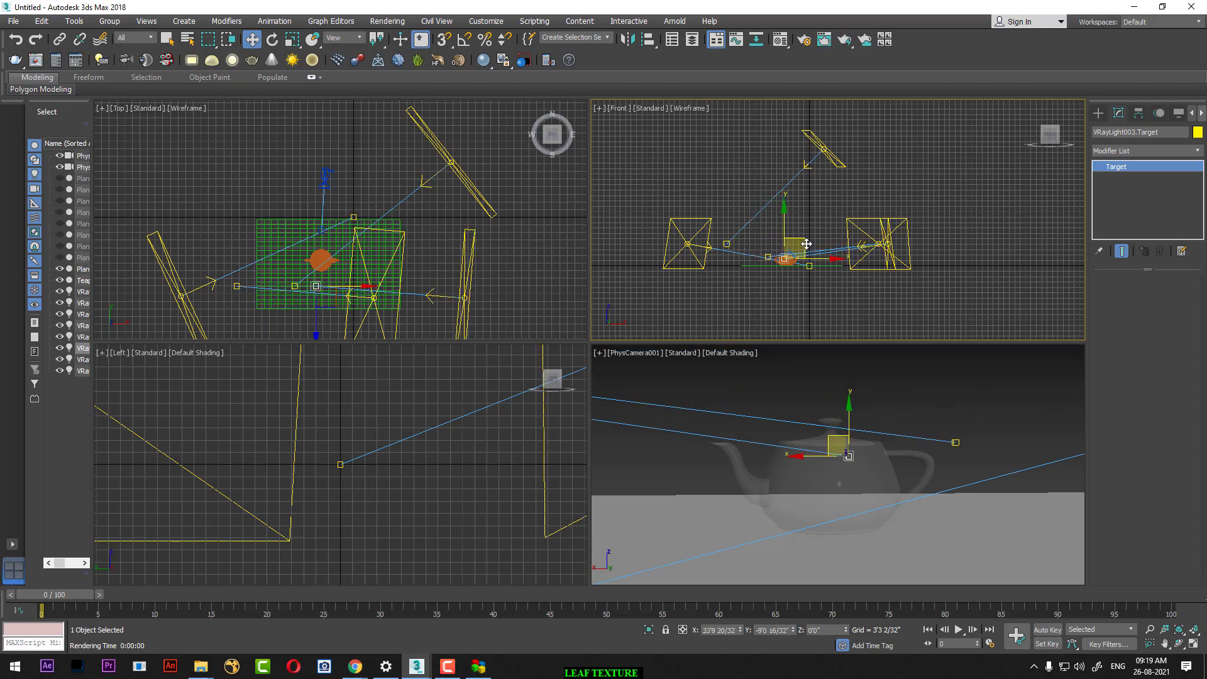
click(730, 243)
drag(745, 228, 797, 229)
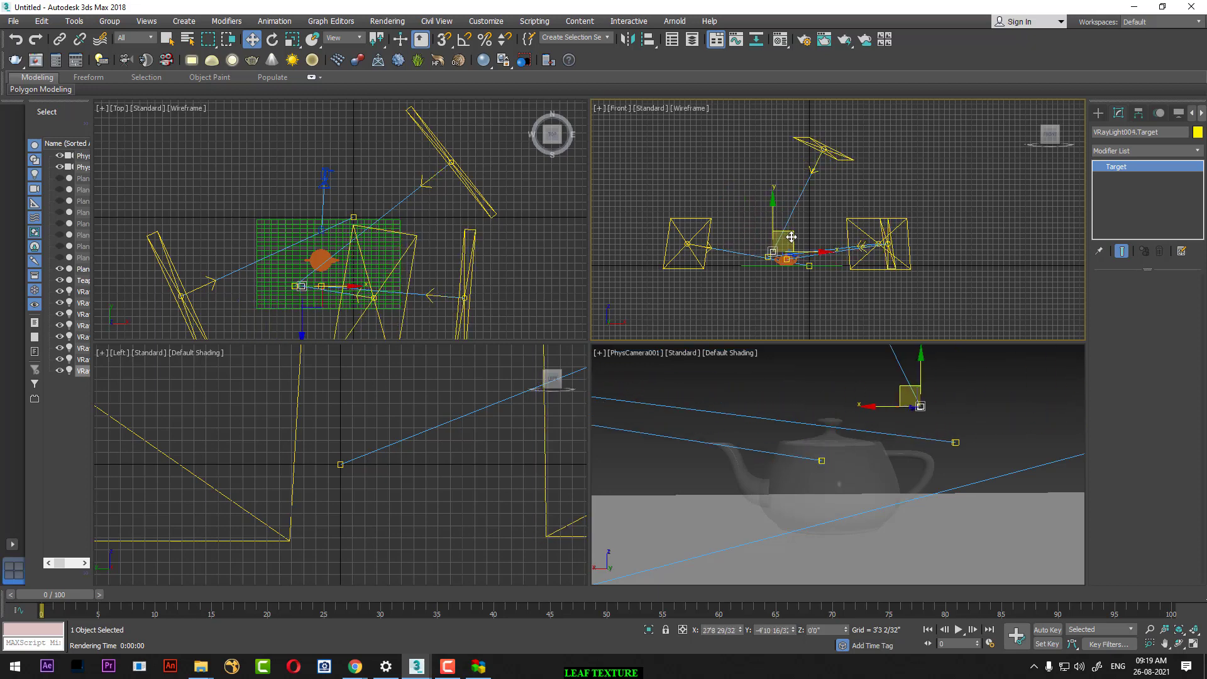
click(996, 410)
key(shift+q)
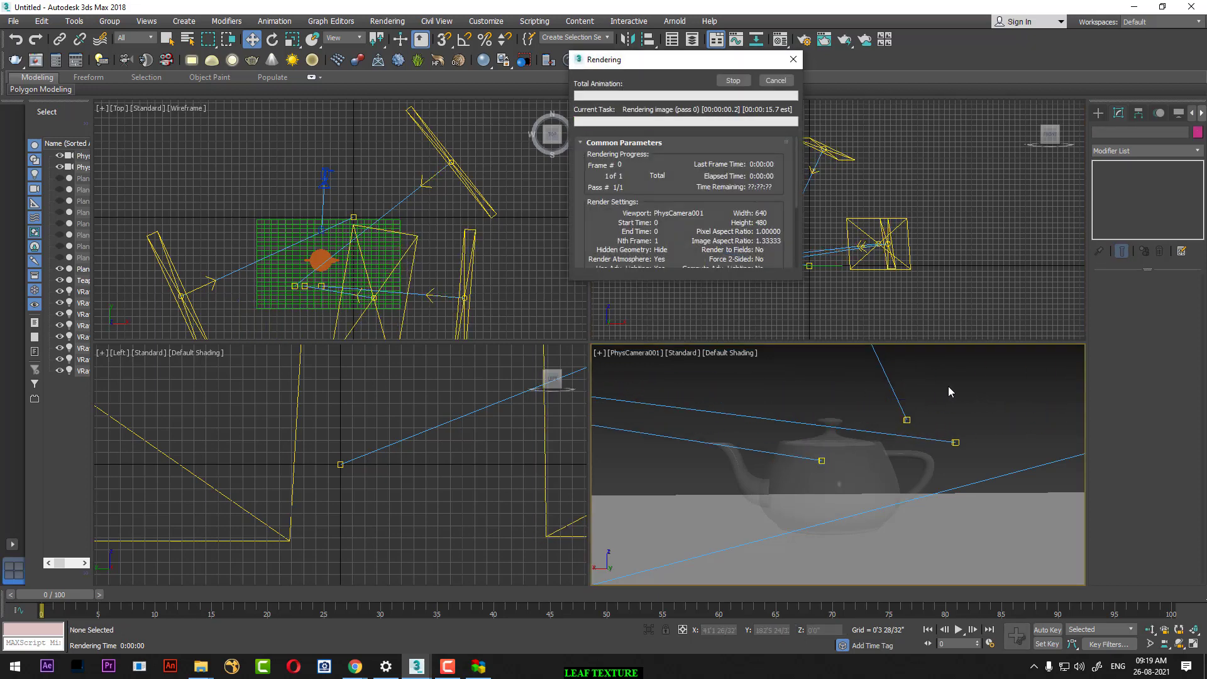
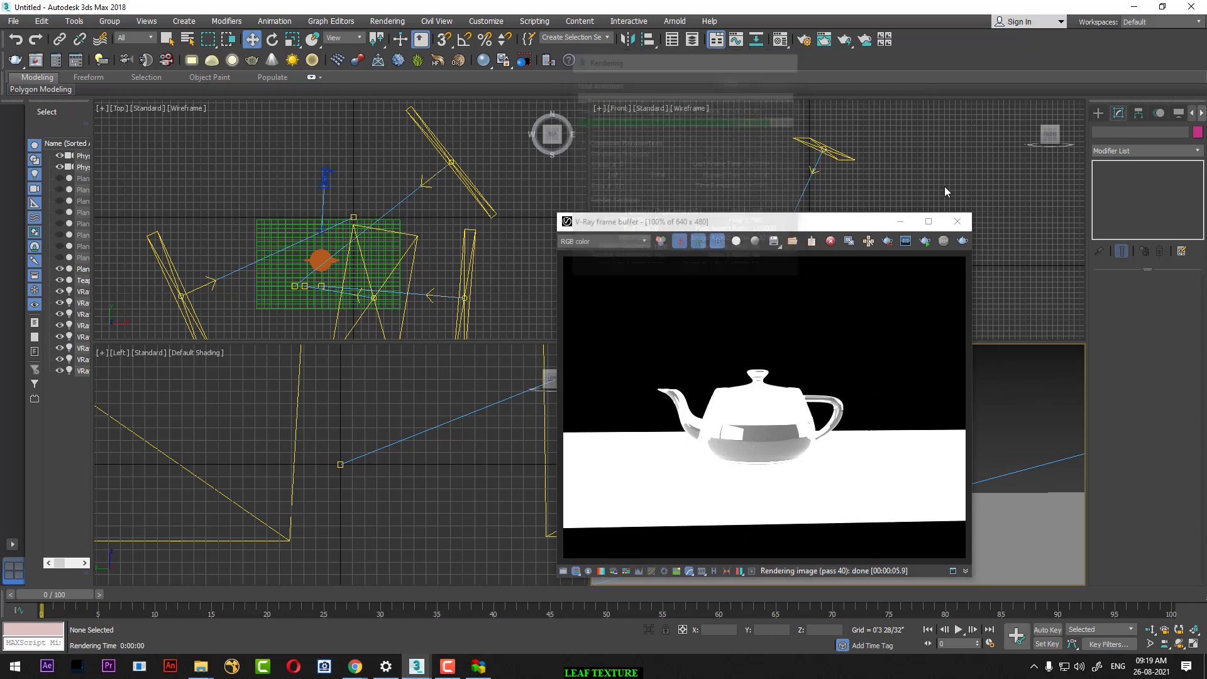
Step: Close the previous render and inspect the scene's lights and physical camera
click(957, 221)
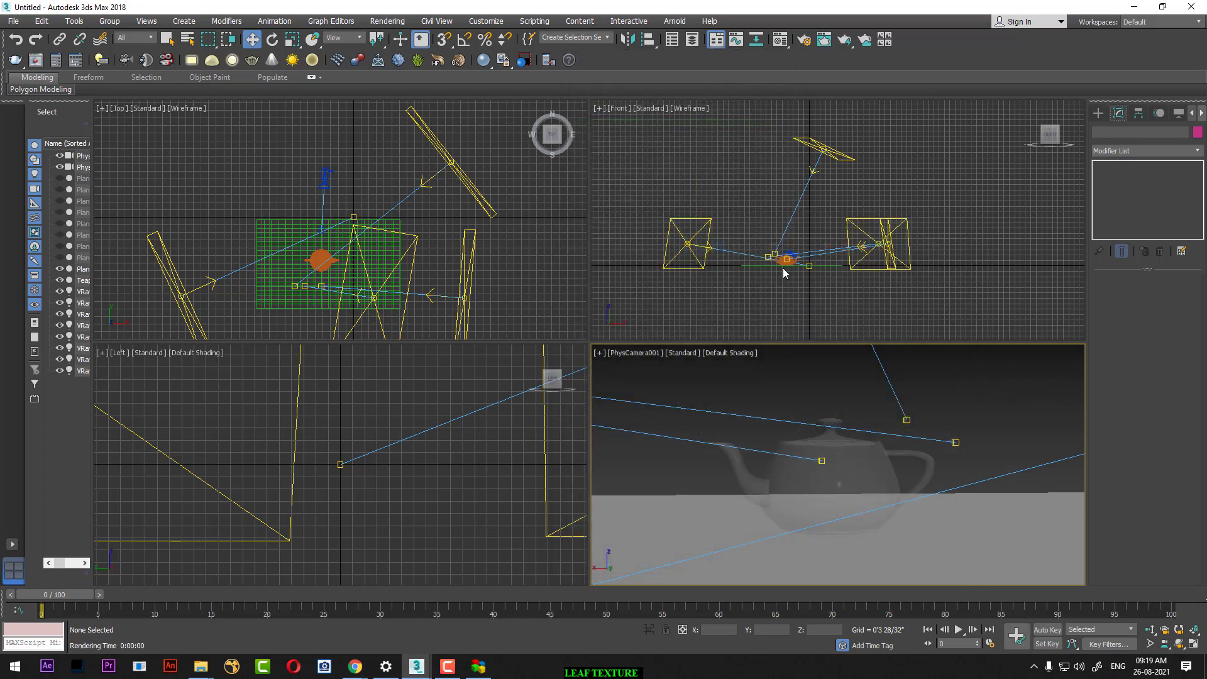
scroll(783, 268, up, 5)
click(635, 221)
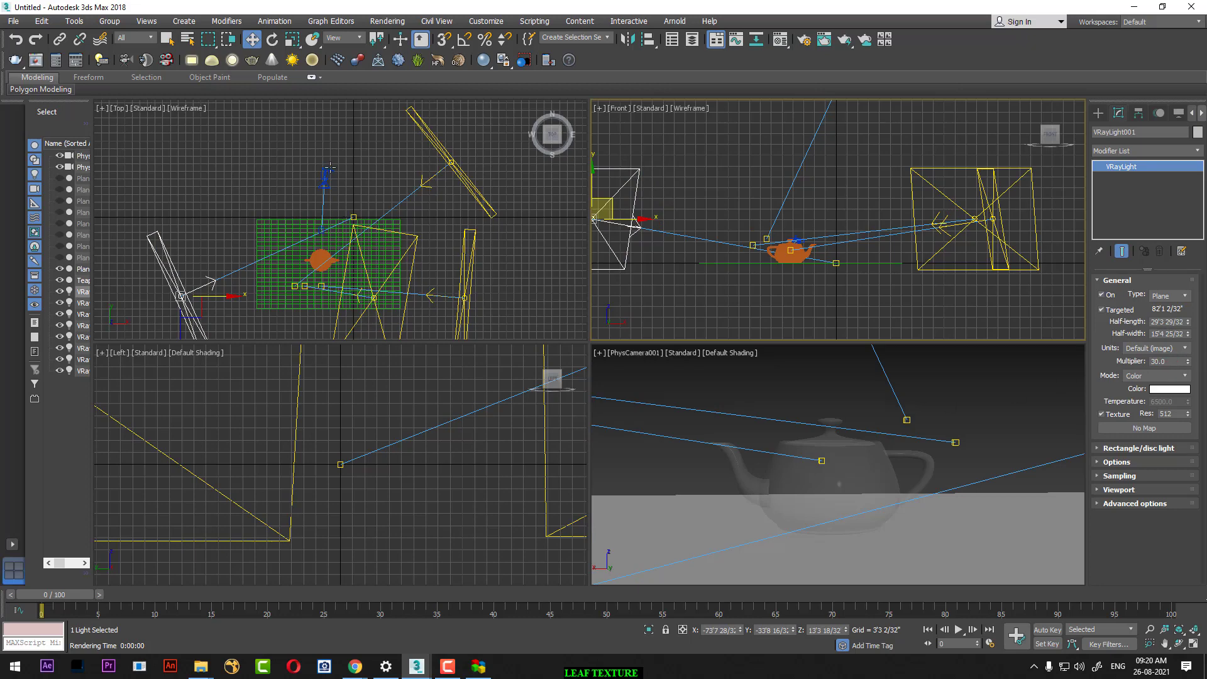
click(326, 170)
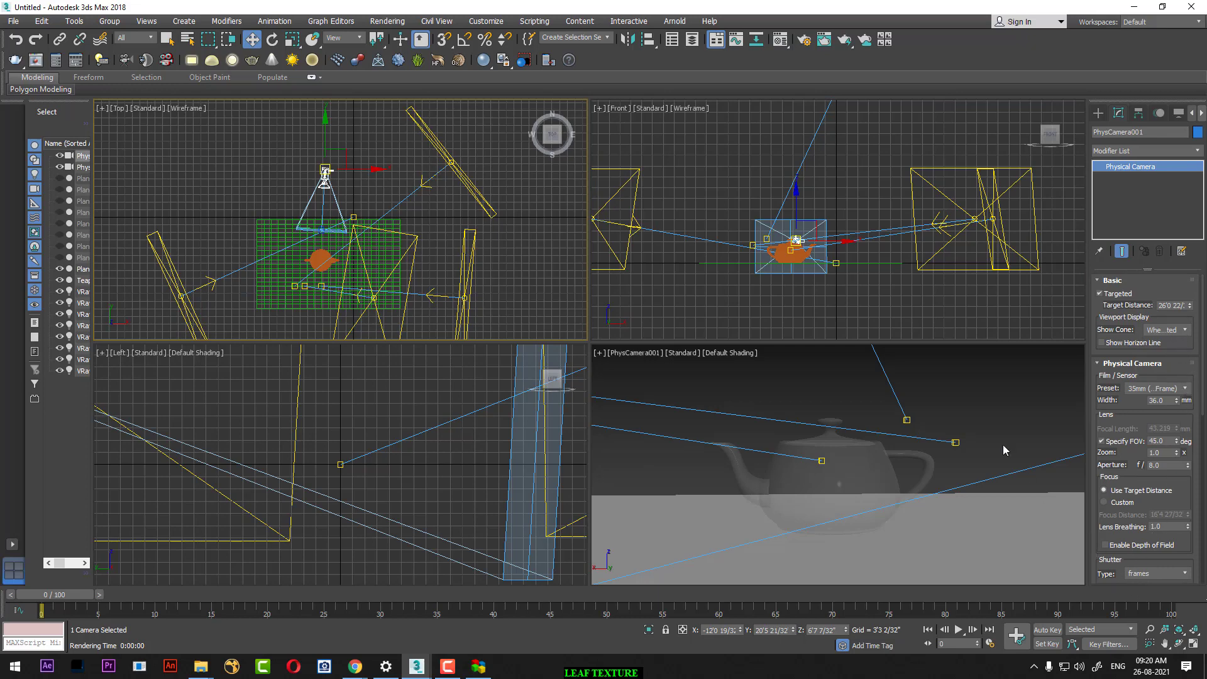
click(666, 205)
click(622, 207)
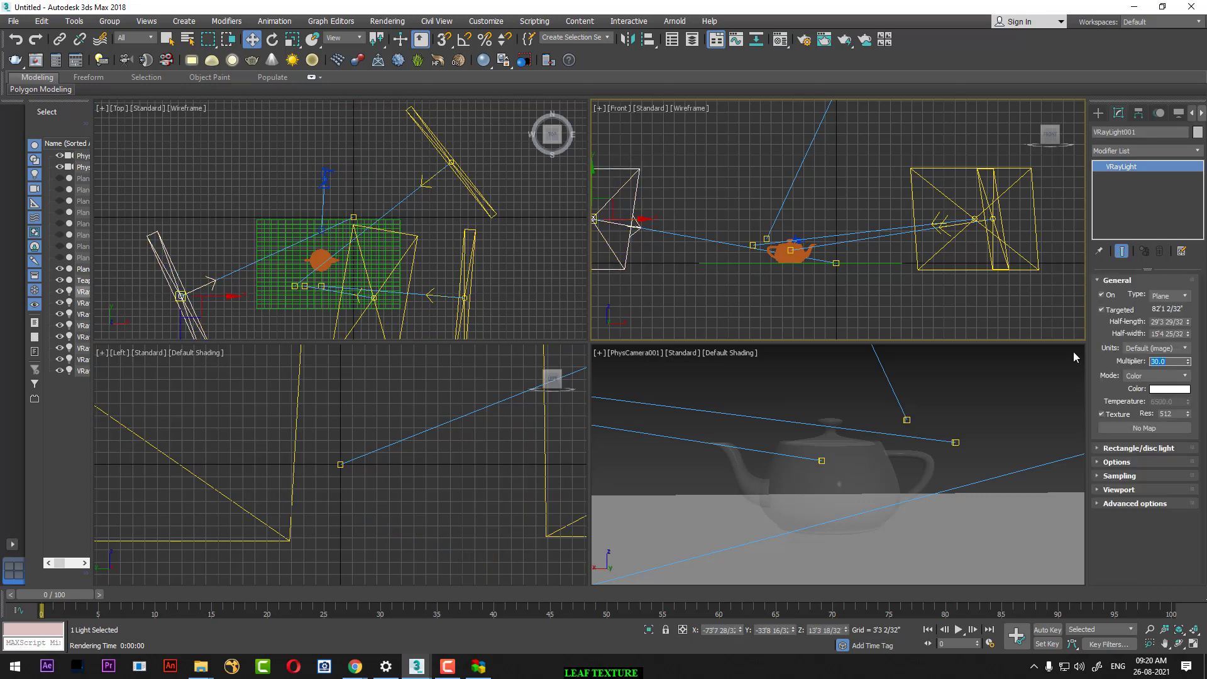
click(496, 204)
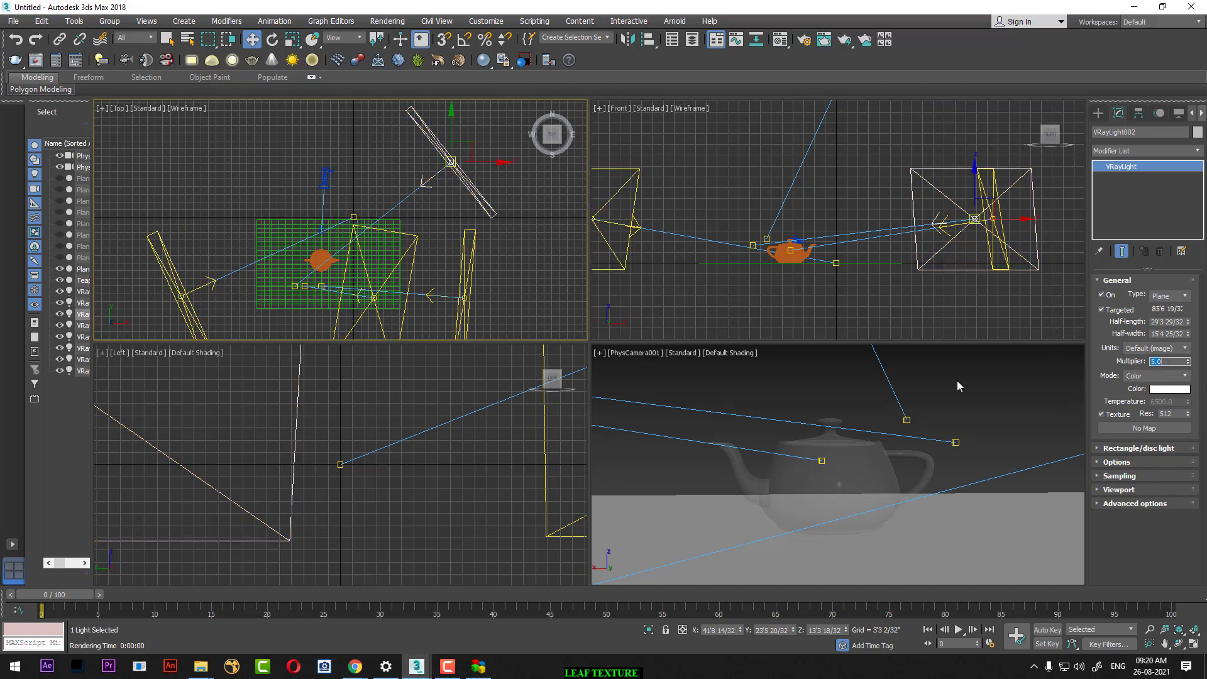
Step: Set the right-hand and central V-Ray light multipliers to 10
click(430, 298)
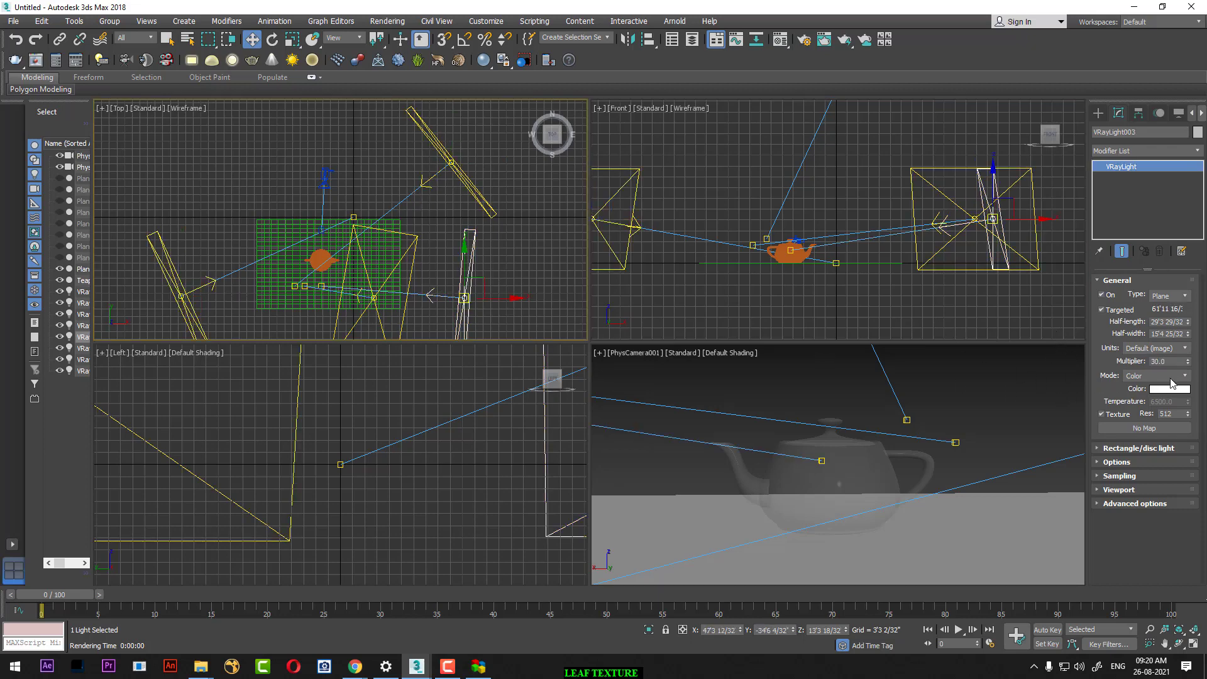
text(10)
key(Return)
click(415, 242)
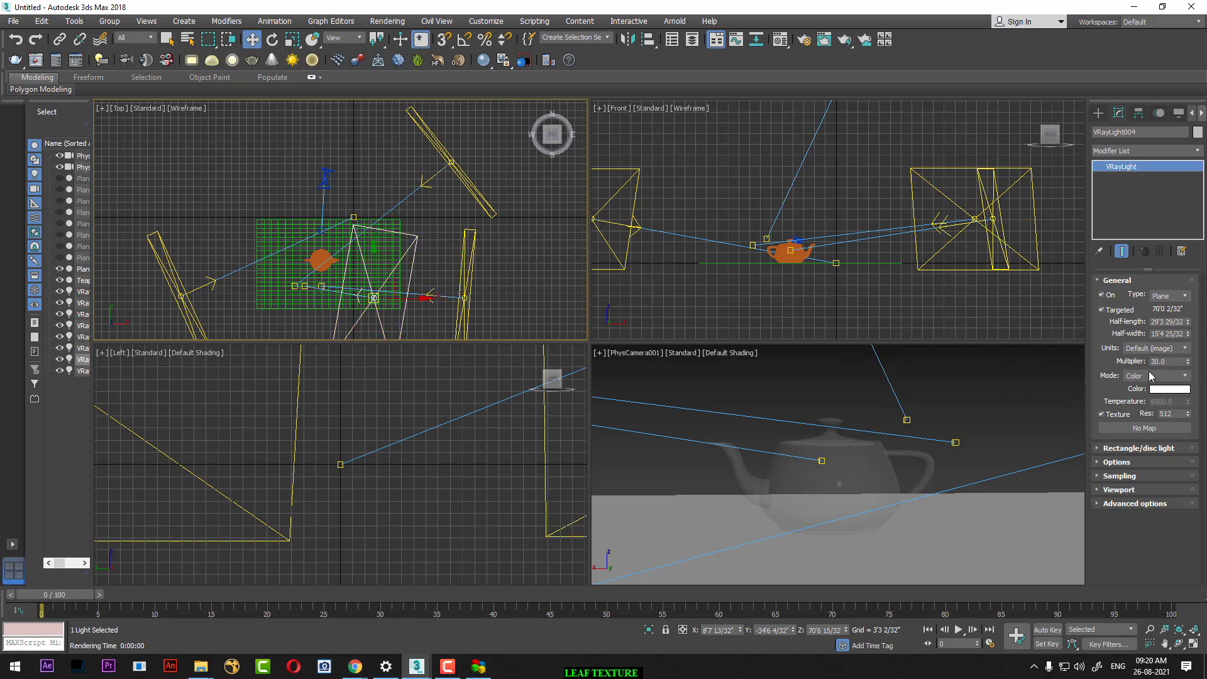
text(10)
key(Return)
Step: Render the camera view with the dimmer lights, then activate the front view
click(1022, 378)
key(shift+q)
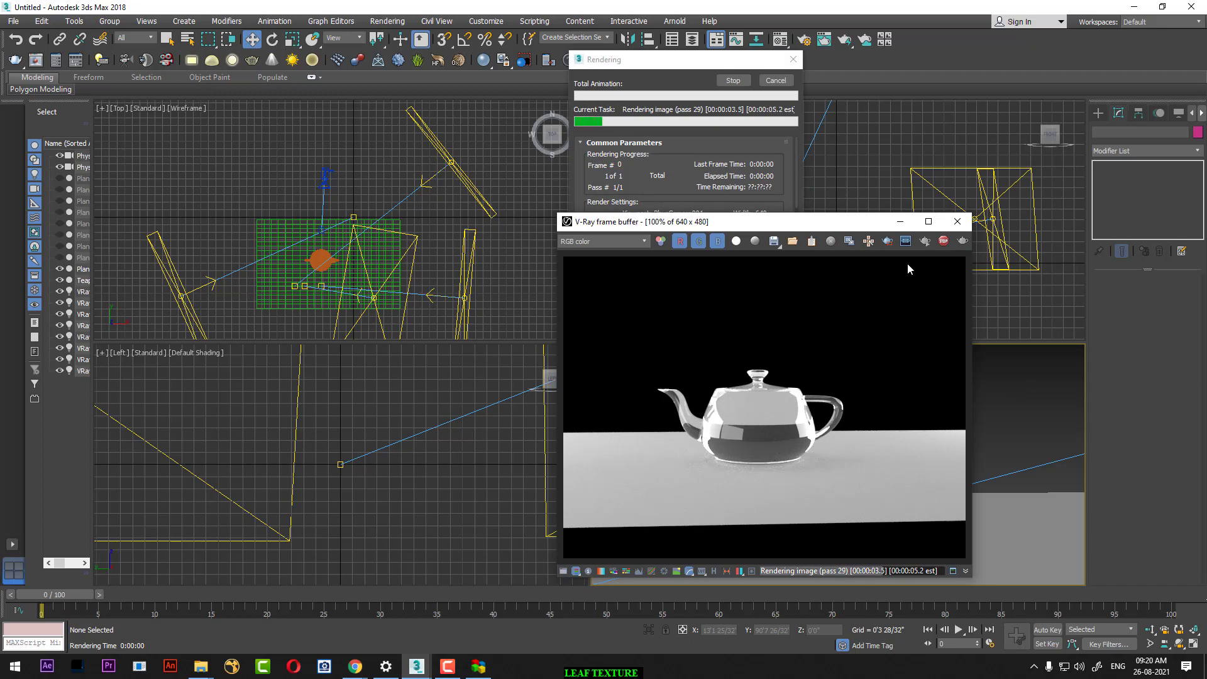
click(961, 224)
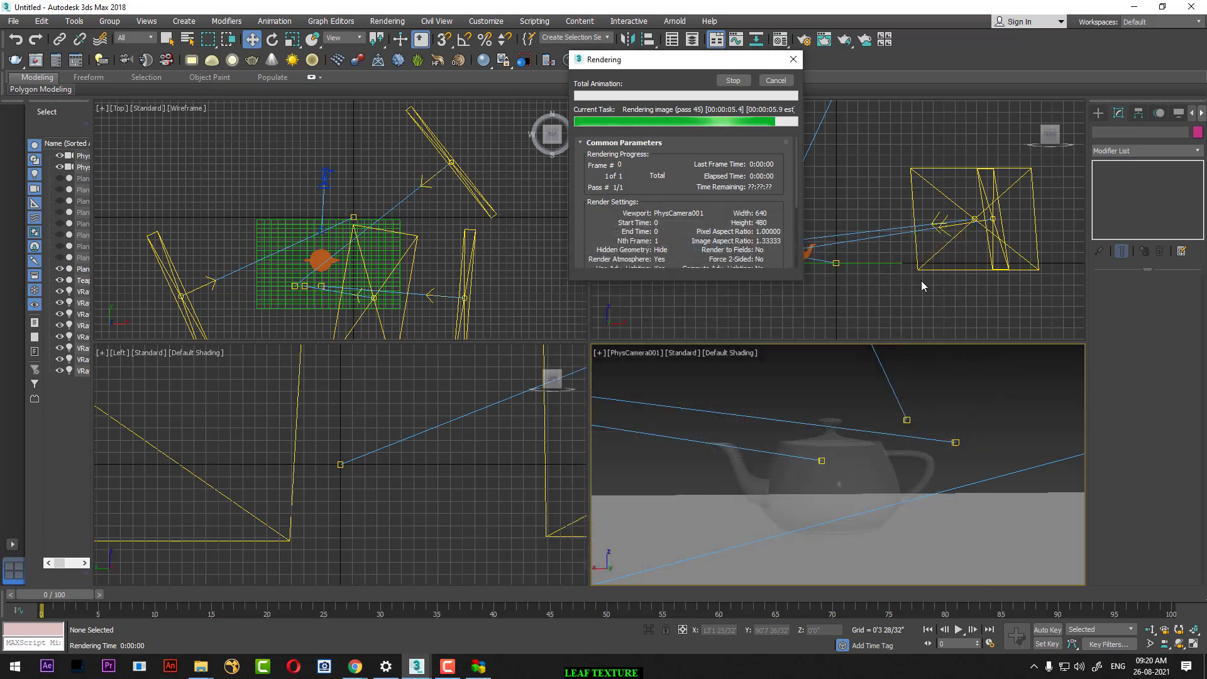
click(942, 314)
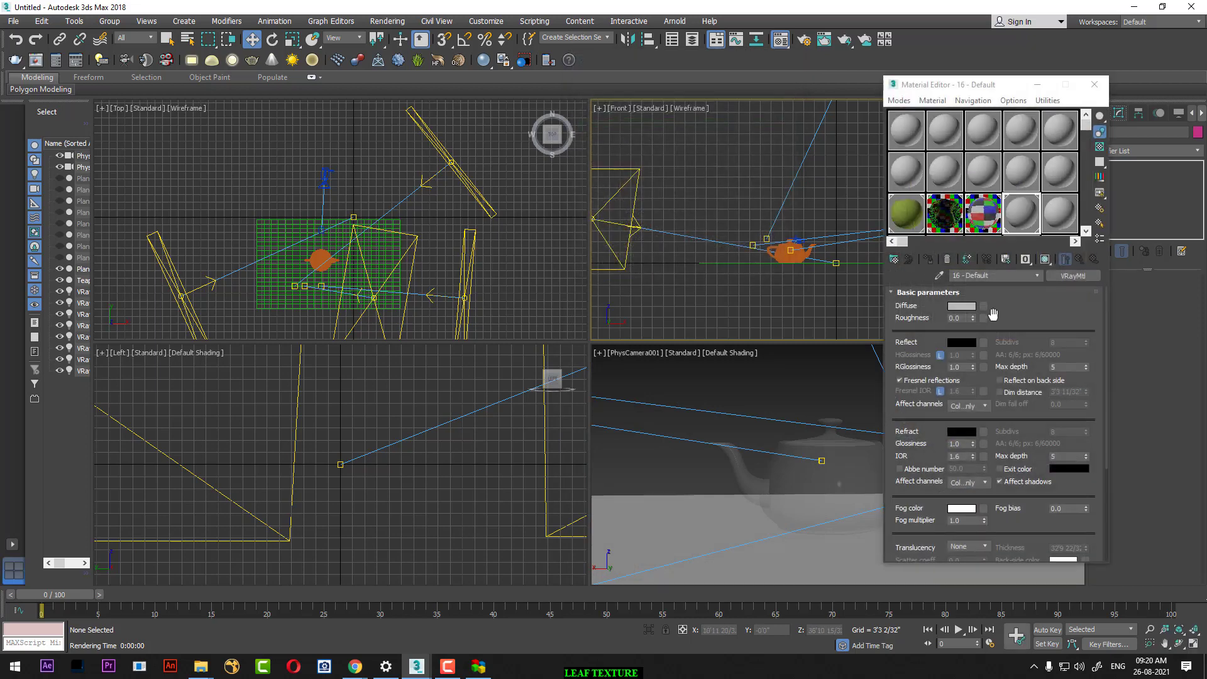
Step: Give the glass a dark green Fog color and an enabled grey-green Exit color
click(961, 510)
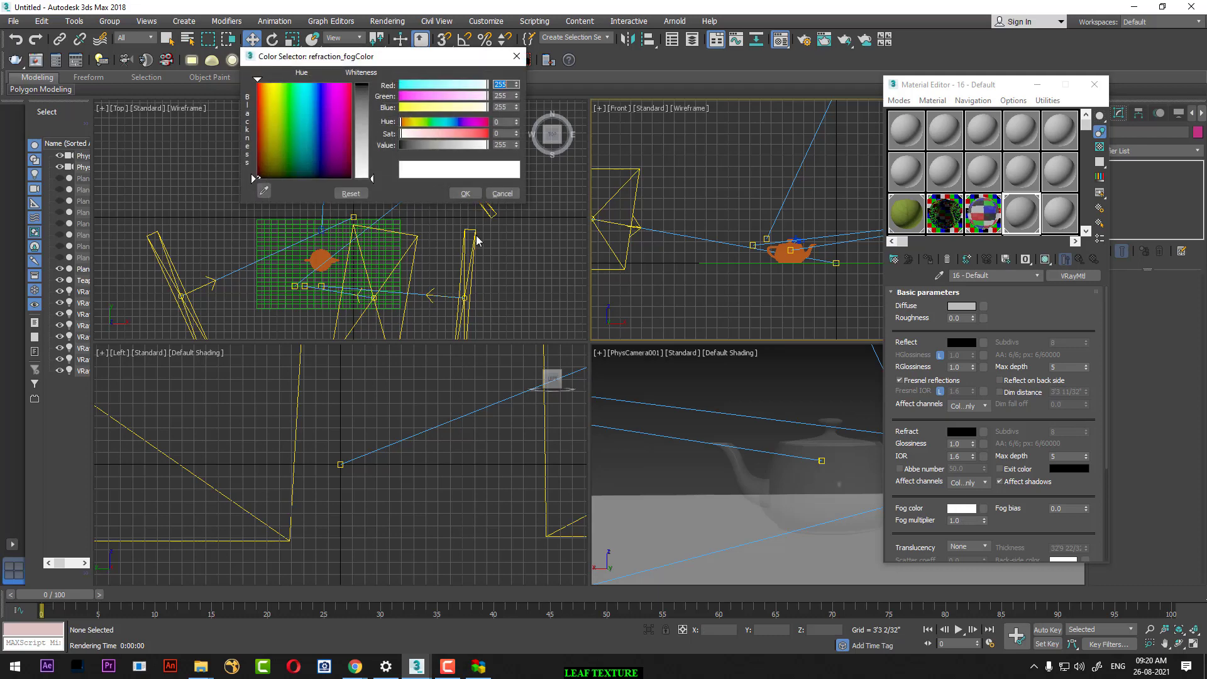
click(297, 161)
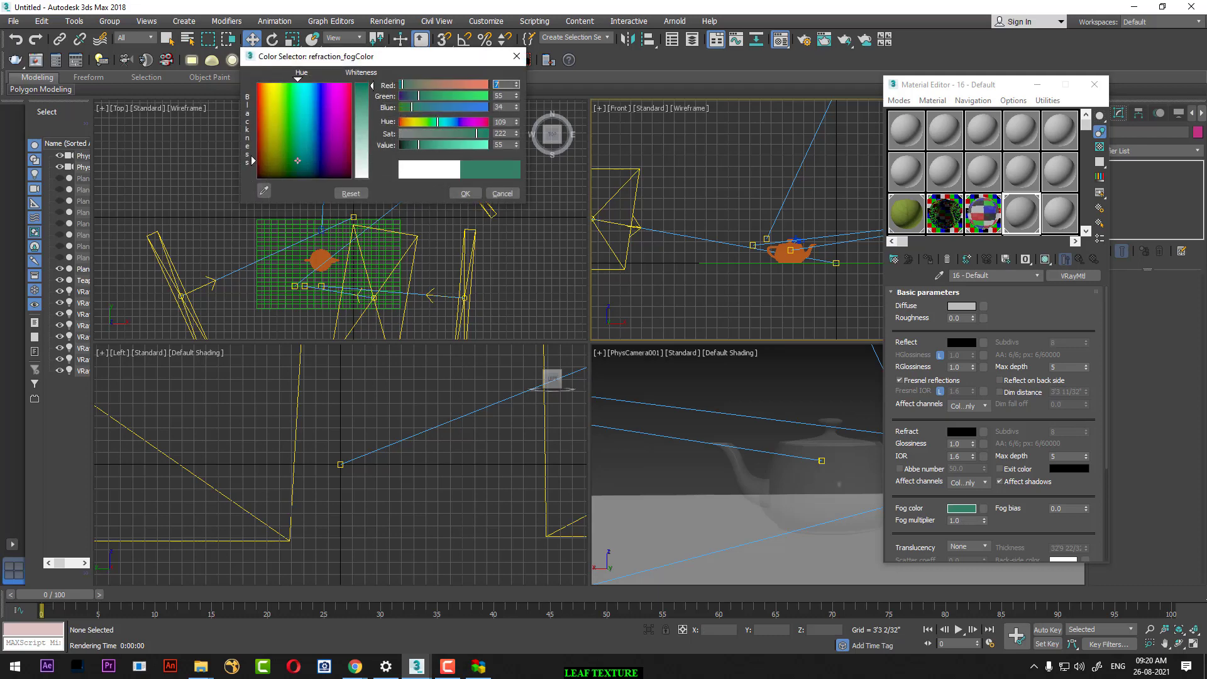
click(465, 192)
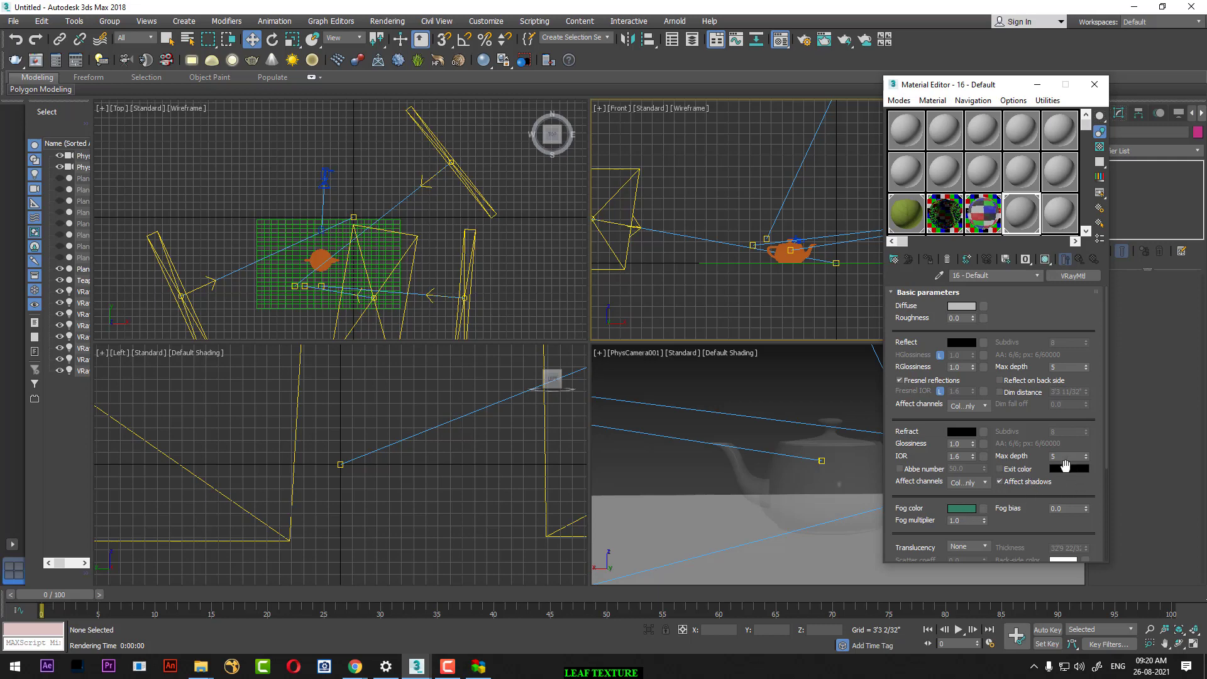
click(1025, 470)
click(1070, 470)
click(296, 168)
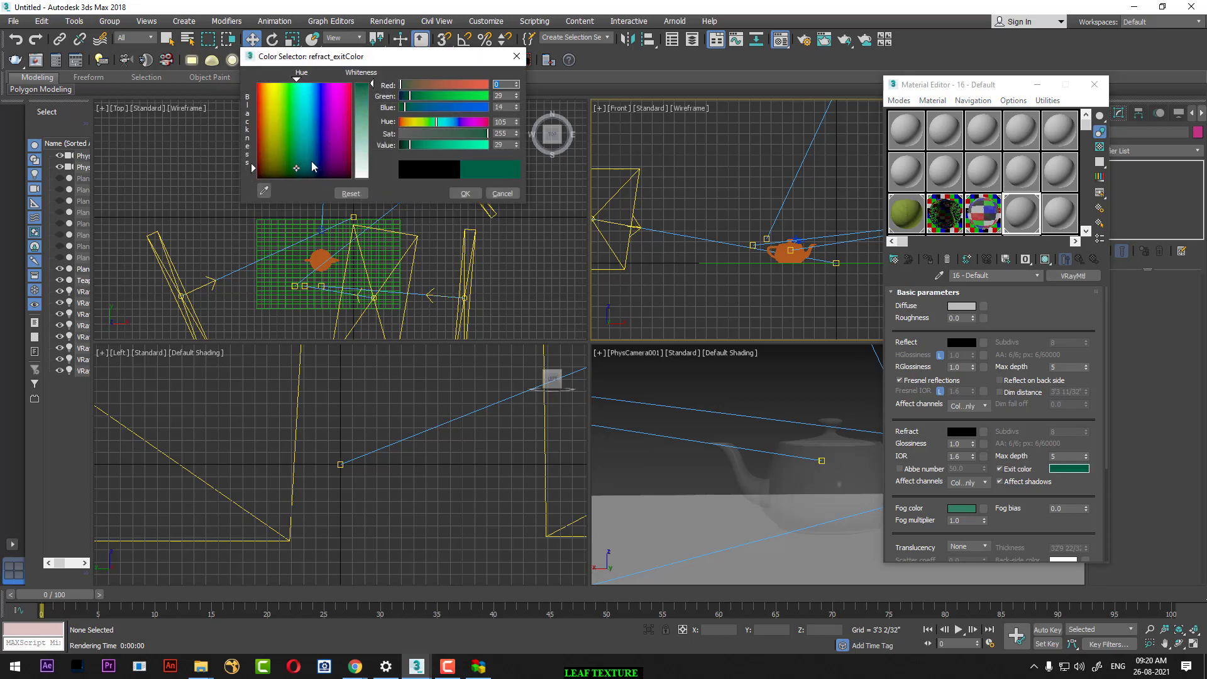
drag(364, 85, 363, 116)
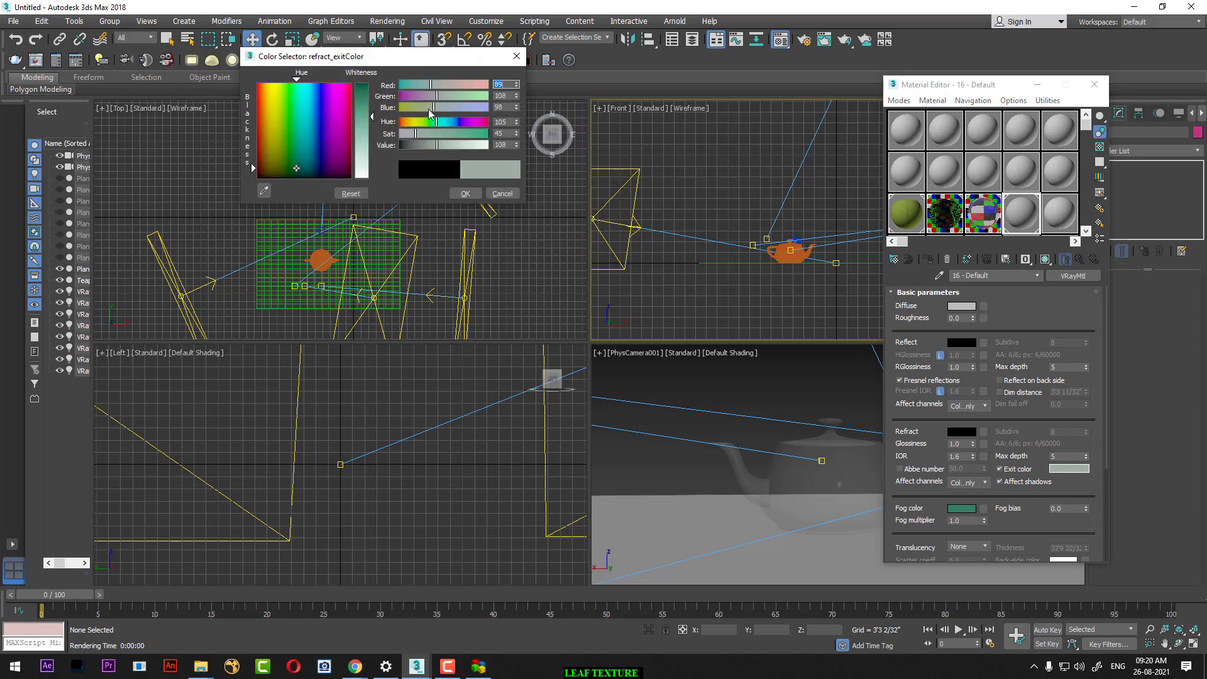
click(466, 193)
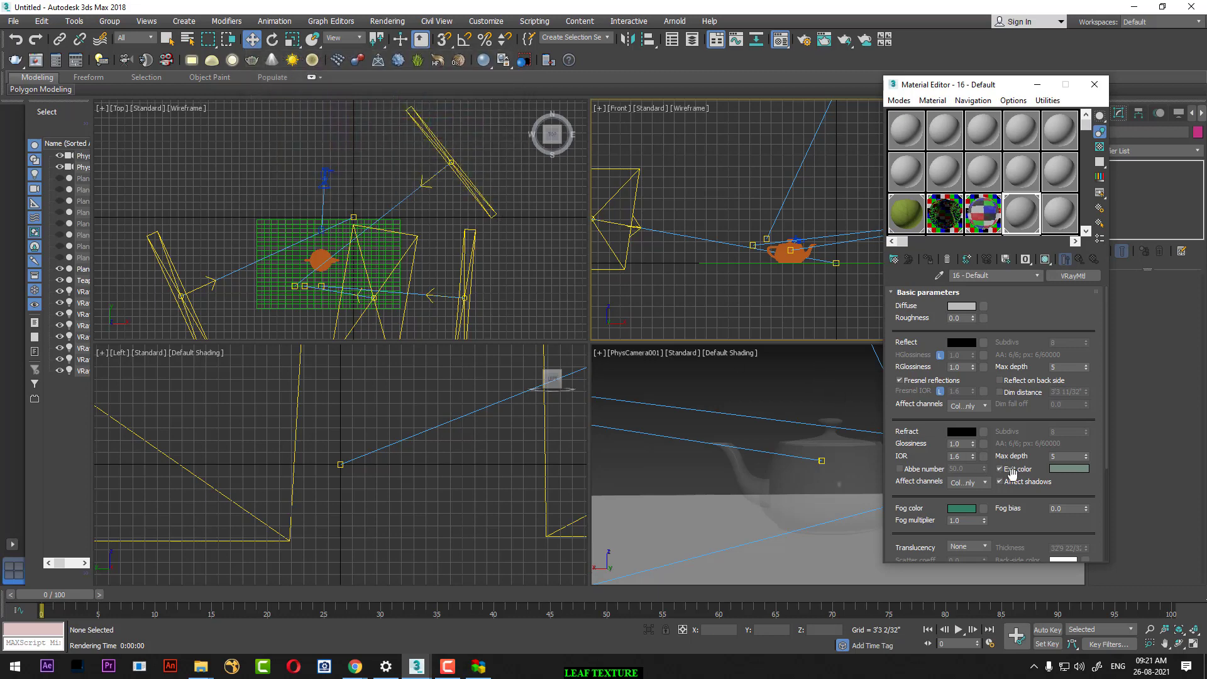
Step: Start a test render of the glass teapot from the camera view, then cancel it
click(851, 403)
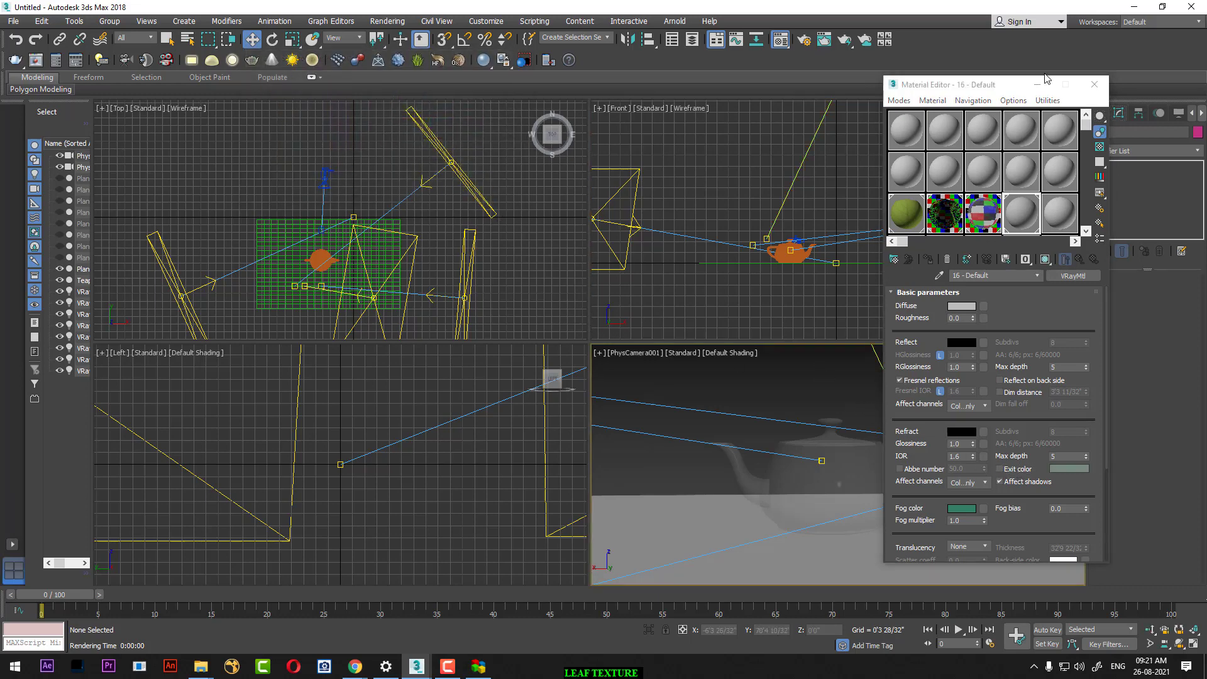
click(853, 45)
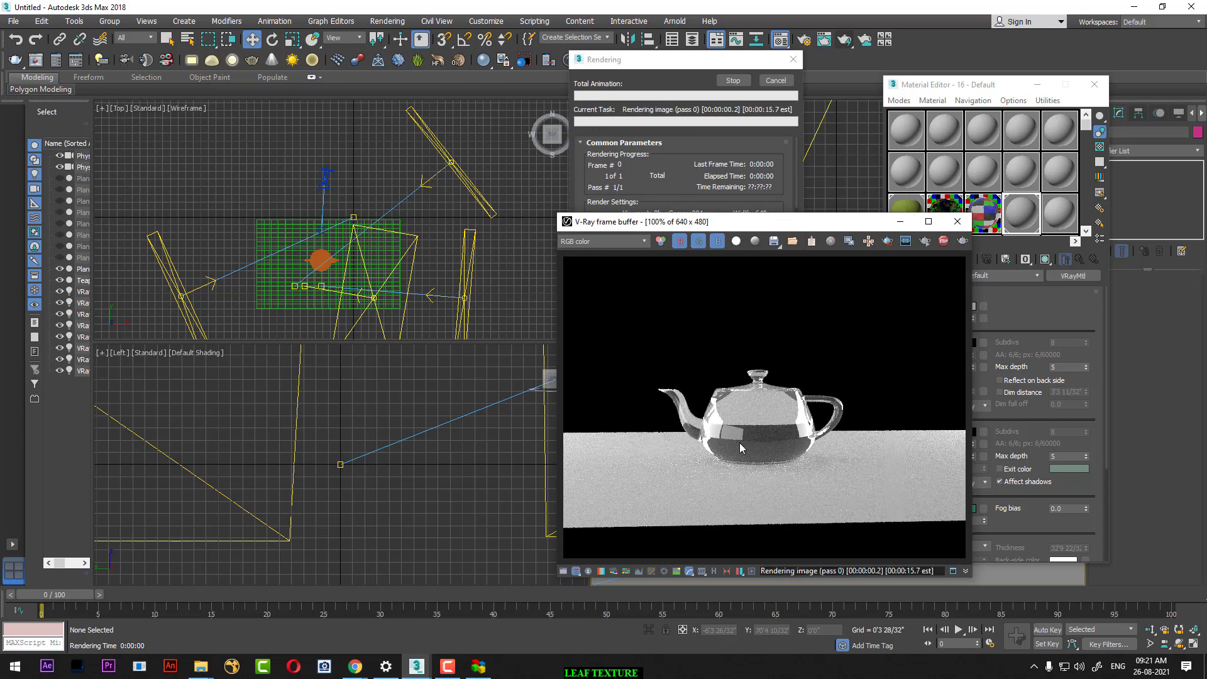
click(776, 80)
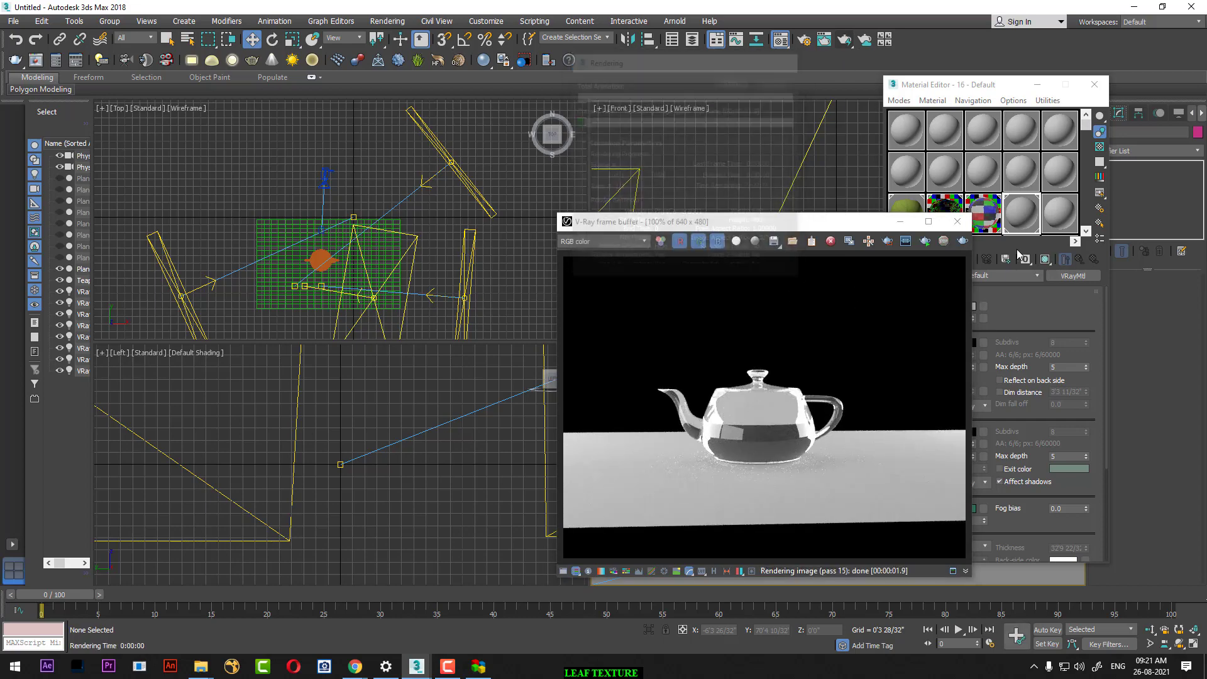
click(957, 222)
Step: Select the teapot and turn off its Spout and Lid parts
click(1094, 84)
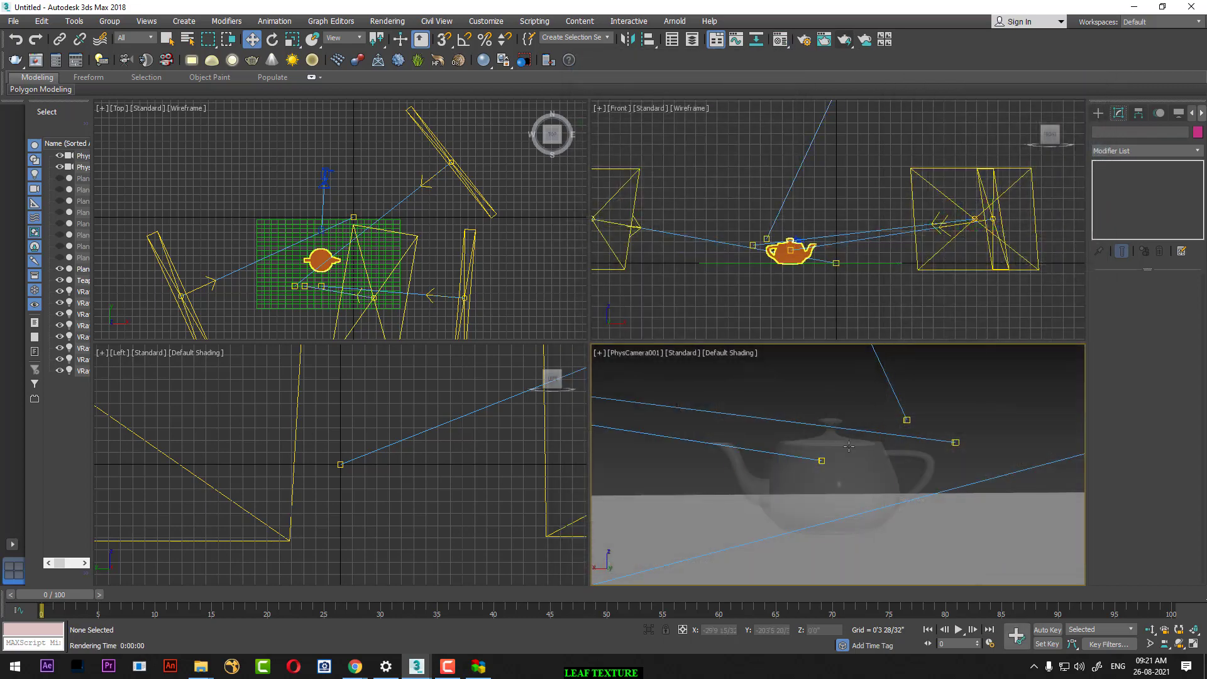
click(856, 448)
click(1144, 363)
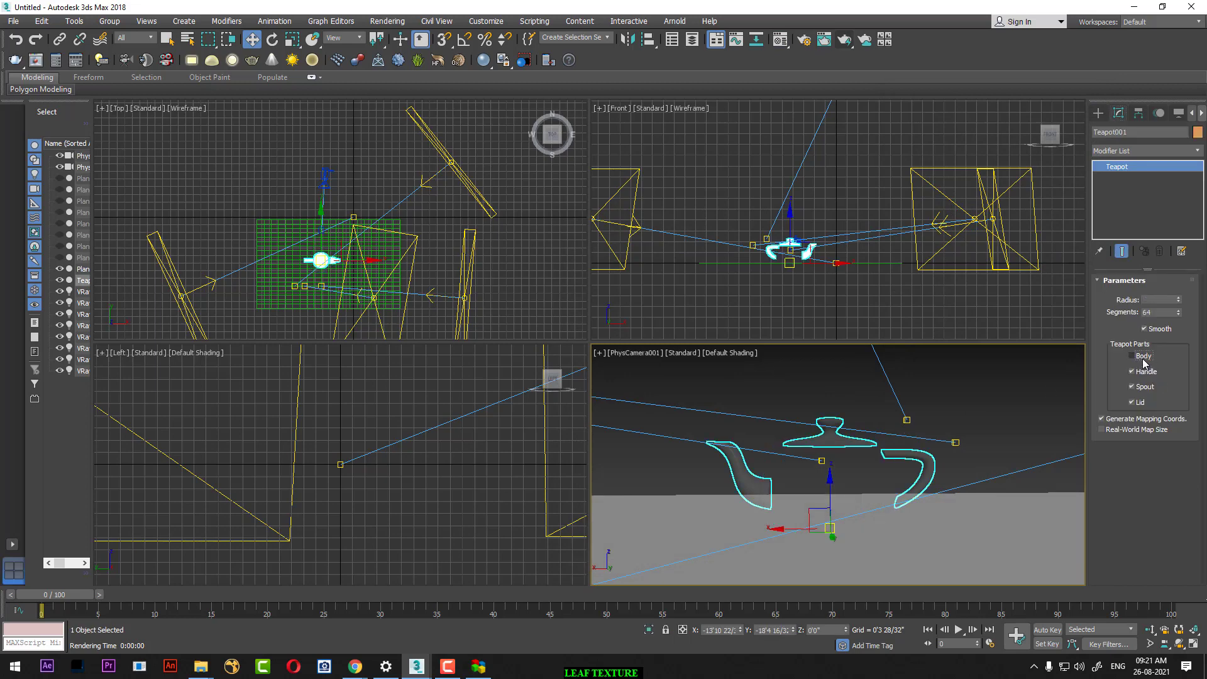
click(1132, 371)
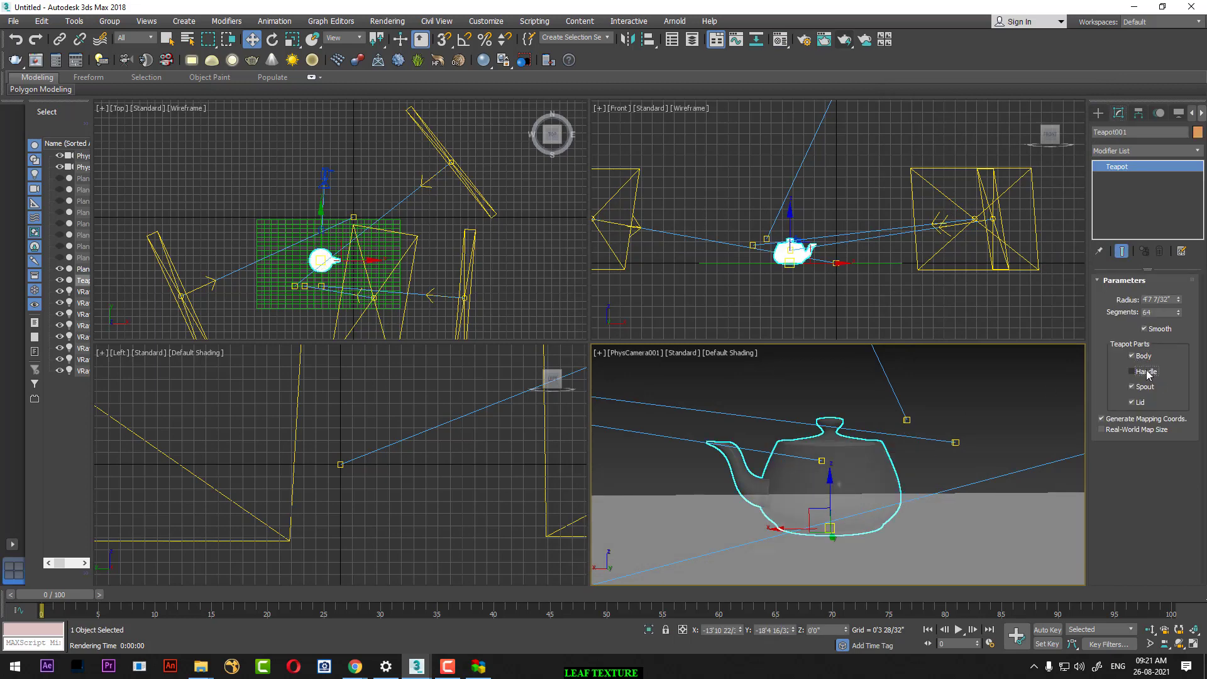
click(1148, 373)
click(1145, 388)
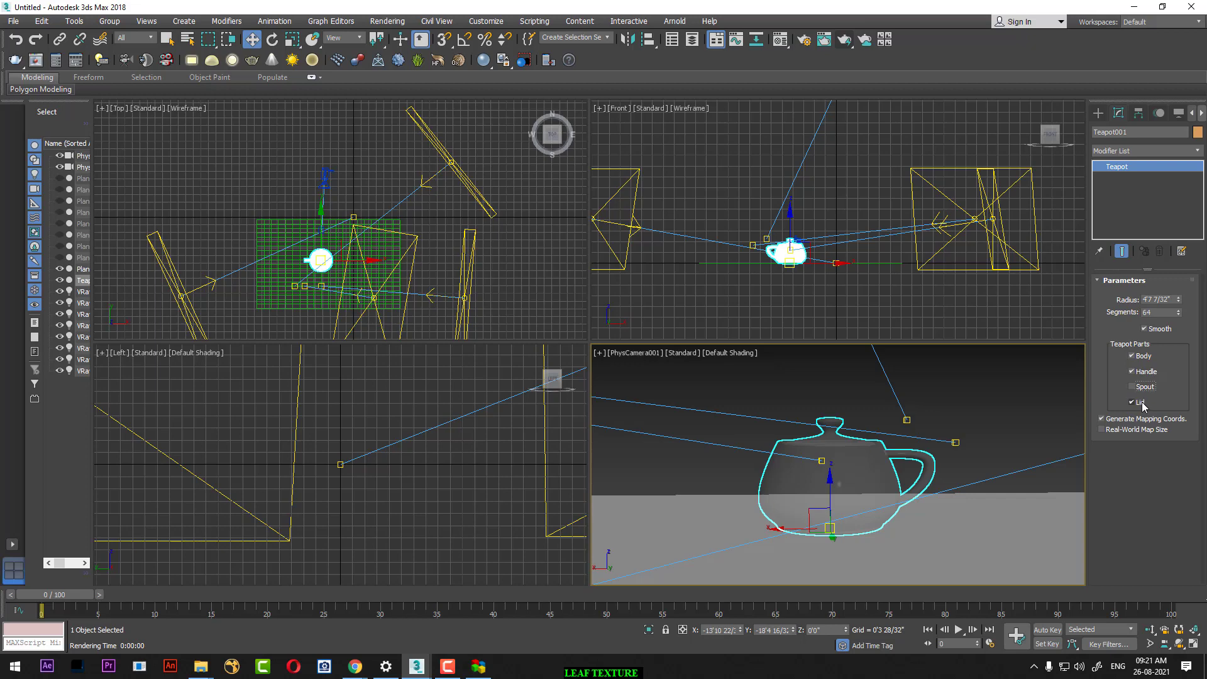
click(1142, 403)
Step: Add a Shell modifier to the cup and render the result
click(1158, 154)
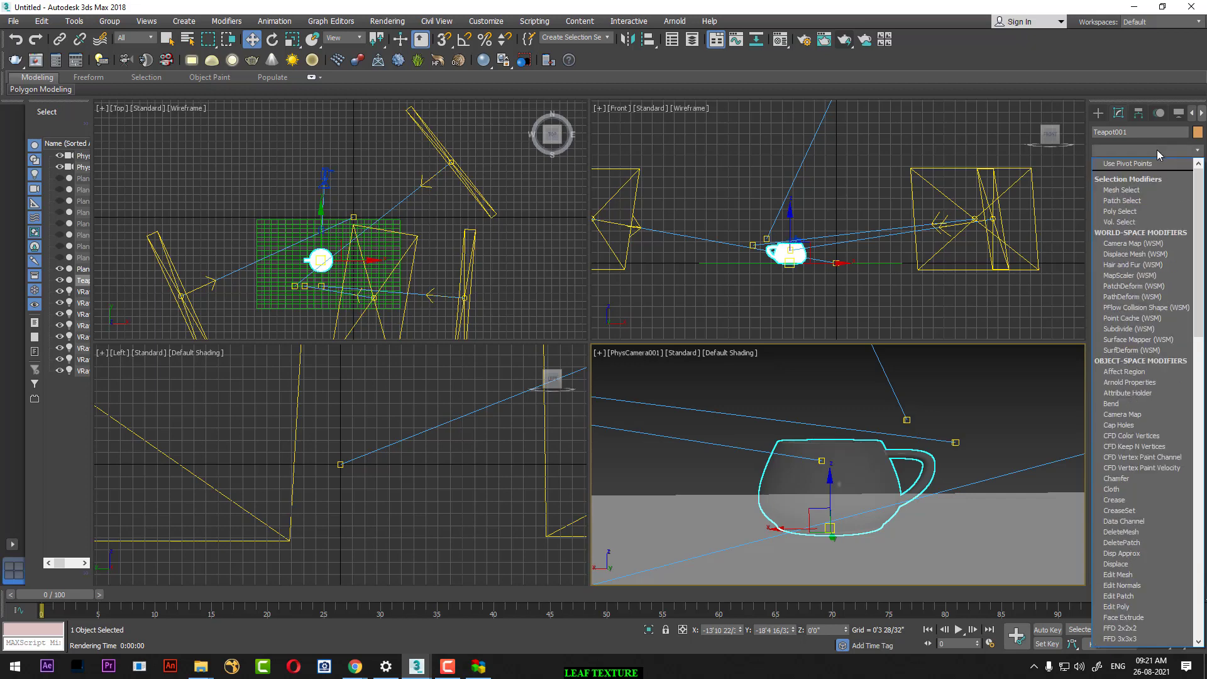
text(sh)
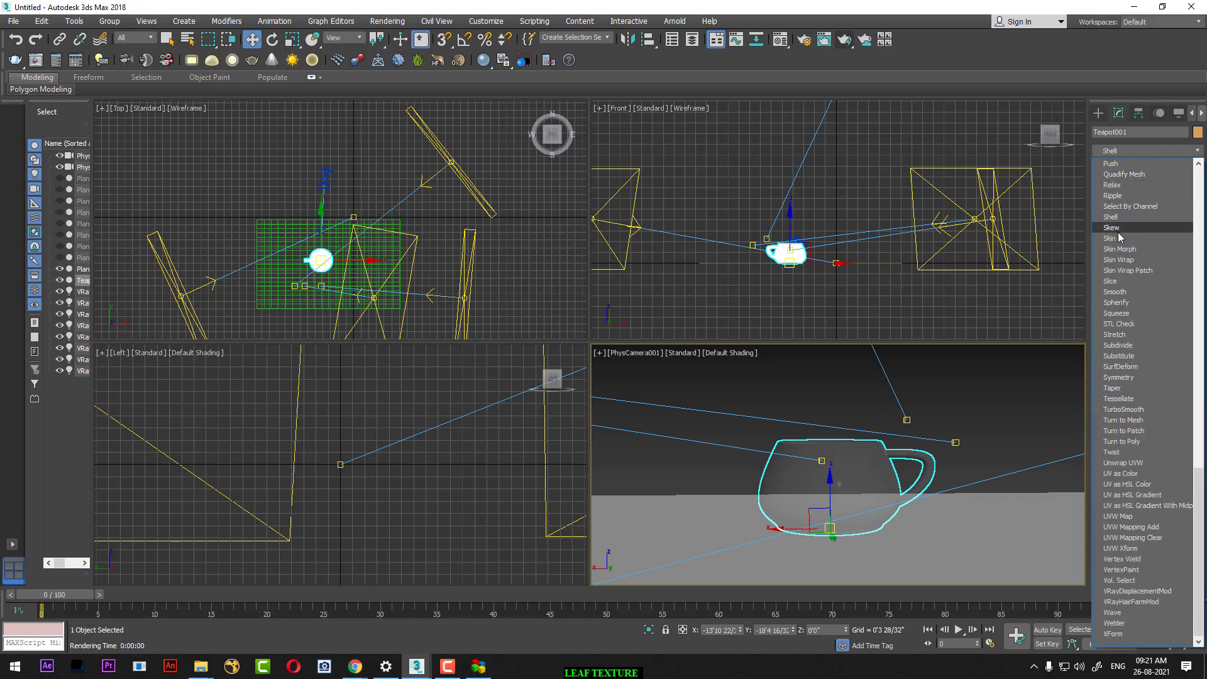
click(1118, 221)
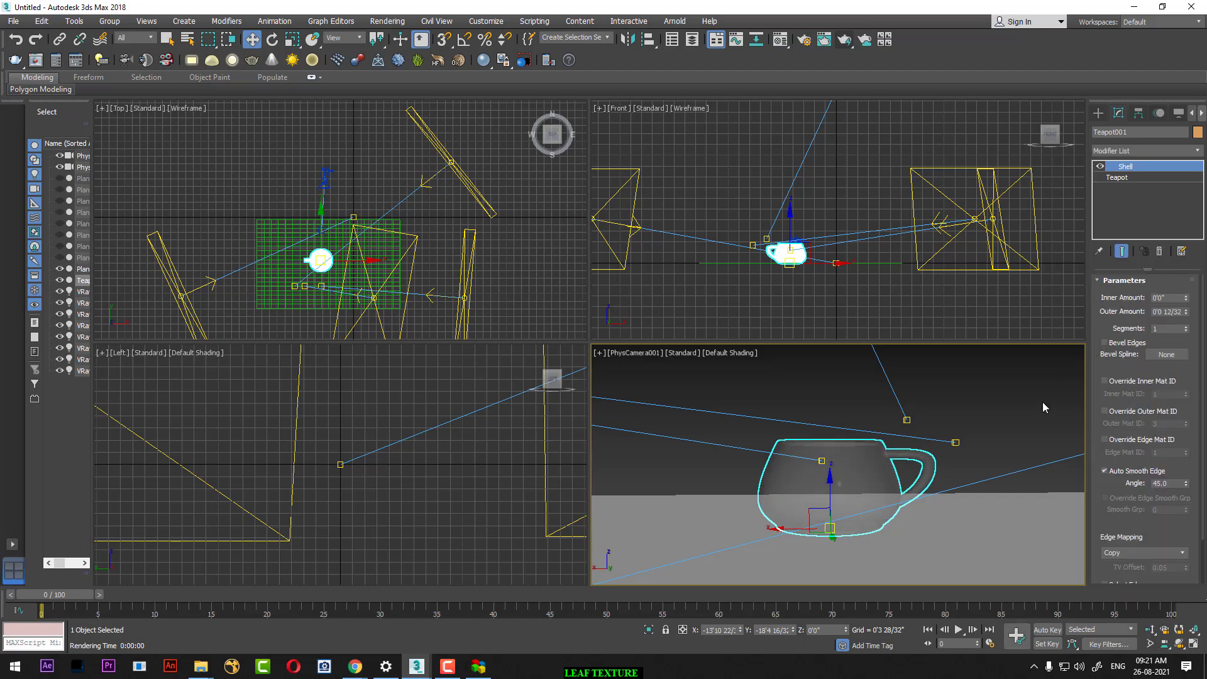
click(1000, 413)
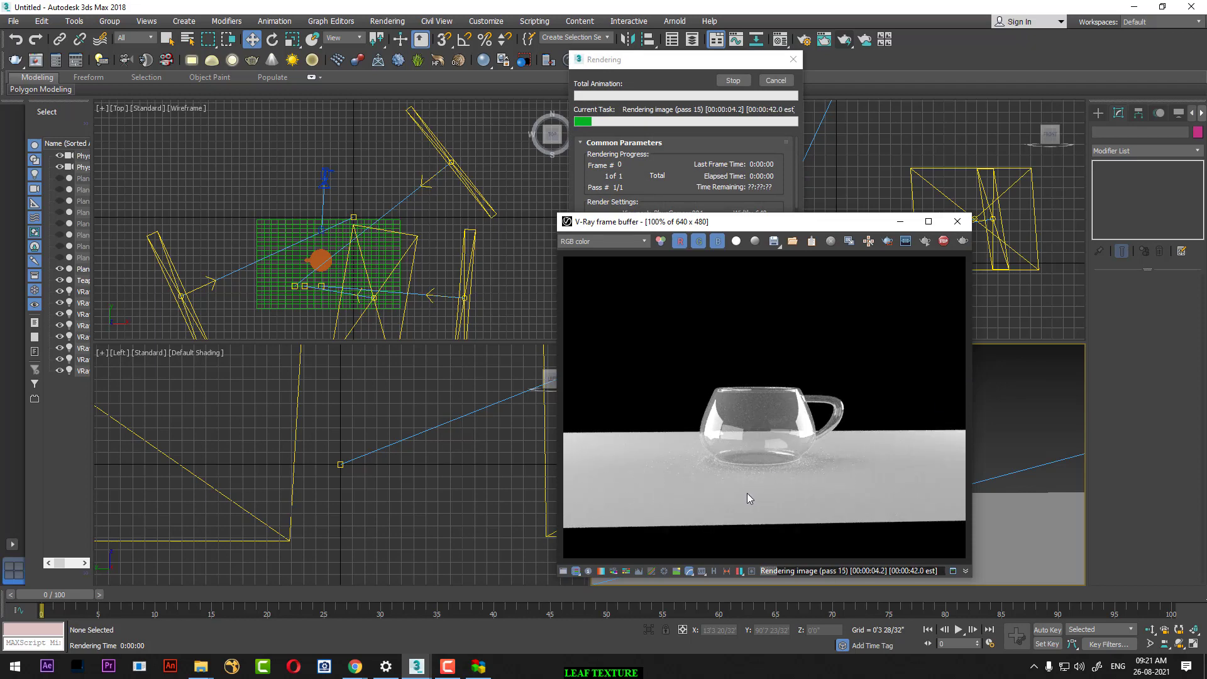
click(777, 82)
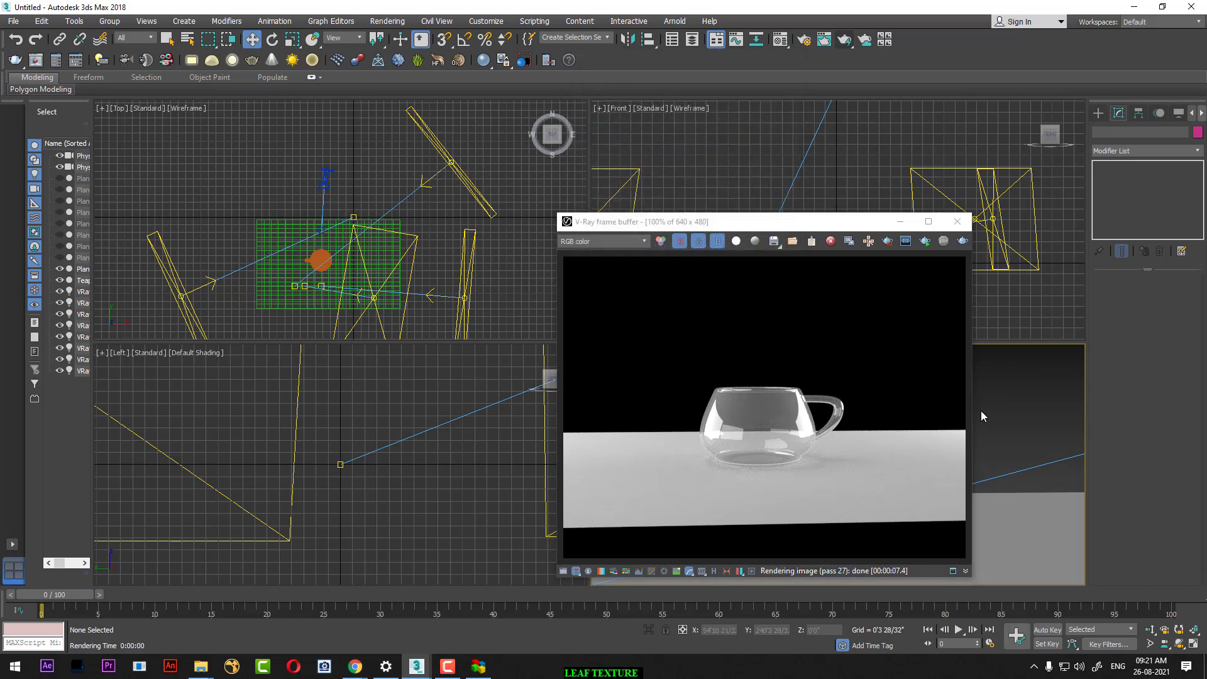
key(m)
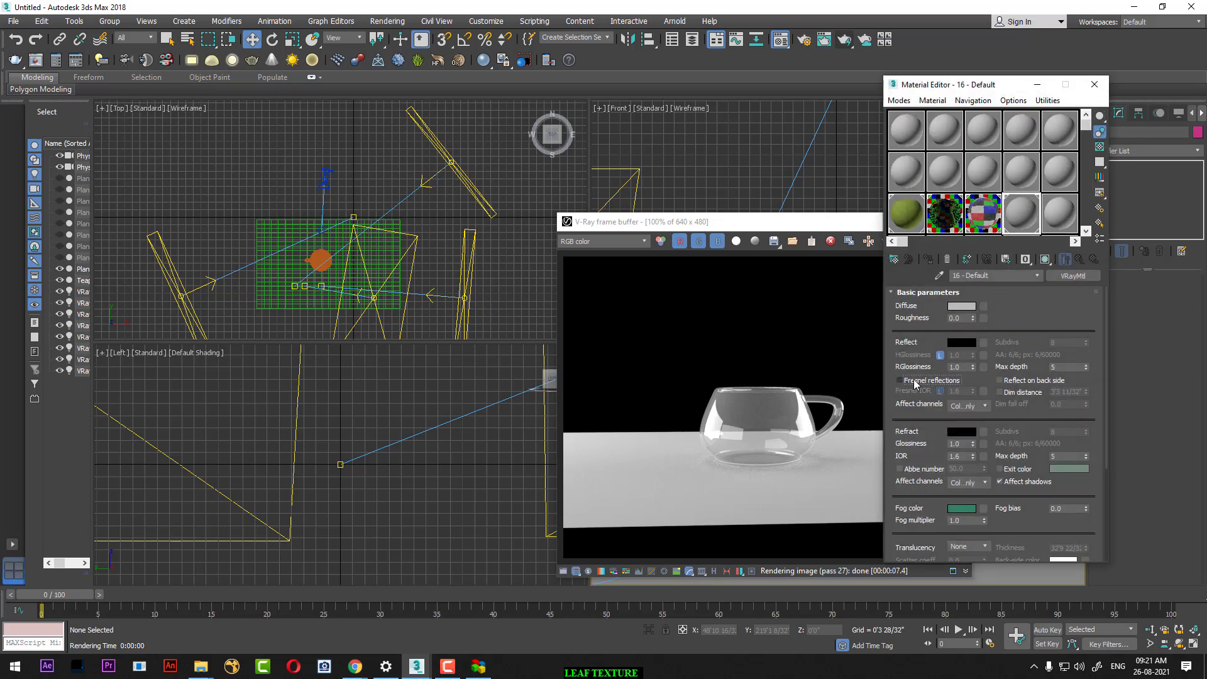
Step: Make the floor material's diffuse black and its reflection light grey 203
click(966, 308)
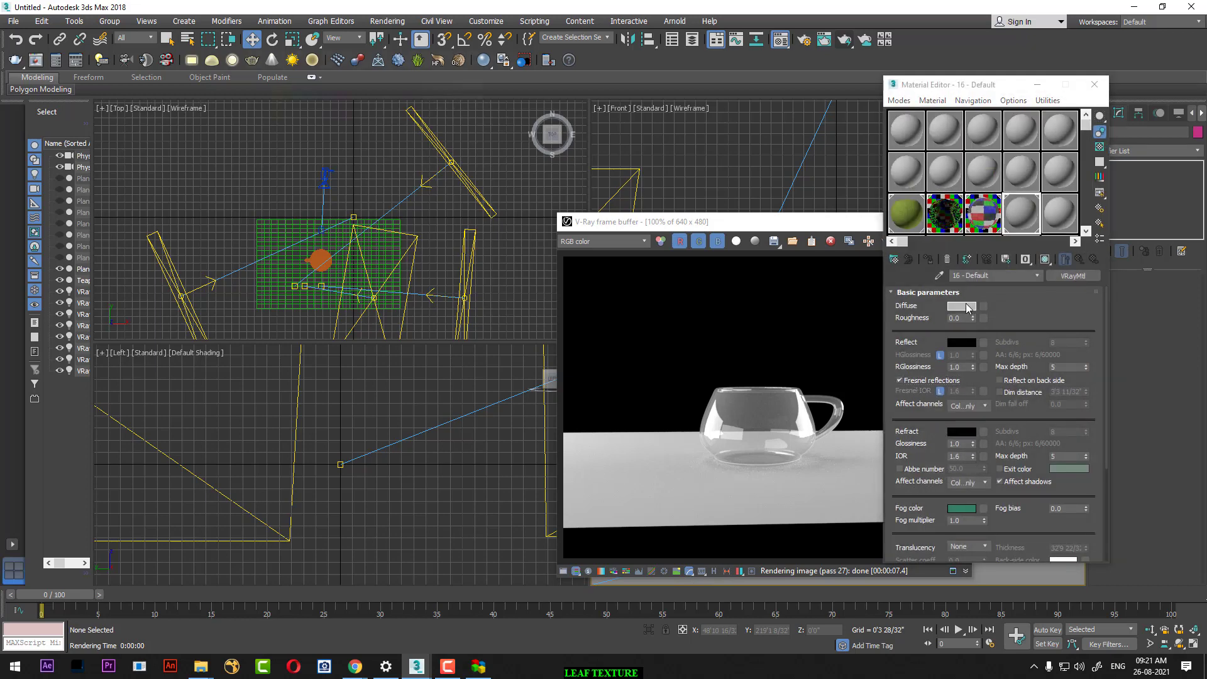
drag(443, 145, 403, 145)
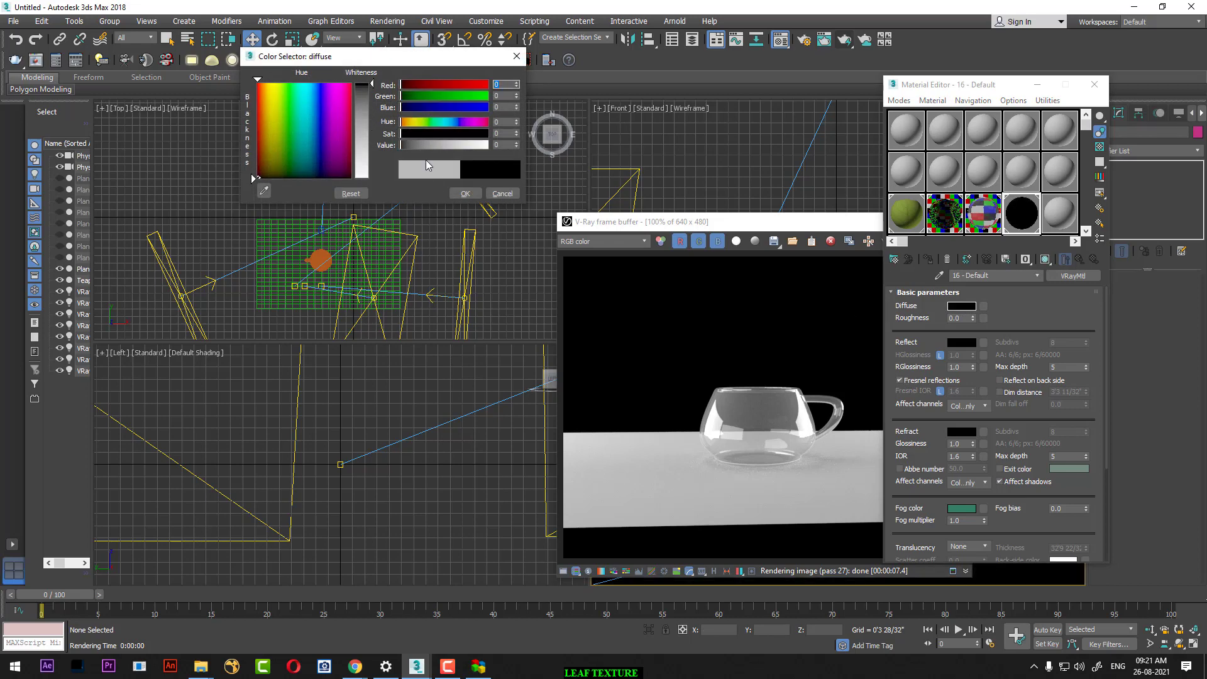
click(467, 193)
click(969, 347)
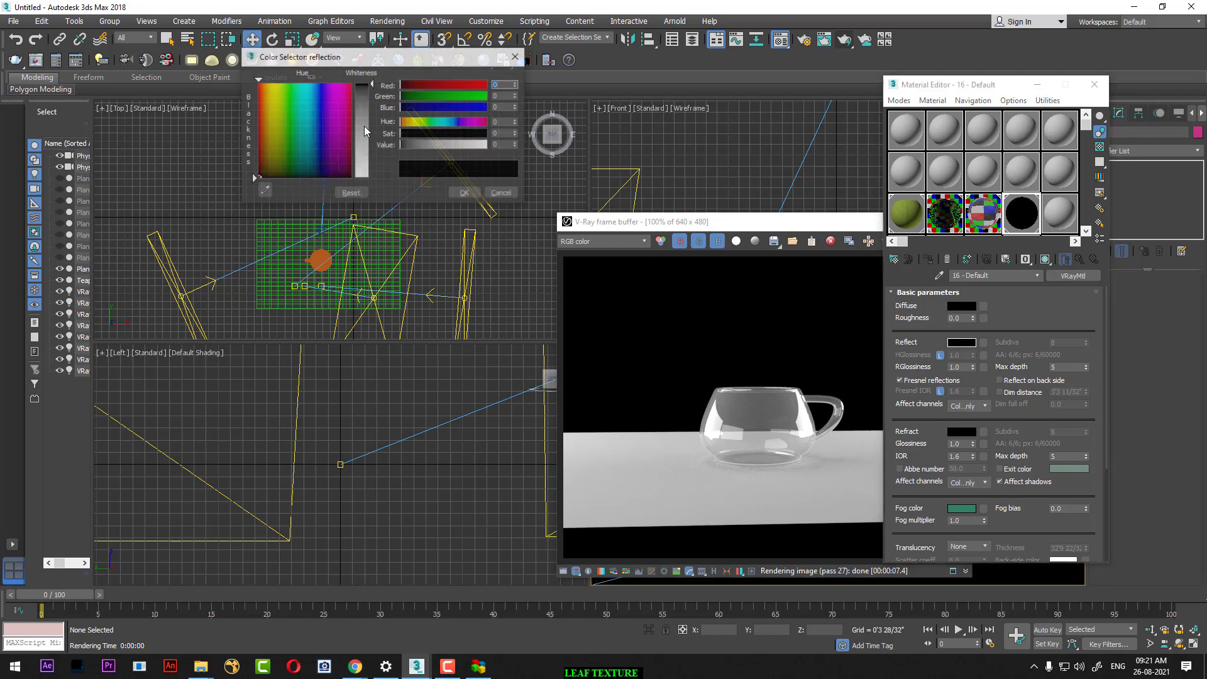
drag(403, 146, 469, 146)
click(467, 196)
text(1.35)
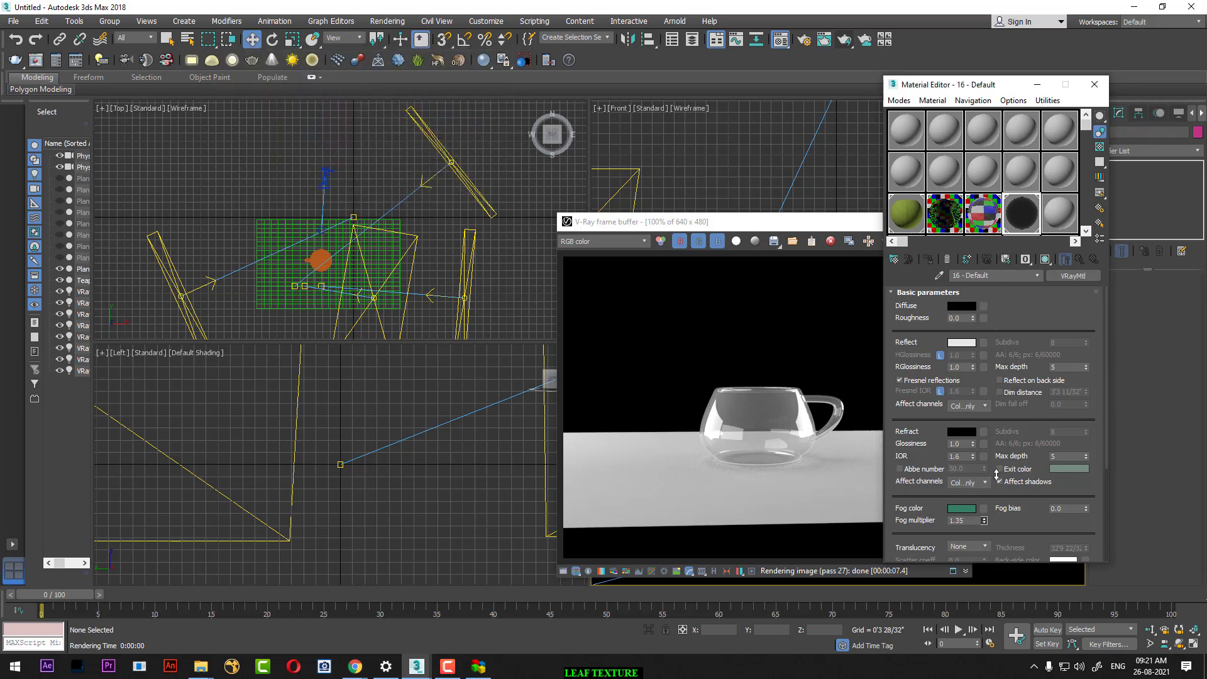
Step: Enter a fog multiplier of 2, run a new render, then select the floor plane
text(2)
key(Return)
key(Return)
drag(791, 223, 481, 226)
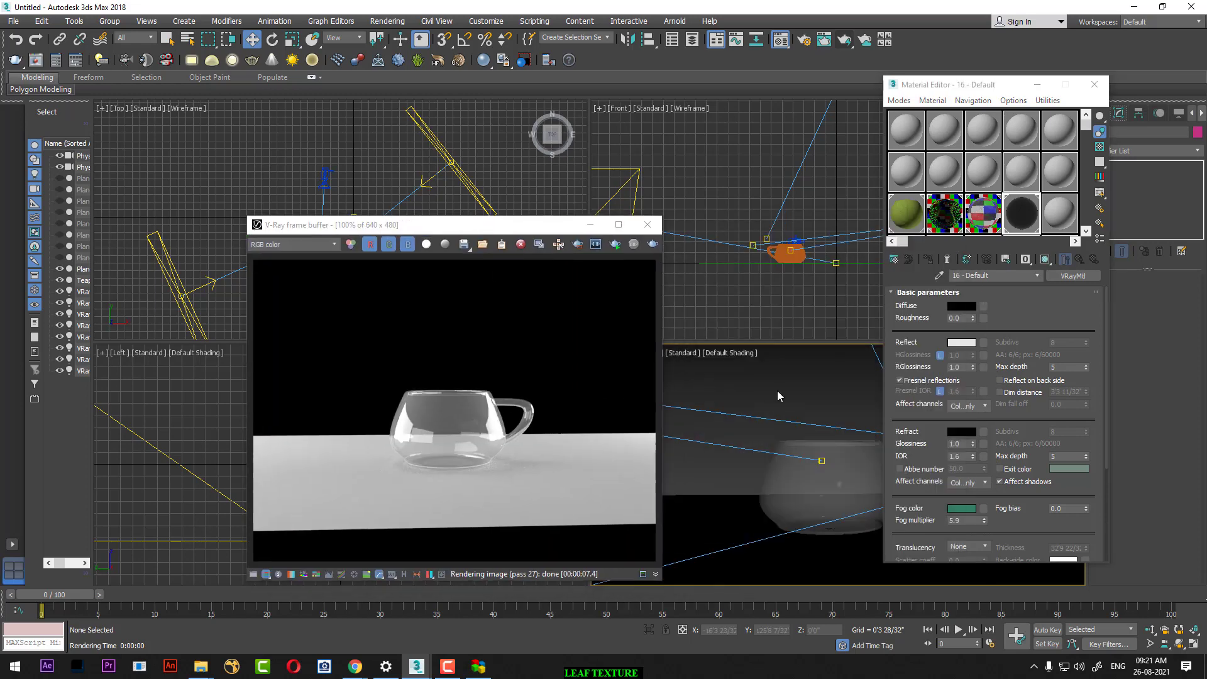
key(shift+q)
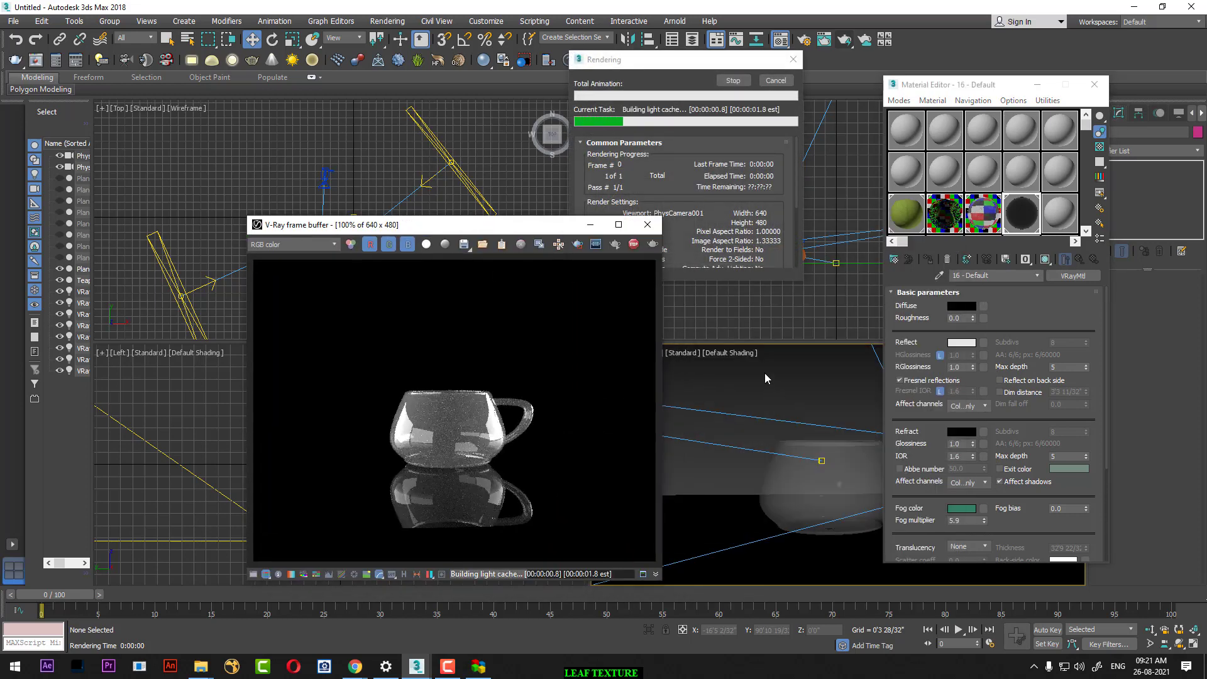
click(776, 81)
click(713, 524)
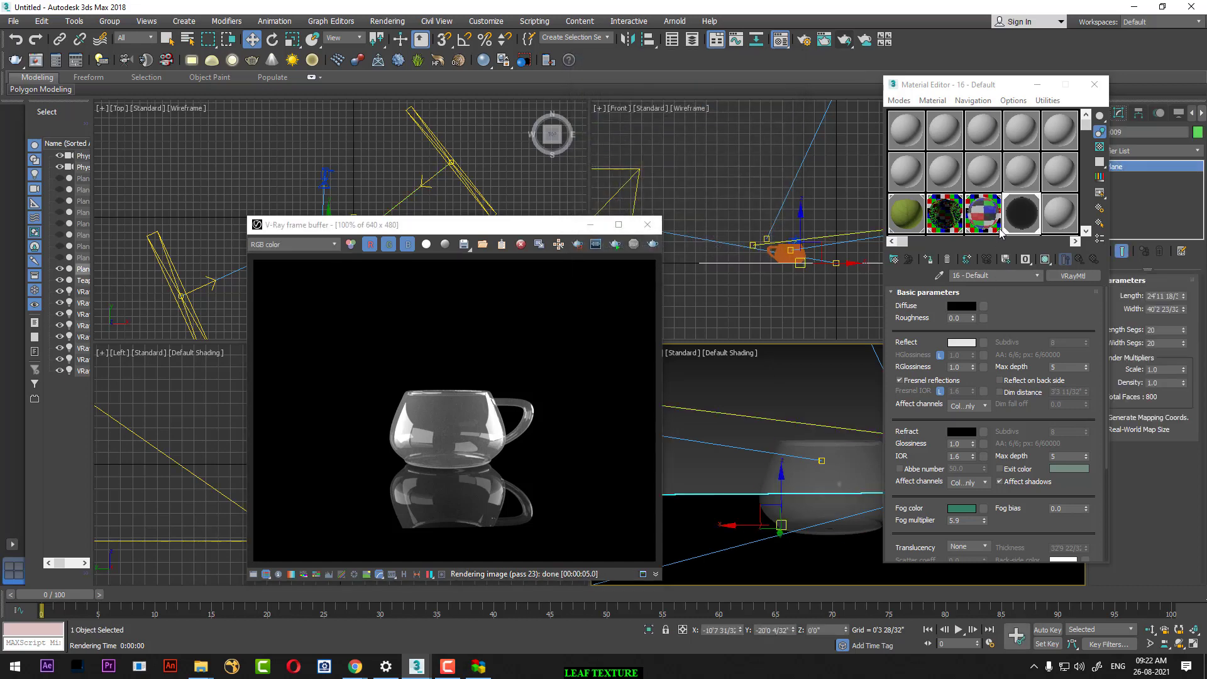
Step: Give the cup's glass material a dark green fog colour and test-render it
click(1029, 214)
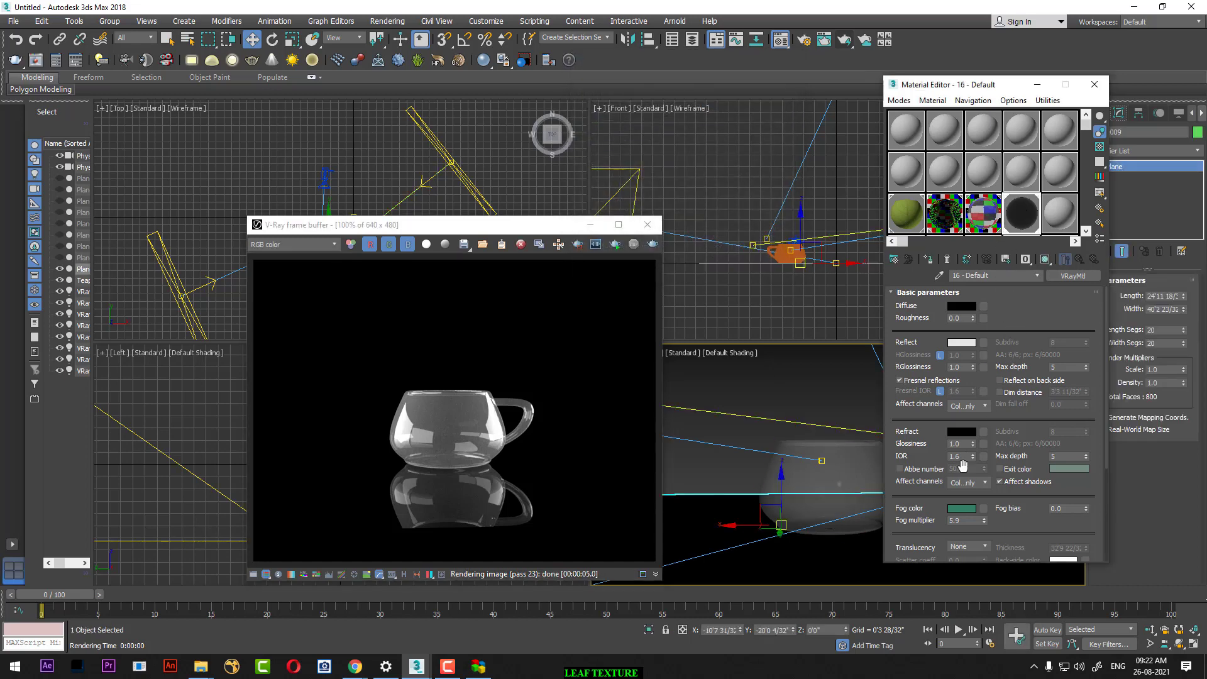
click(979, 231)
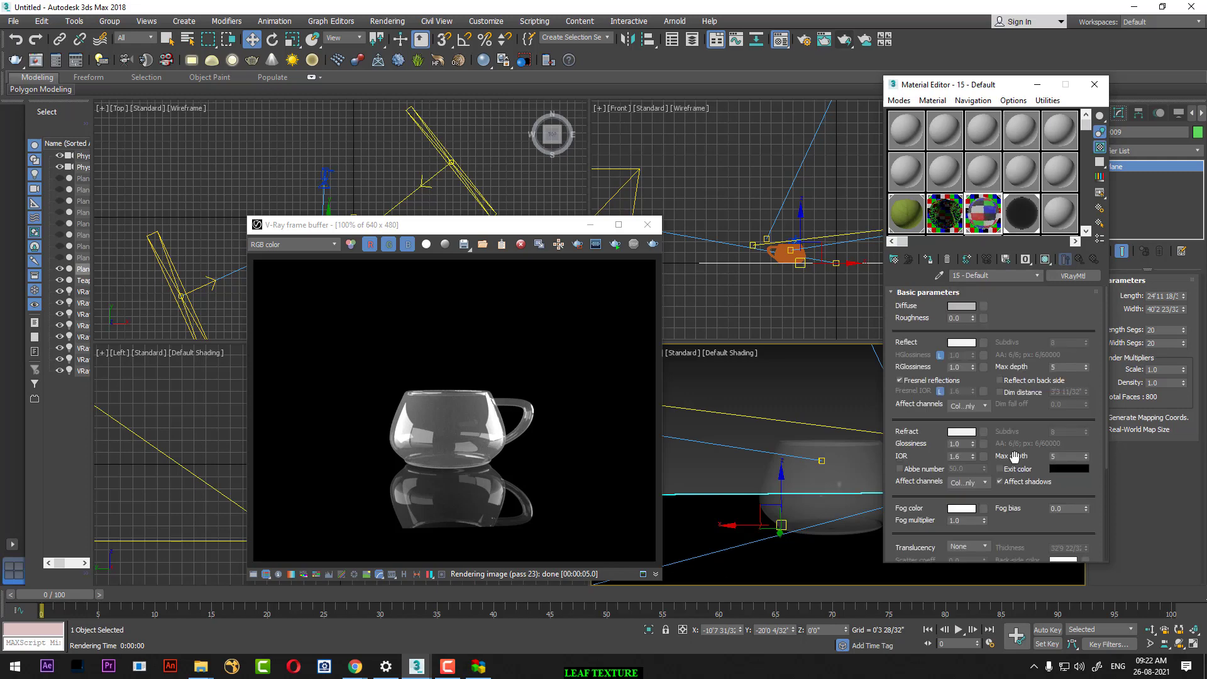
click(963, 508)
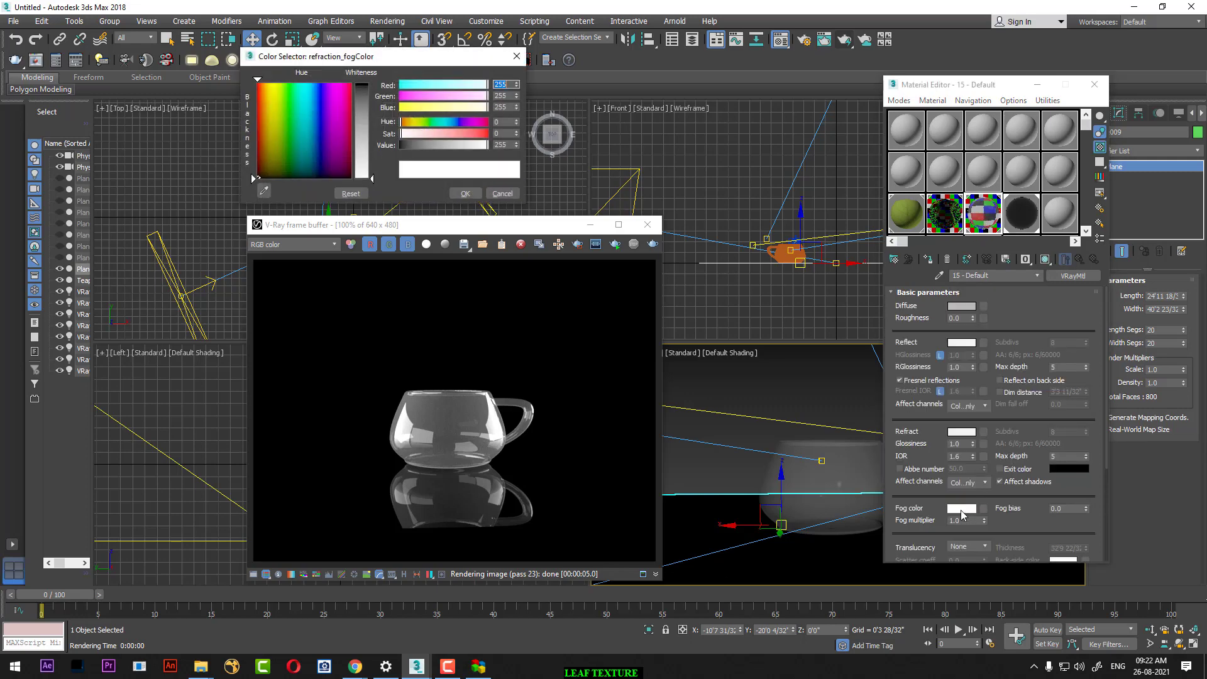
click(307, 151)
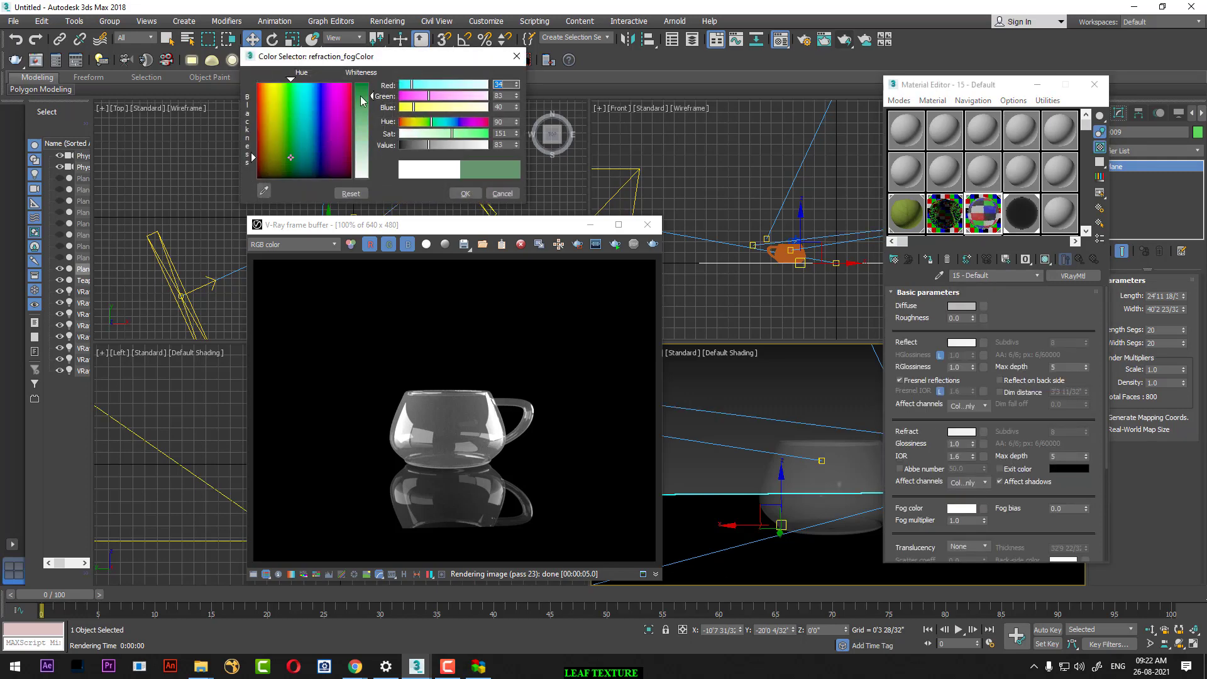
drag(362, 178, 362, 95)
click(467, 195)
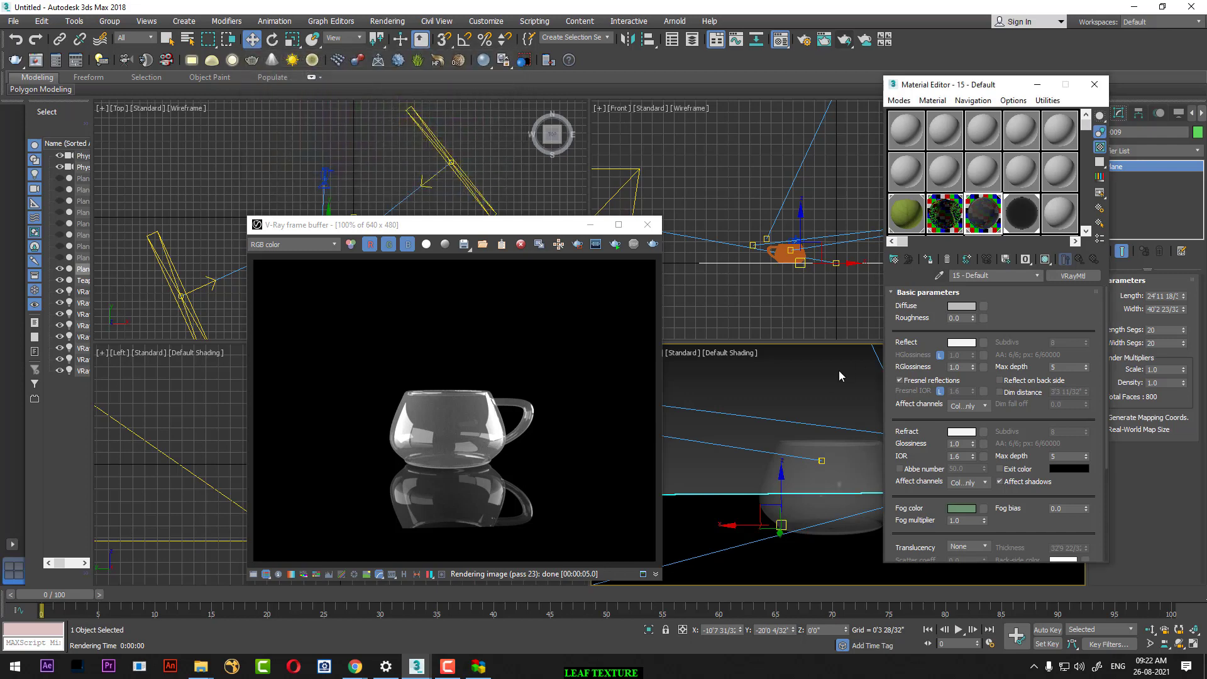
click(825, 376)
key(shift+q)
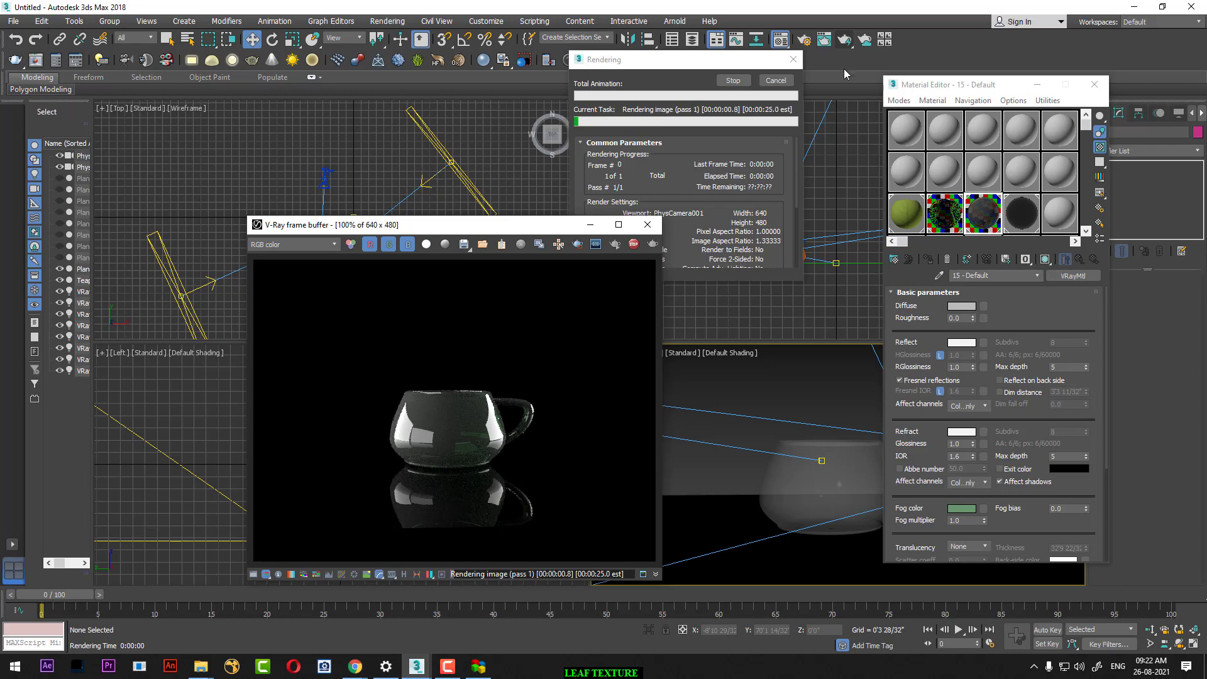
click(783, 84)
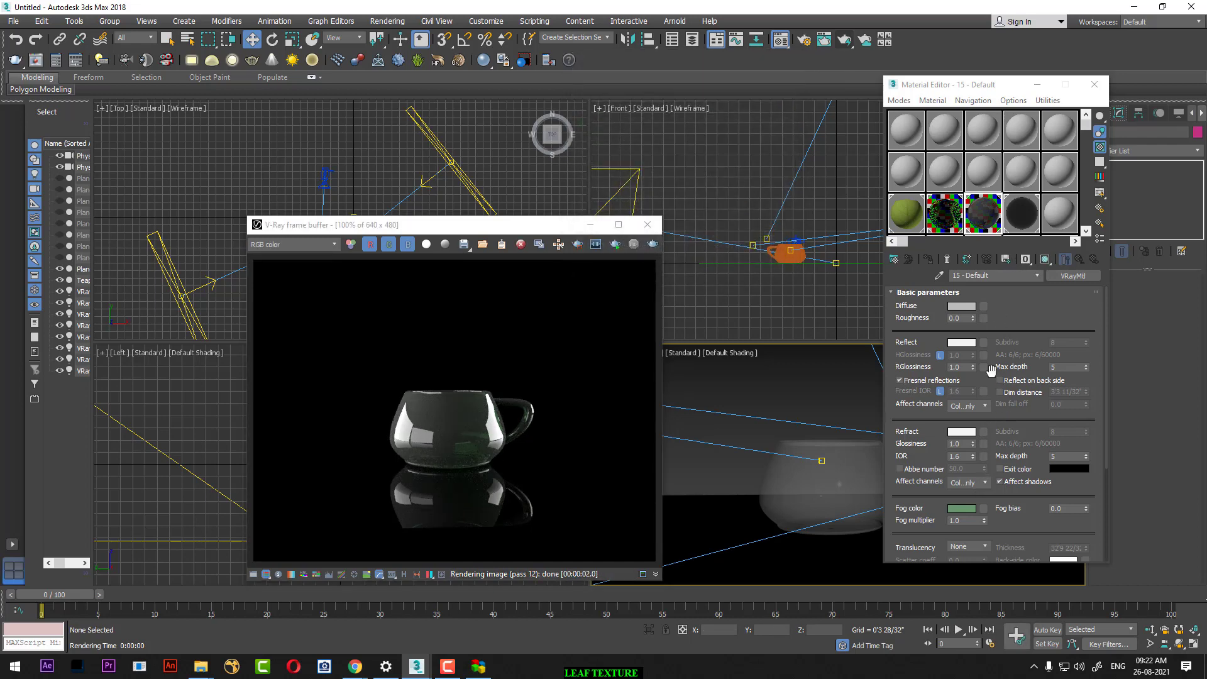
Step: Adjust the green fog colour and set the glass diffuse colour to black
click(961, 510)
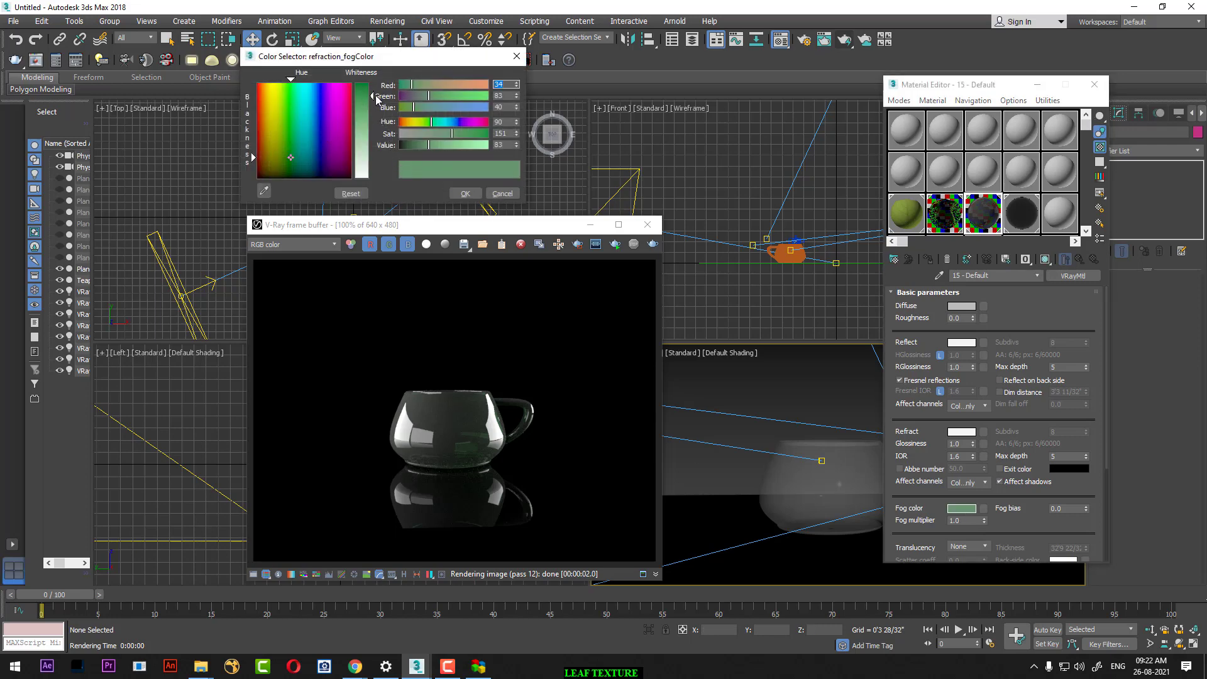
drag(377, 98, 375, 87)
drag(428, 145, 454, 145)
click(465, 193)
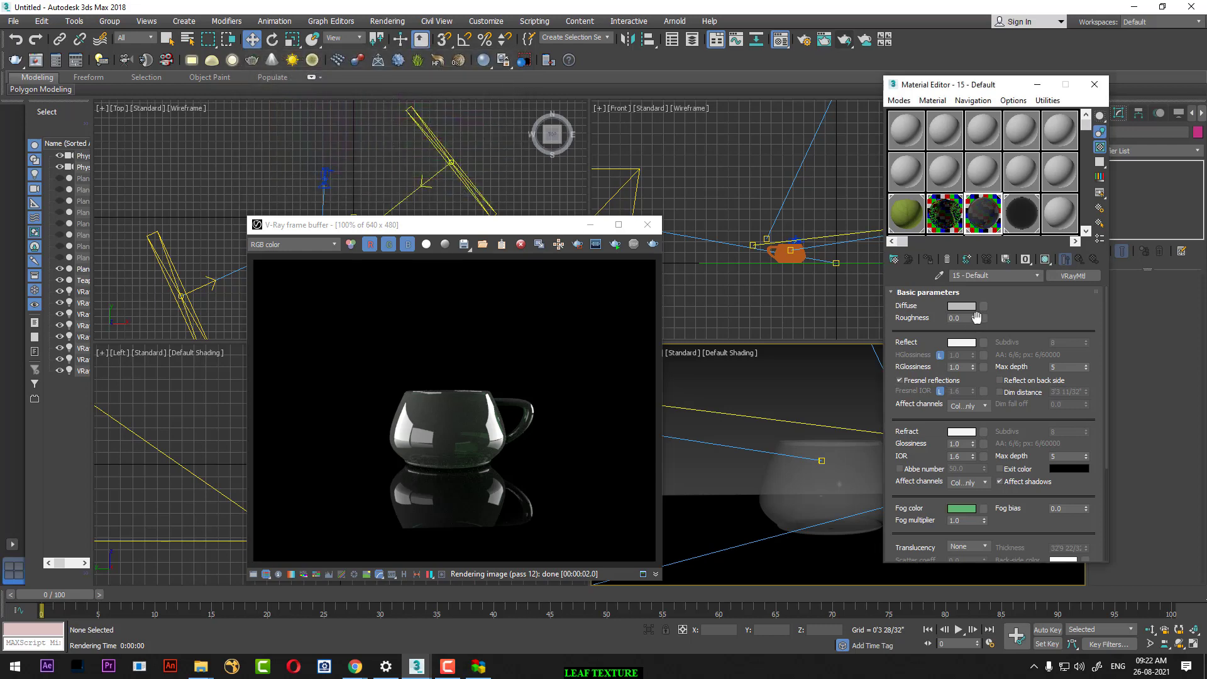
click(962, 306)
drag(441, 146, 399, 145)
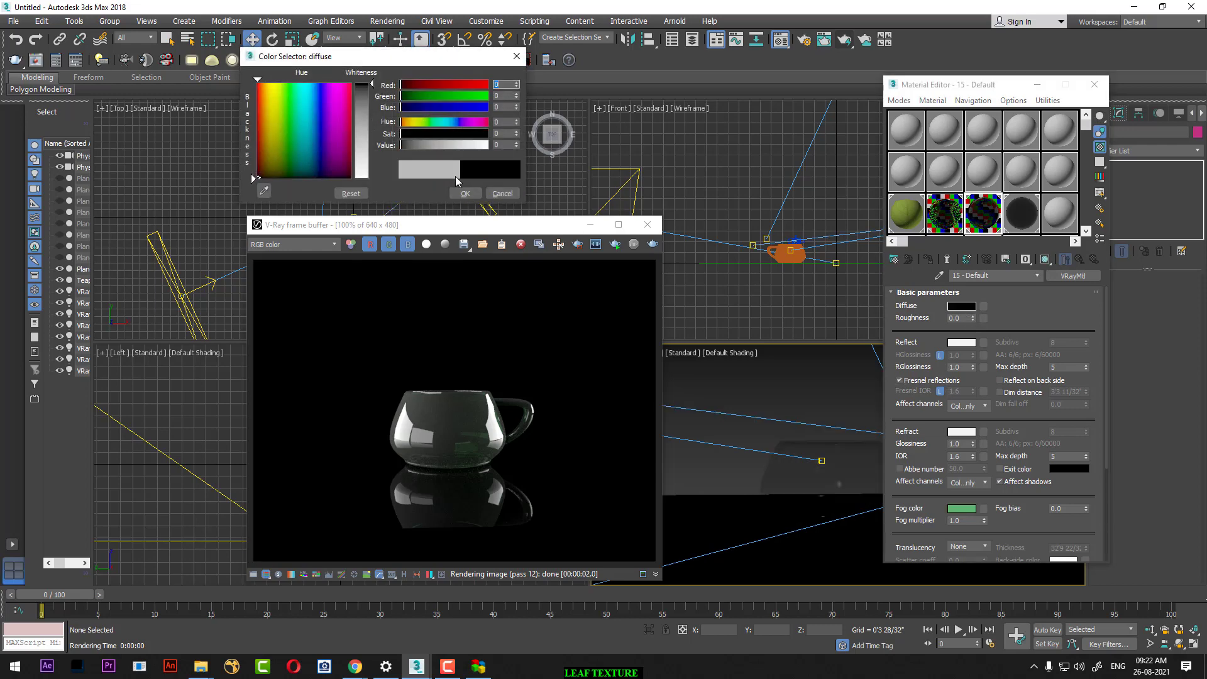
click(509, 197)
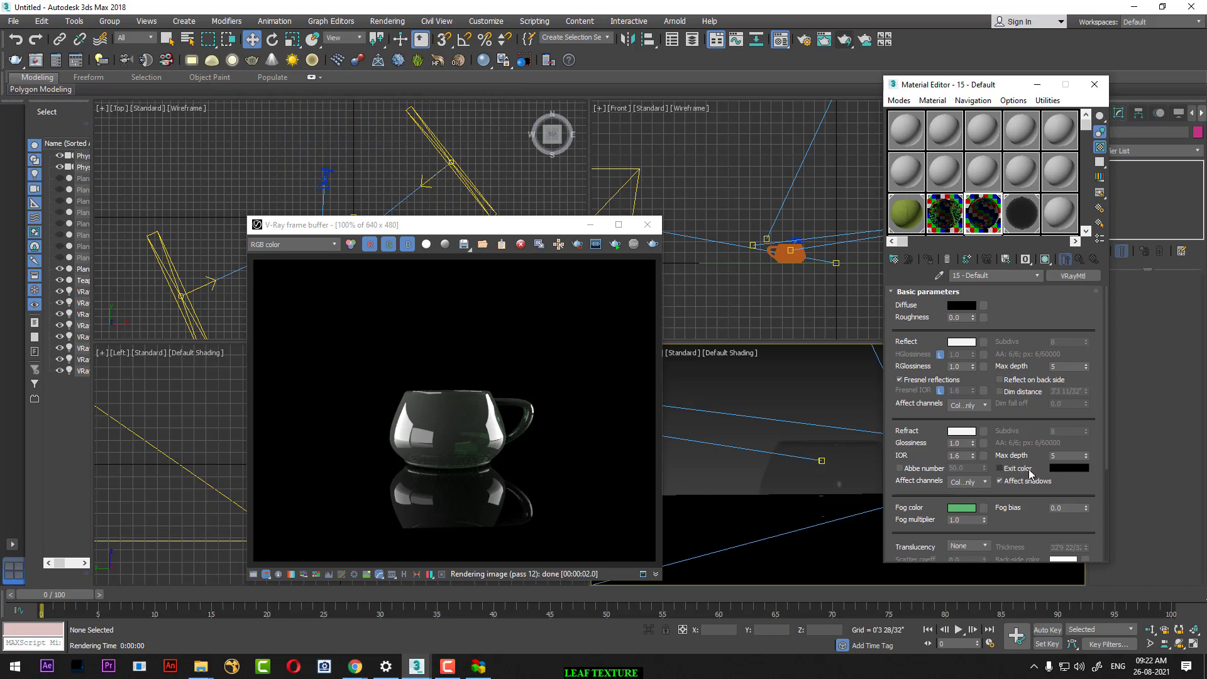
Step: Enable a bright green exit colour, lower fog multiplier to 0.78, and re-render
click(1069, 468)
click(292, 155)
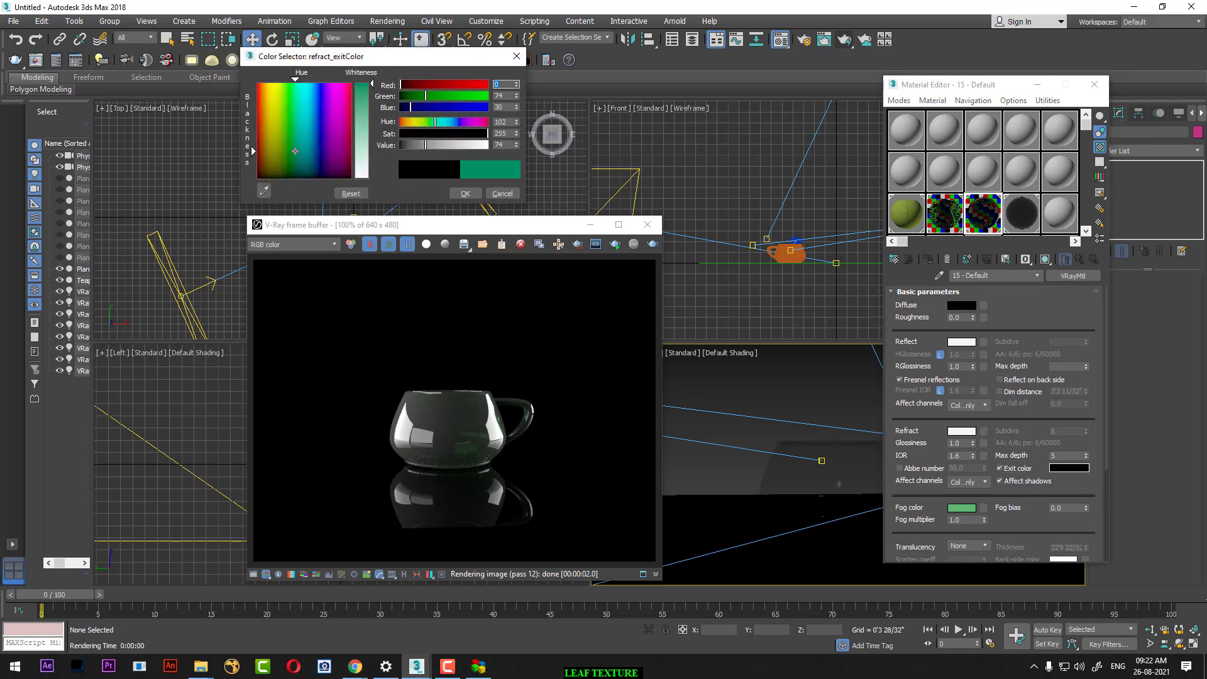
drag(421, 145, 465, 145)
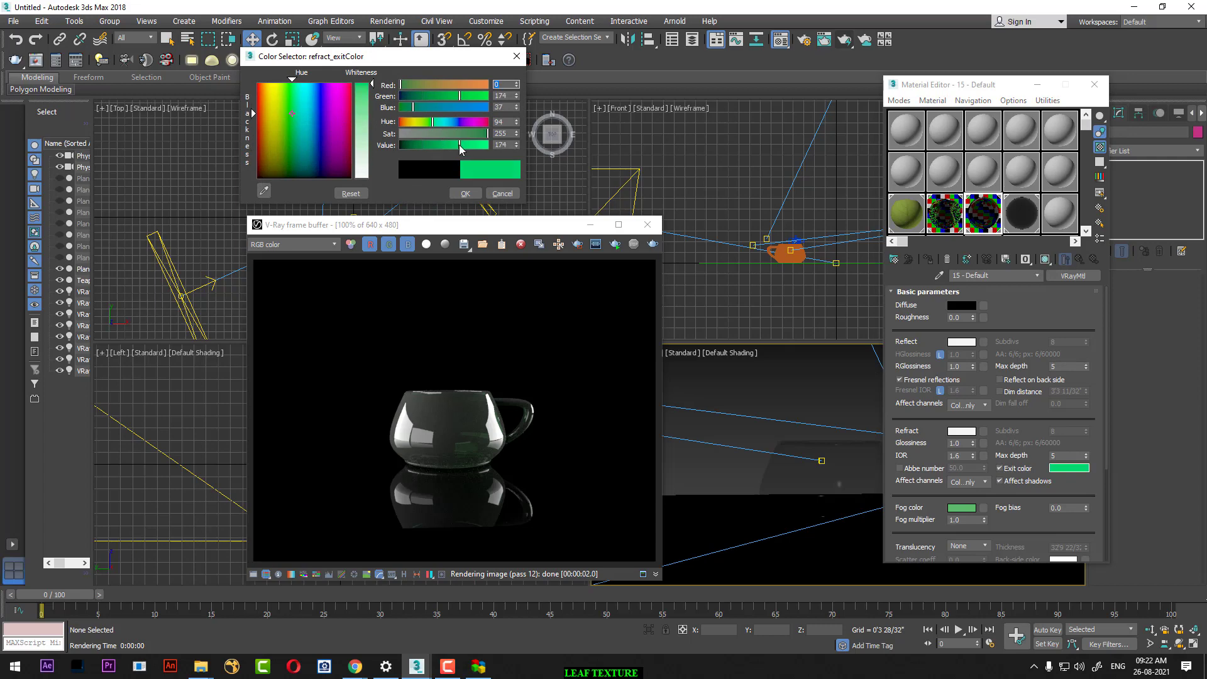
click(466, 193)
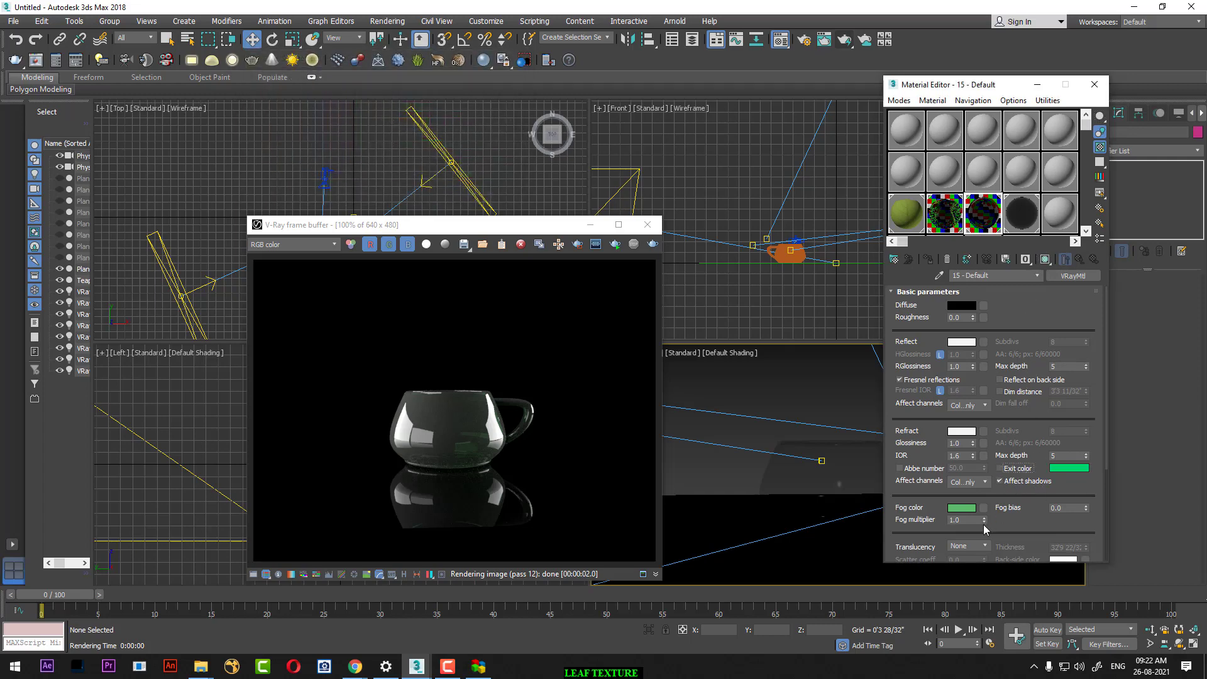
drag(984, 522, 989, 540)
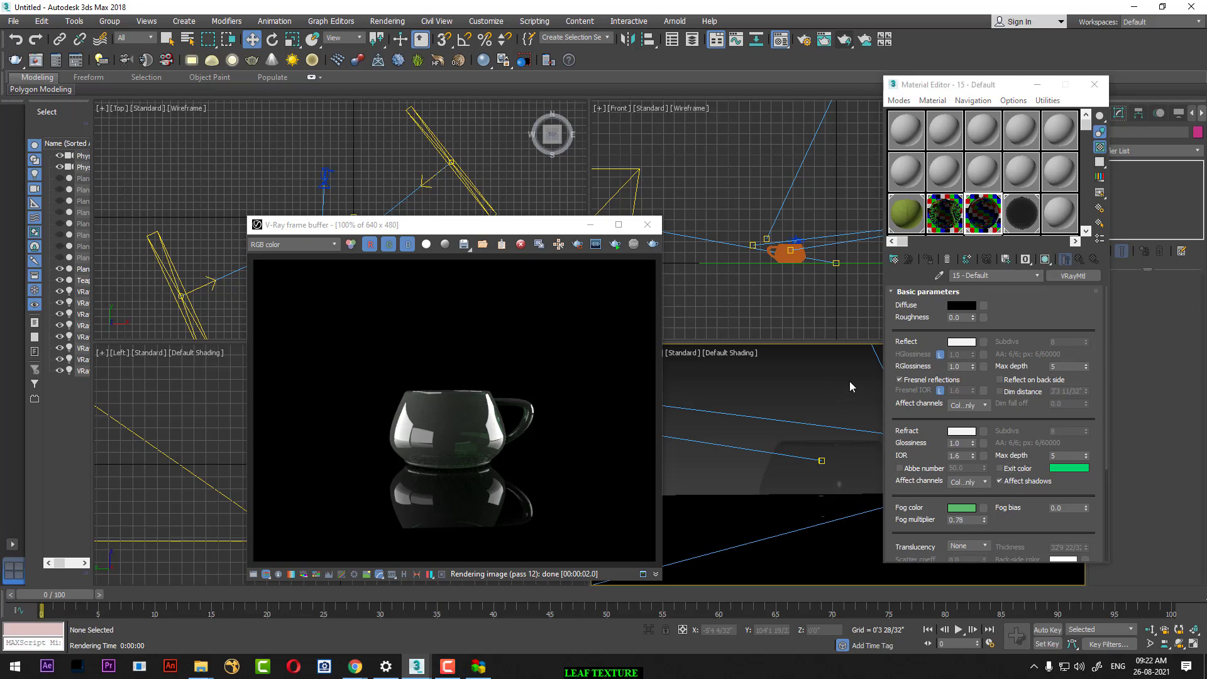
key(shift+q)
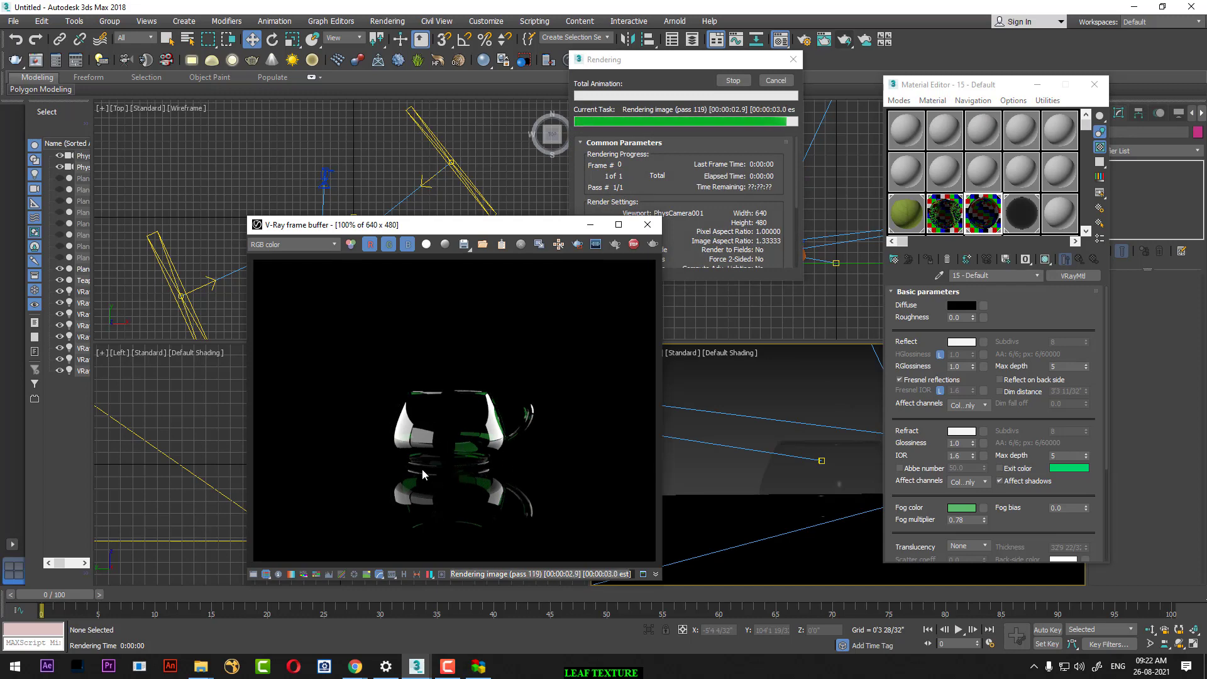
click(782, 85)
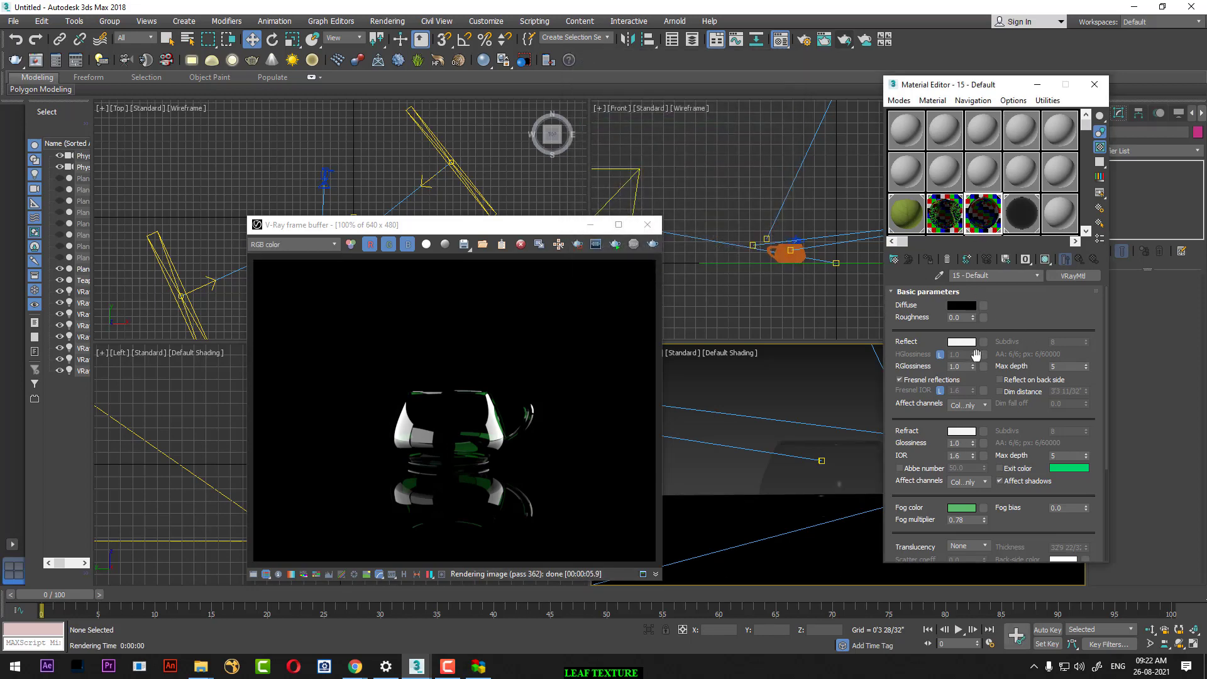
Step: Darken the floor reflection to grey 13, re-render, and return to the green glass material
click(1021, 214)
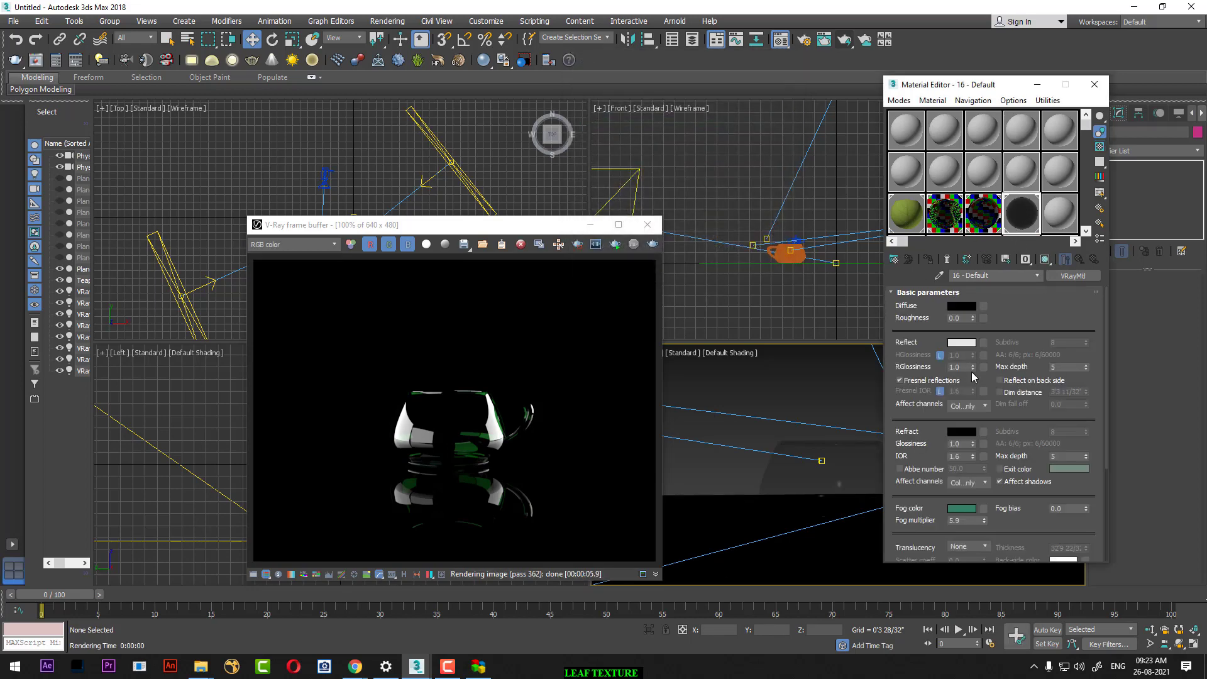
click(968, 347)
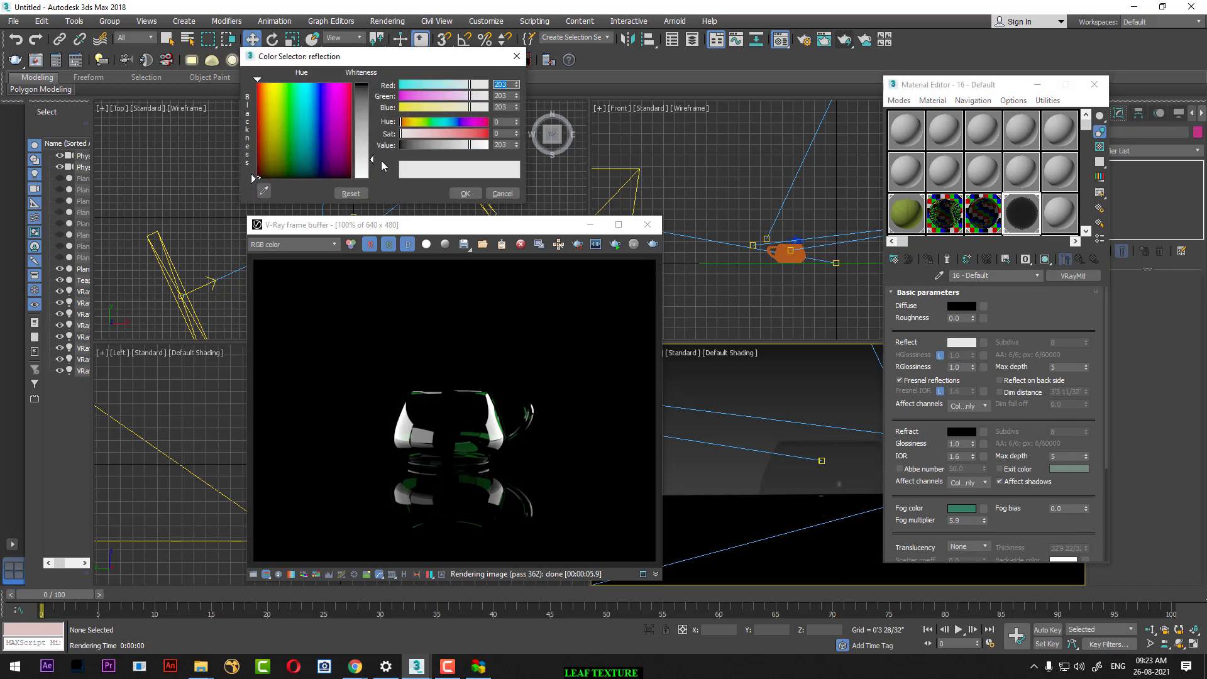
drag(373, 163, 374, 143)
click(465, 193)
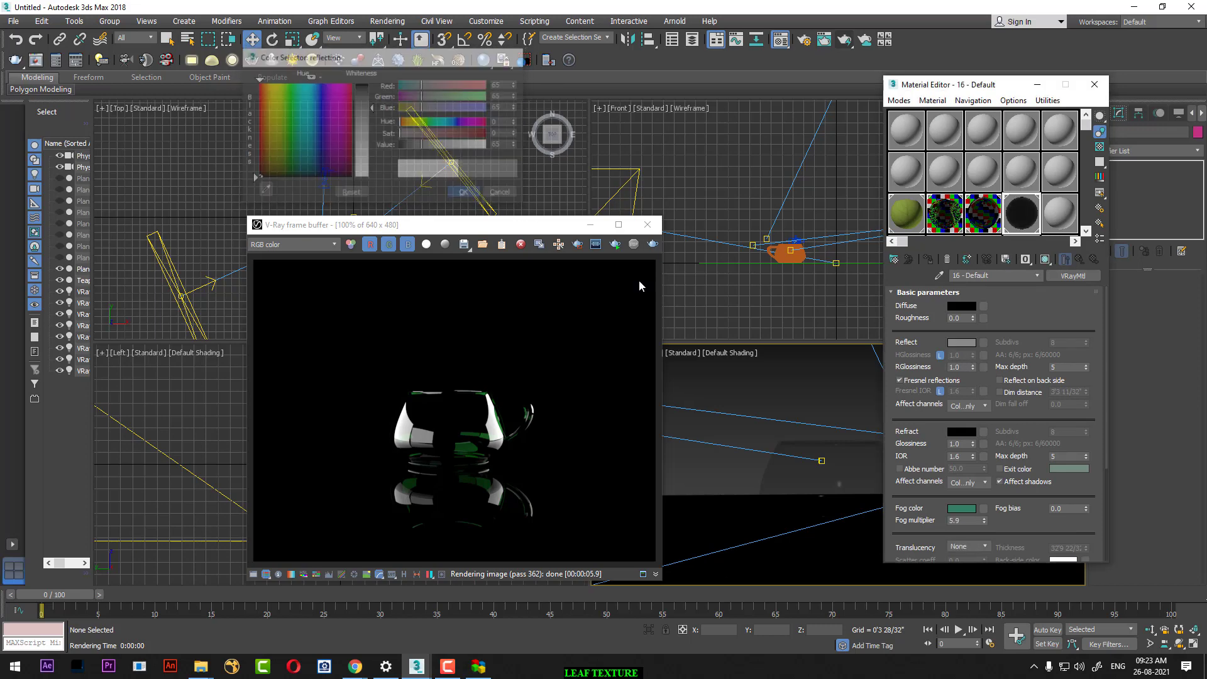
key(shift+q)
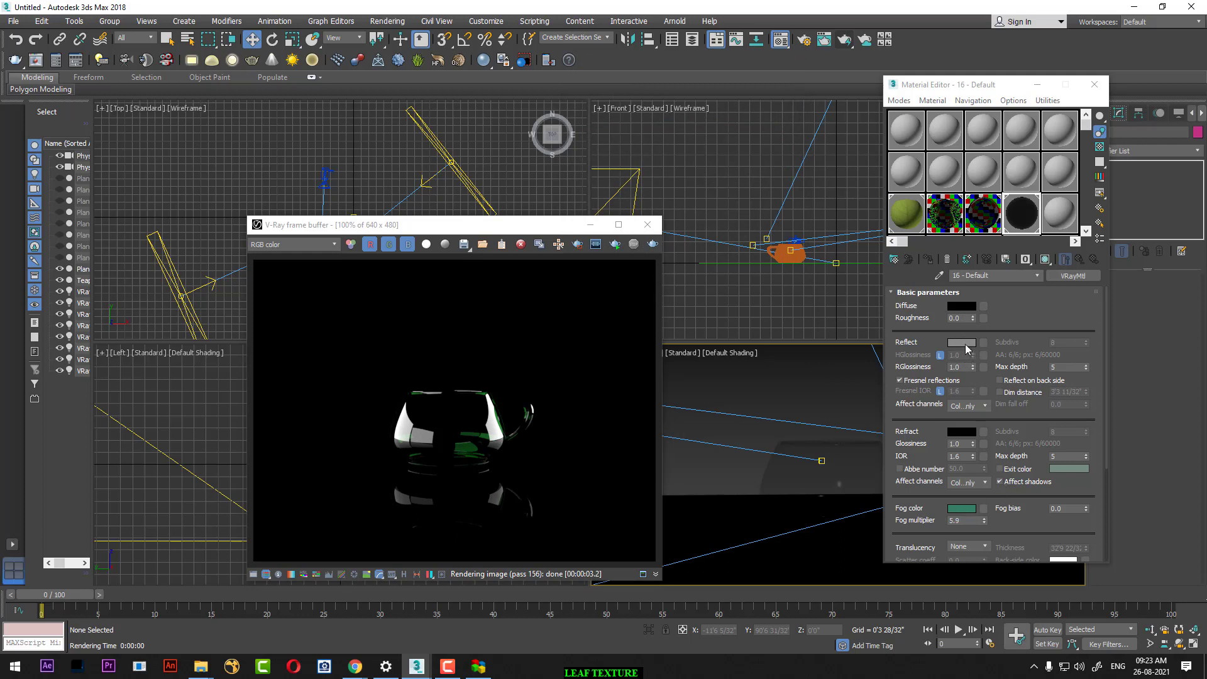
click(962, 343)
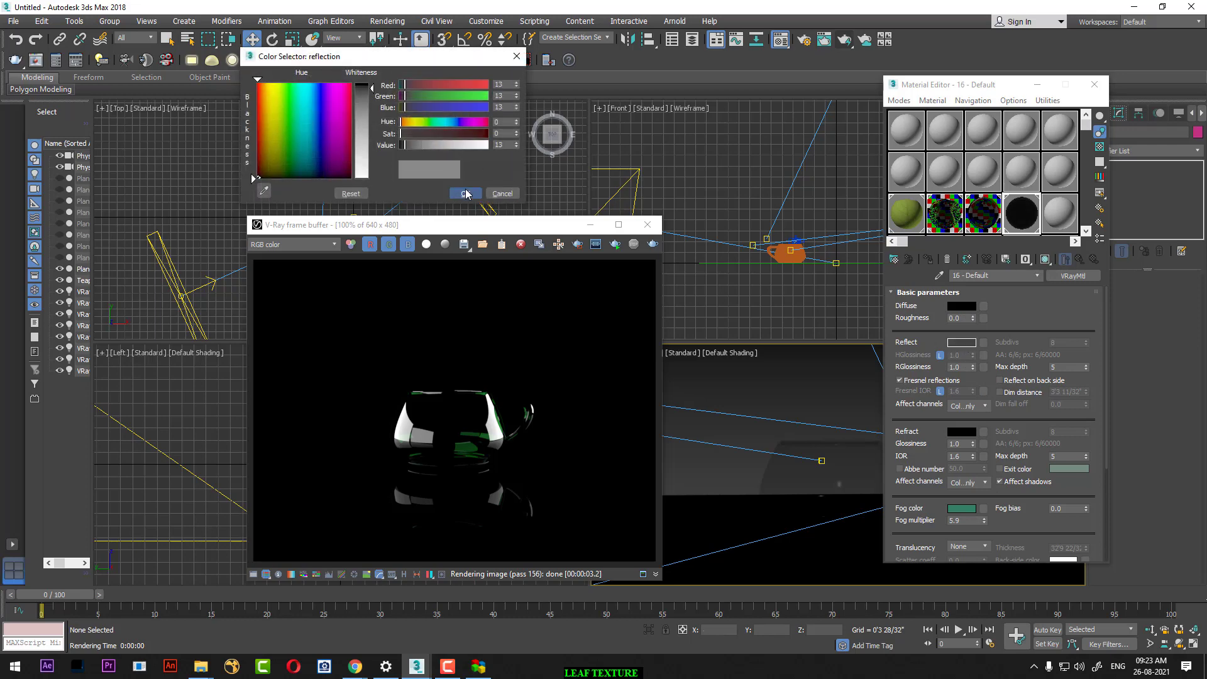
click(502, 193)
click(984, 214)
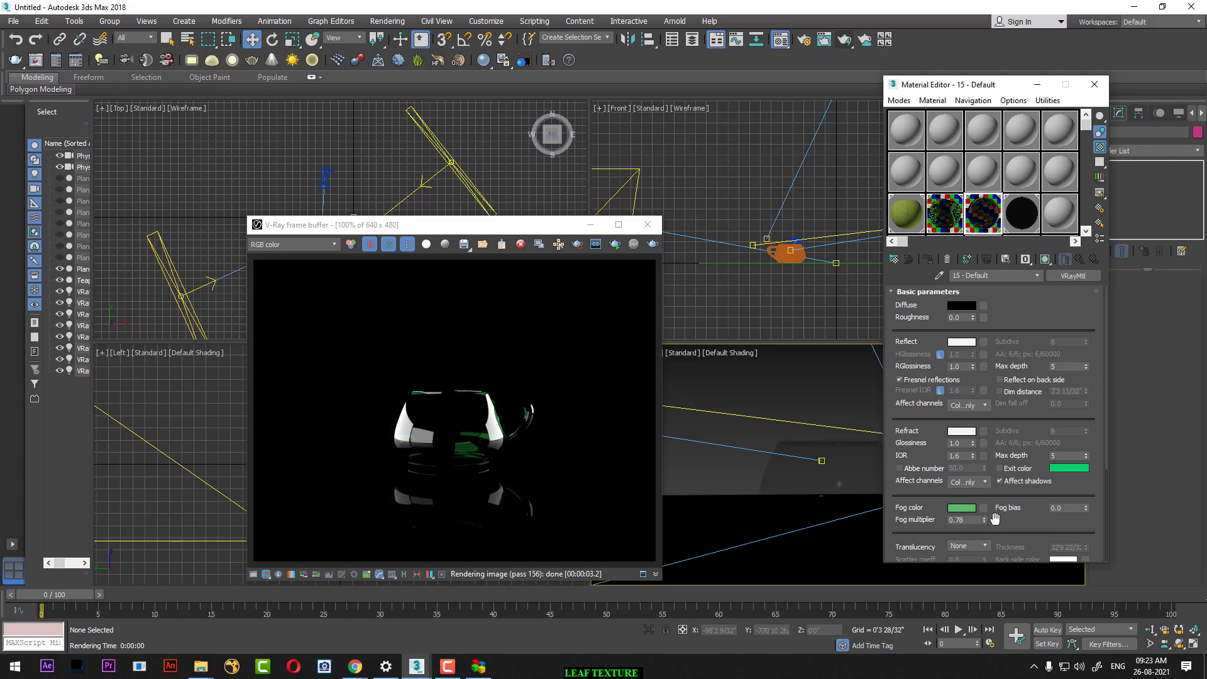
Step: Try a lower glass fog multiplier, settle on 0.04, and render the cup
drag(985, 525, 987, 564)
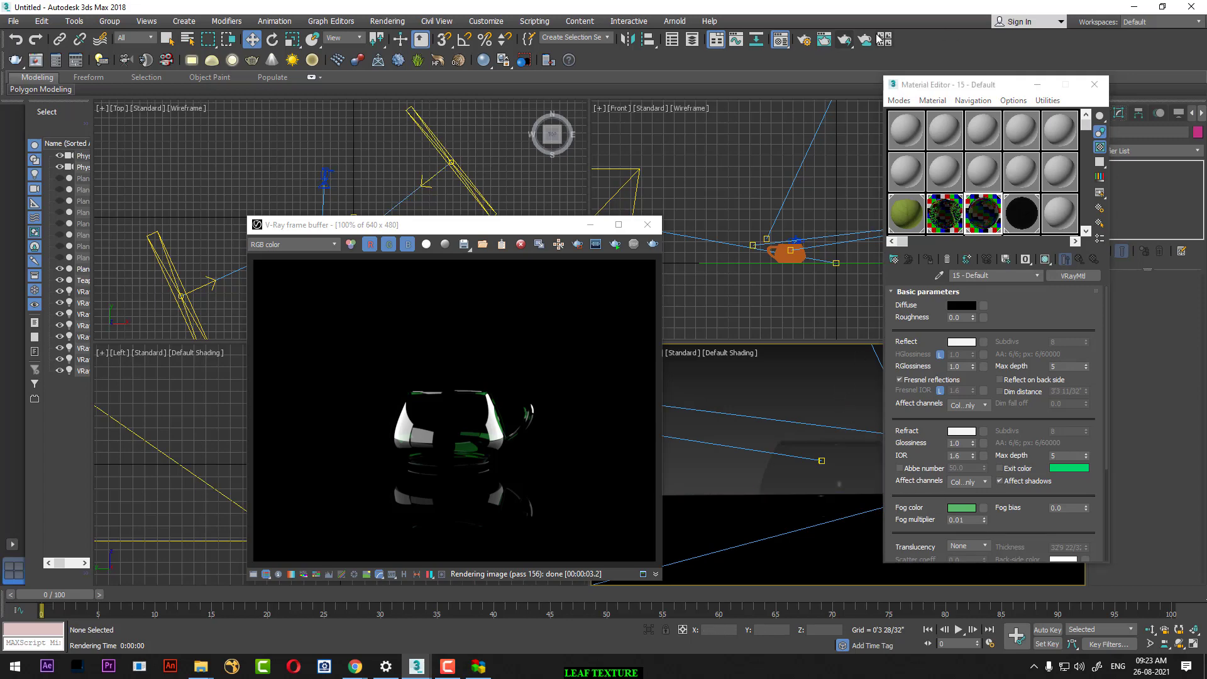
click(844, 39)
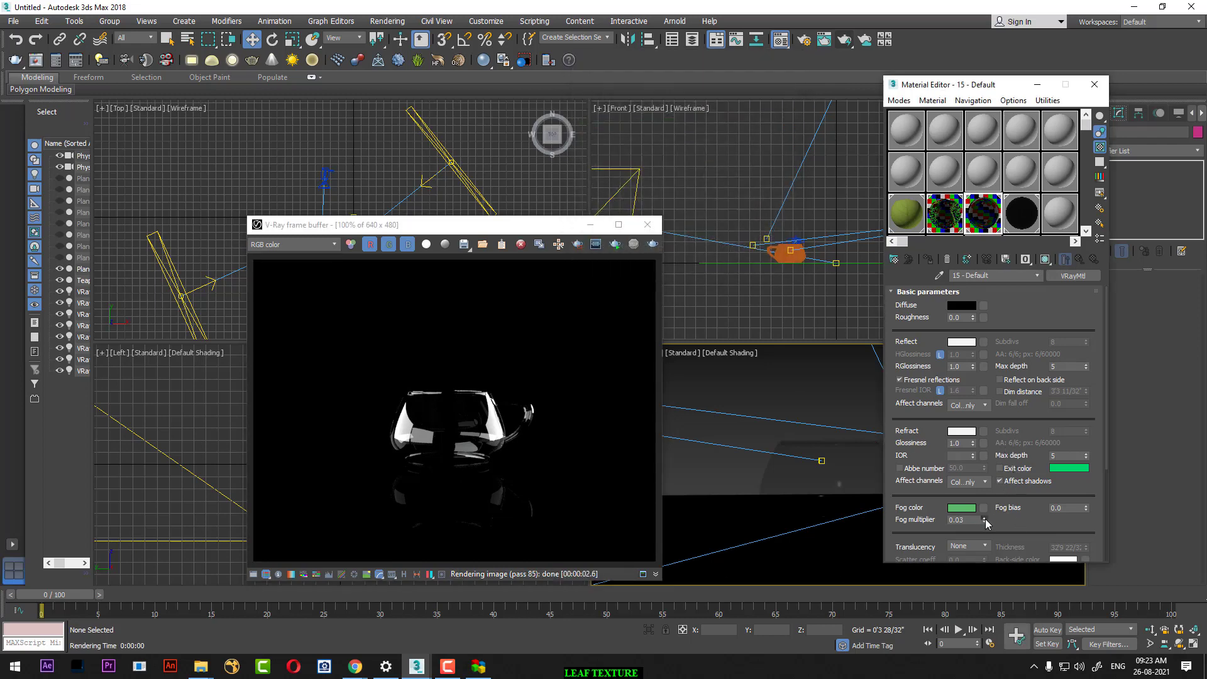
drag(985, 521, 986, 239)
click(841, 43)
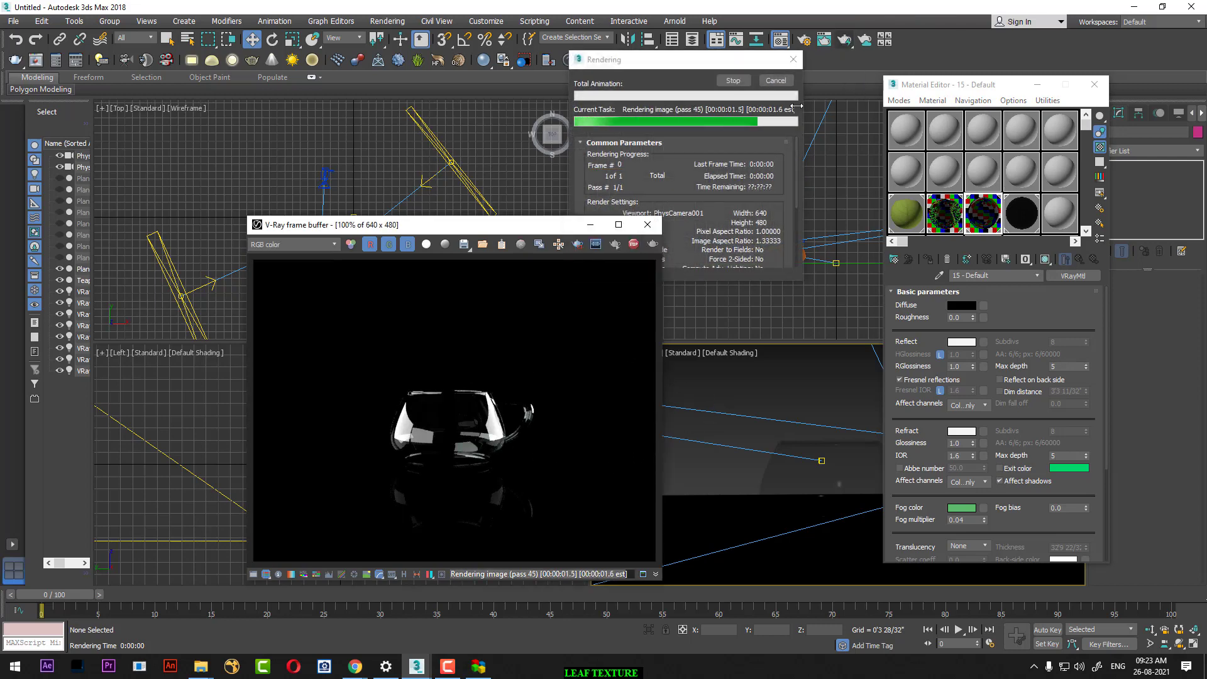
click(783, 80)
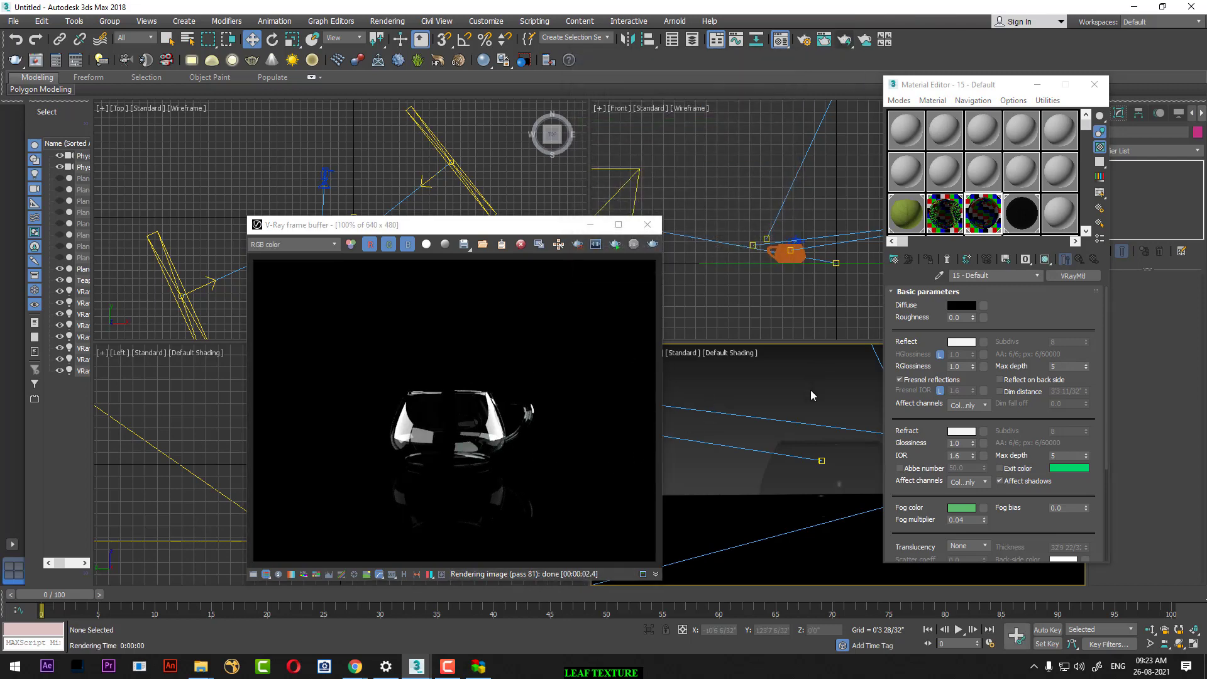
Step: Set the environment background colour to grey and render the scene
key(8)
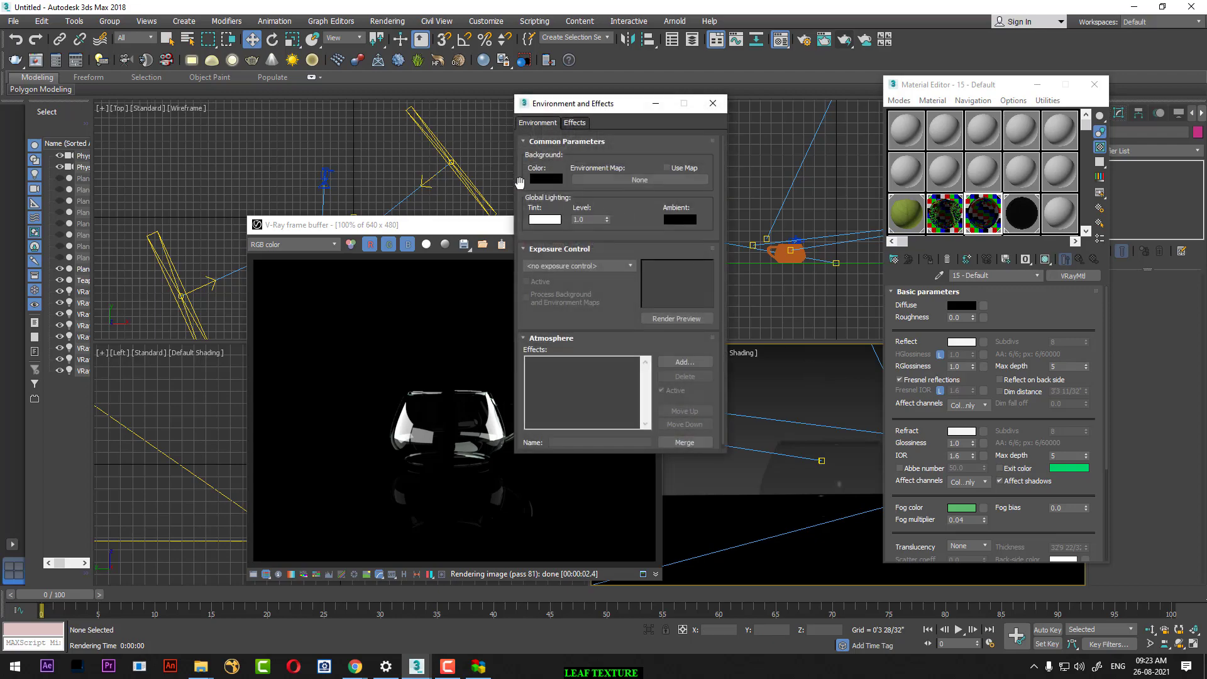
click(545, 179)
drag(372, 84, 373, 117)
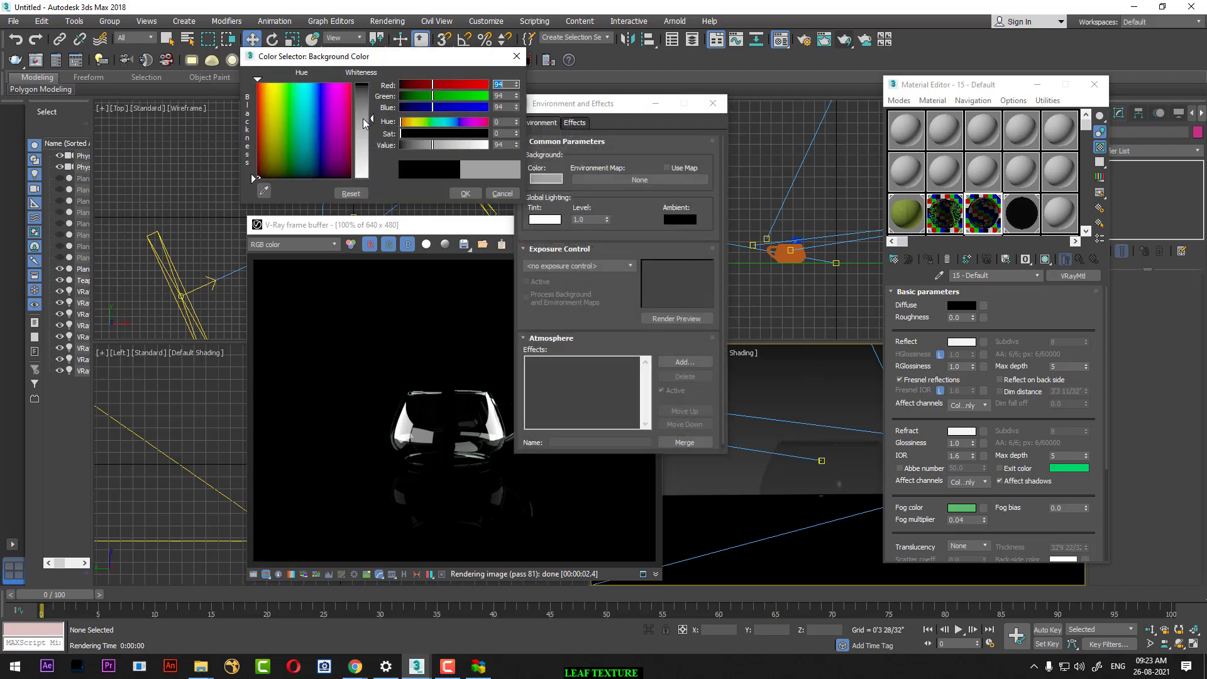
click(464, 194)
key(shift+q)
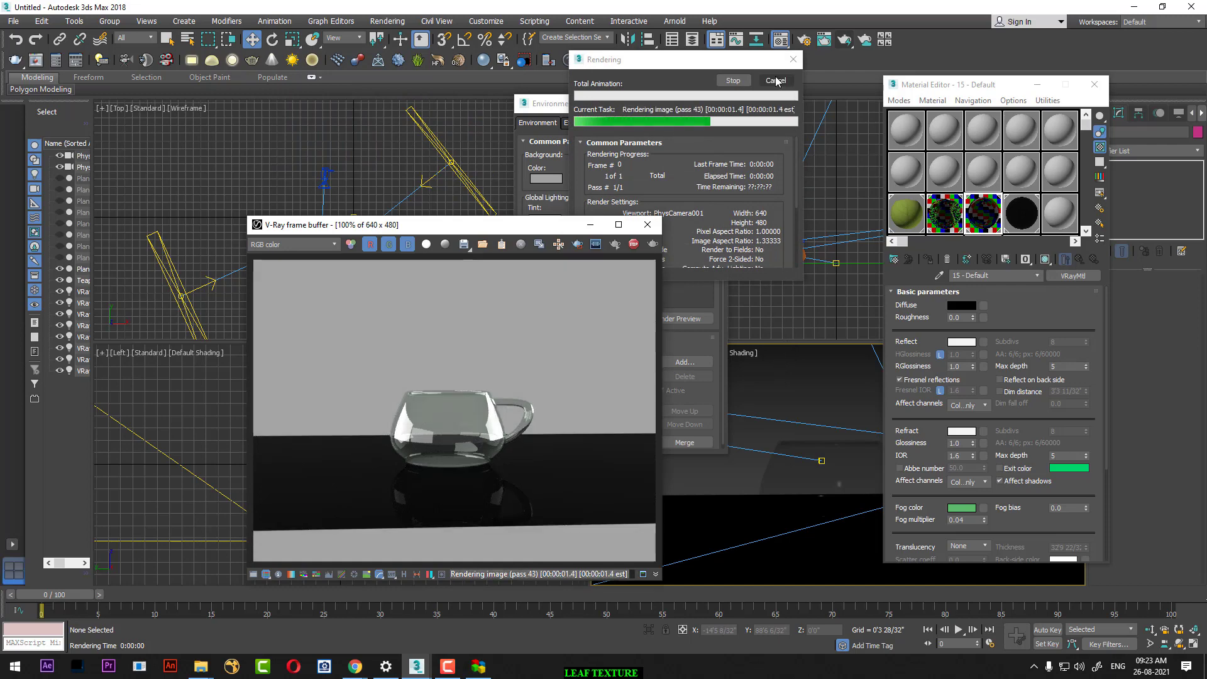
click(743, 178)
Step: Dolly the camera closer to the cup, raise fog multiplier to 0.27, and re-render
click(805, 387)
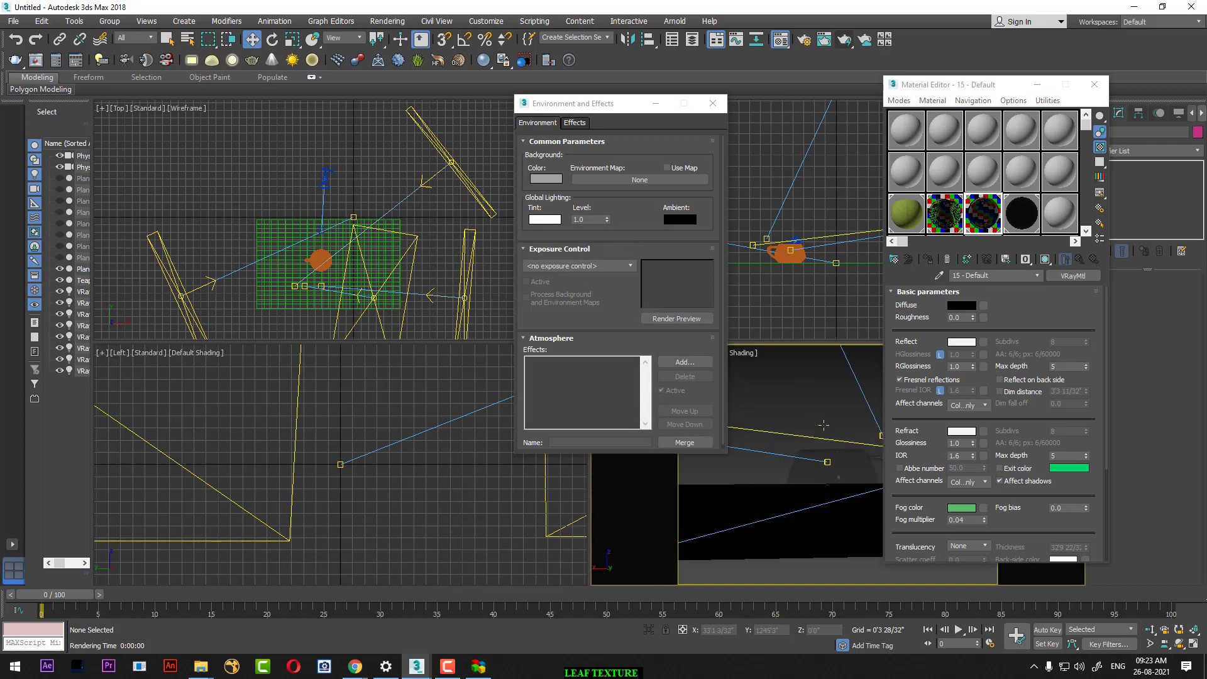
click(1150, 630)
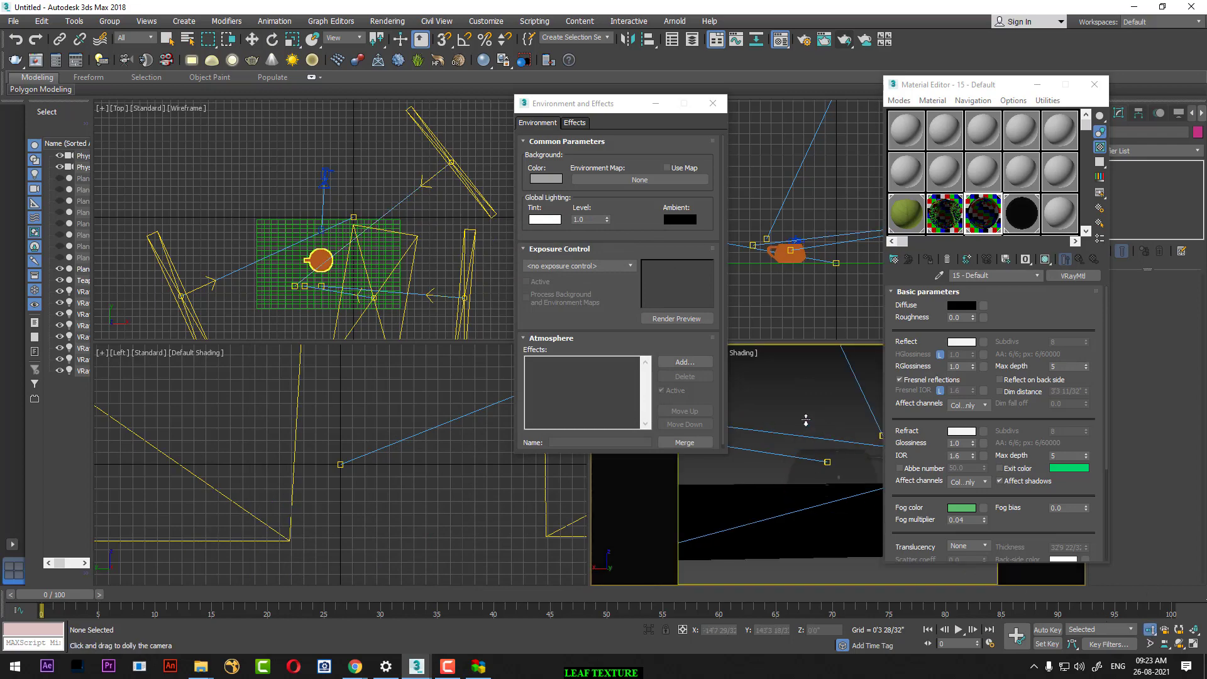
drag(803, 418, 813, 391)
key(shift+q)
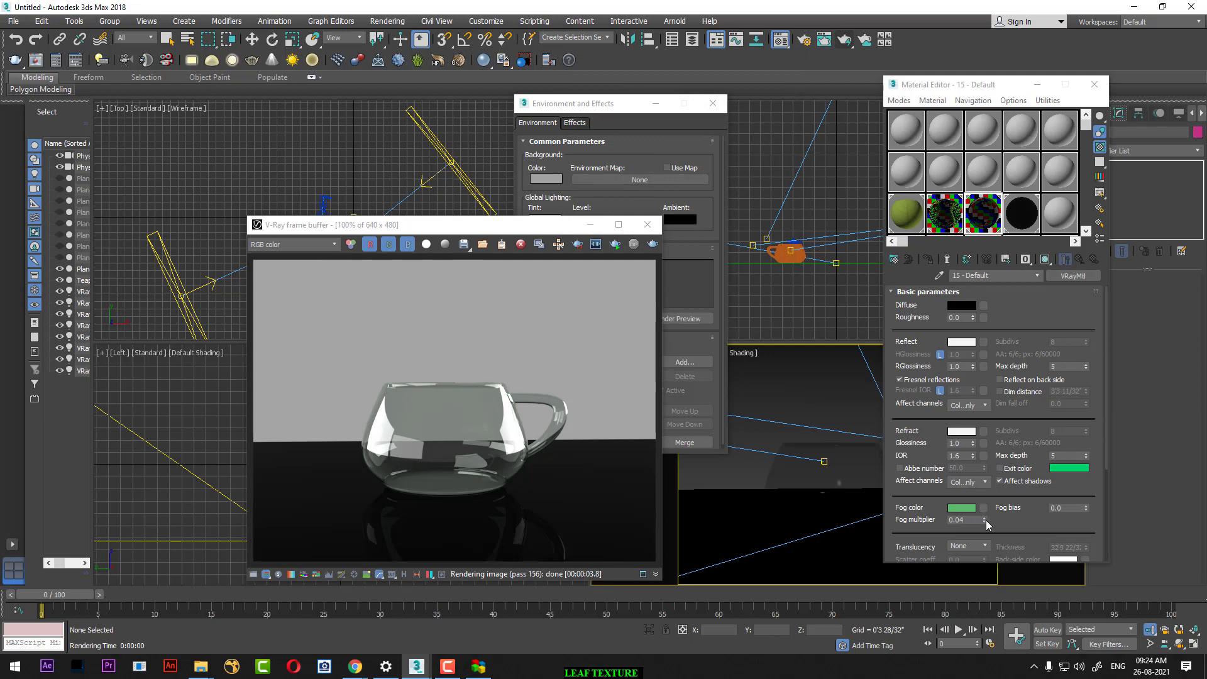
drag(985, 522, 983, 518)
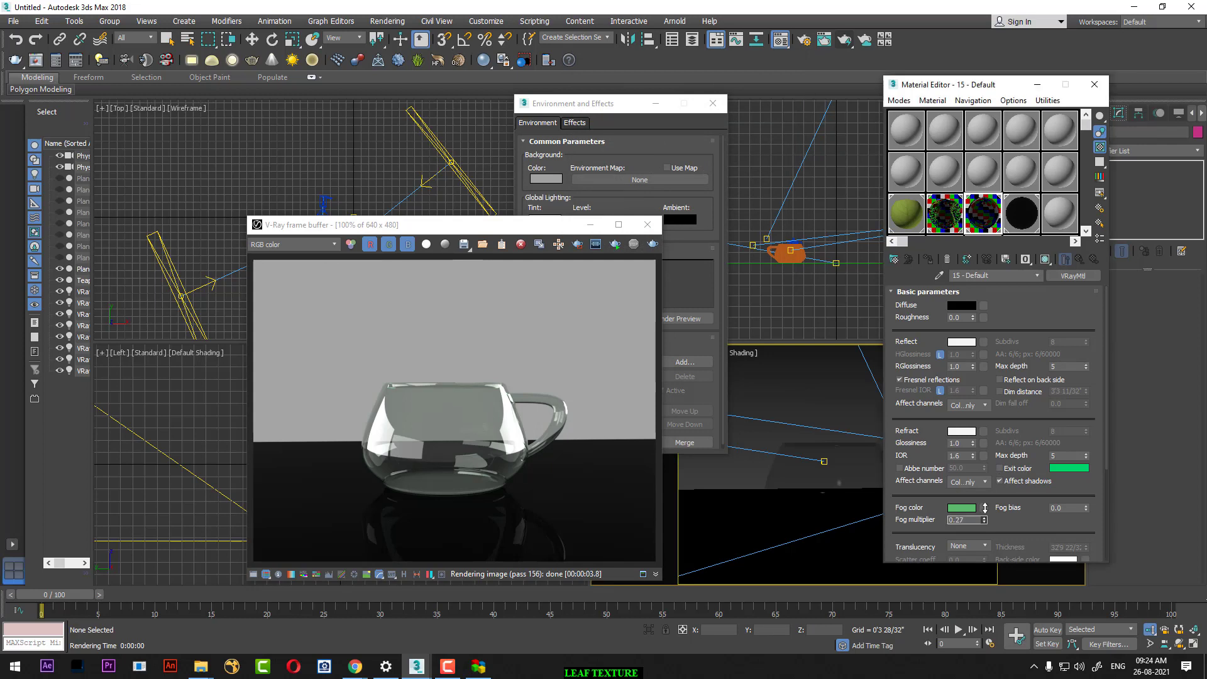
click(869, 41)
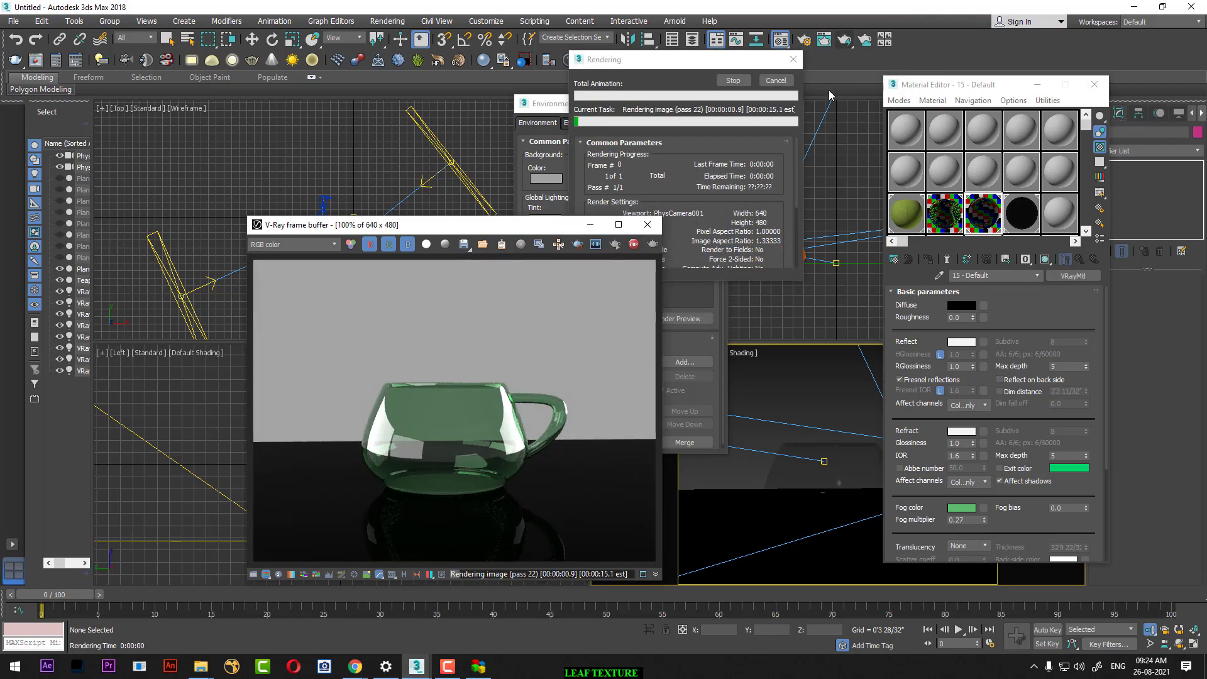
click(1095, 84)
Step: Render the final green glass cup, put the render away, and close Environment settings
key(w)
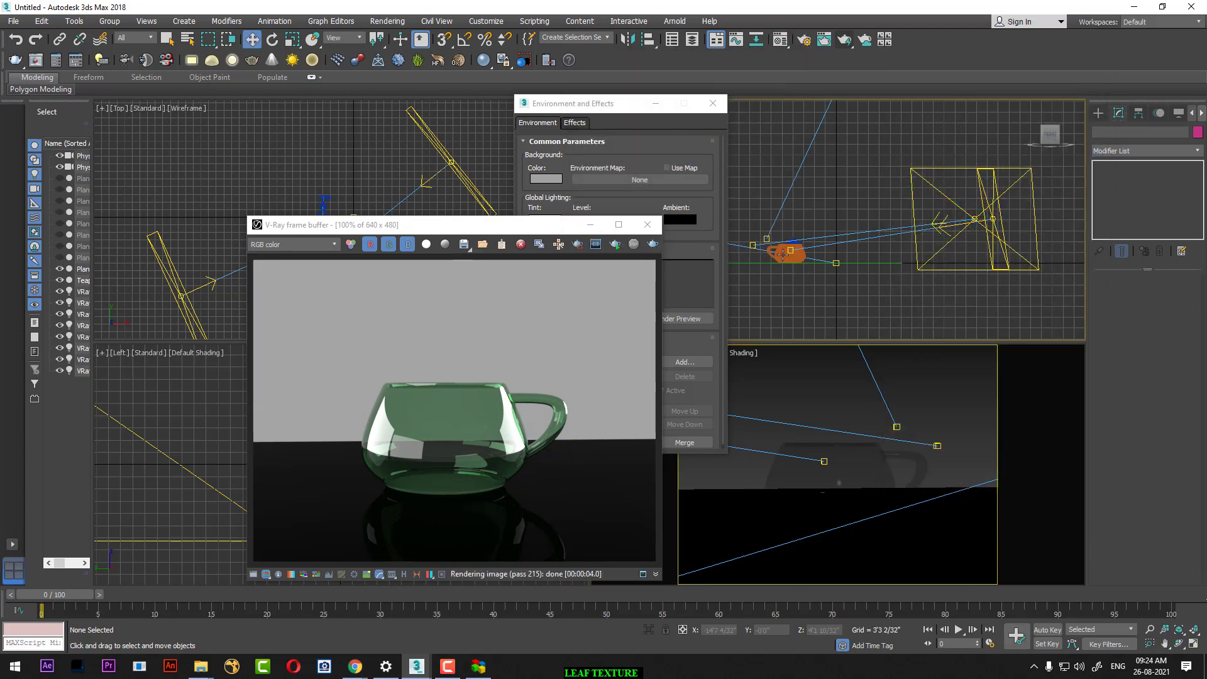
click(784, 254)
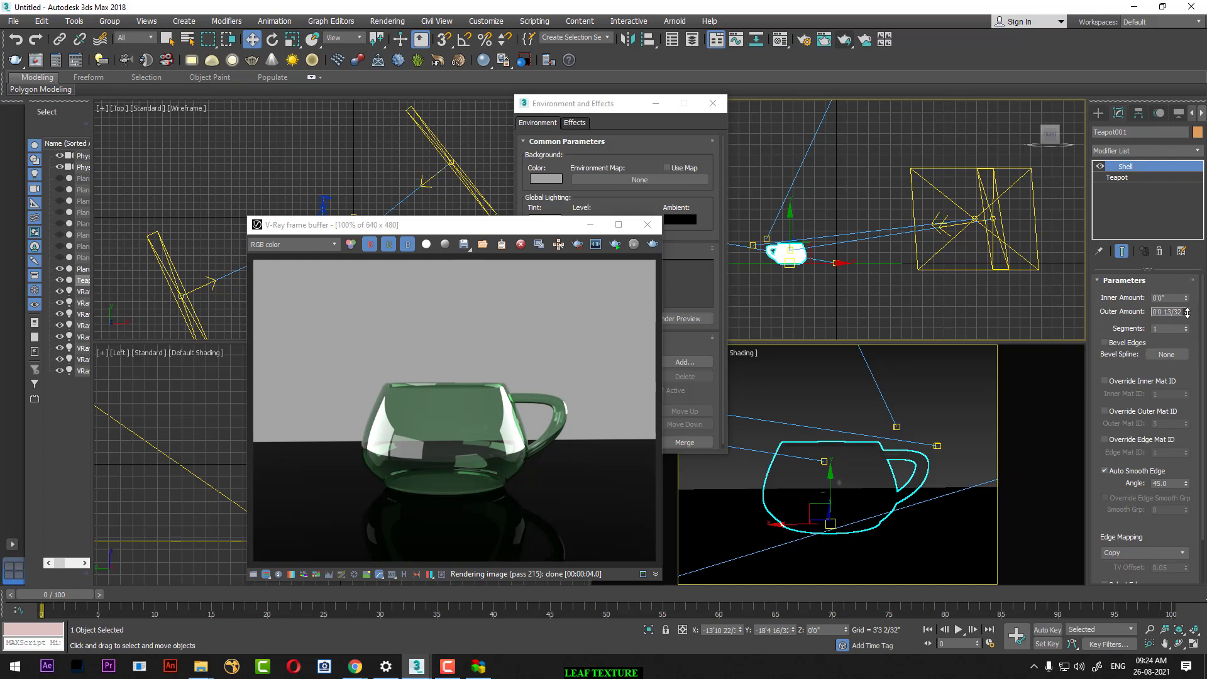
click(988, 365)
key(shift+q)
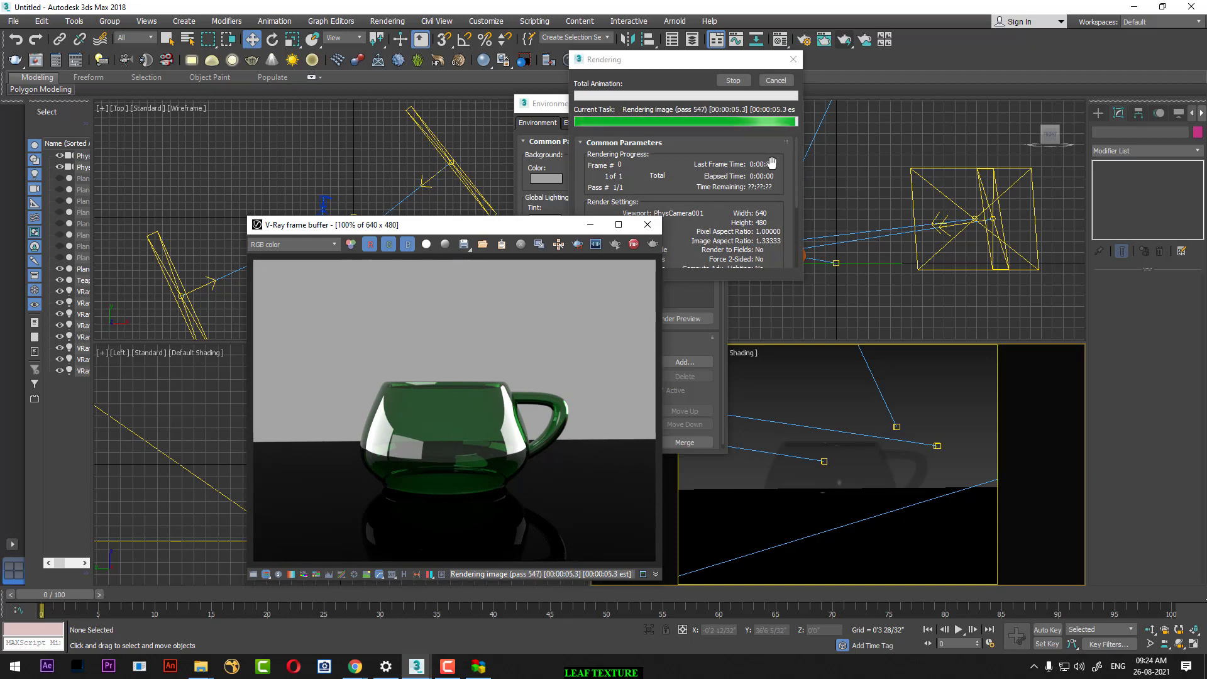
click(733, 249)
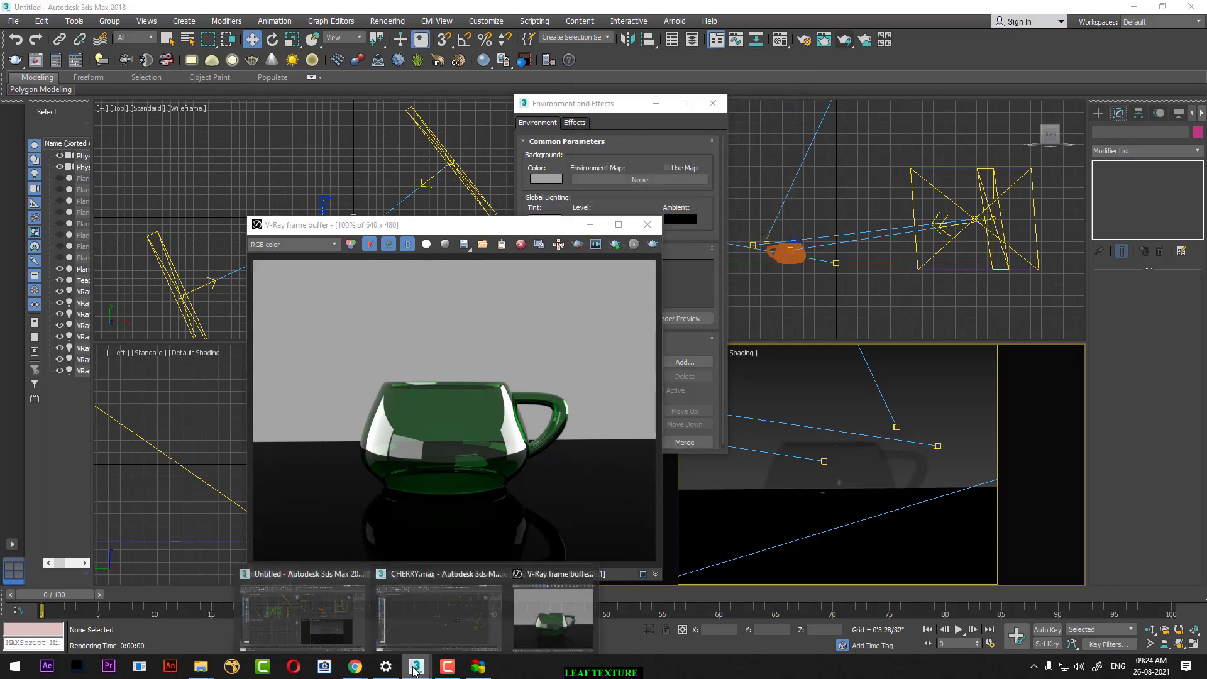
click(338, 625)
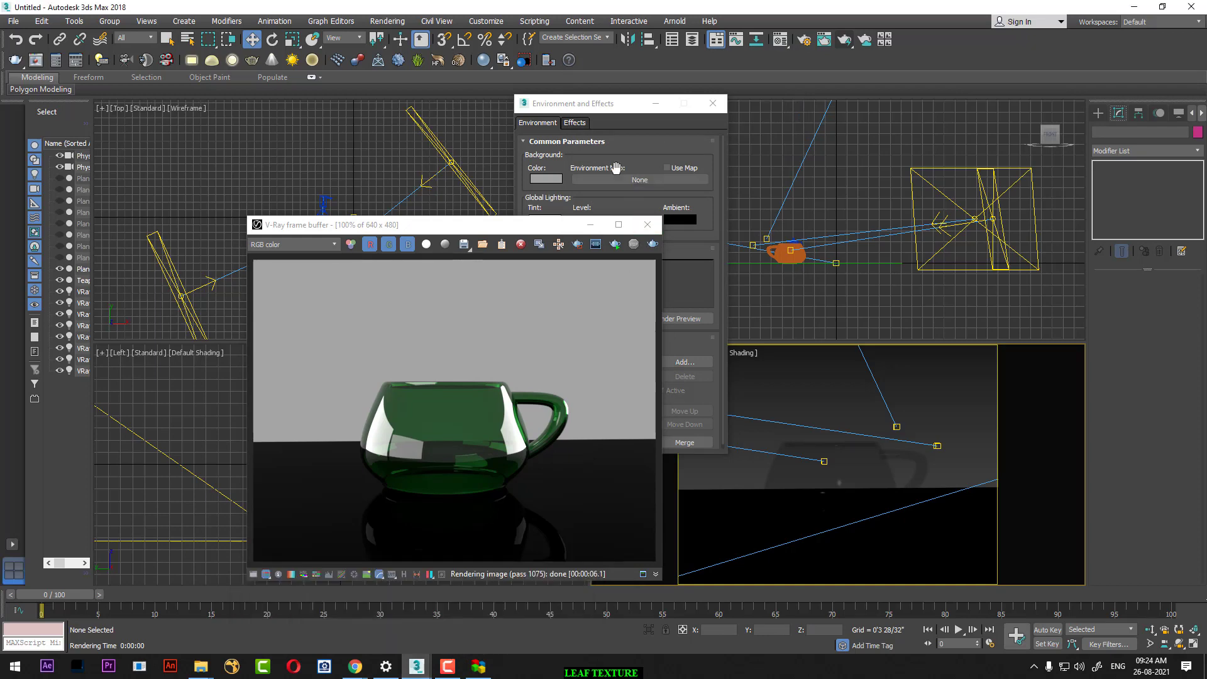
click(589, 225)
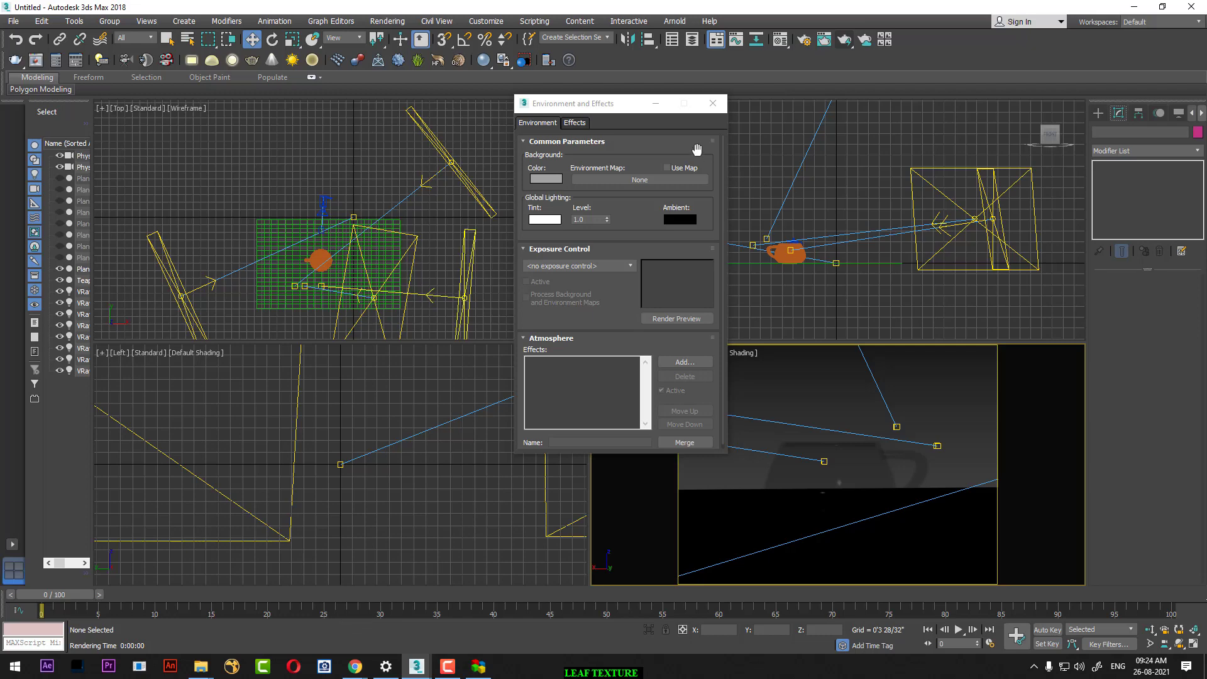
click(713, 103)
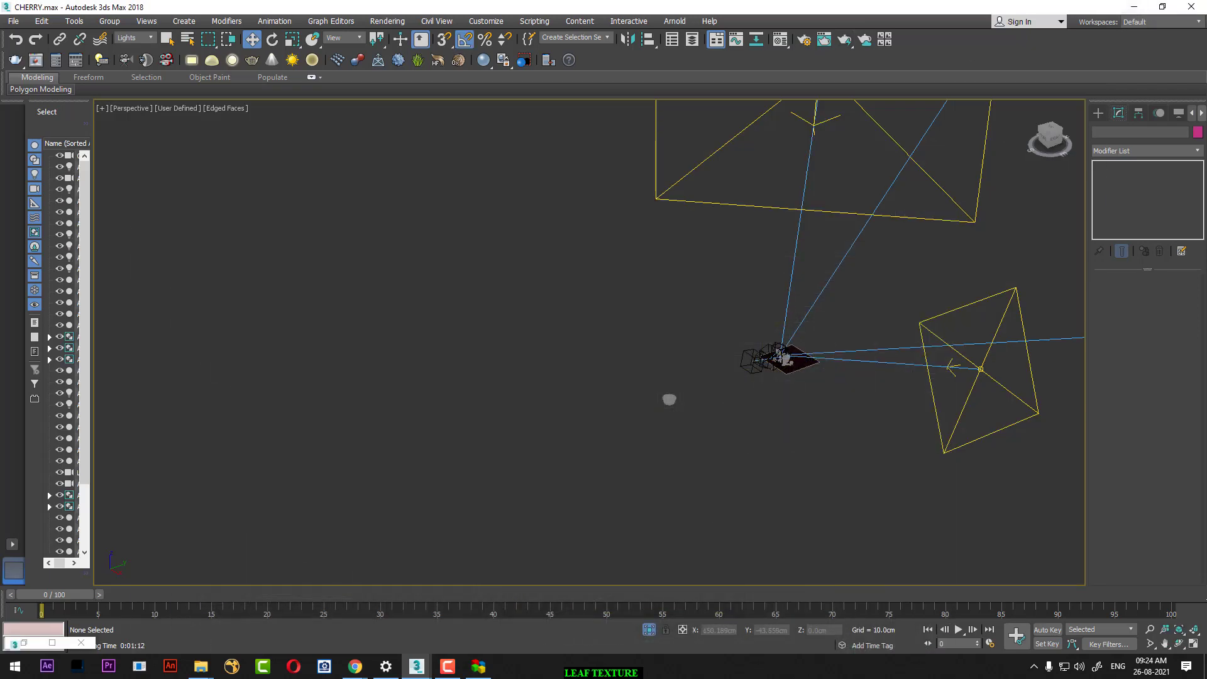
Step: Look through the CHERRY camera and render the cherry bowl scene
key(c)
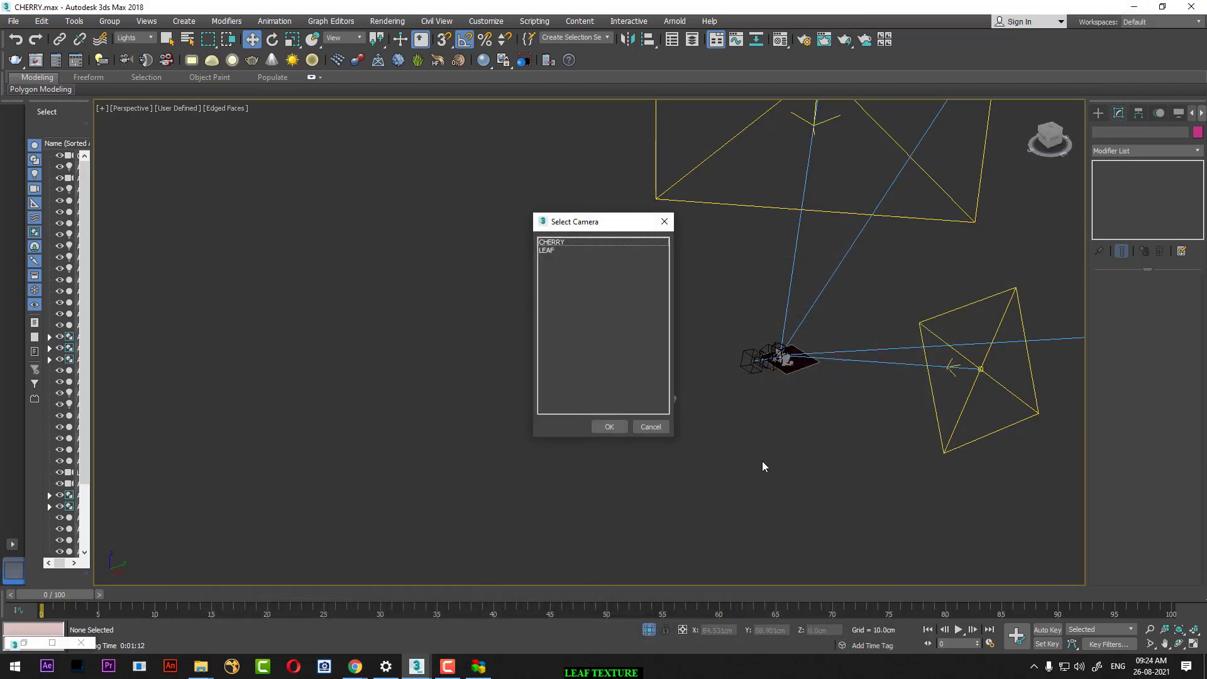
double_click(546, 243)
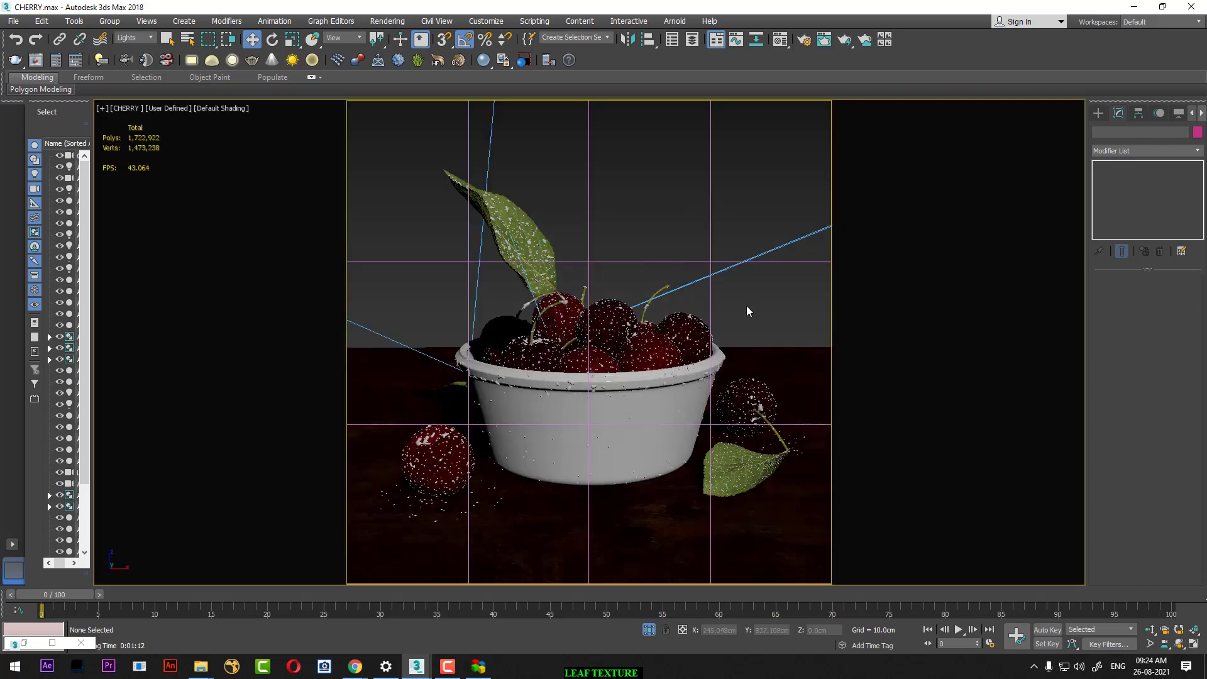
key(shift+q)
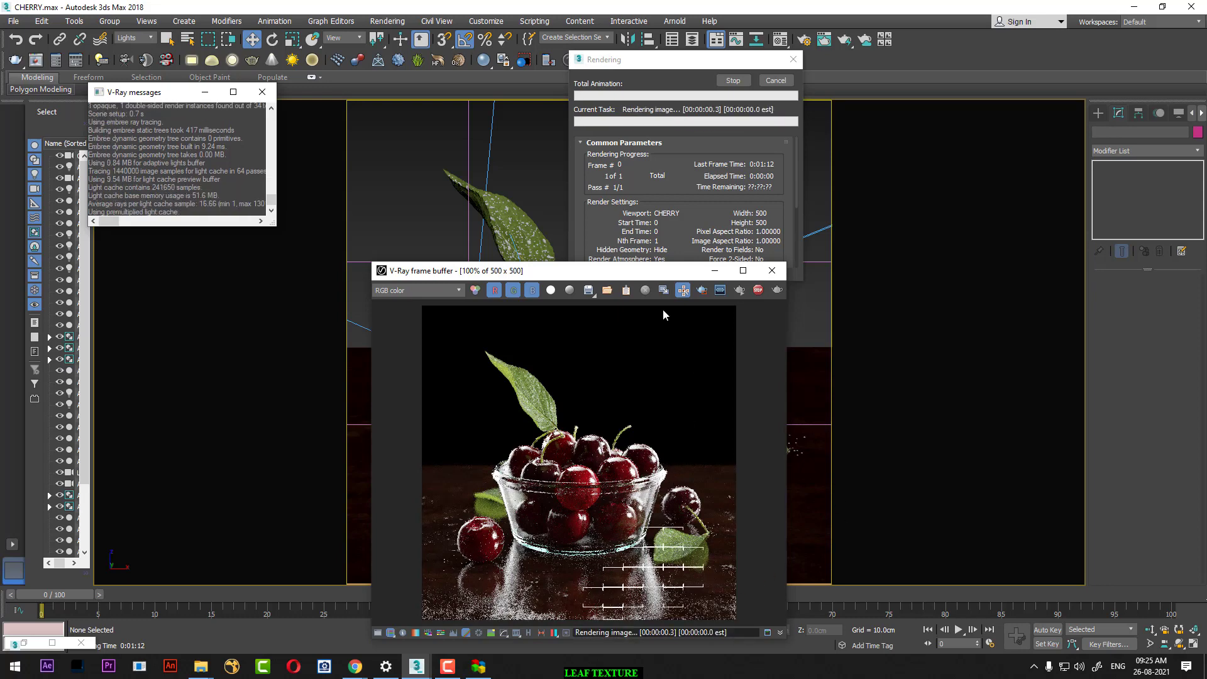
drag(635, 277, 995, 192)
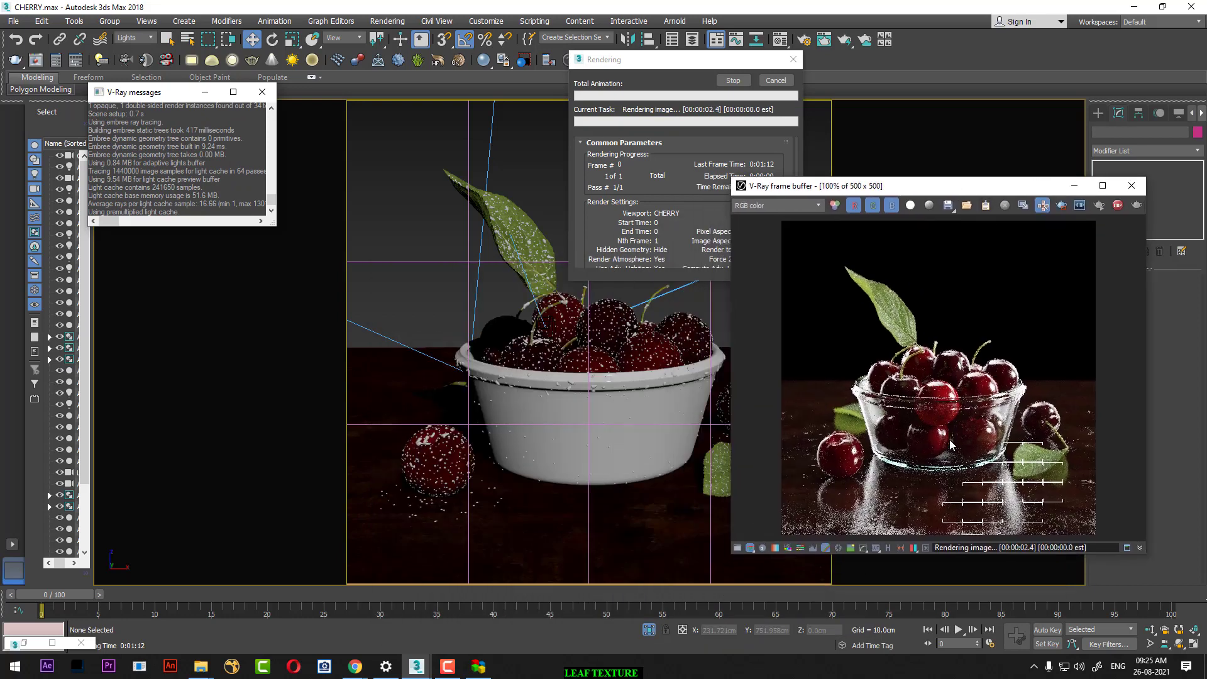
click(447, 666)
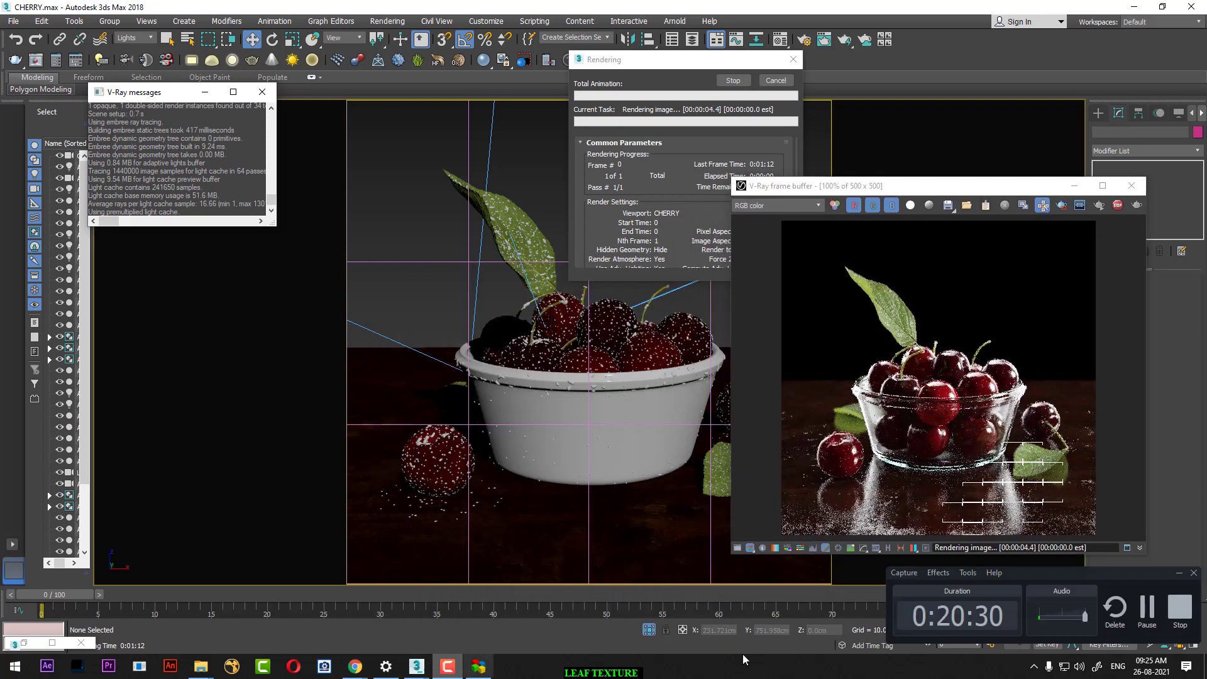
click(1148, 612)
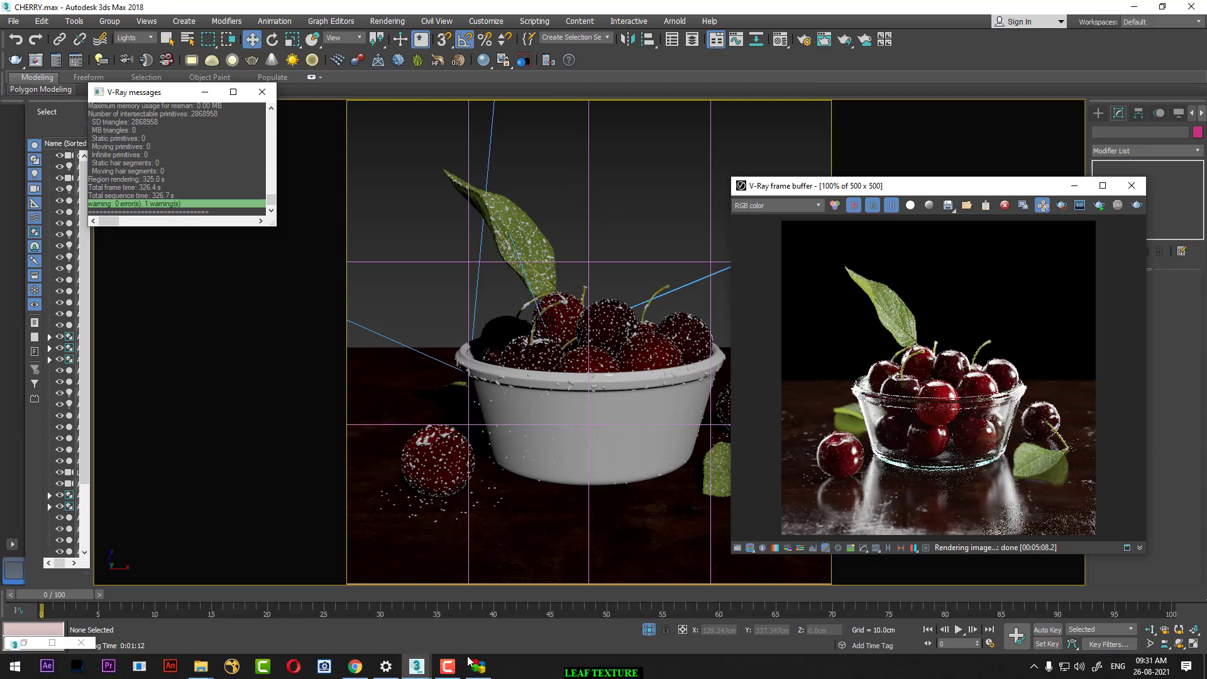